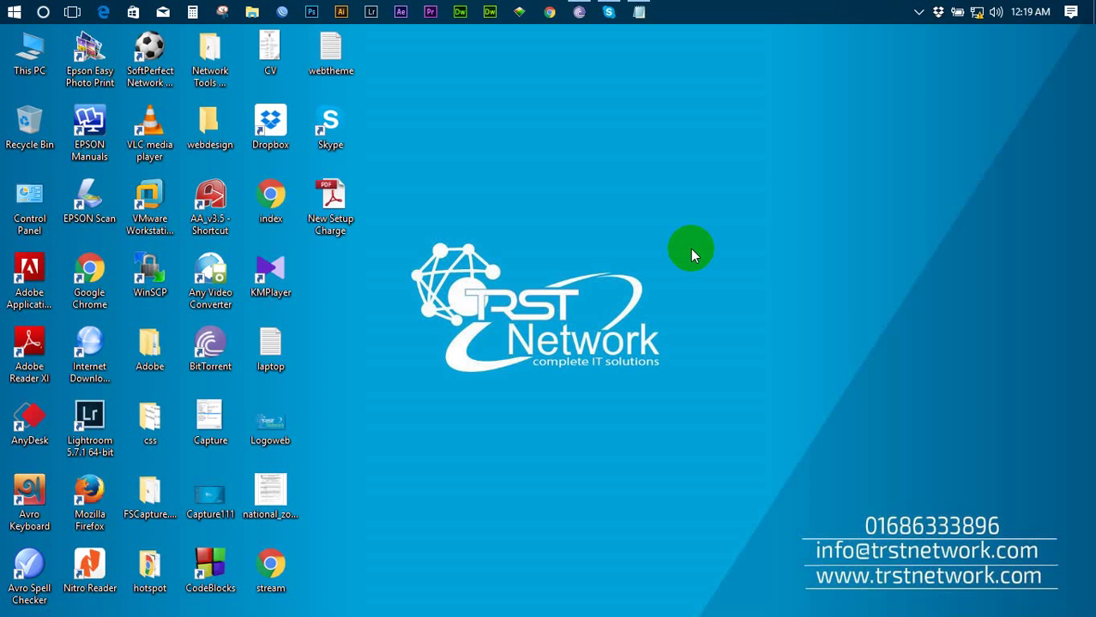
Step: Refresh the desktop, bring up the Notepad window containing the network notes, and reposition it higher on the screen
right_click(617, 183)
left_click(643, 228)
left_click(631, 37)
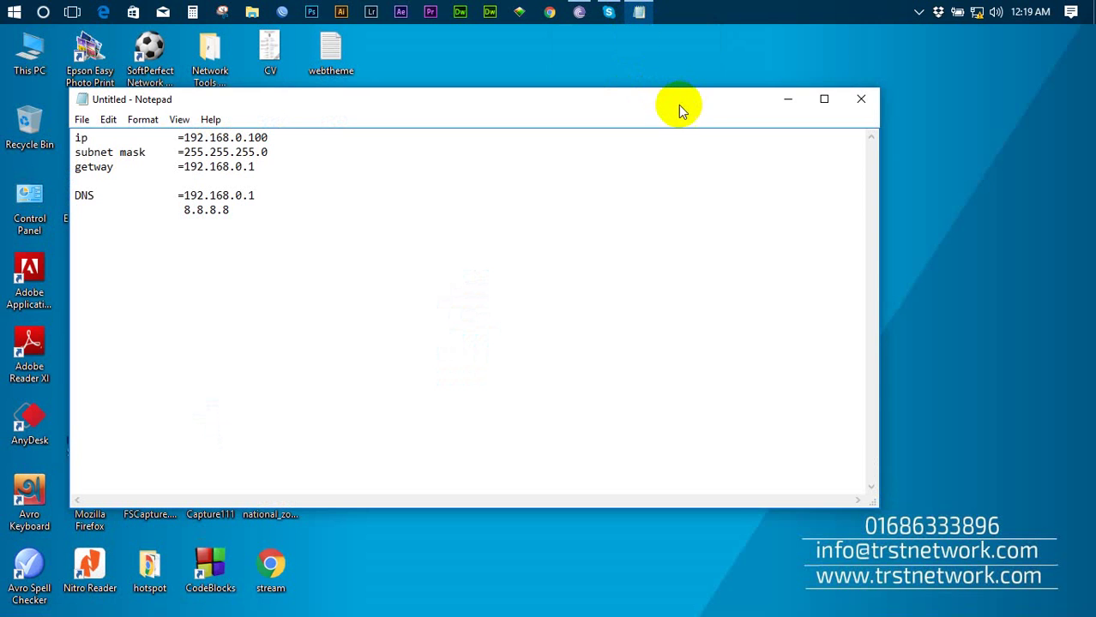
left_click_drag(678, 102, 717, 58)
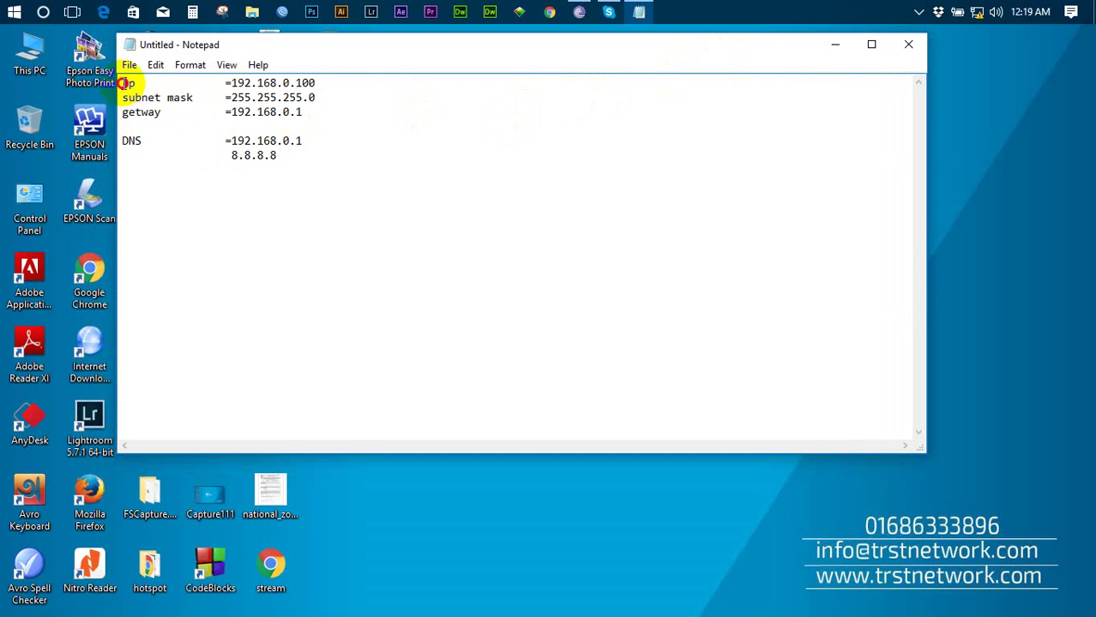
Step: Review the IP, subnet mask, gateway and both DNS entries in the notes by highlighting them
left_click_drag(122, 80, 331, 82)
left_click(332, 82)
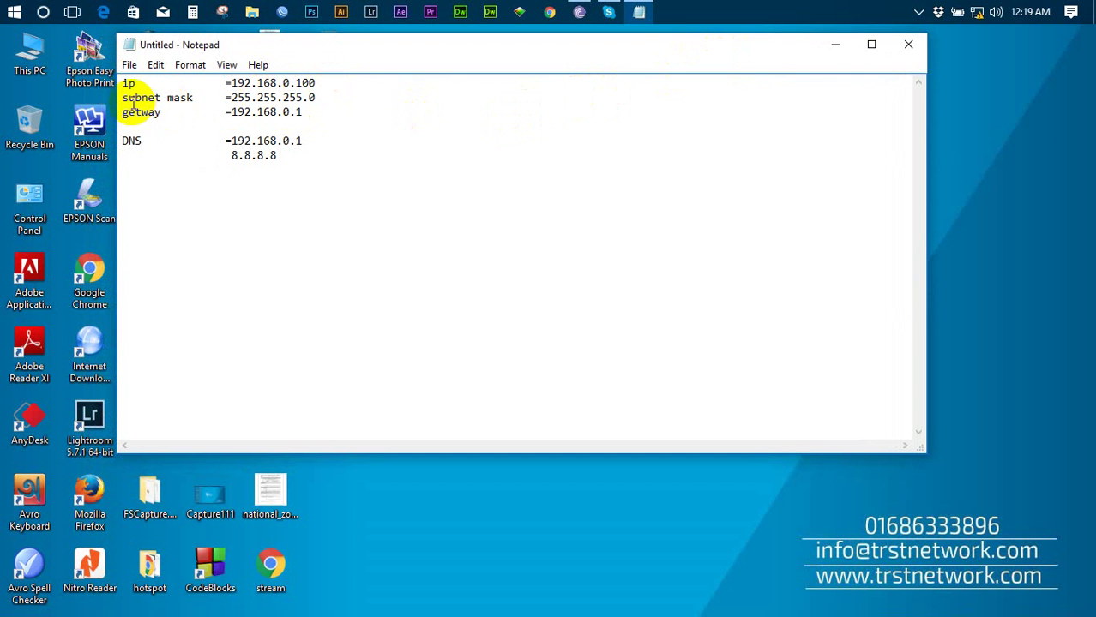
left_click_drag(122, 98, 305, 107)
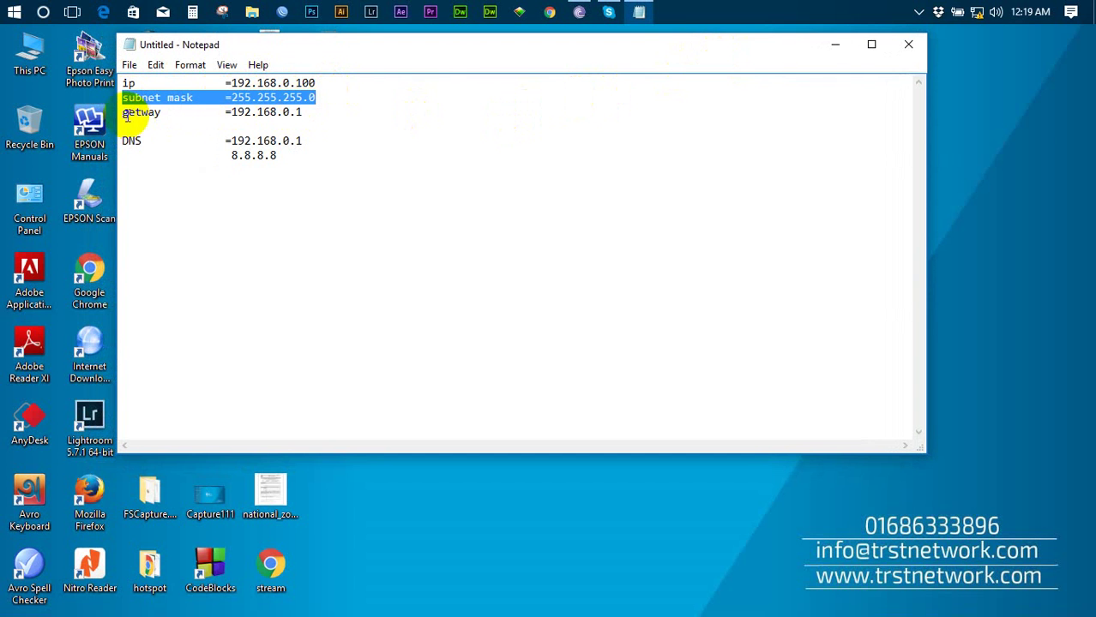
left_click_drag(123, 113, 296, 112)
left_click_drag(123, 141, 328, 158)
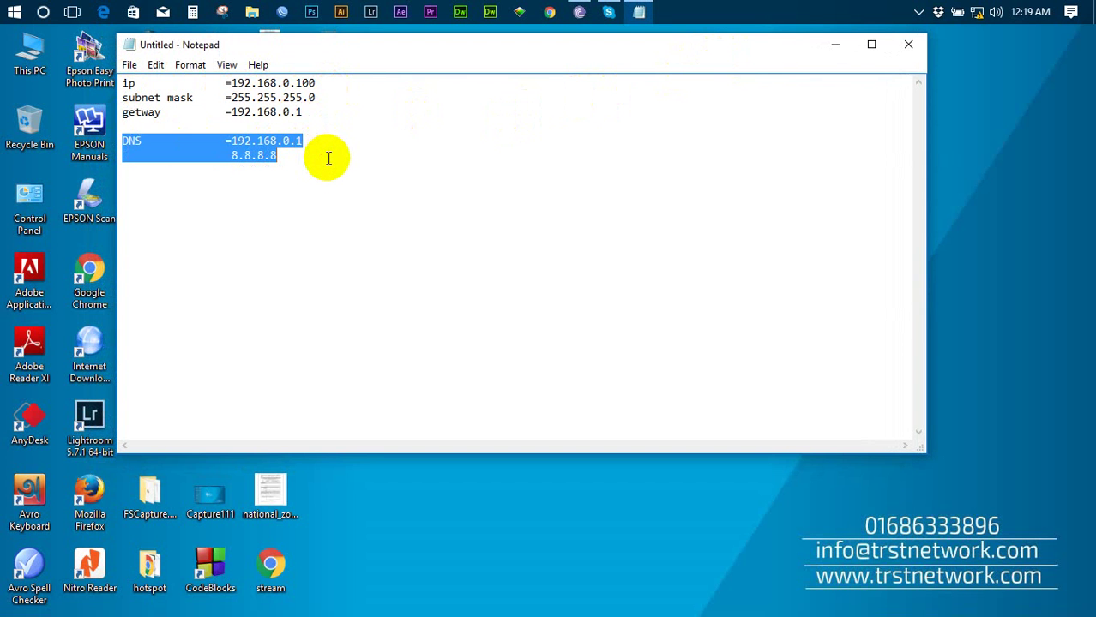
left_click(326, 157)
left_click_drag(226, 157, 280, 160)
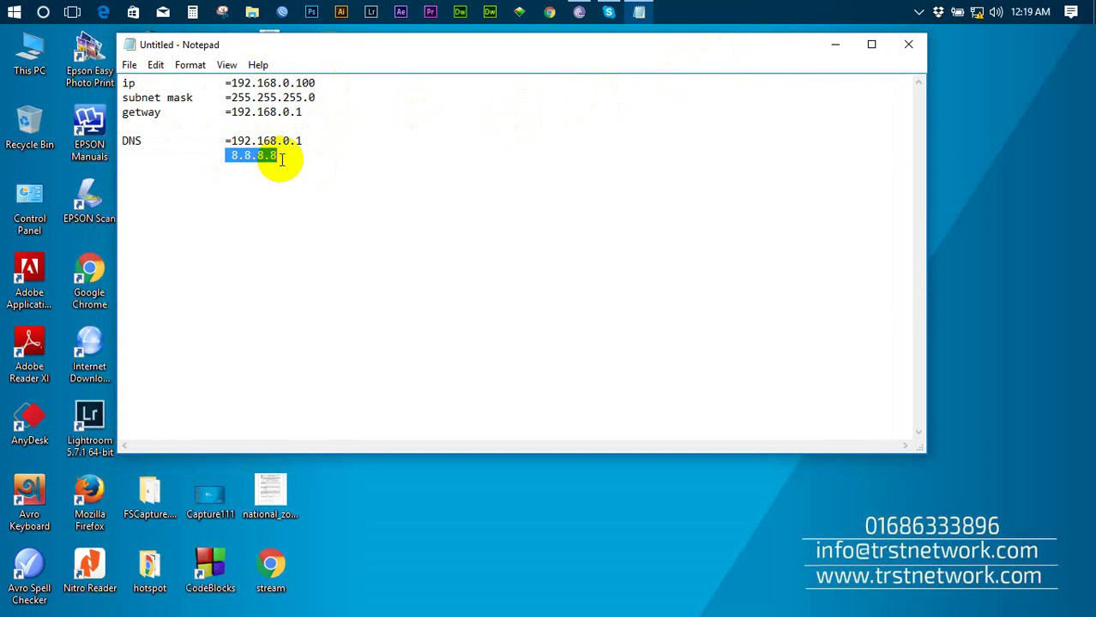
left_click(281, 160)
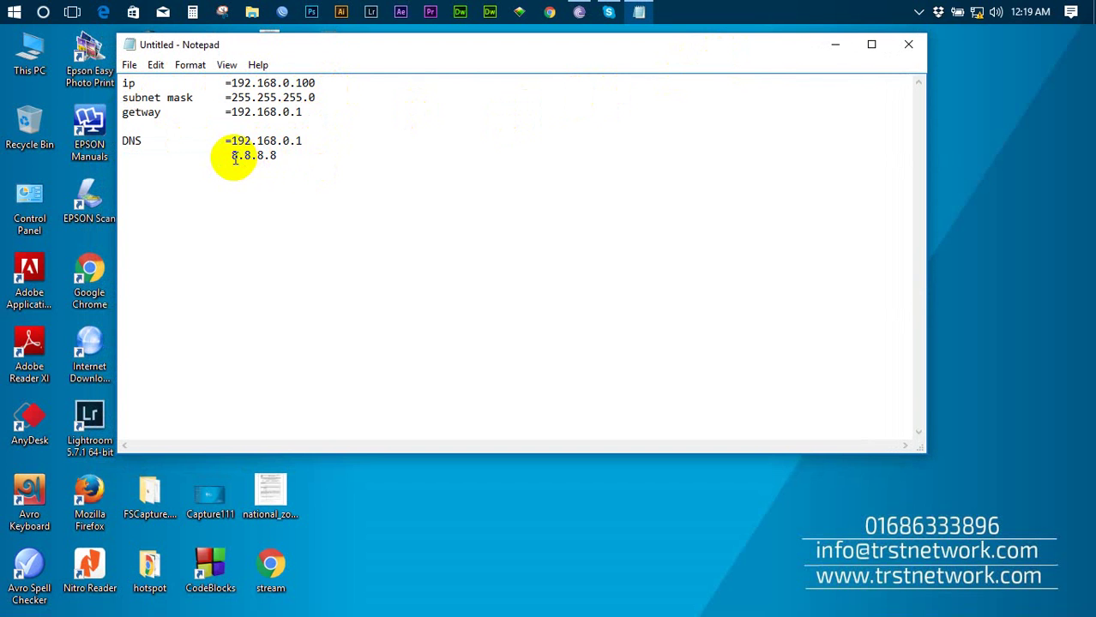
left_click_drag(232, 156, 310, 142)
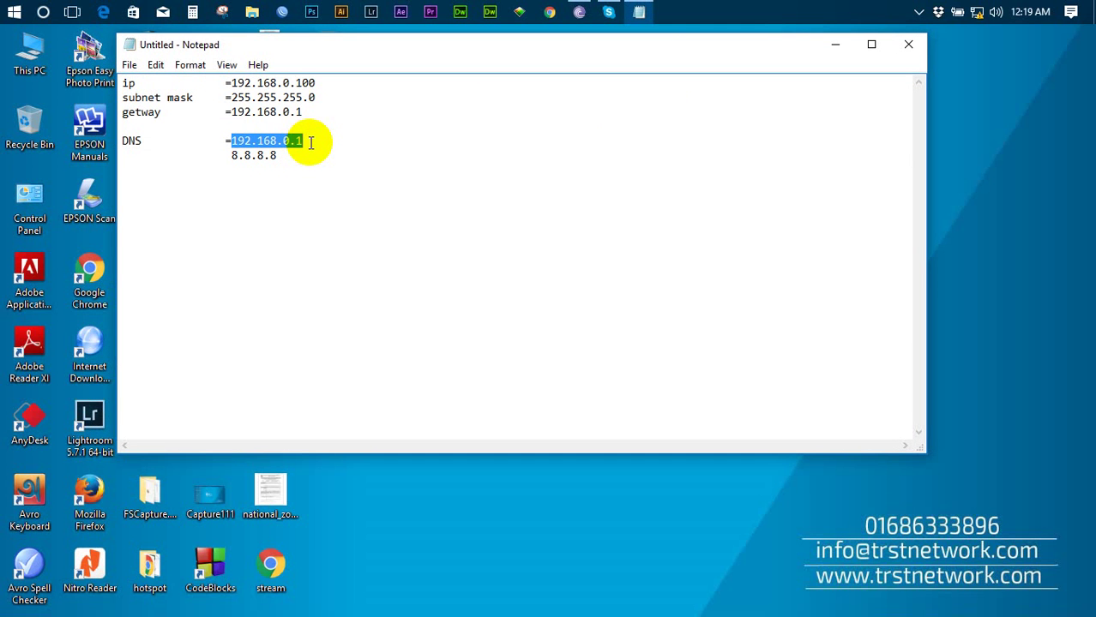
left_click(311, 143)
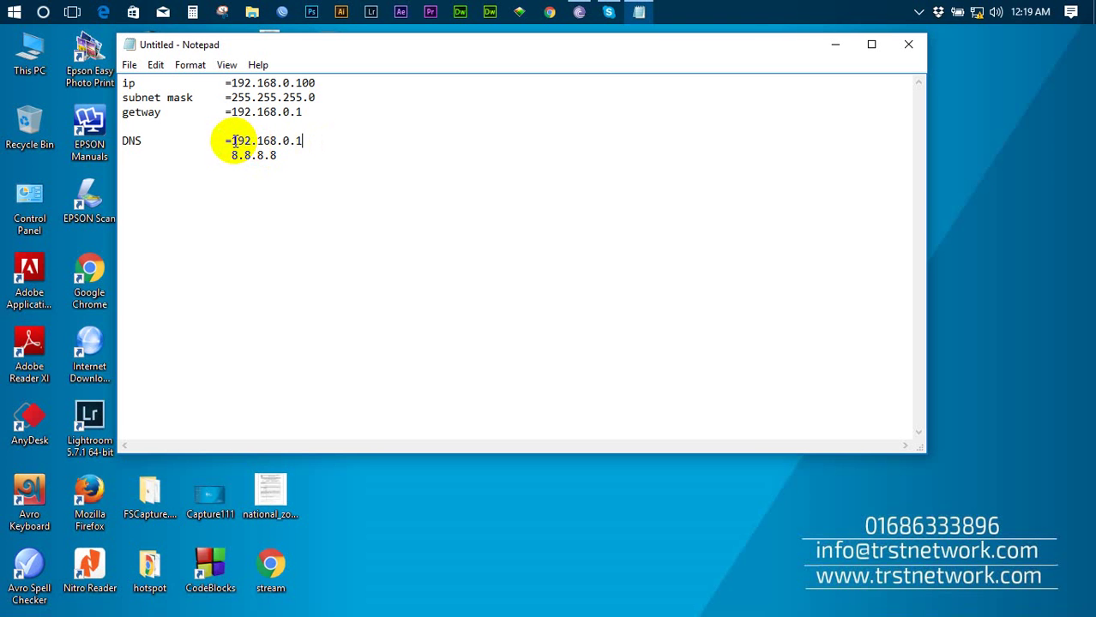
left_click_drag(232, 142, 308, 141)
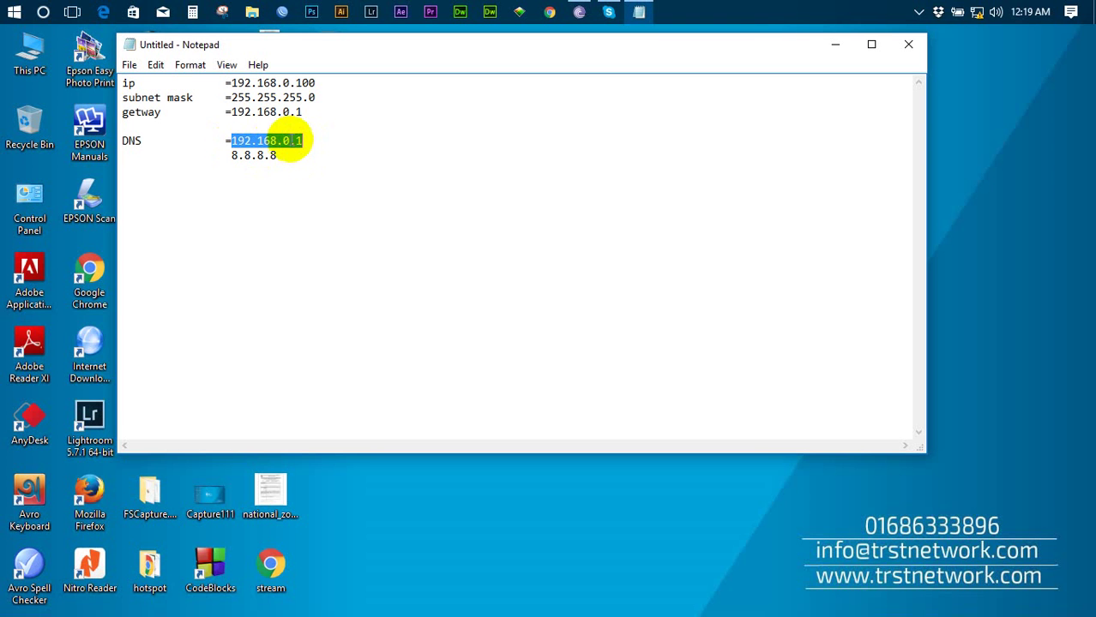
Step: Review the IP, subnet mask and gateway lines once more, and minimize the notes
left_click_drag(124, 83, 318, 112)
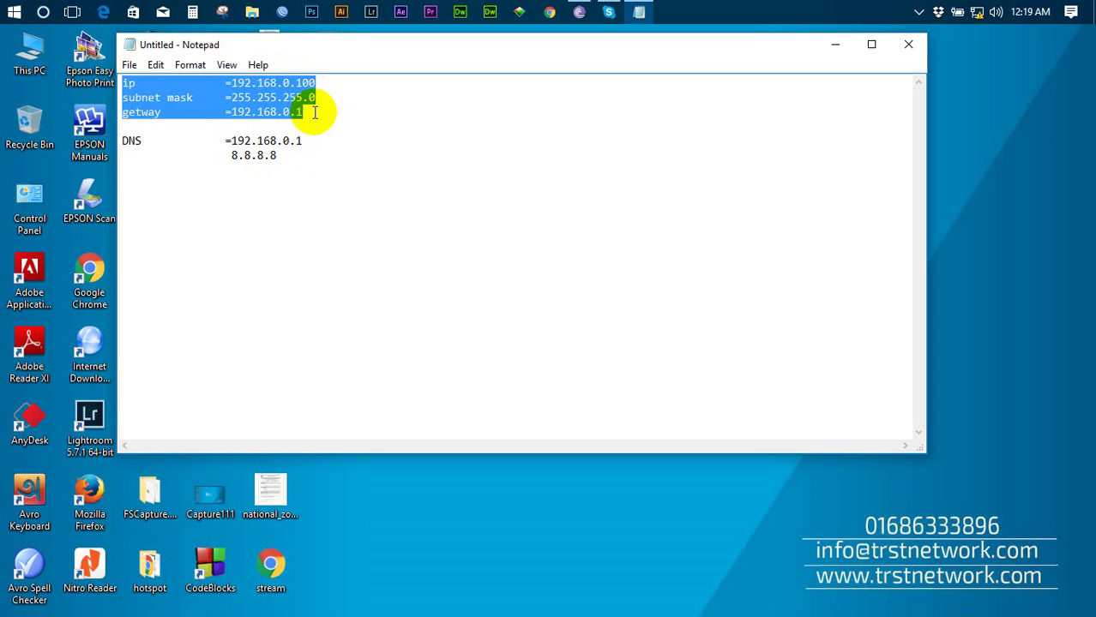
left_click(315, 112)
left_click_drag(124, 83, 317, 82)
left_click(310, 82)
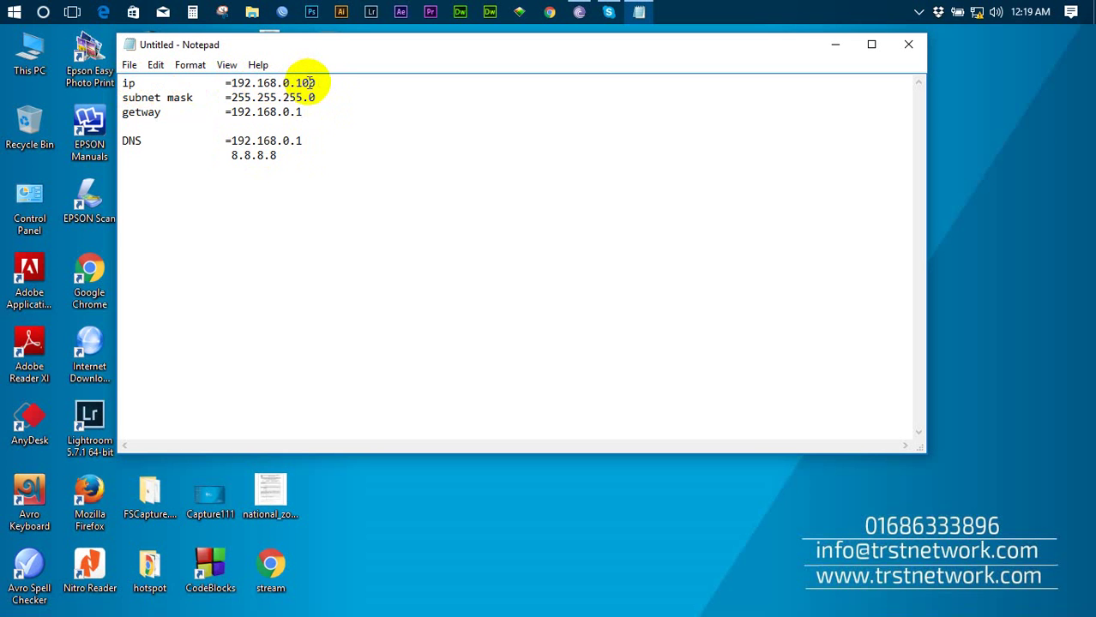
left_click_drag(122, 97, 325, 98)
left_click_drag(125, 113, 310, 111)
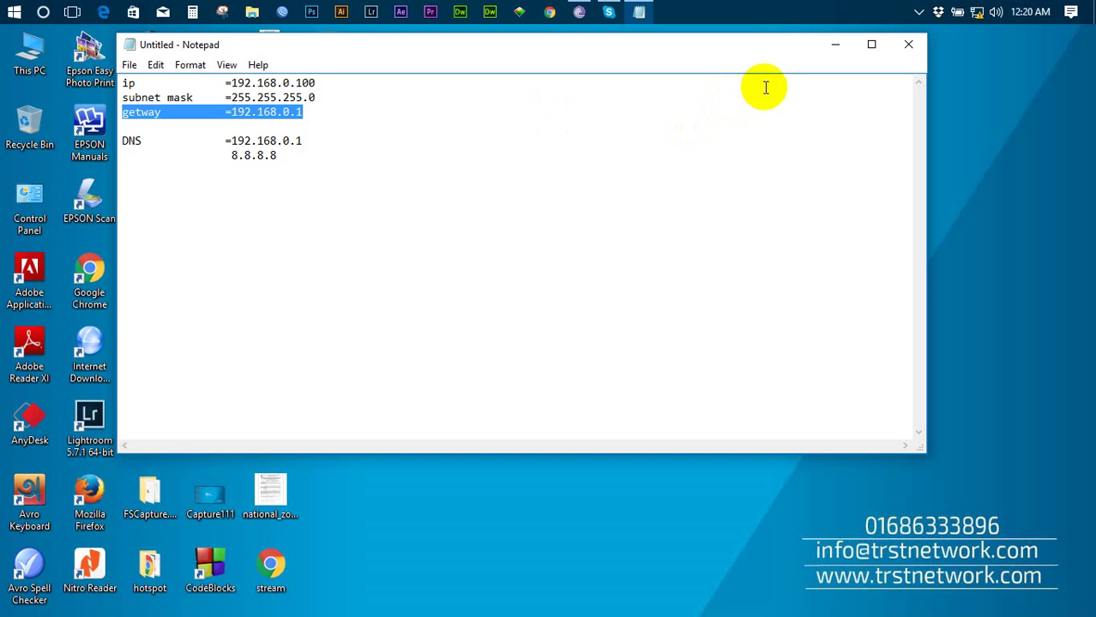
left_click(837, 46)
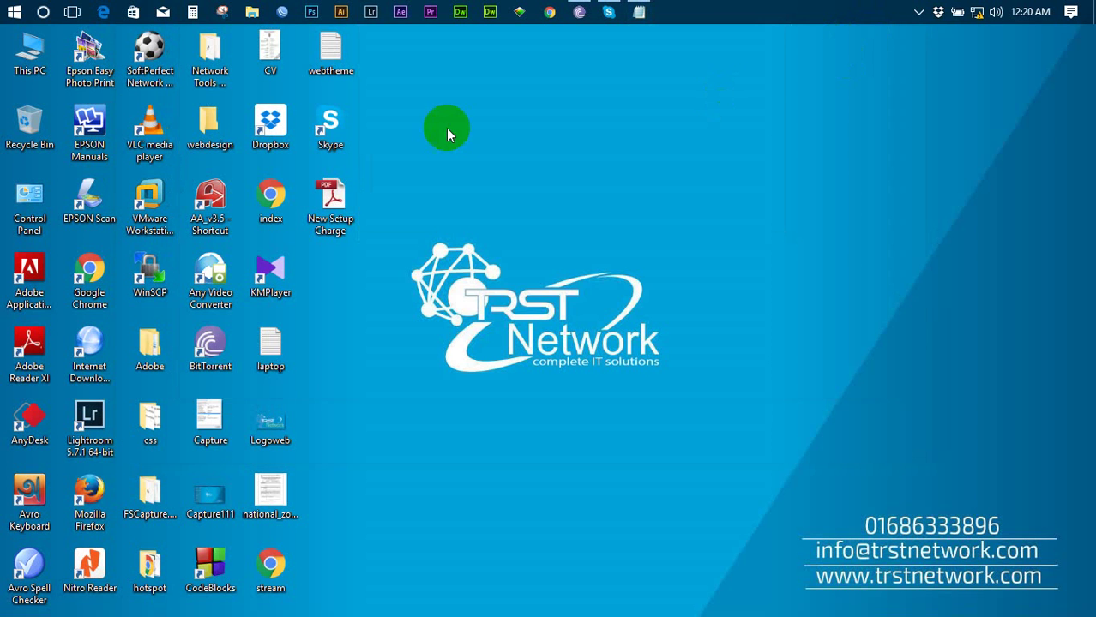
right_click(521, 107)
left_click(546, 149)
right_click(497, 107)
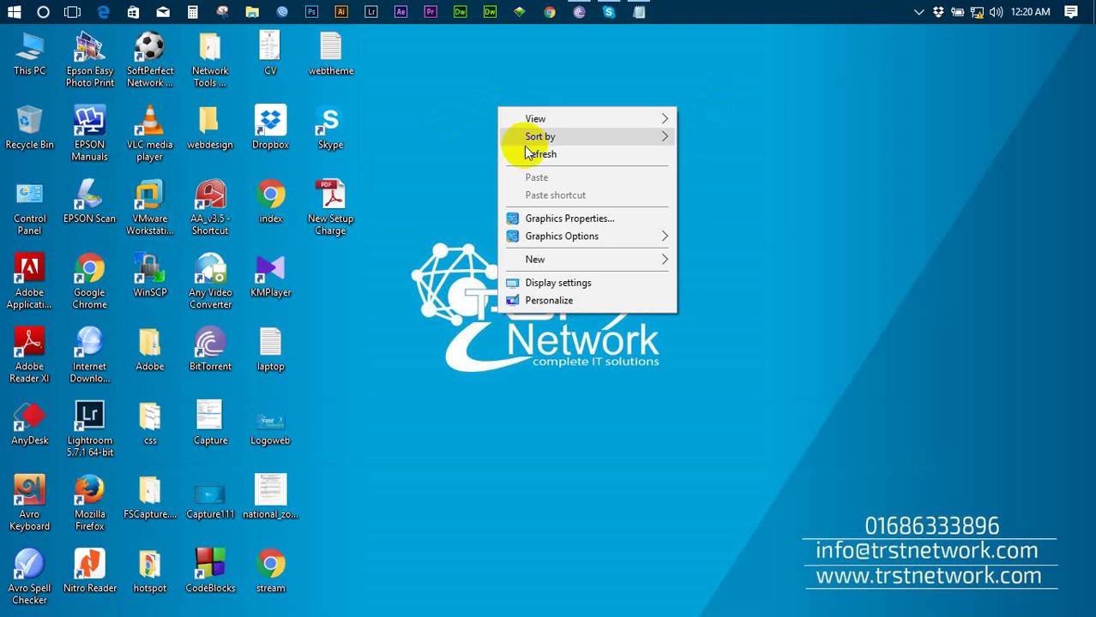
left_click(530, 156)
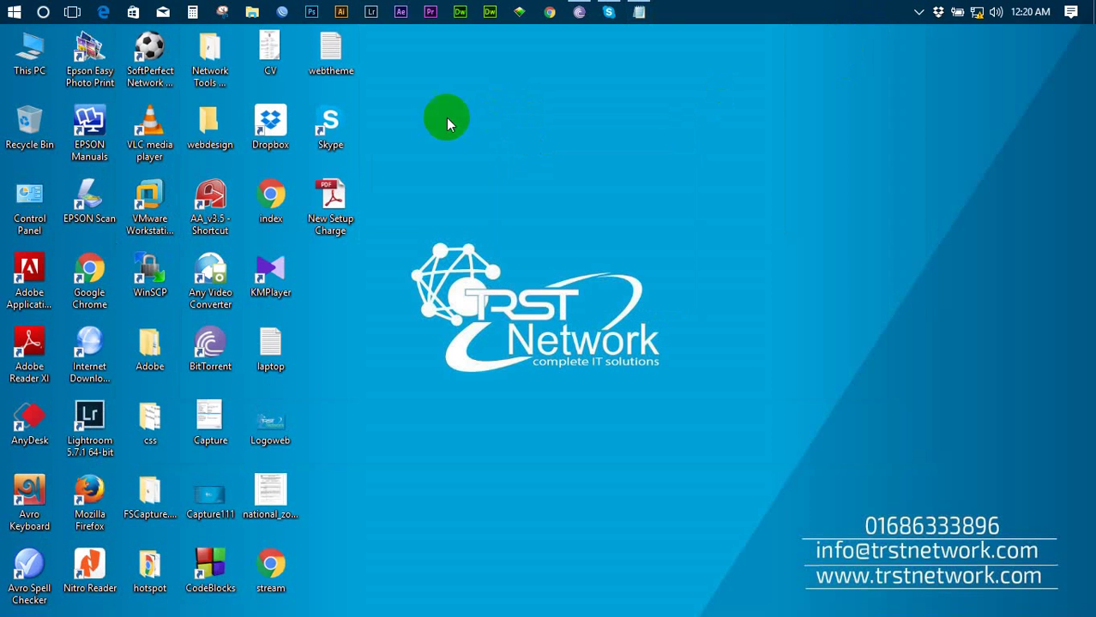
Step: Switch to WinBox and select the RB2011UiAS neighbor with IP address 0.0.0.0 by its MAC address as the connection target
left_click(281, 12)
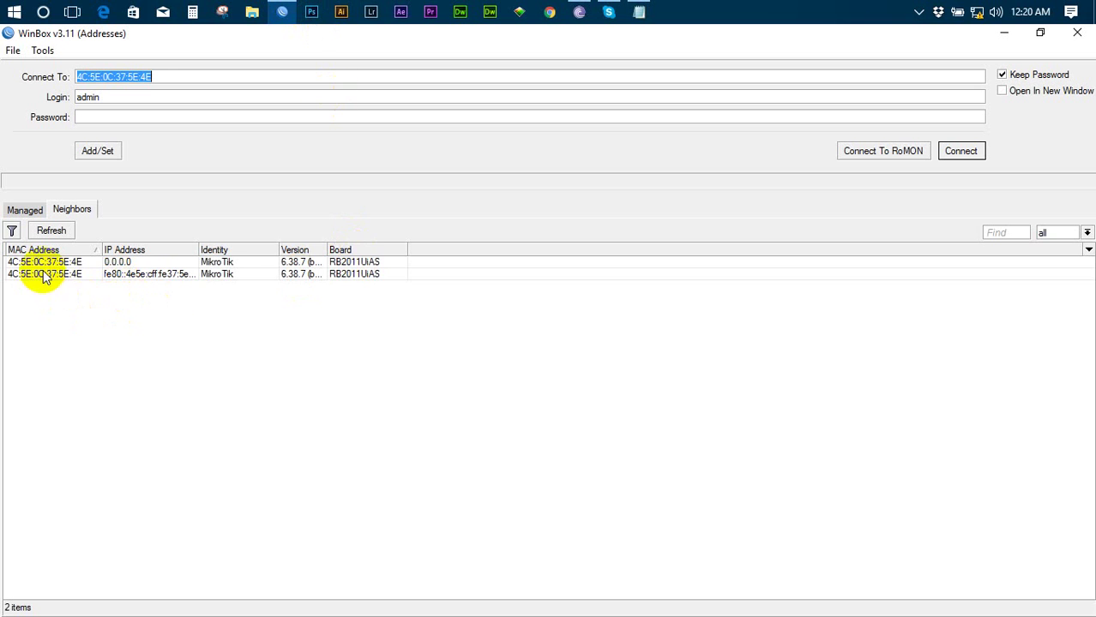
left_click(43, 267)
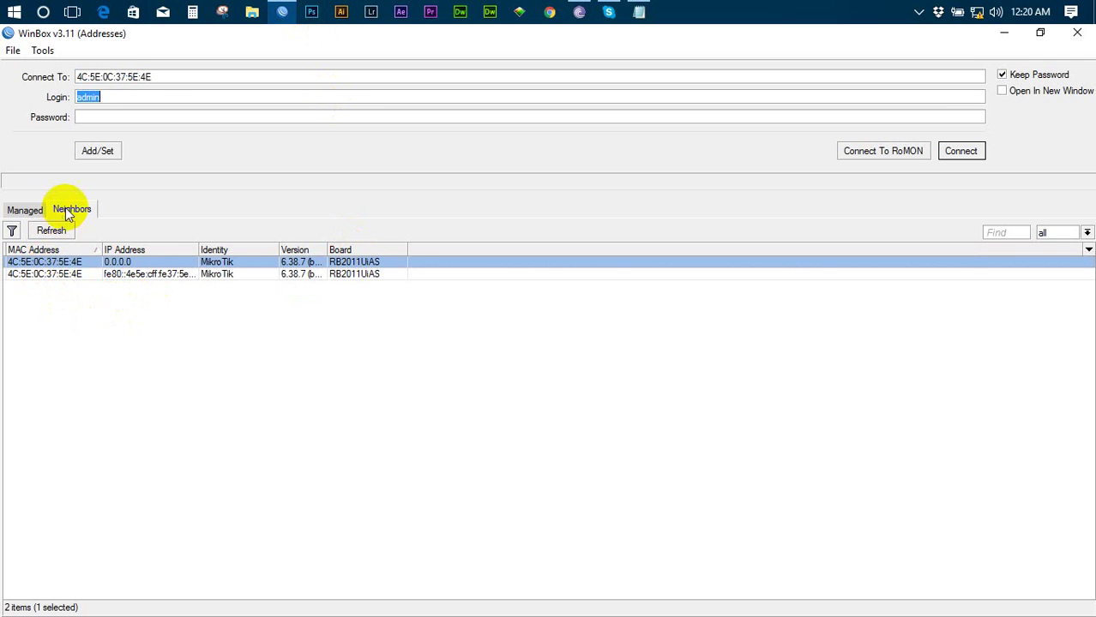
left_click(68, 263)
left_click(69, 263)
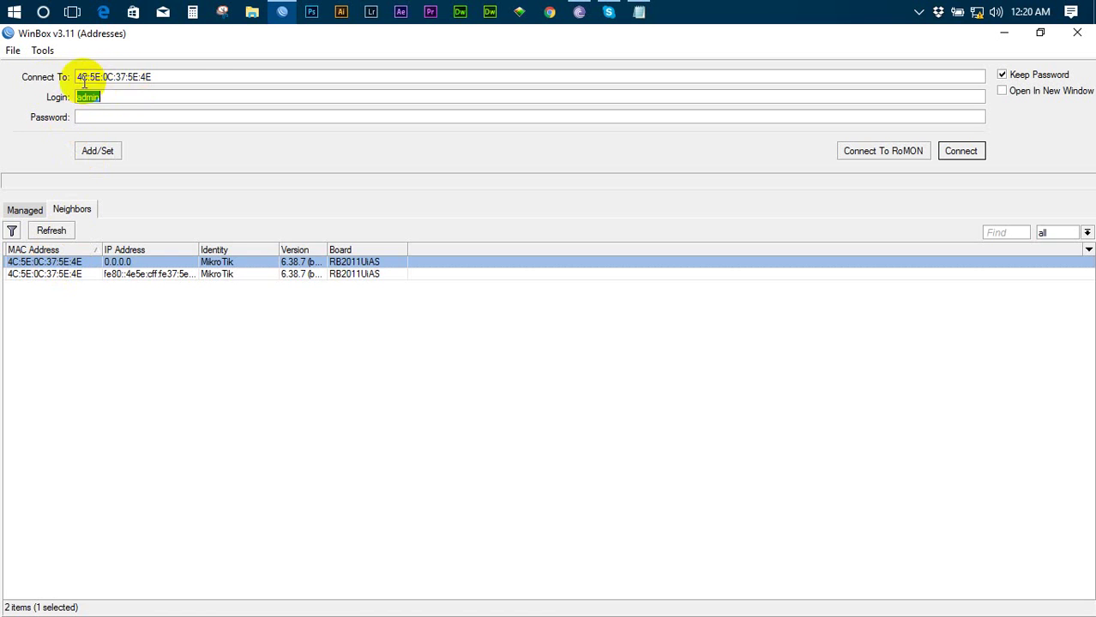
Step: Check the connection address, login name and password field for the selected router
double_click(124, 77)
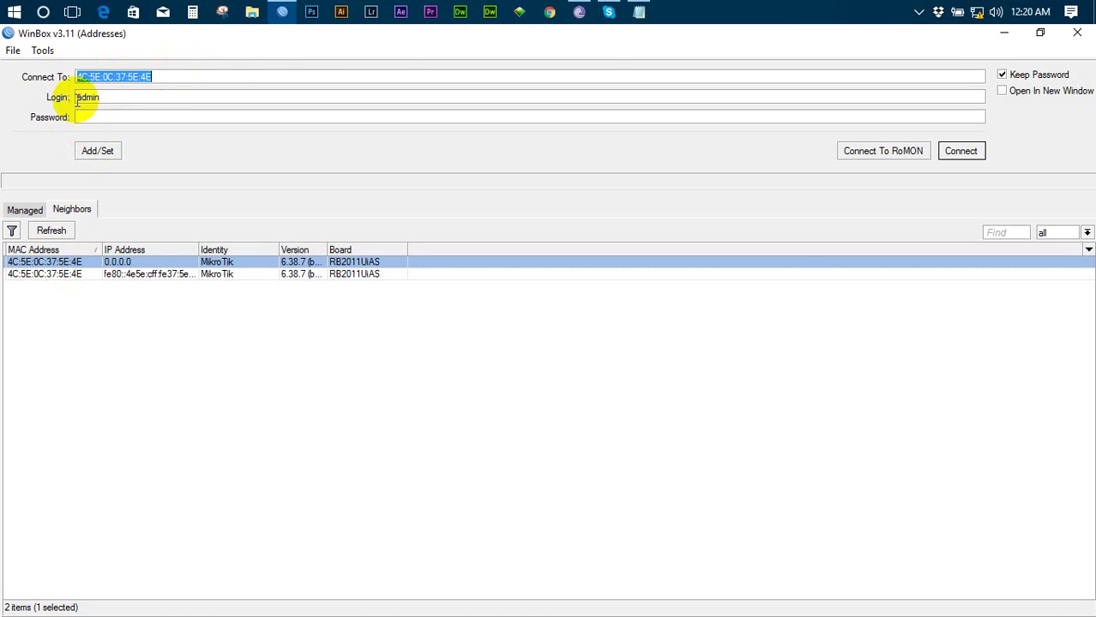
left_click_drag(75, 98, 111, 96)
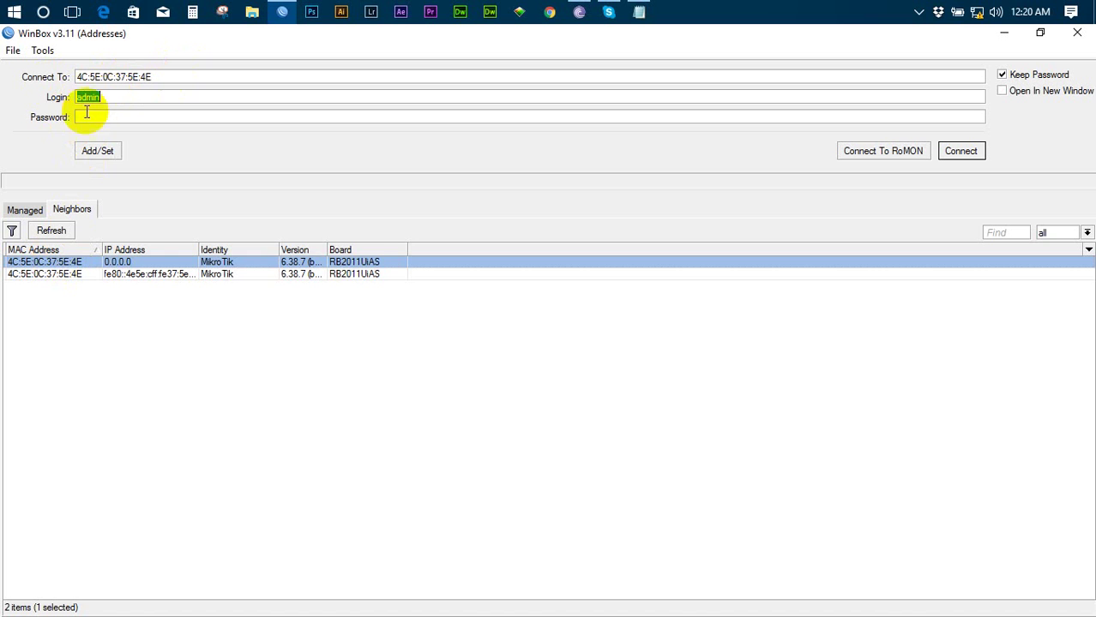
left_click(82, 120)
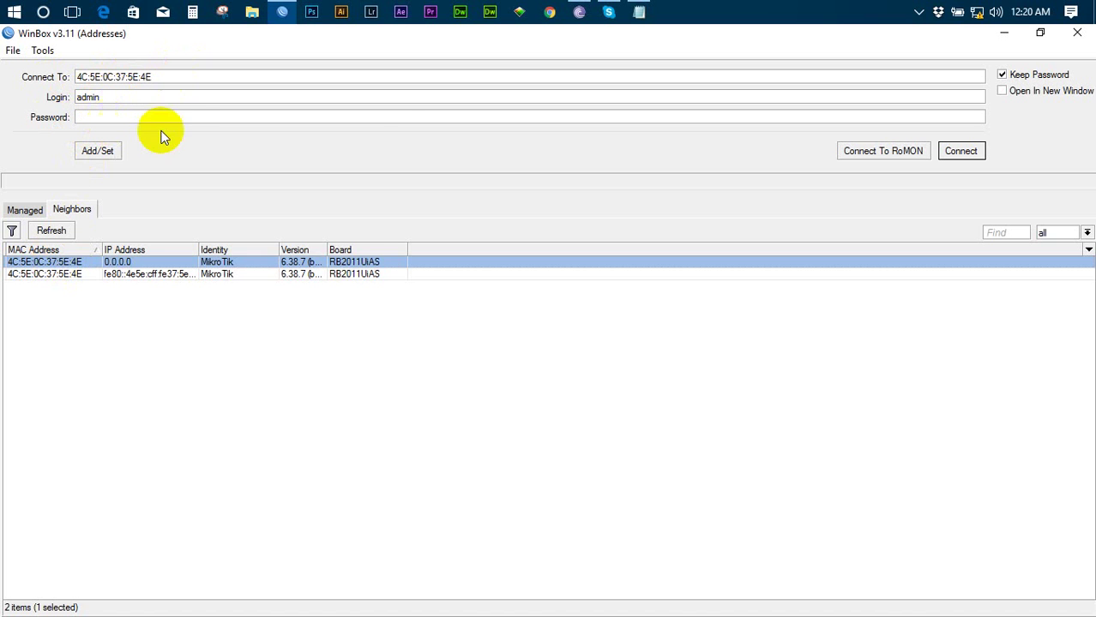
Step: Open the Network and Sharing Center and view the Ethernet connection's network details
right_click(977, 14)
left_click(978, 39)
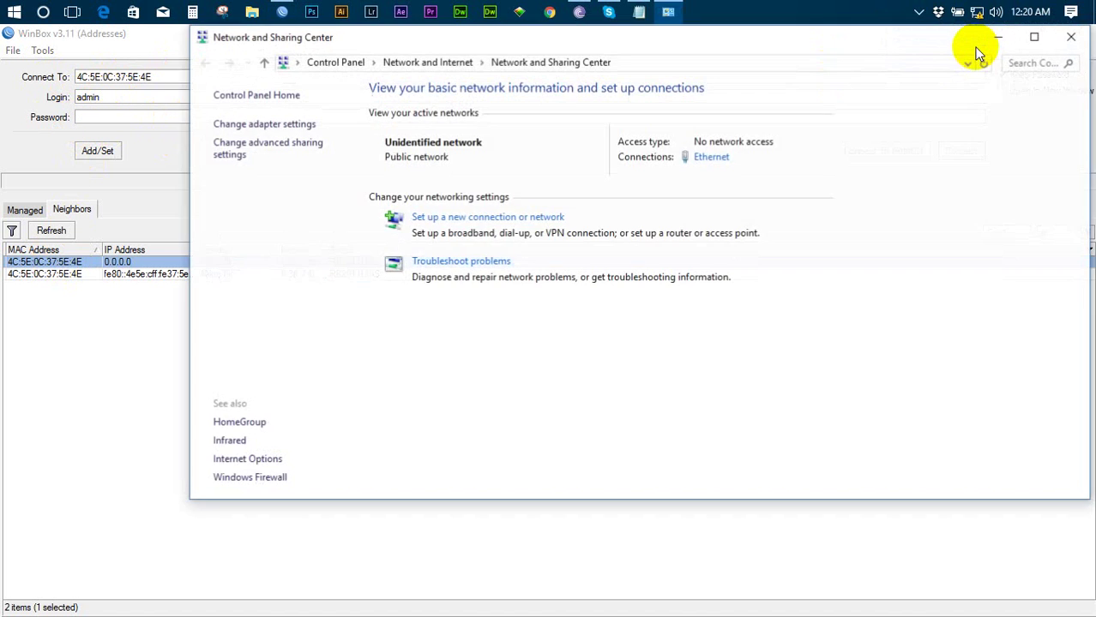
left_click(713, 161)
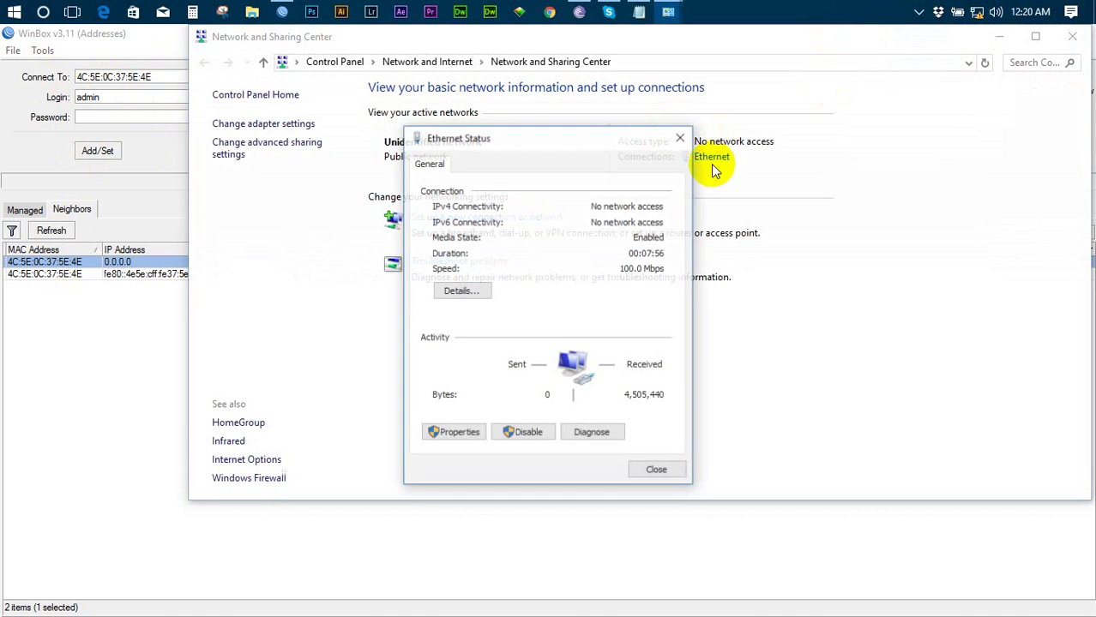
left_click(461, 293)
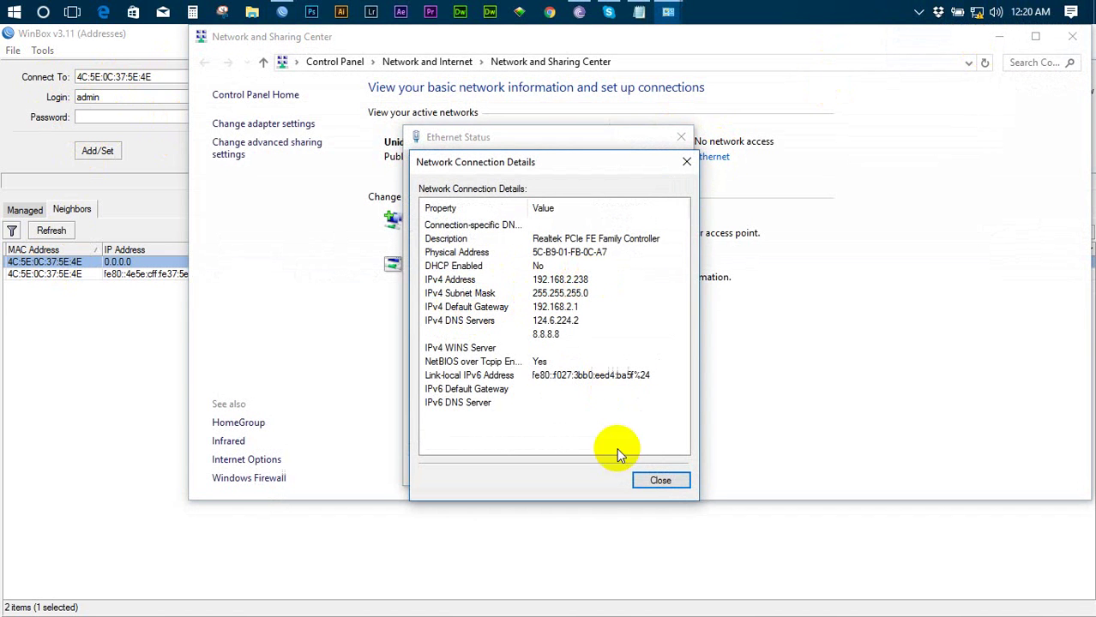
left_click(649, 480)
Step: Set the Ethernet adapter's IPv4 properties to obtain the IP address and DNS server address automatically
left_click(457, 433)
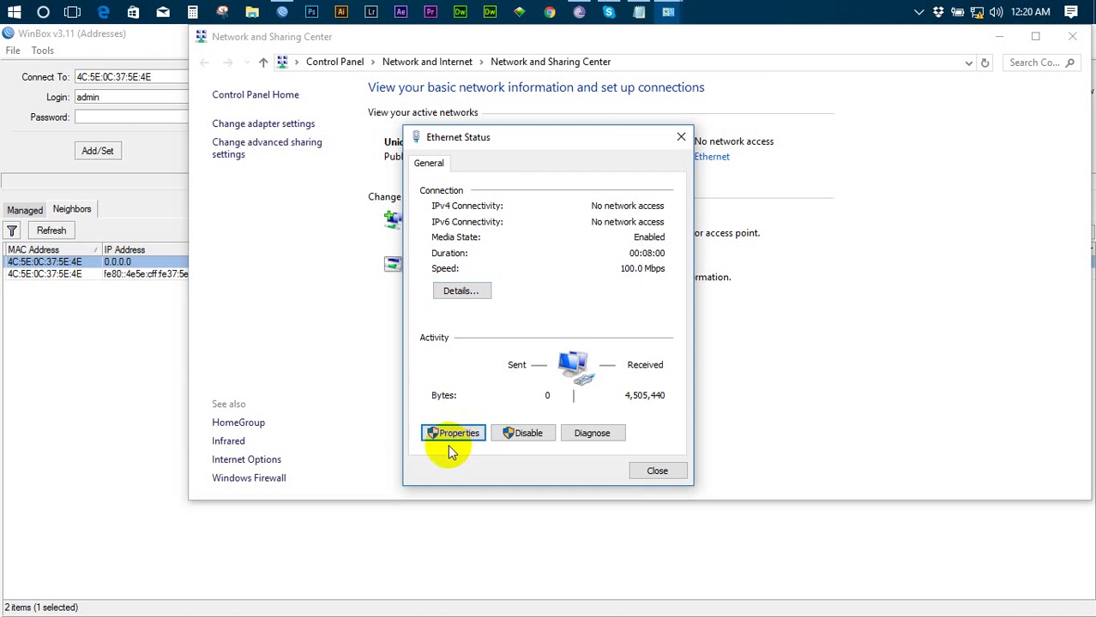
left_click(539, 334)
double_click(538, 335)
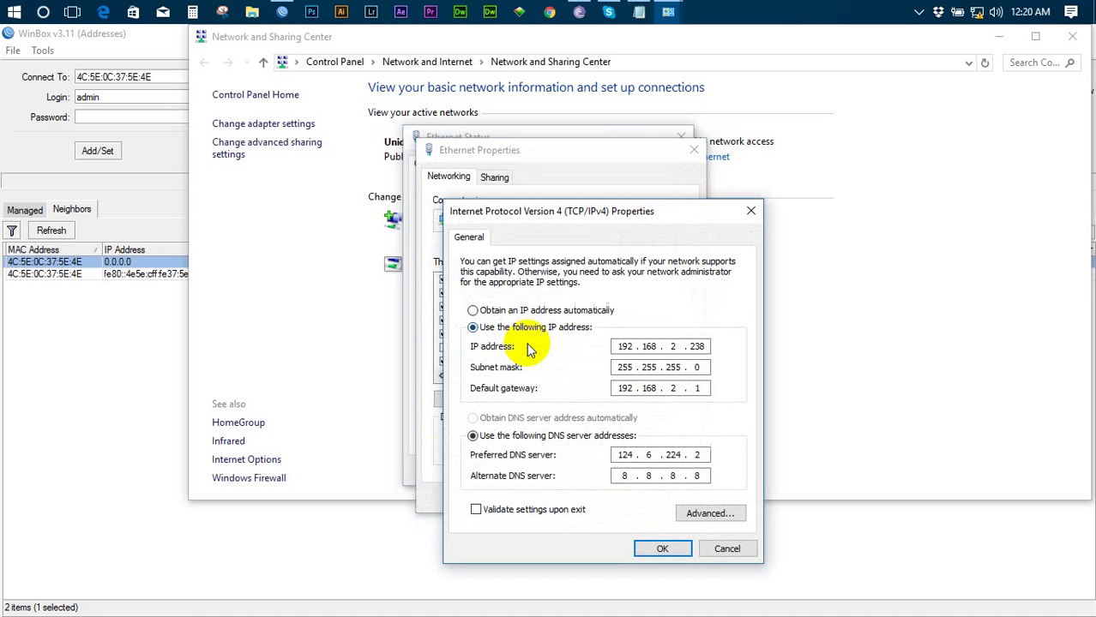
left_click(518, 311)
left_click(525, 418)
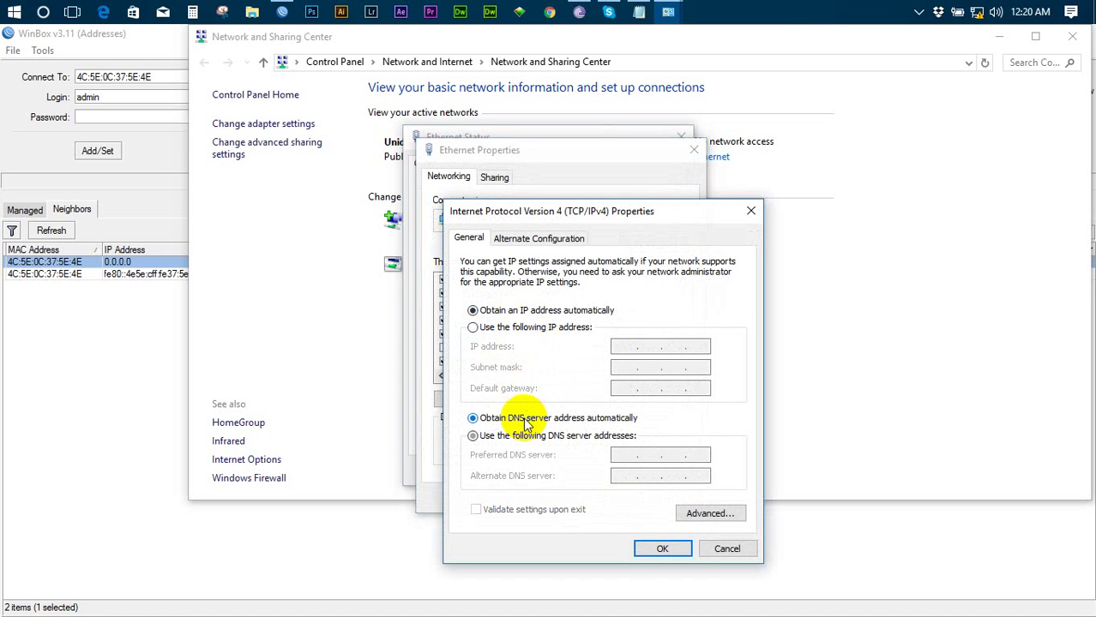
left_click(665, 551)
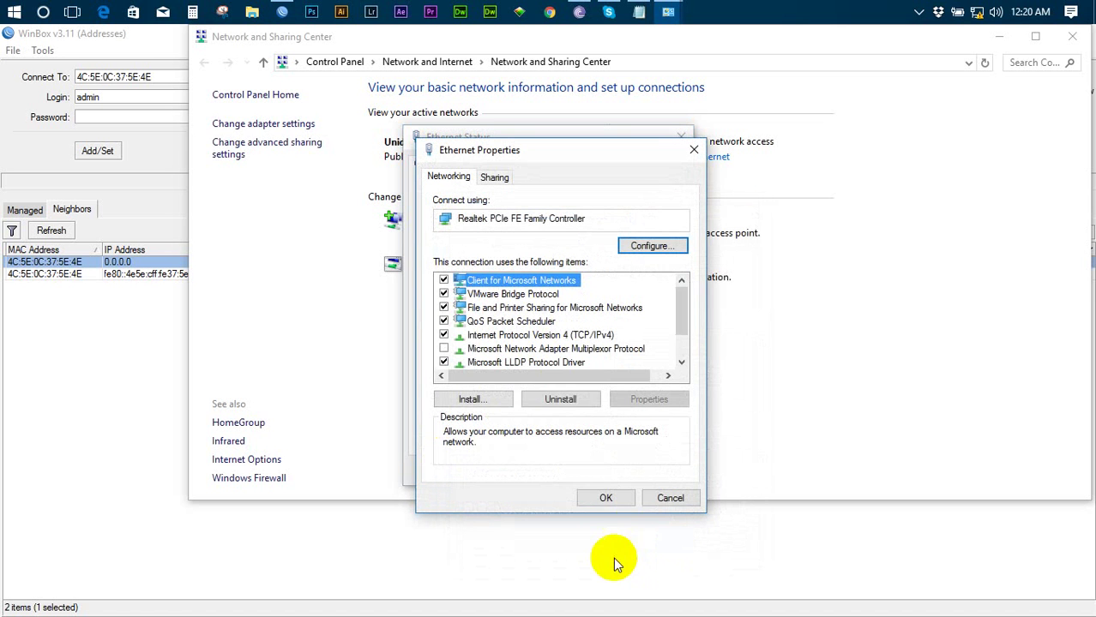
Step: Recheck the adapter's IPv4 settings, apply the Ethernet properties, and close the status dialog and Network and Sharing Center
left_click(568, 336)
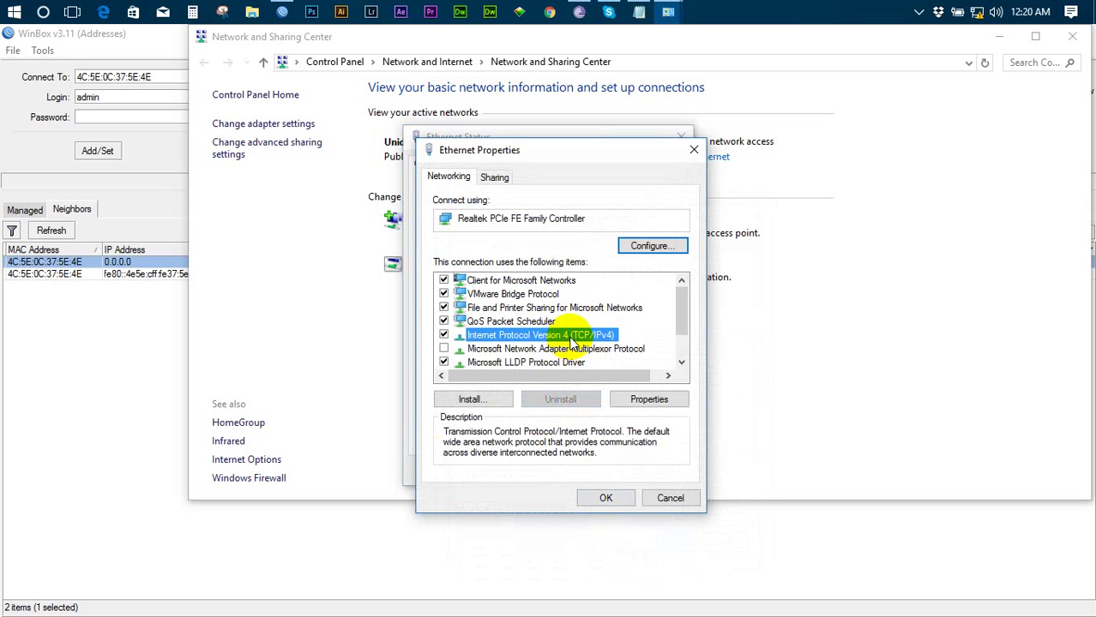
double_click(571, 341)
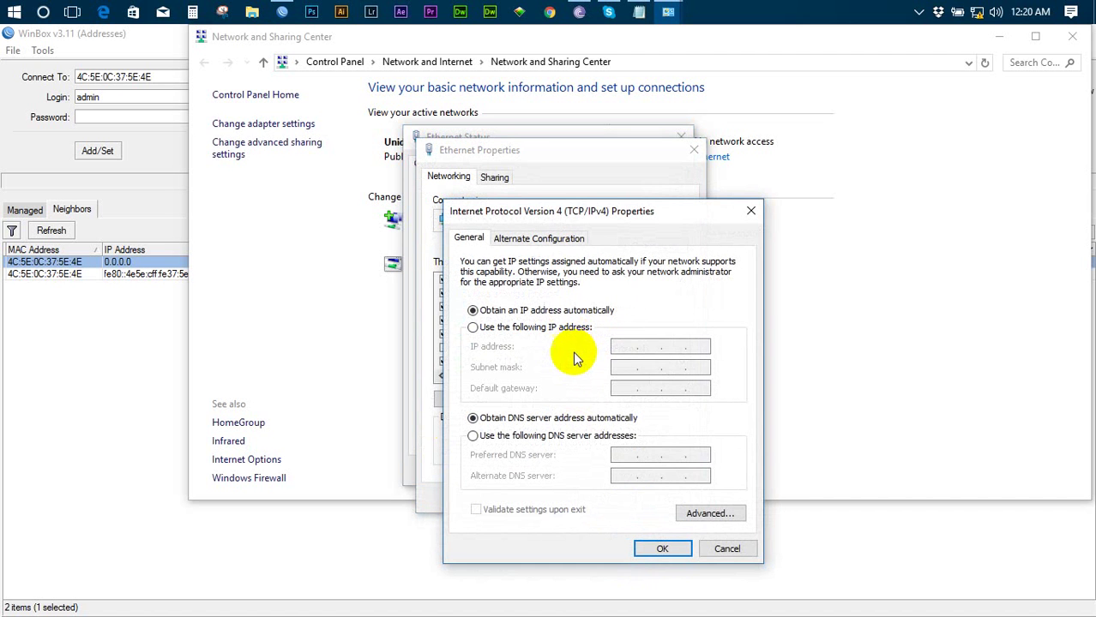
left_click(670, 547)
left_click(611, 499)
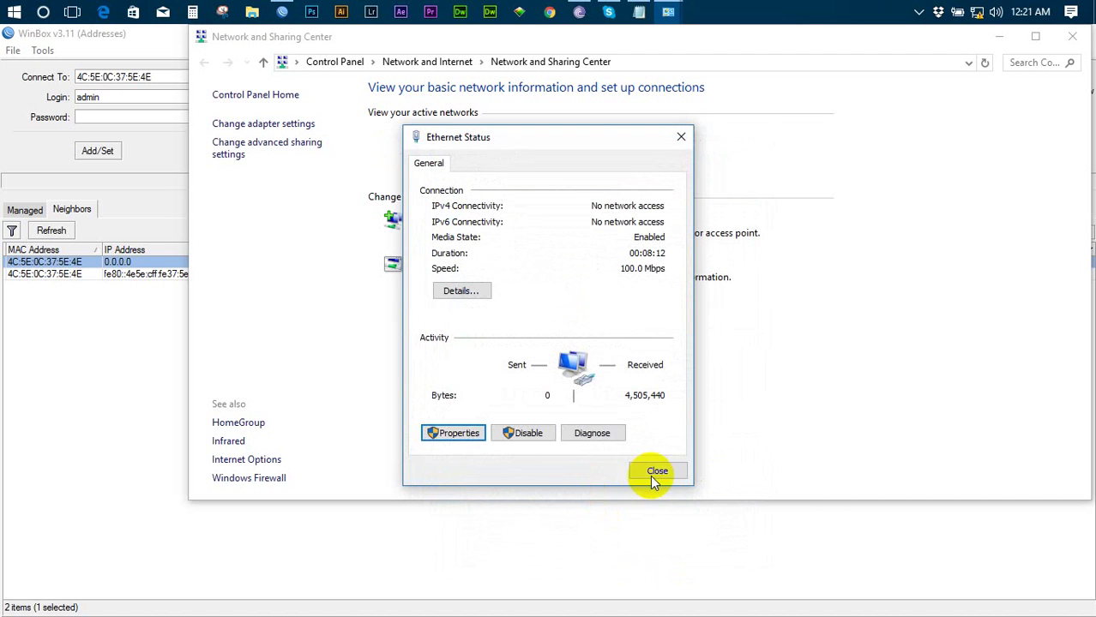
left_click(658, 471)
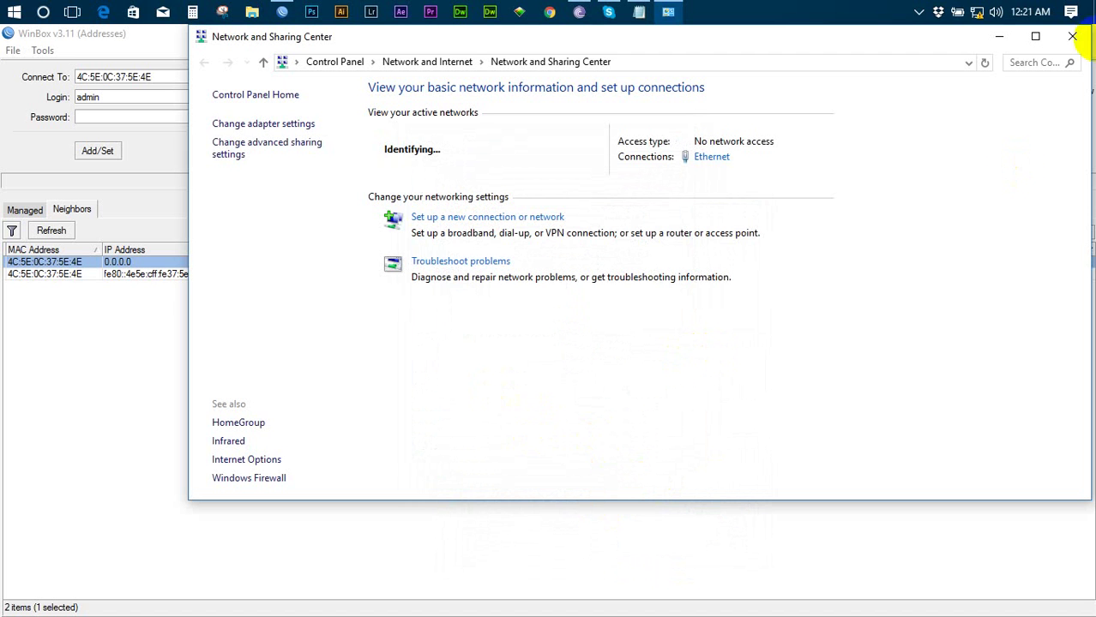
left_click(1072, 36)
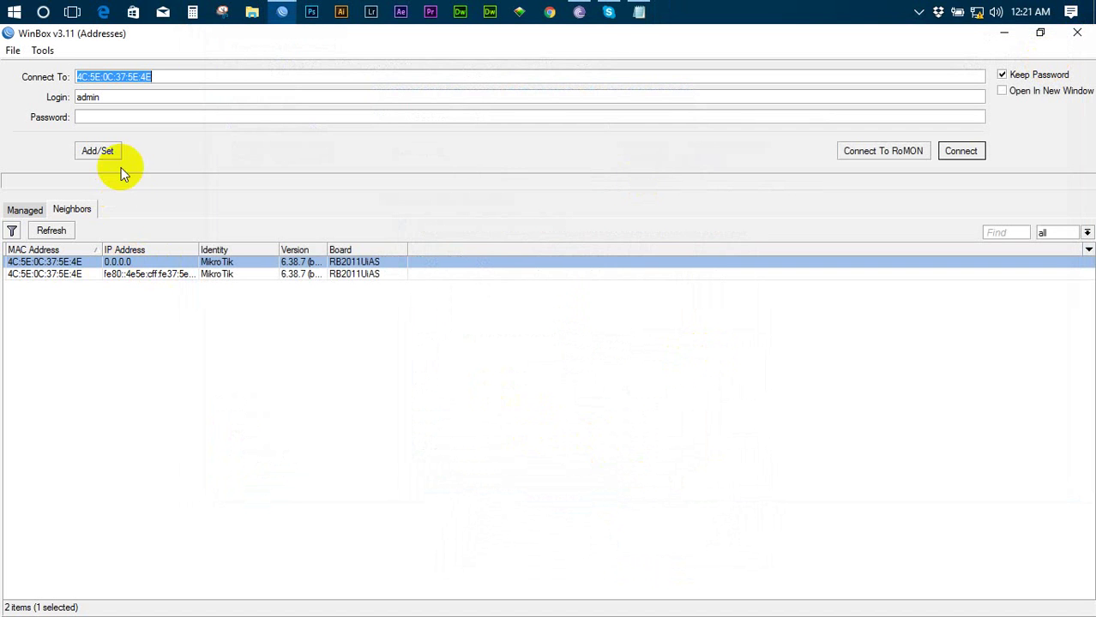
Step: Connect to the selected router with the login admin and a blank password, and close the File List
key("Tab")
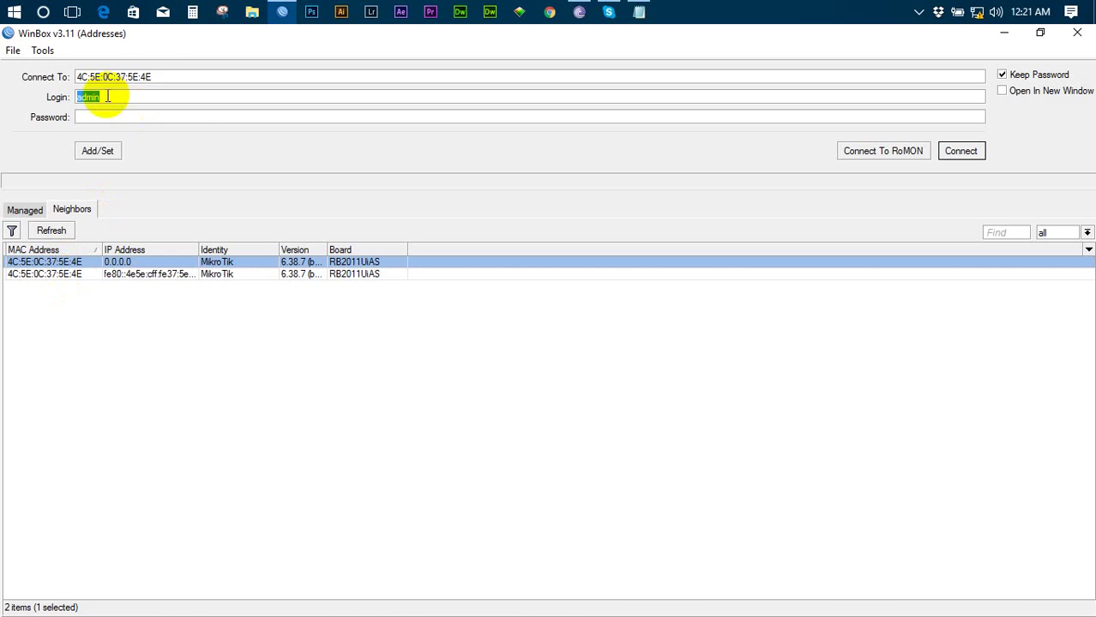
left_click(152, 77)
double_click(113, 99)
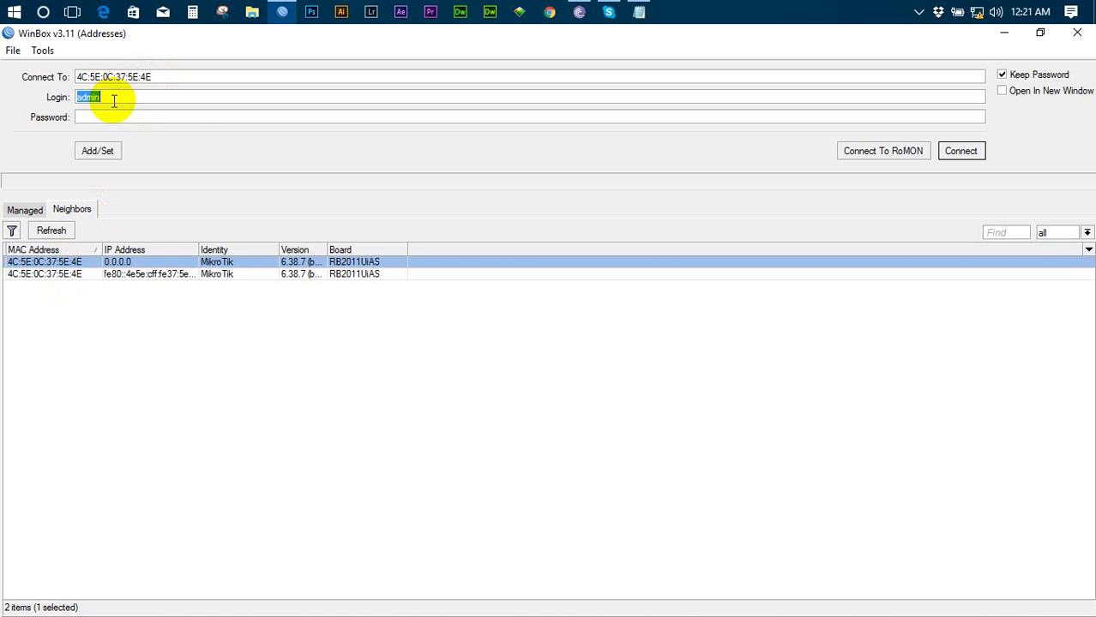
left_click(113, 99)
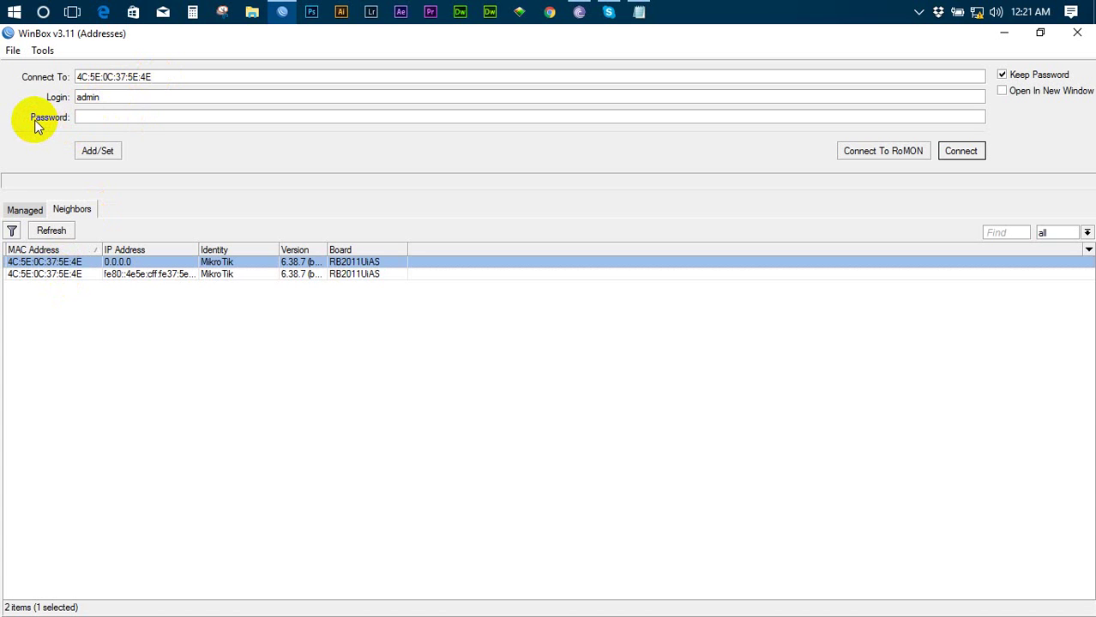
left_click(79, 115)
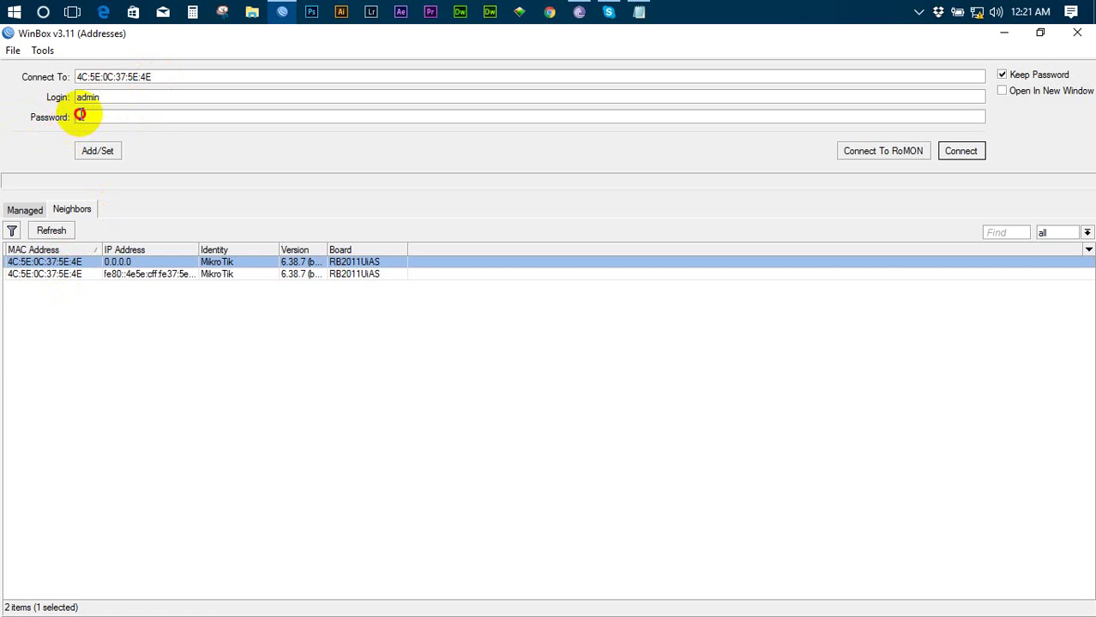
left_click(961, 160)
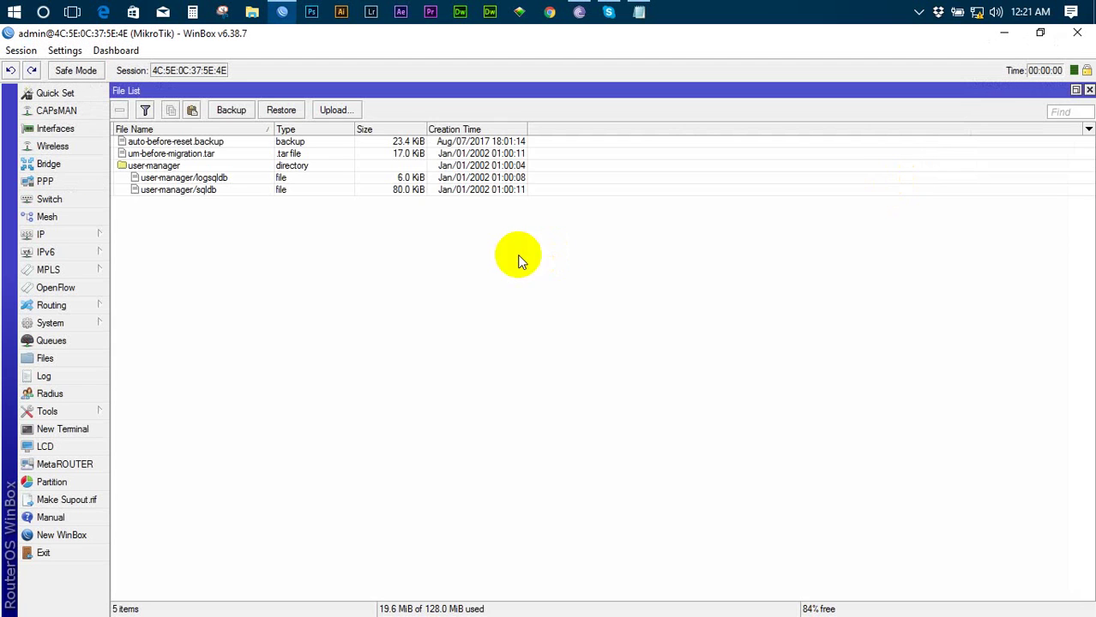
left_click(1089, 90)
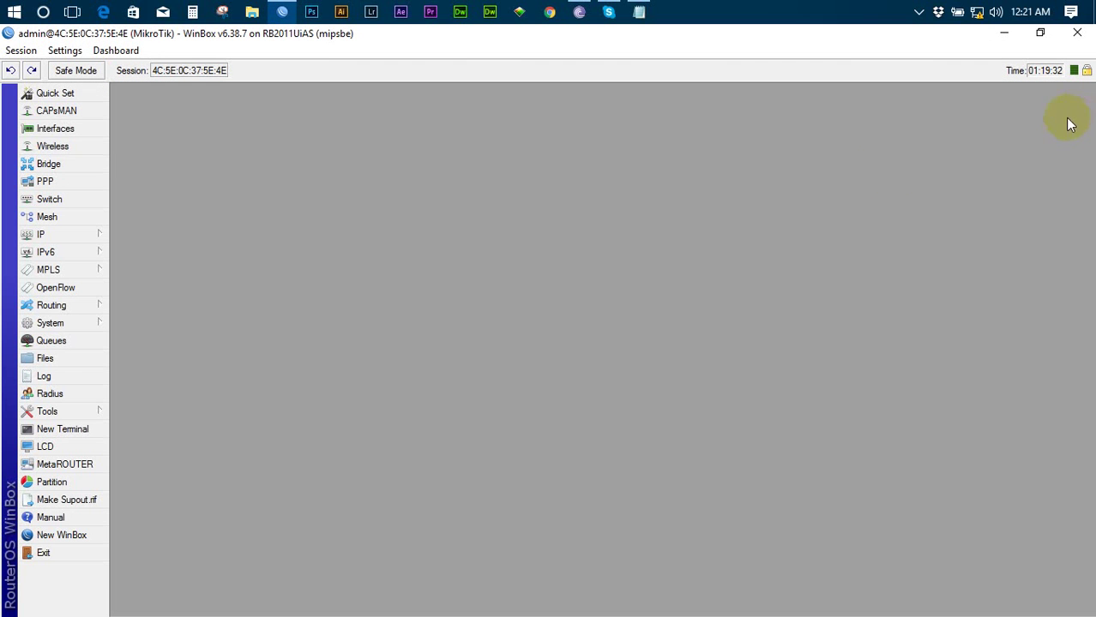
Step: Open the interface list and examine which Ethernet ports are running, comparing ether2 and ether5
left_click(67, 136)
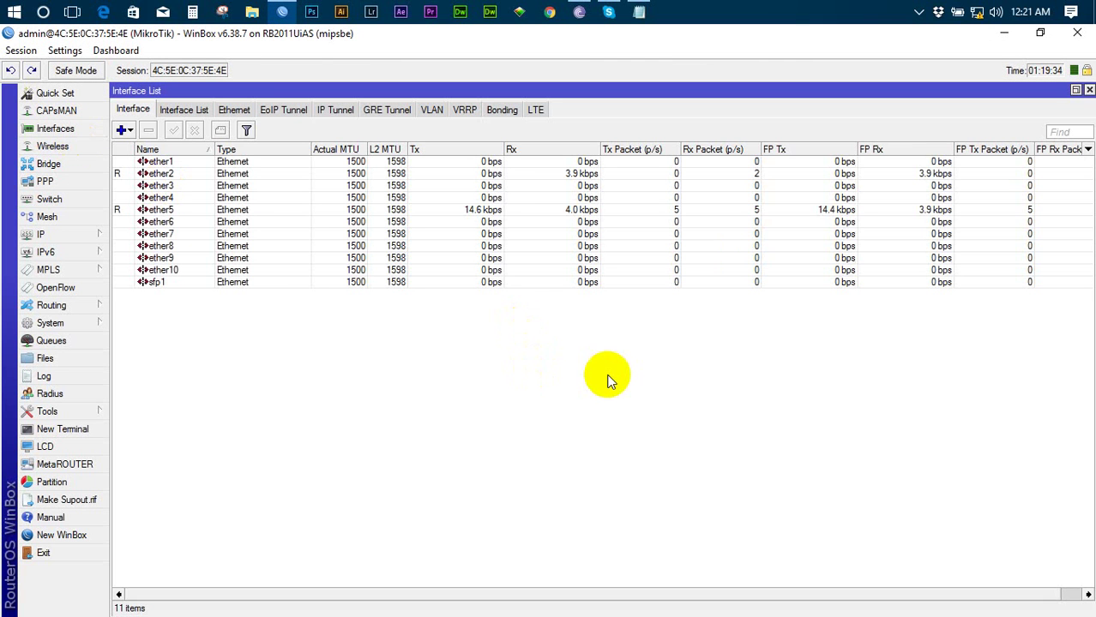
left_click(156, 174)
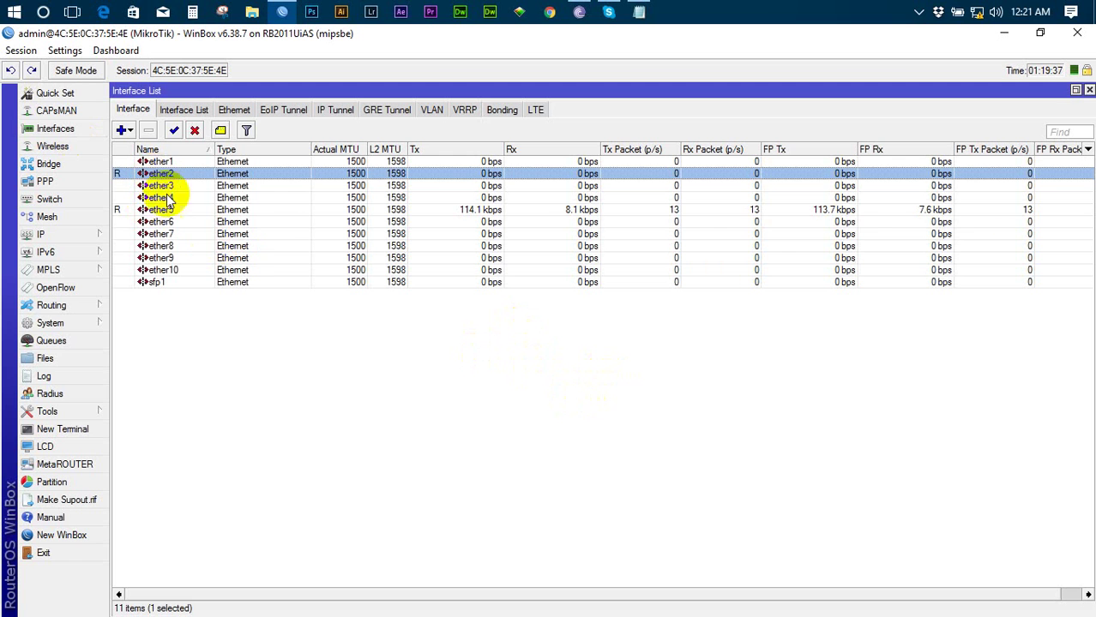
left_click(120, 212)
left_click(120, 175)
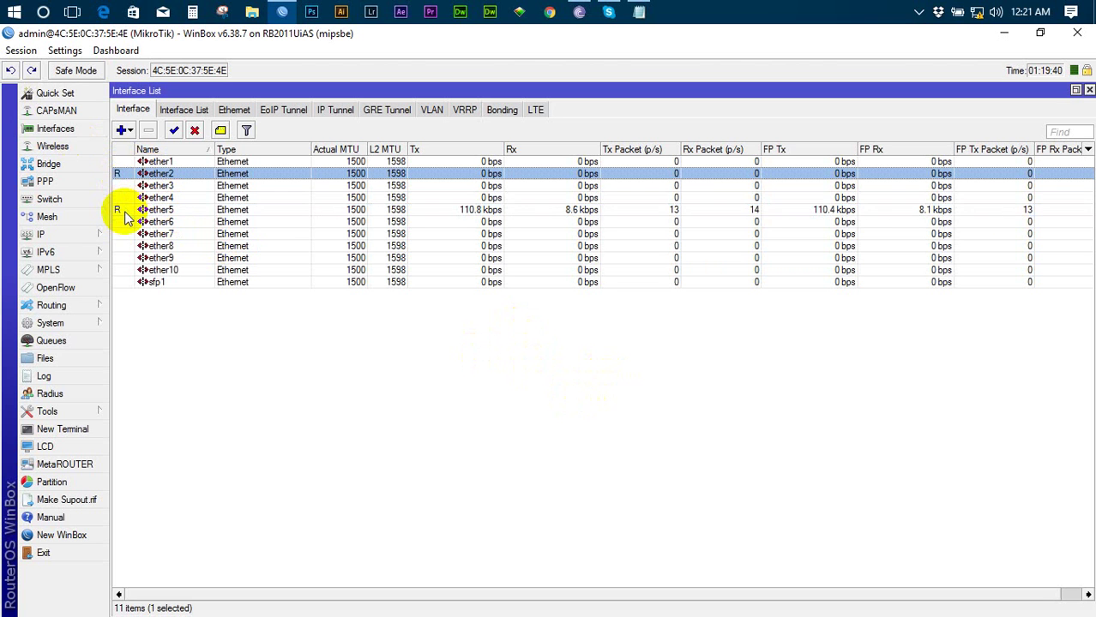
left_click(125, 211)
left_click(121, 175)
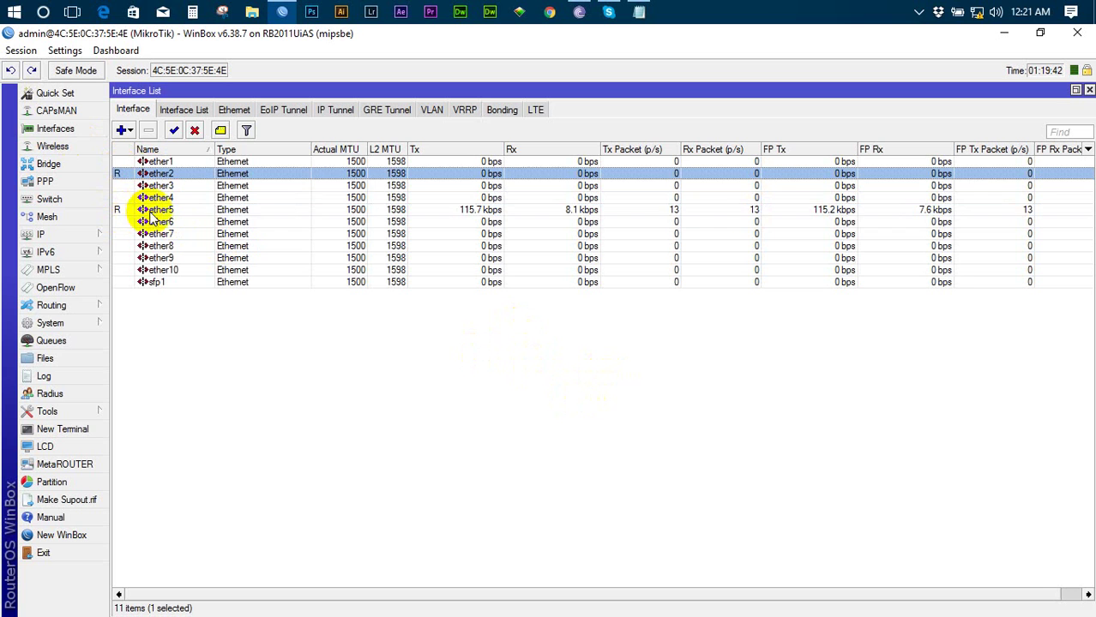
left_click(152, 212)
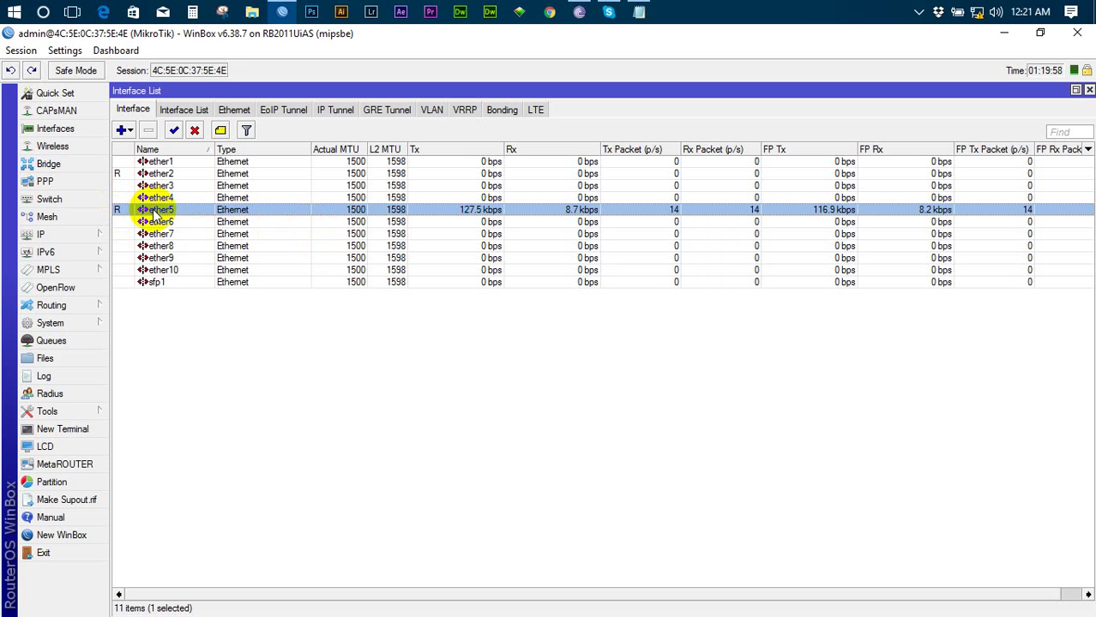
Step: Rename the ether2 interface as WAN-ISP Con
left_click(156, 174)
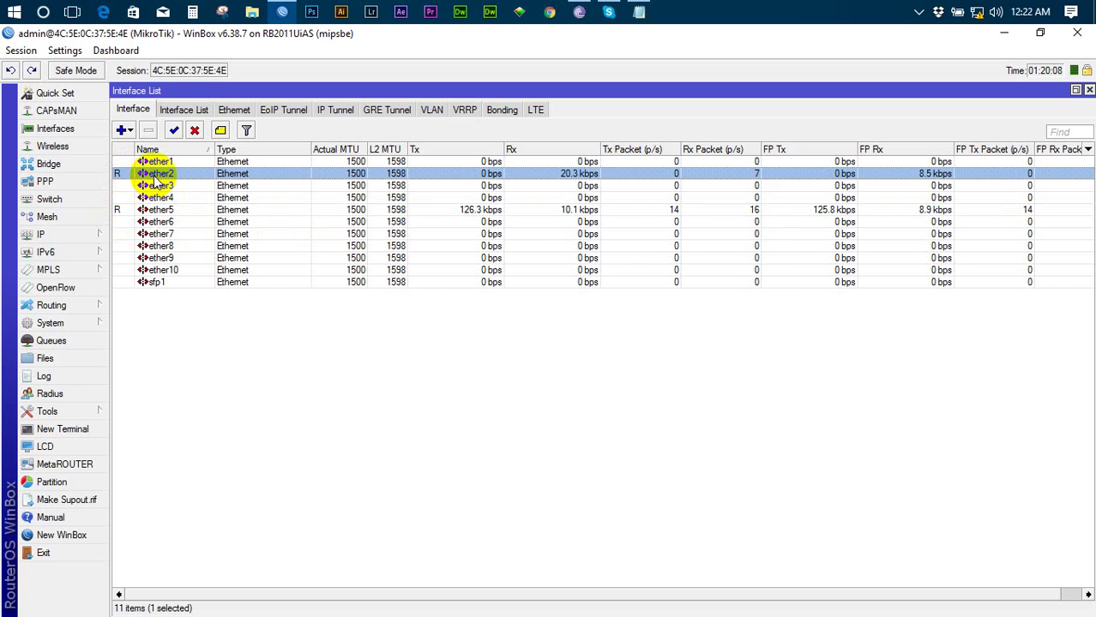
double_click(156, 176)
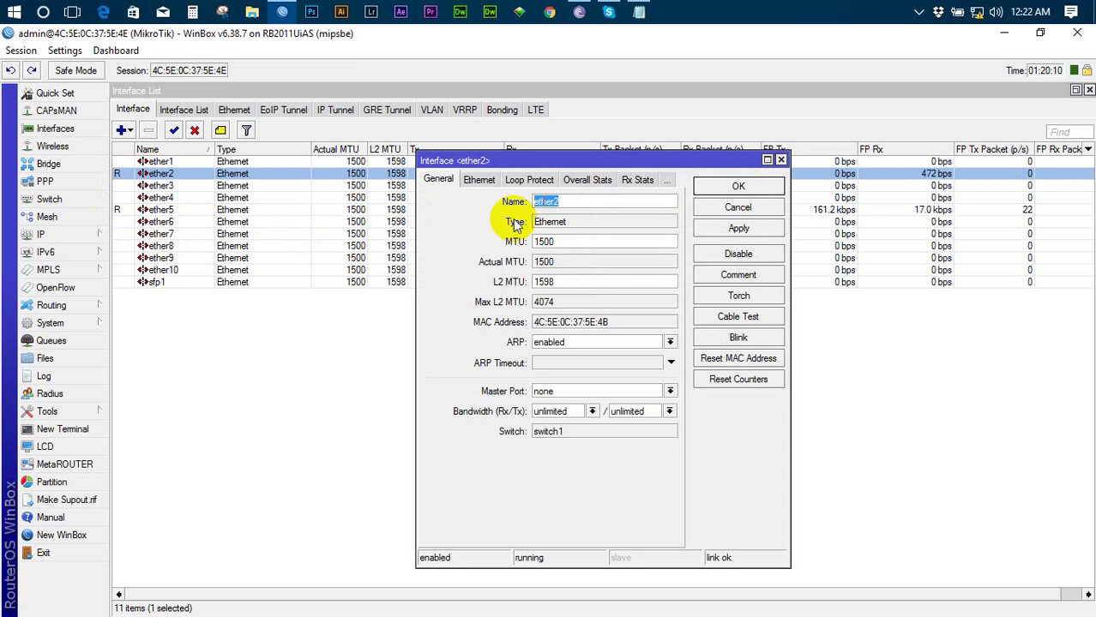
type("WAN-ISP Co")
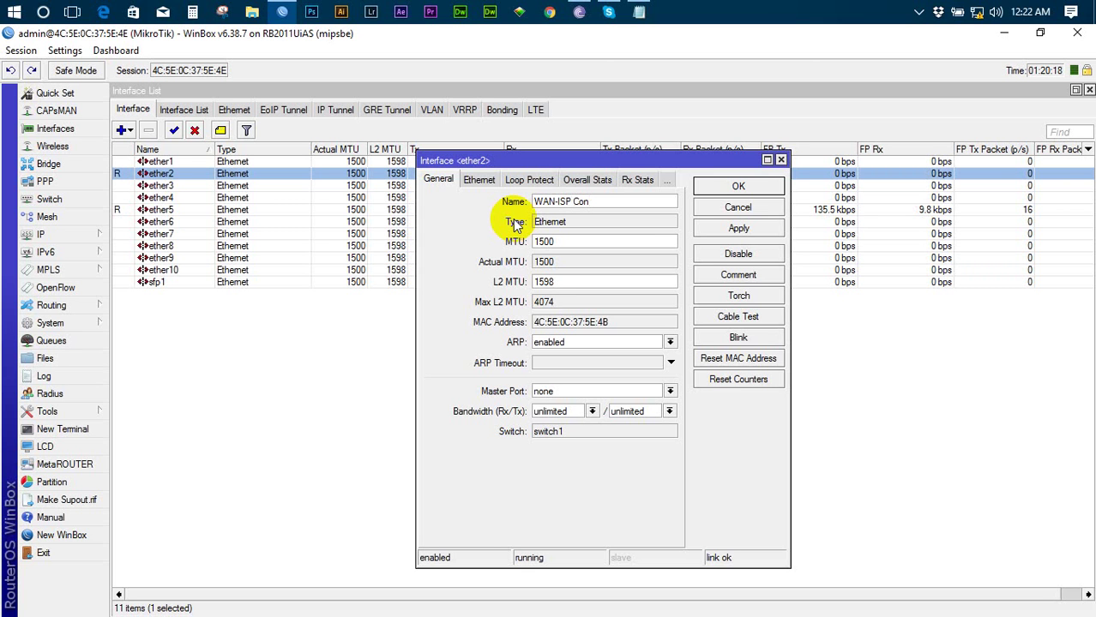
type("n")
key("Return")
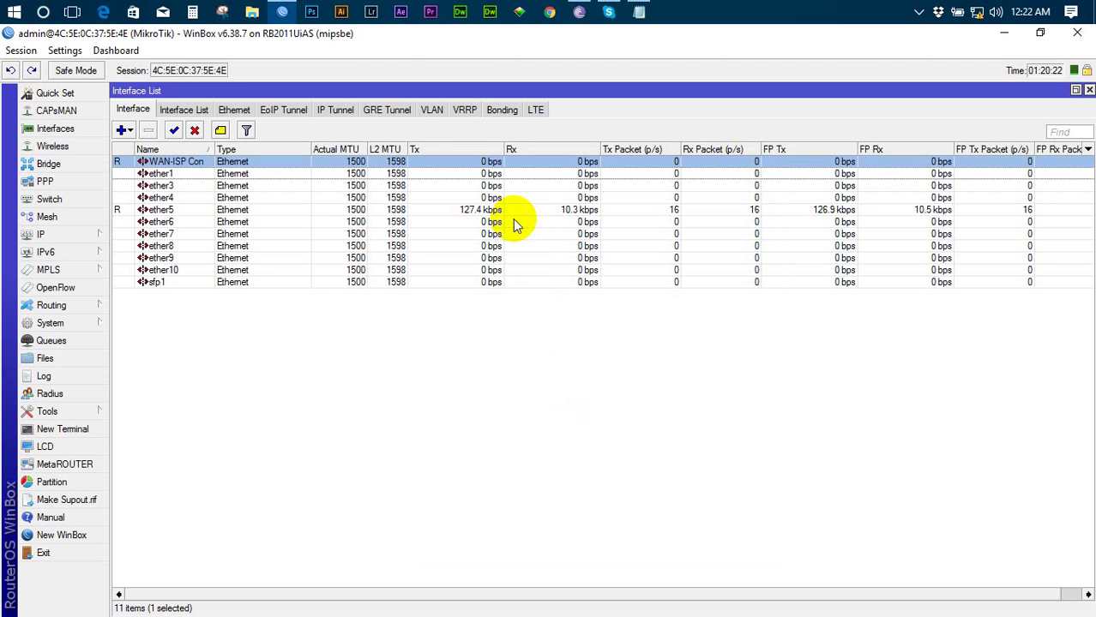
Step: Rename the ether5 interface as Local
double_click(159, 209)
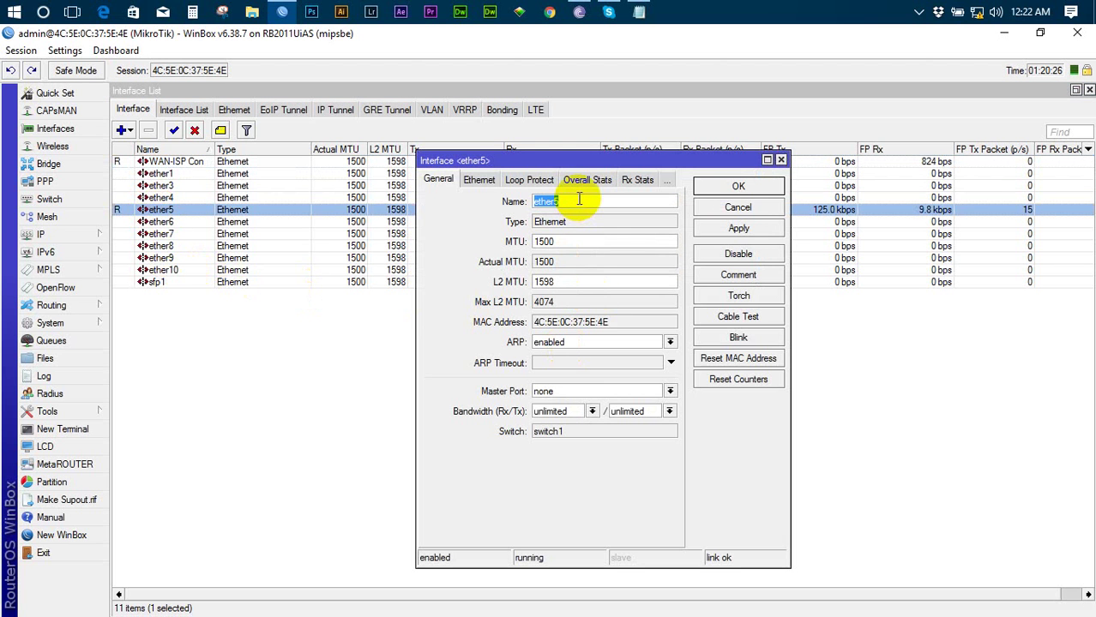
type("Local")
key("Return")
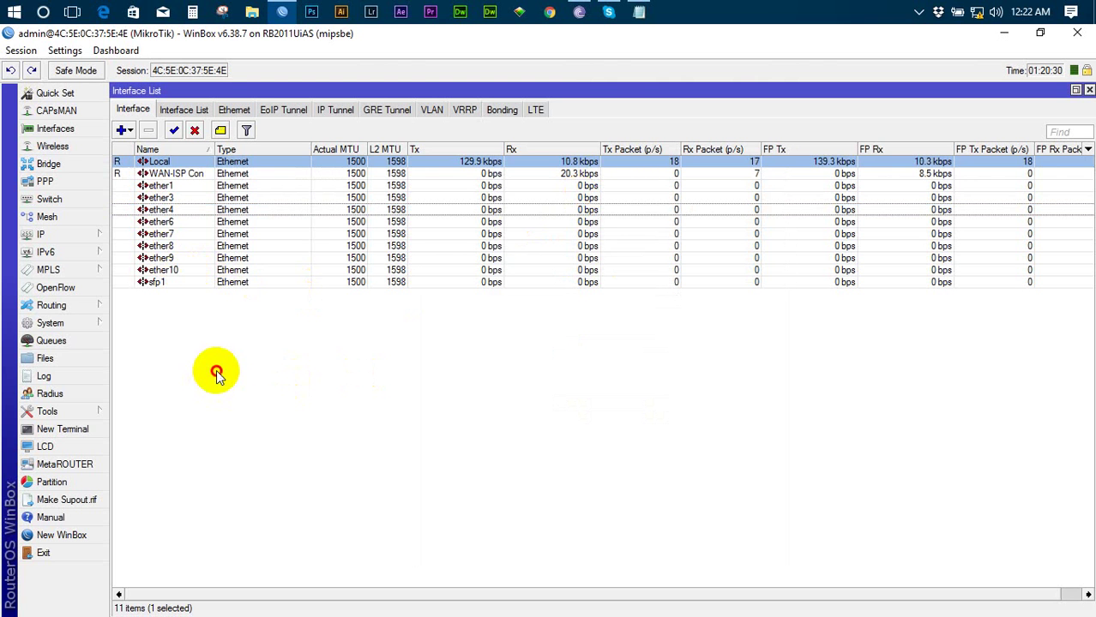
Step: Select the WAN-ISP Con interface and review the IP address line in the Notepad notes
left_click(164, 175)
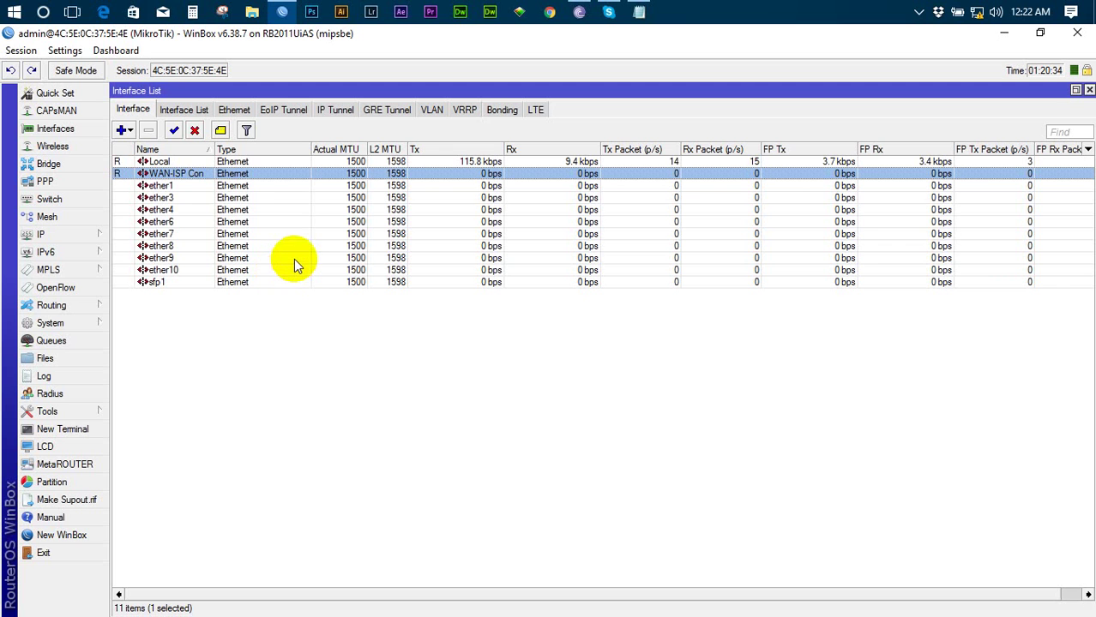
left_click(639, 12)
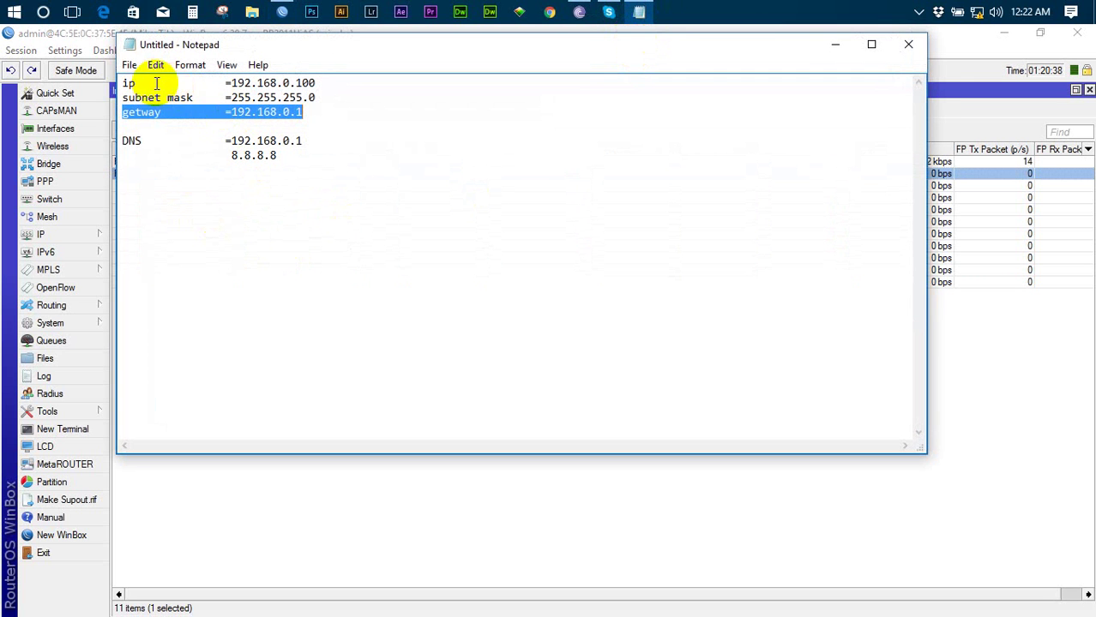
left_click_drag(122, 83, 329, 81)
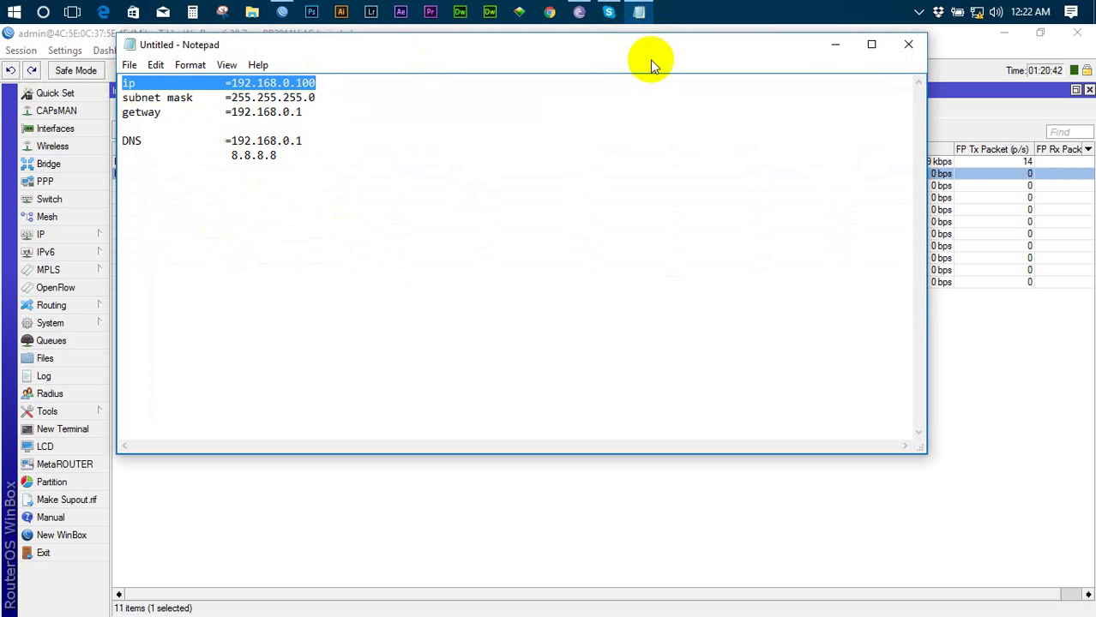
left_click(833, 45)
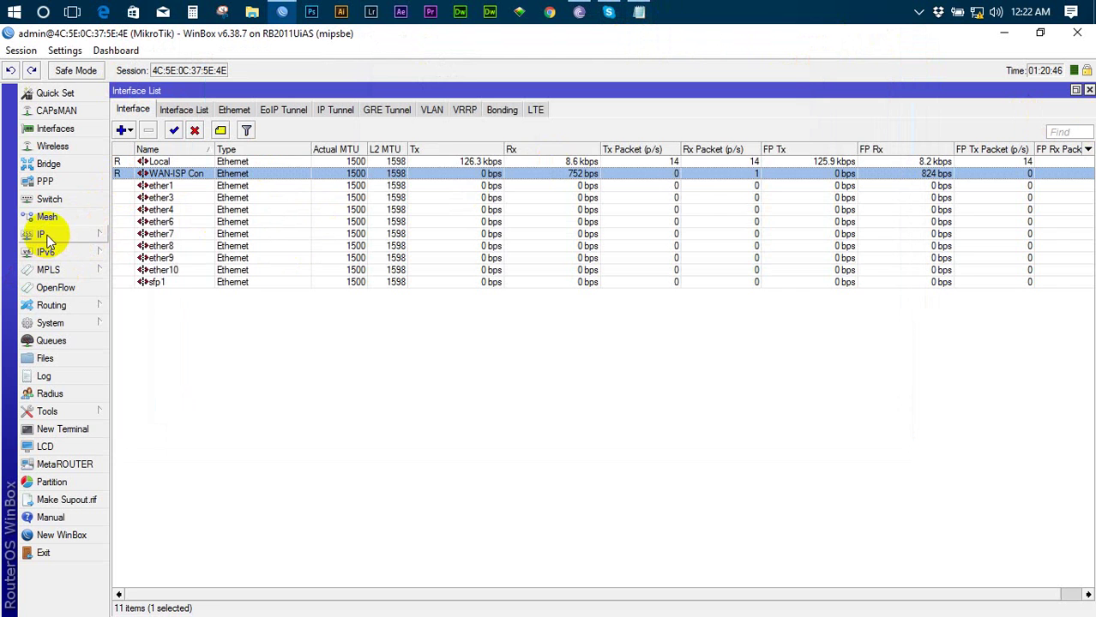
Step: Start a new entry in the router's IP address list and enter the address 192.168.0.100 from the Notepad notes
left_click(44, 235)
left_click(139, 236)
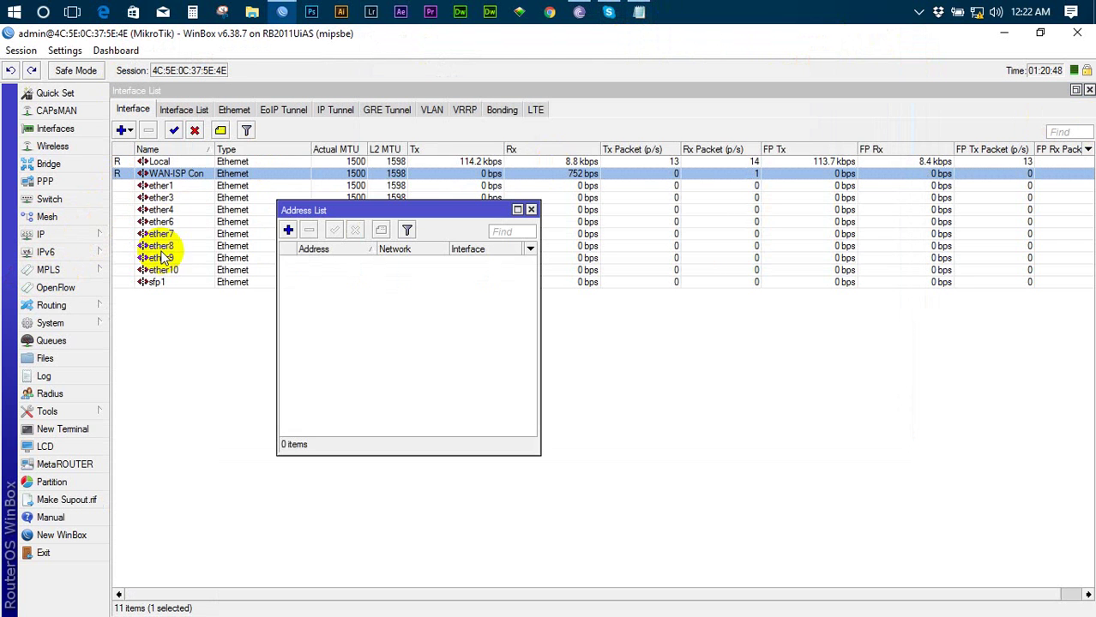
left_click(288, 232)
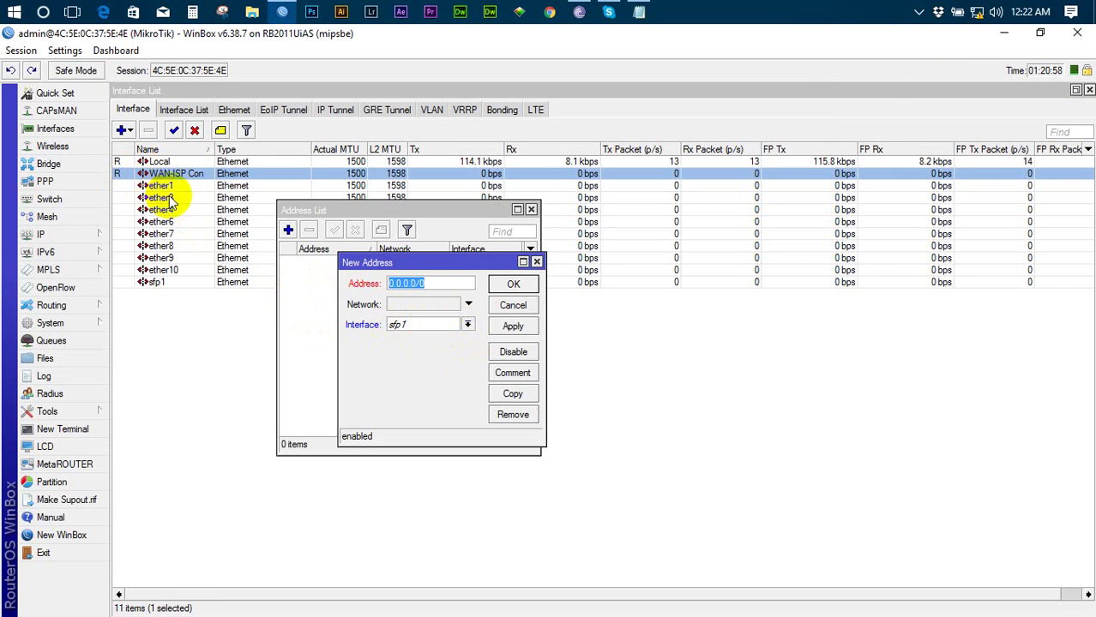
left_click(639, 15)
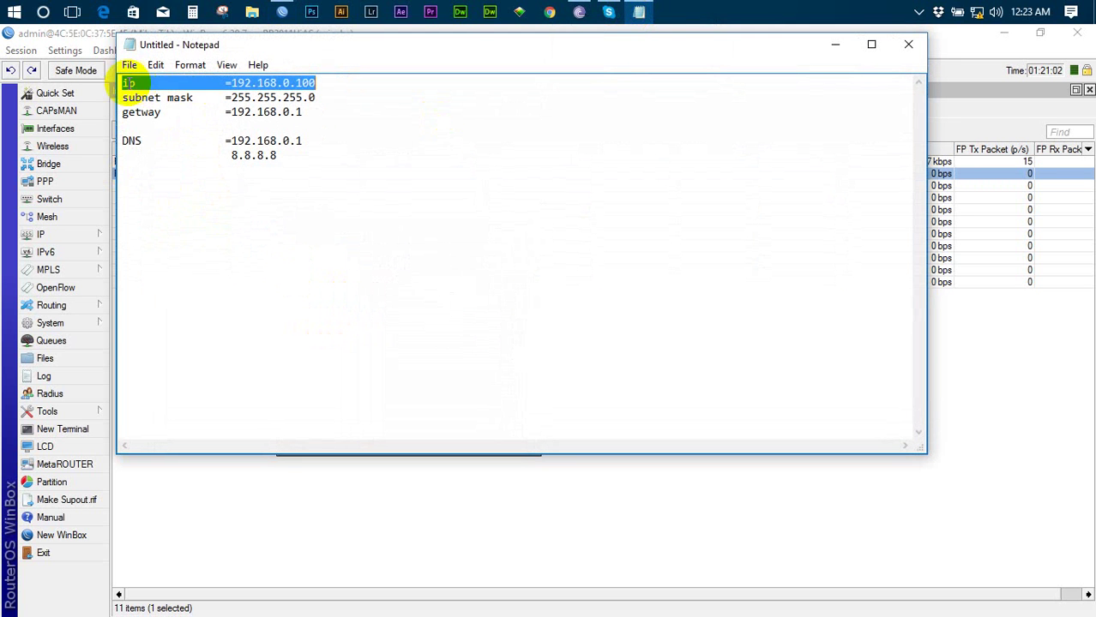
left_click(126, 83)
left_click_drag(124, 100, 315, 98)
left_click_drag(123, 112, 301, 112)
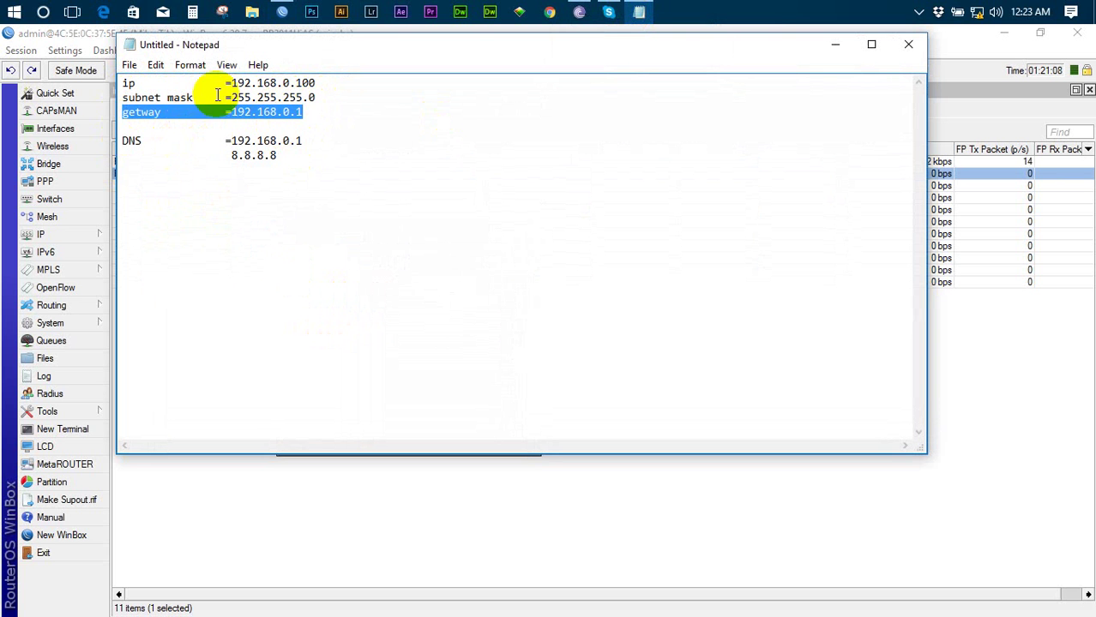
left_click(835, 46)
type("192")
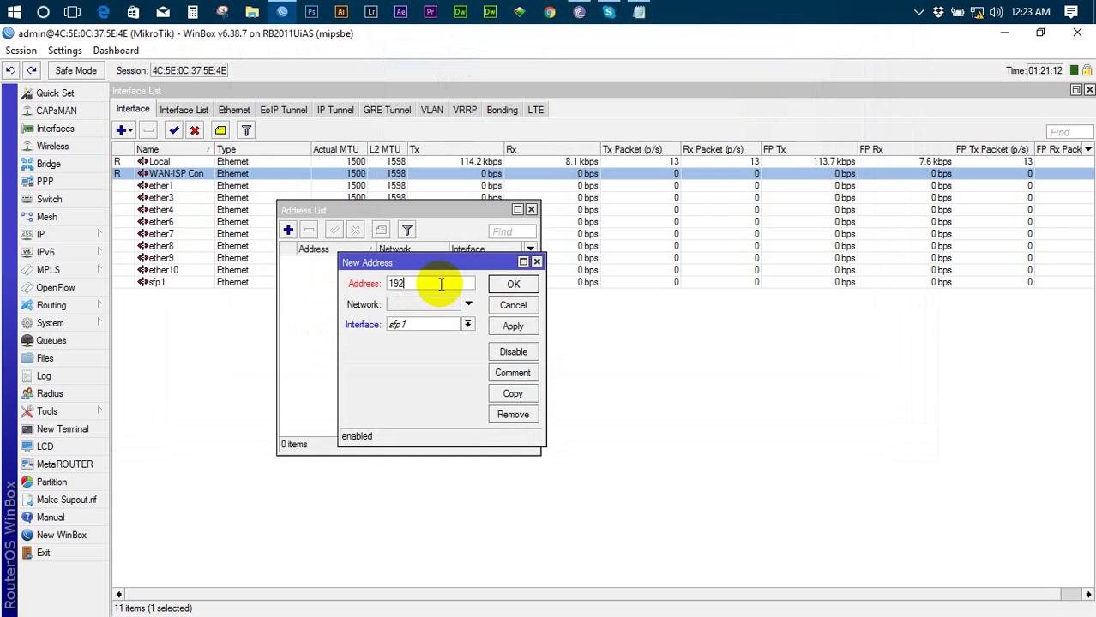
type(".168.0.100")
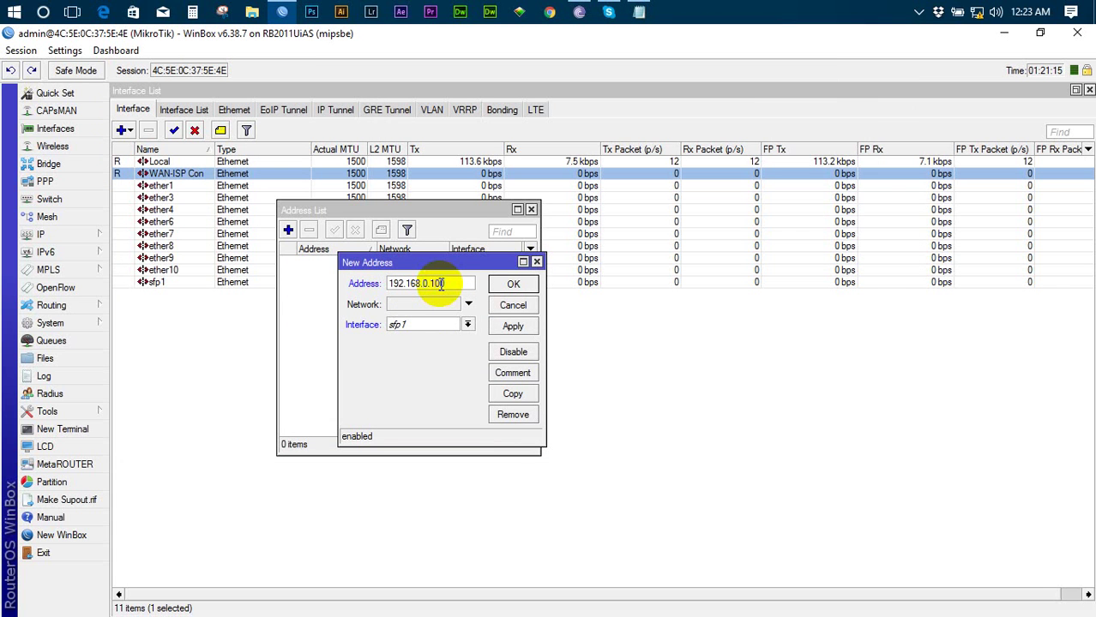
Step: Check the subnet mask in the Notepad notes and return to the end of the new entry's address
left_click(638, 12)
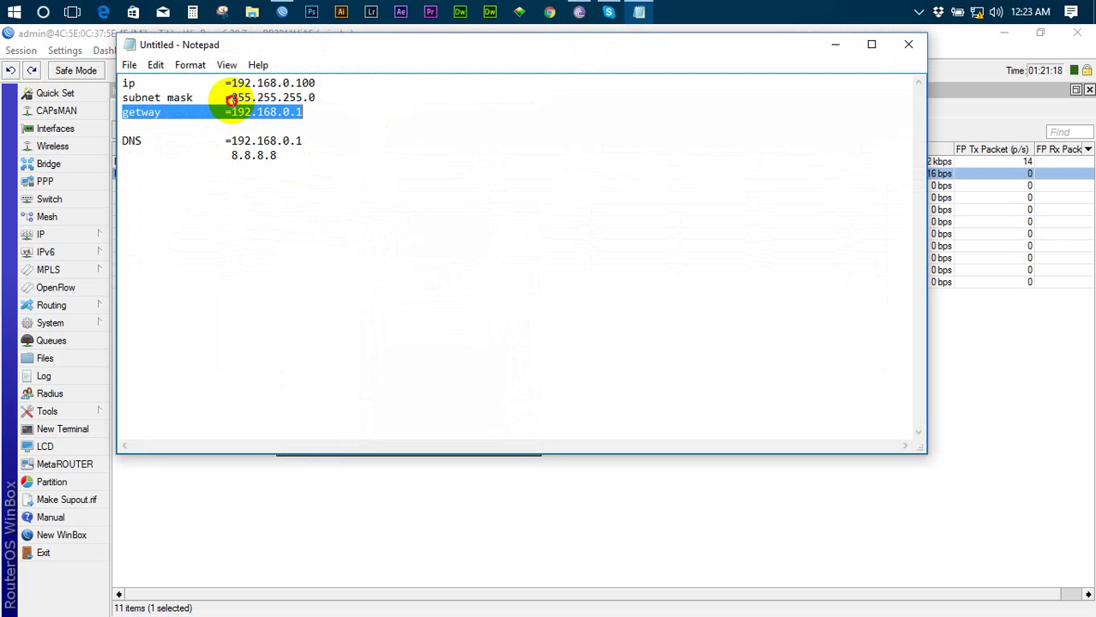
left_click_drag(231, 98, 336, 99)
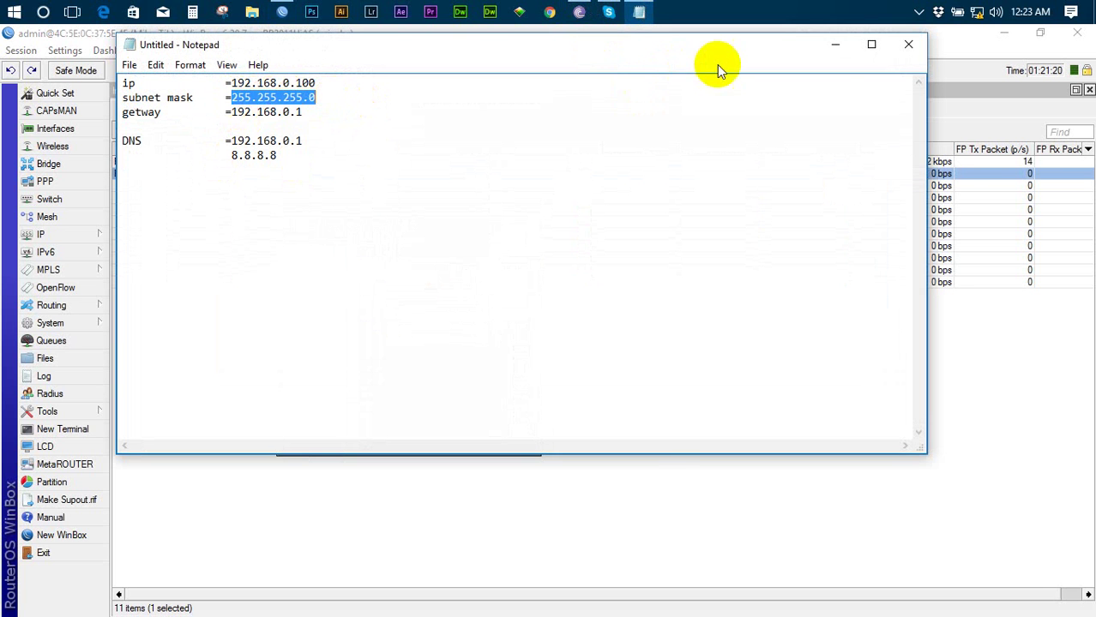
left_click(835, 44)
left_click(464, 282)
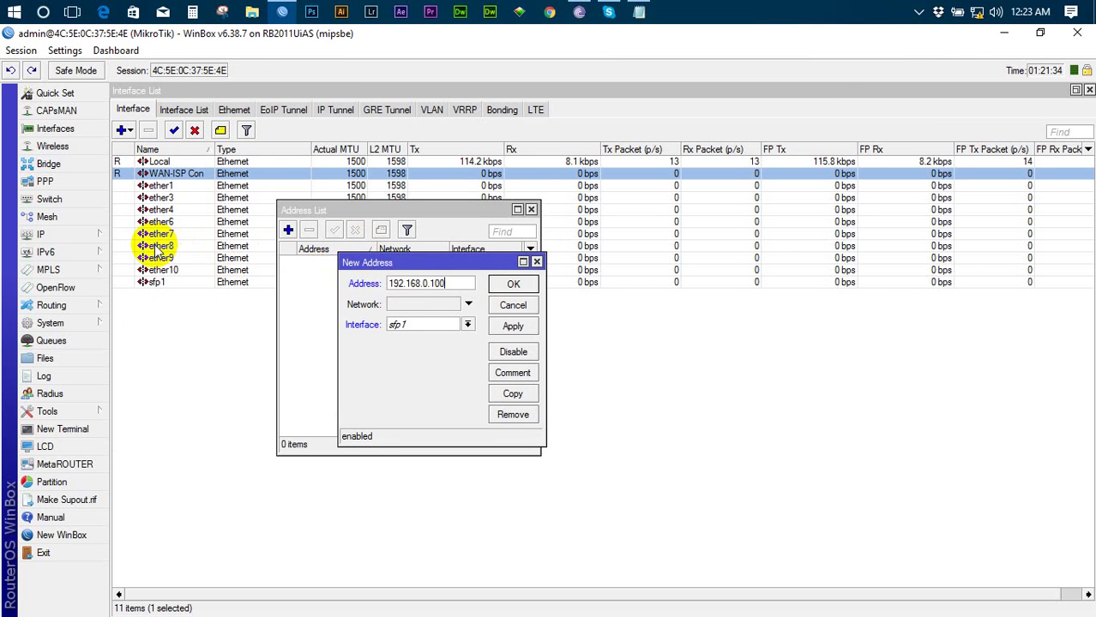
Step: Look up the prefix length for netmask 255.255.255.0 among the Internet netmask options in Quick Set, and close Quick Set
left_click(55, 94)
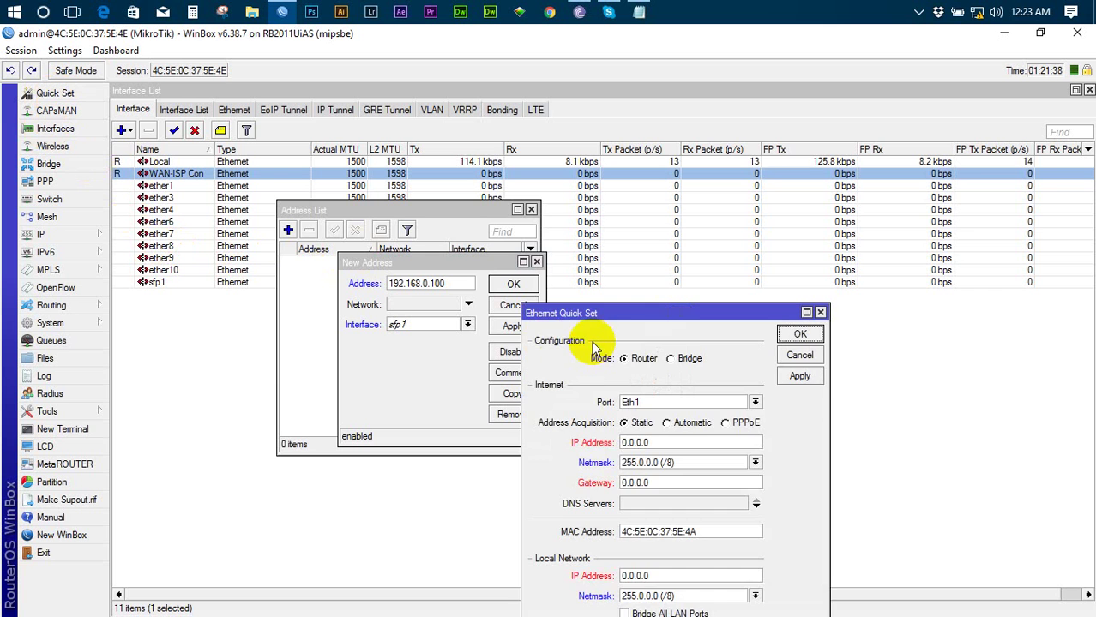
left_click_drag(669, 313, 672, 96)
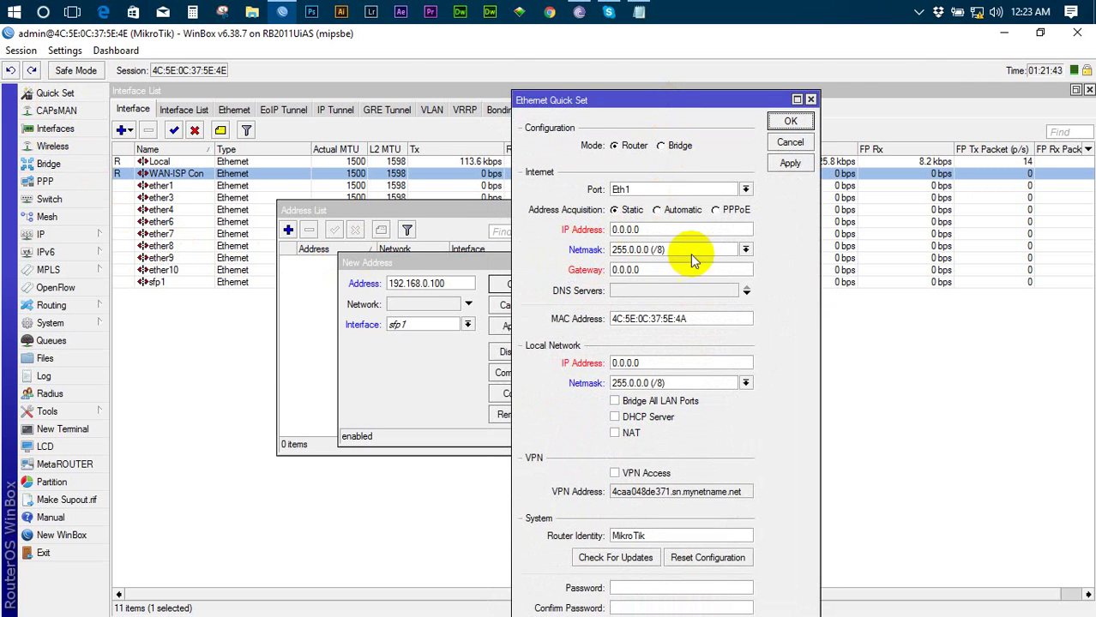
left_click(746, 251)
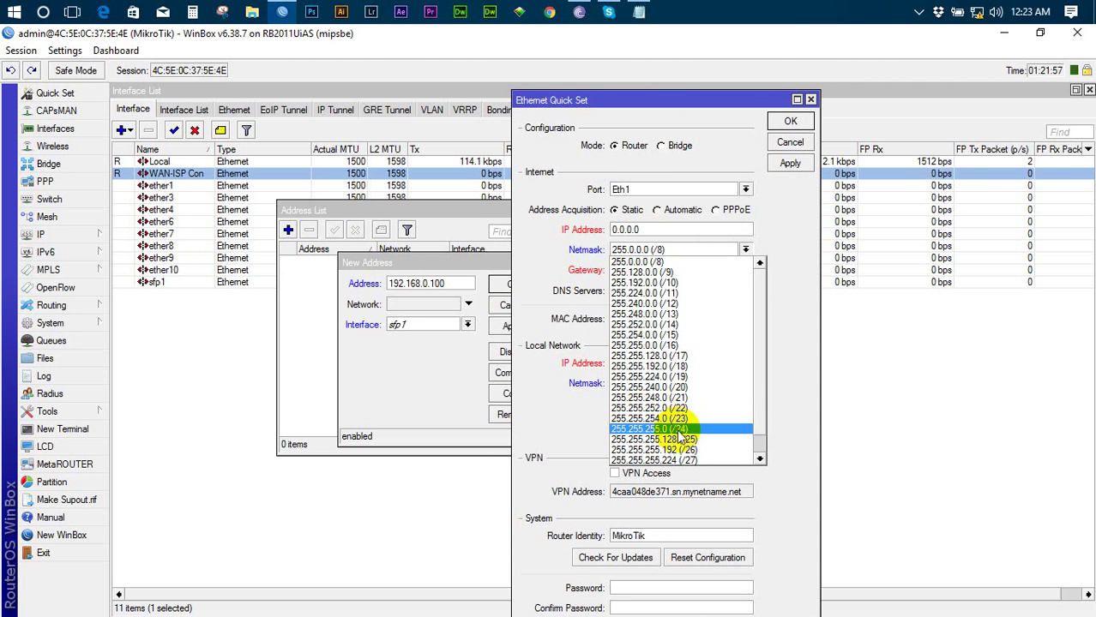
scroll(681, 424, "down", 1)
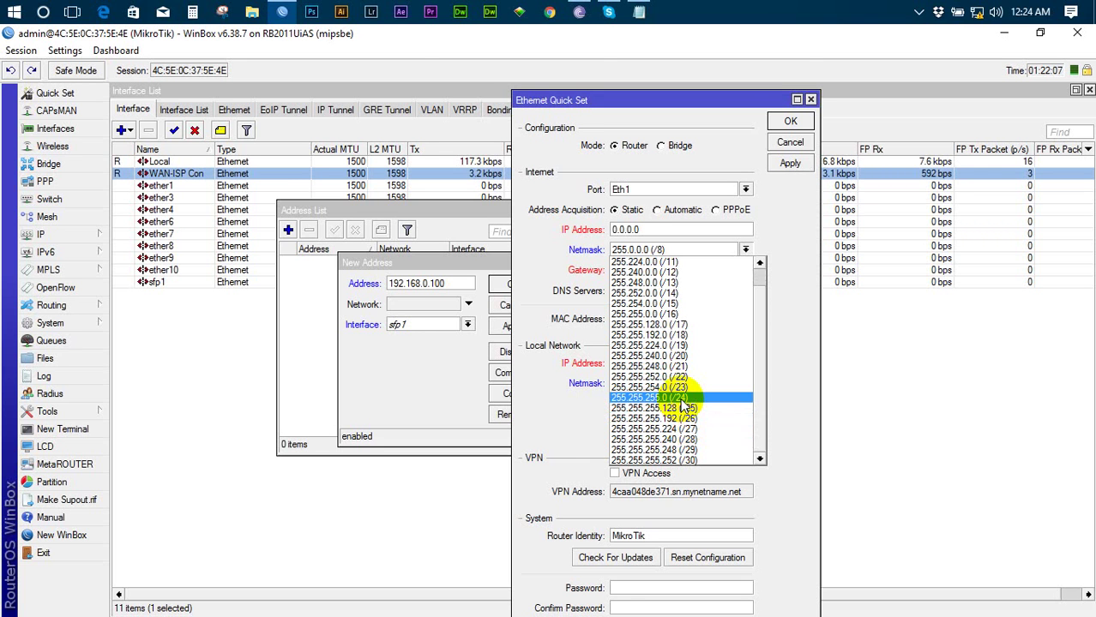
scroll(683, 408, "up", 3)
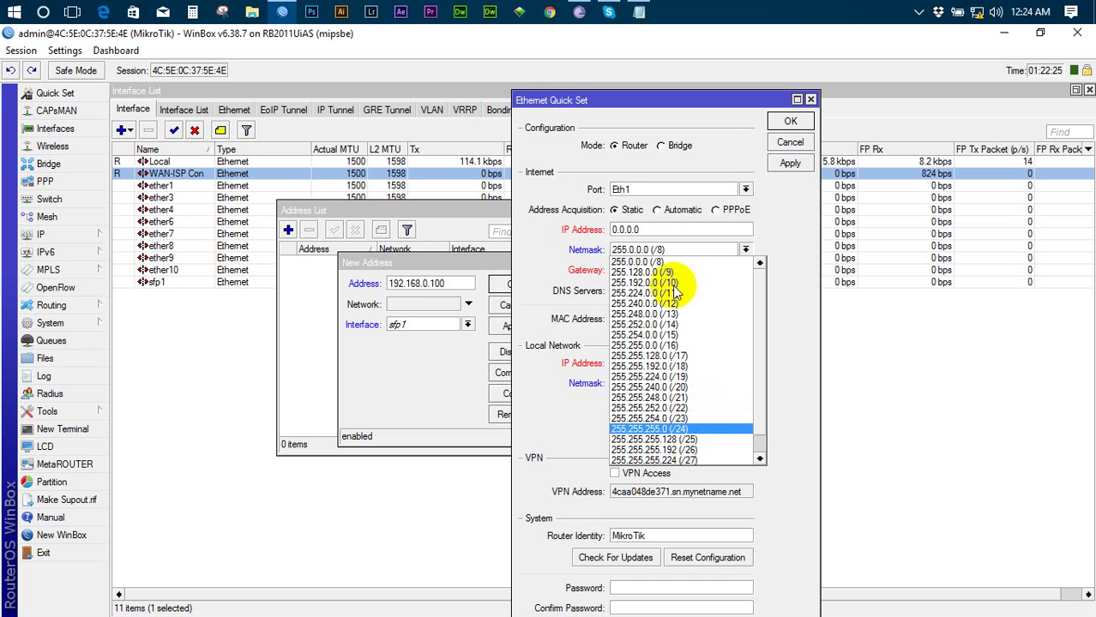
left_click(574, 250)
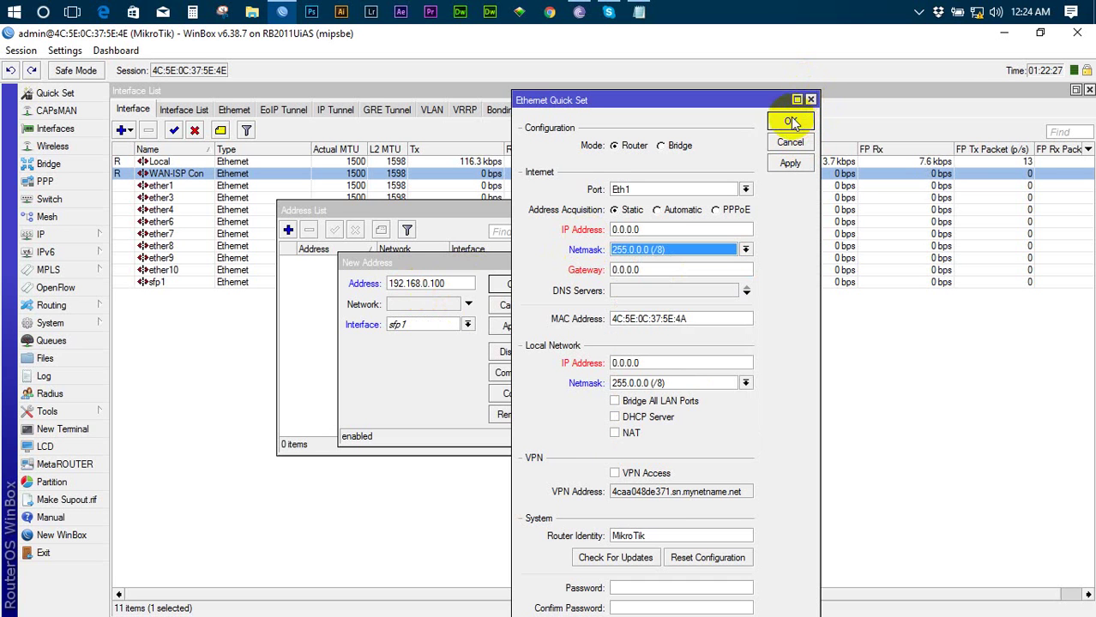
left_click(809, 101)
Step: Complete the new address as 192.168.0.100/24 on the WAN-ISP Con interface, save it and close the address list
left_click(469, 286)
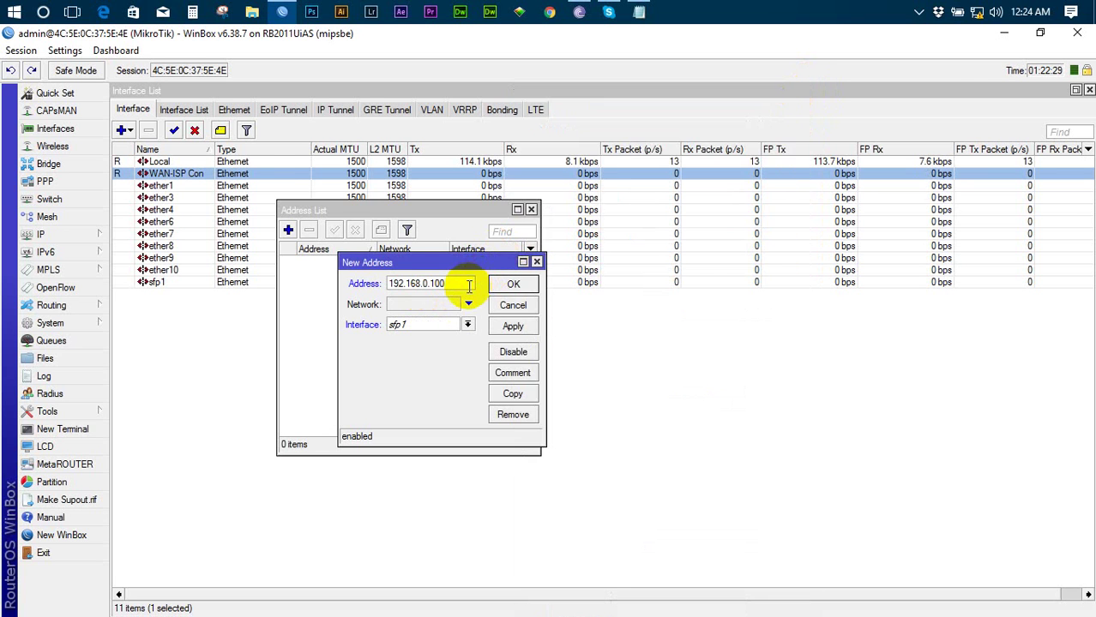
type("/24")
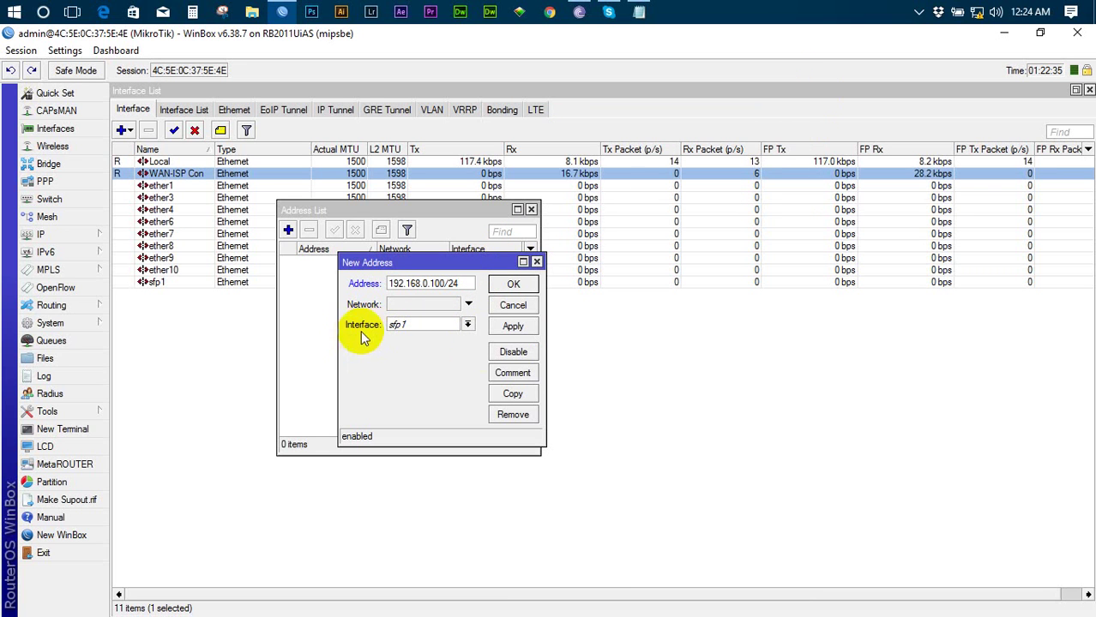
left_click(468, 324)
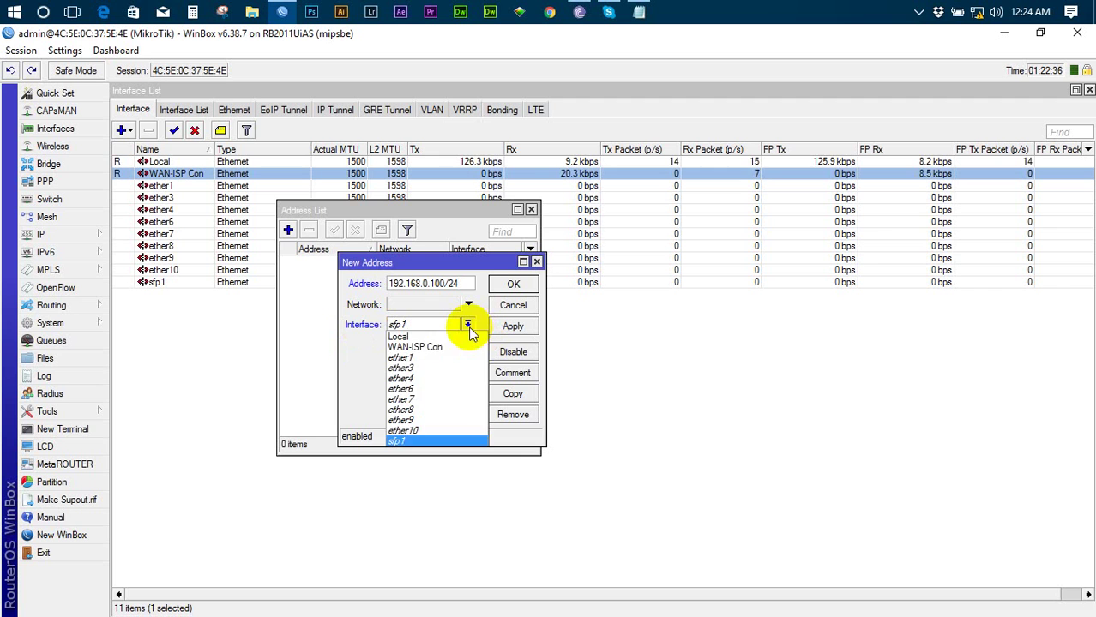
left_click(433, 351)
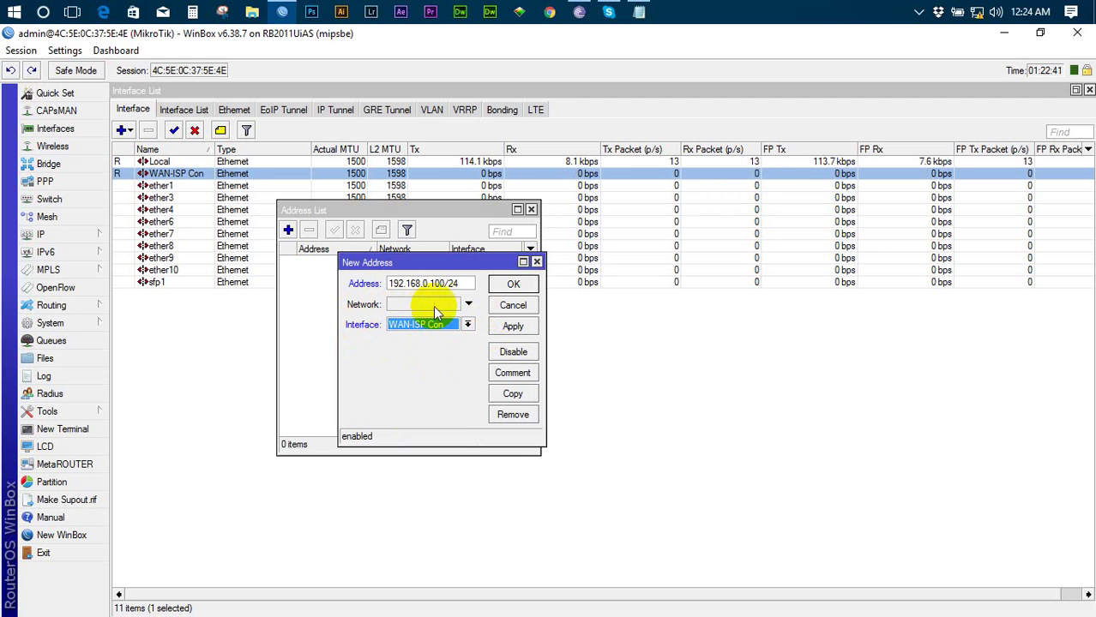
left_click(512, 330)
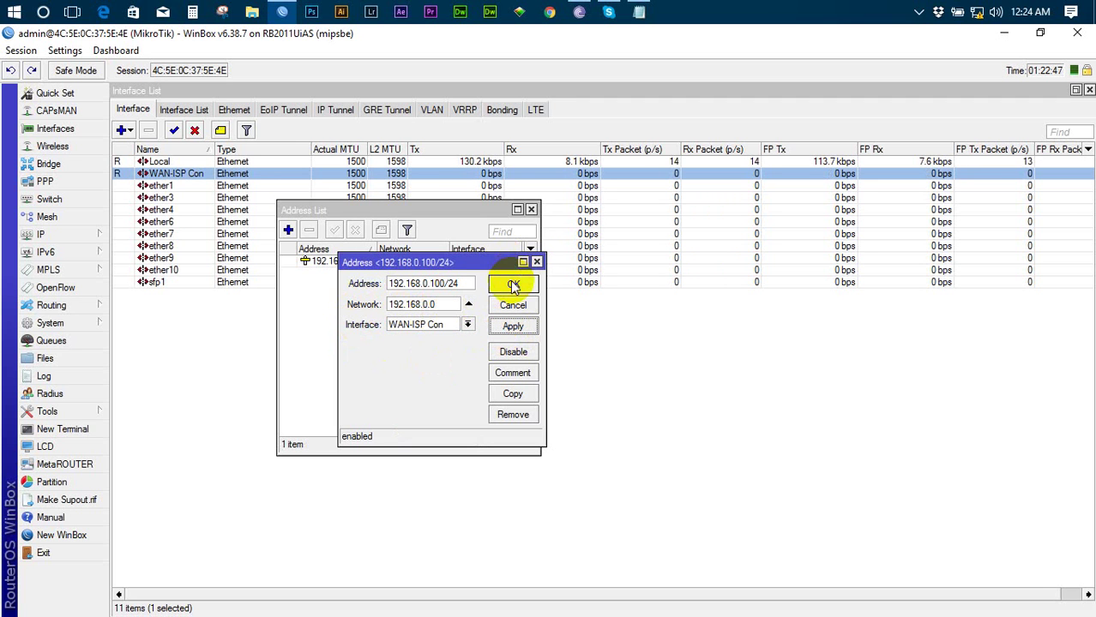
left_click(509, 285)
left_click(530, 209)
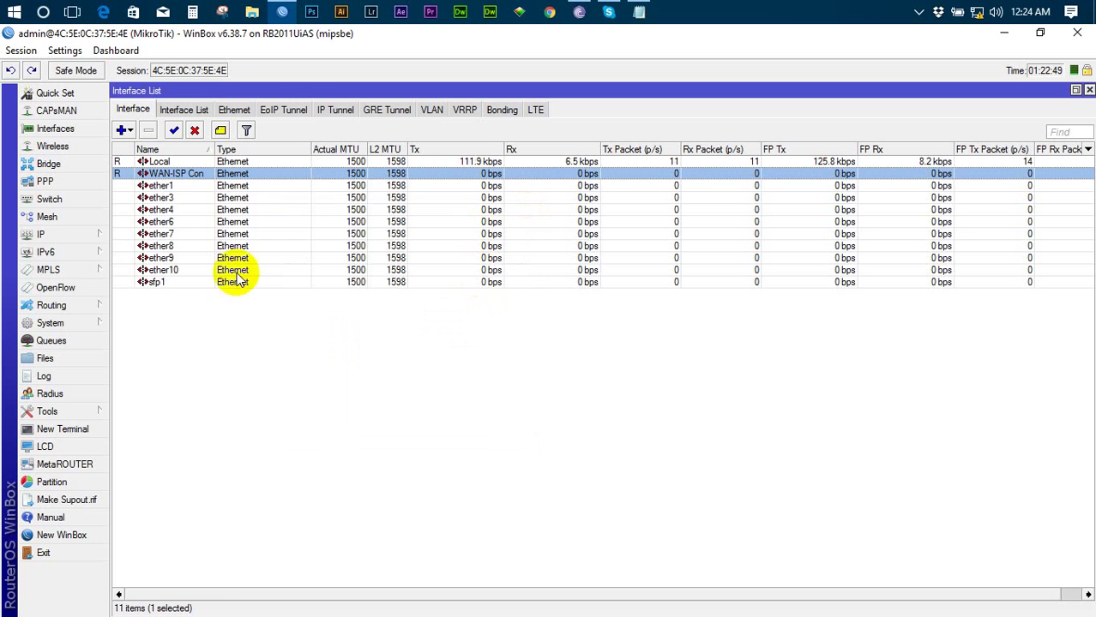
Step: Open the router's DNS settings and enter 192.168.0.1 as the first server
left_click(51, 236)
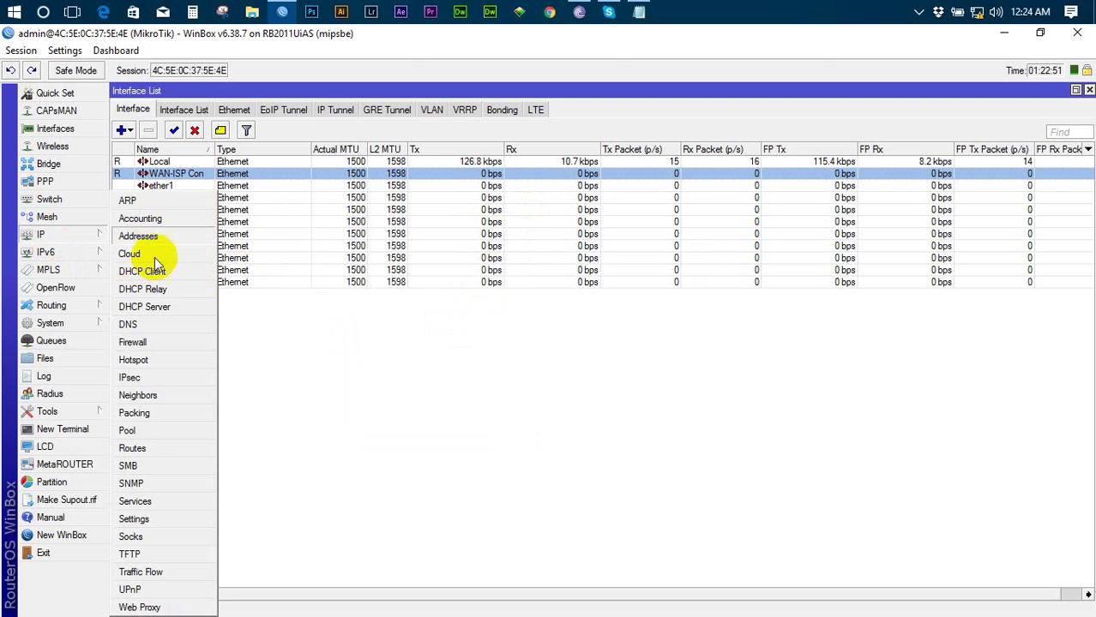
left_click(156, 328)
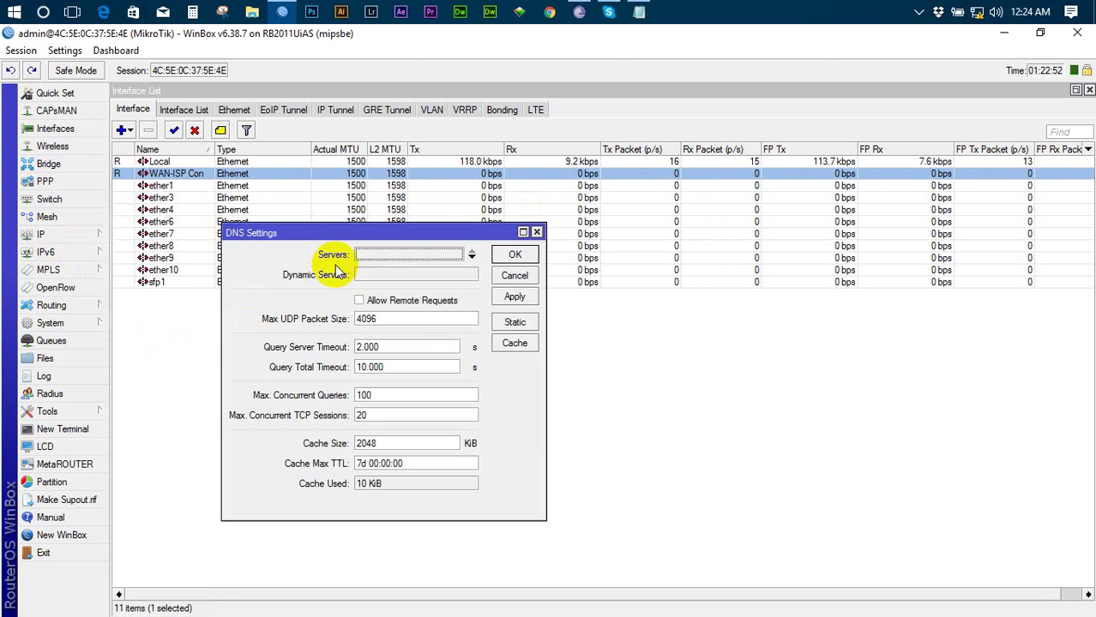
left_click(416, 256)
type("192.")
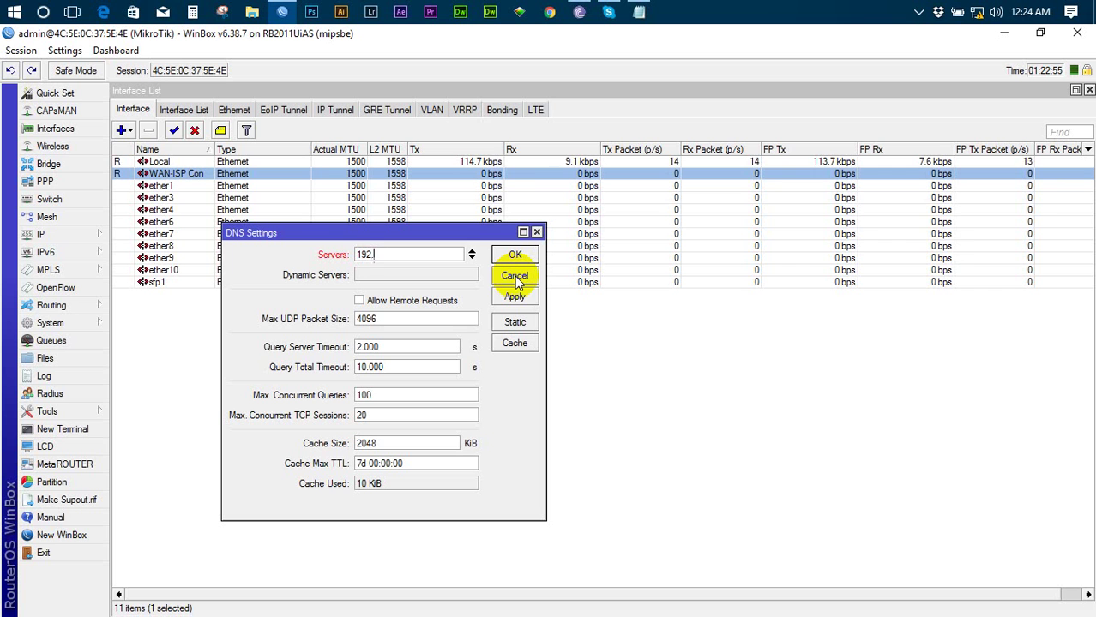
type("168.0.1")
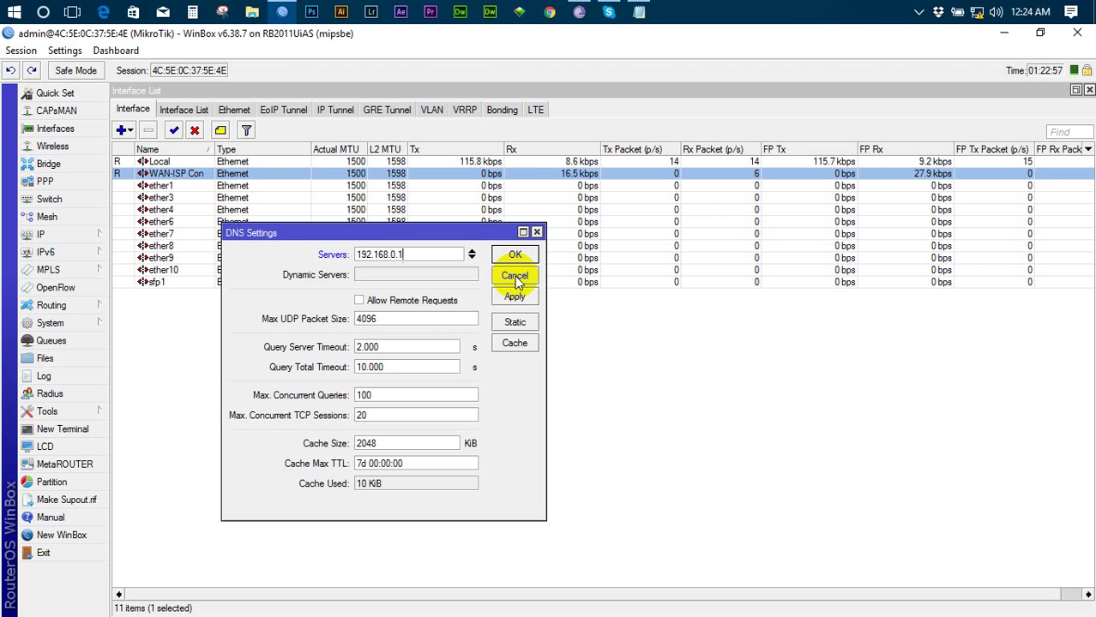
Step: Check both DNS server addresses in the Notepad notes and return to the DNS settings
left_click(639, 12)
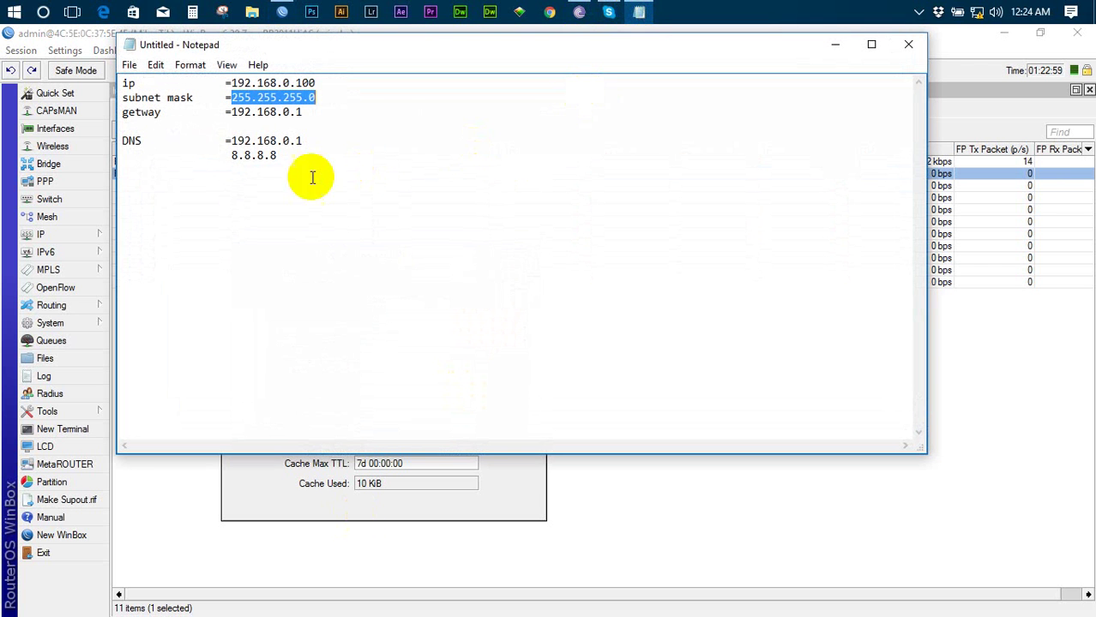
left_click_drag(231, 141, 310, 141)
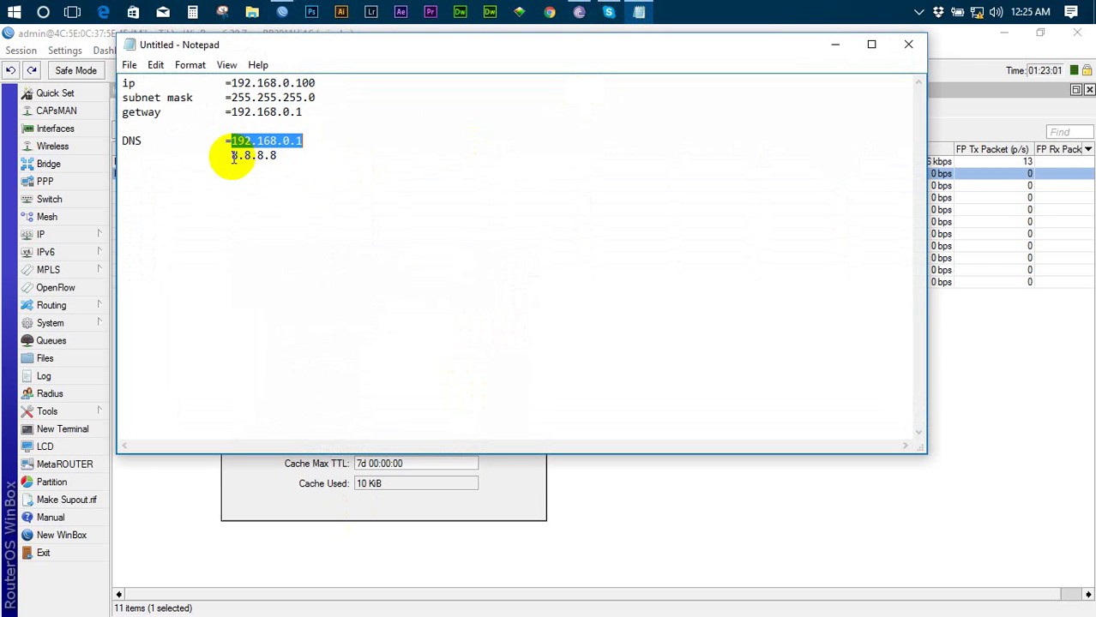
left_click_drag(232, 157, 283, 160)
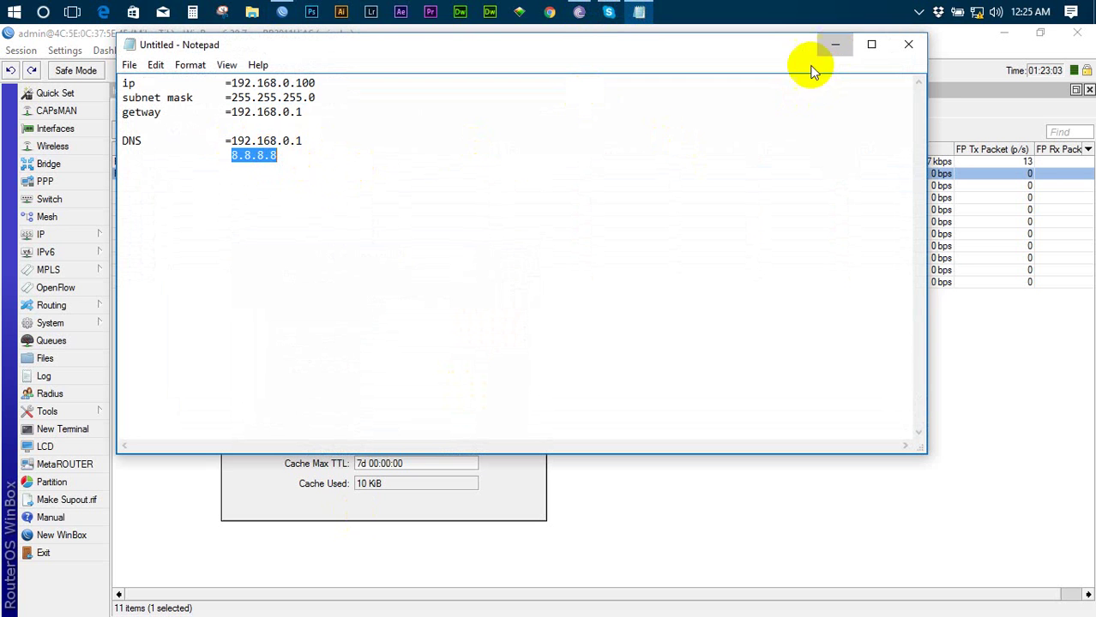
left_click(835, 43)
Step: Add 8.8.8.8 as the second DNS server and save the DNS settings
left_click(470, 256)
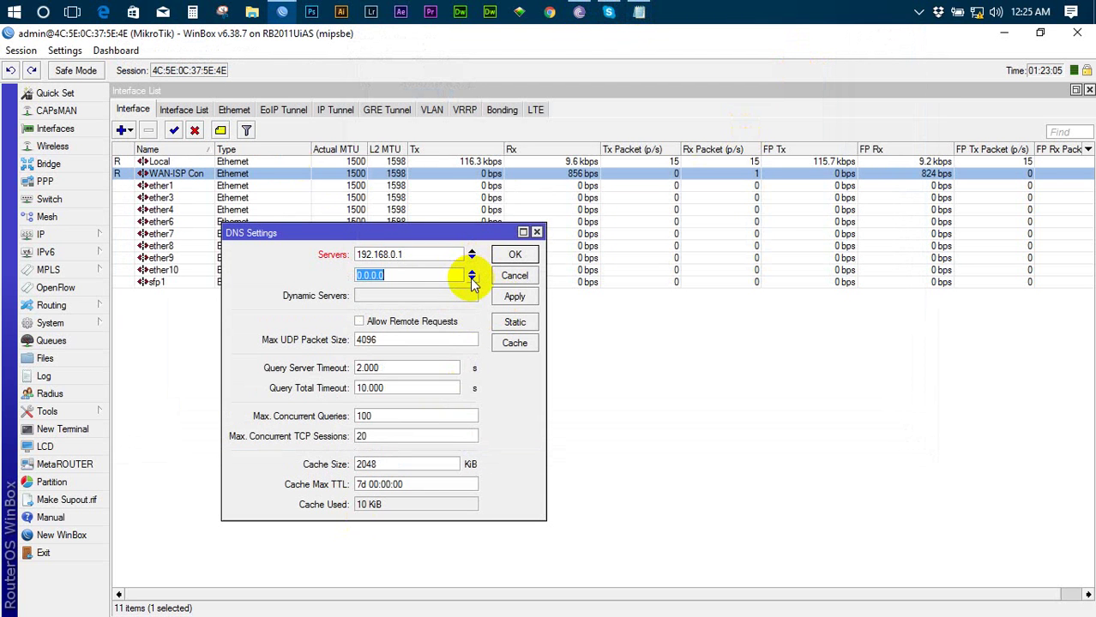
type("8.8")
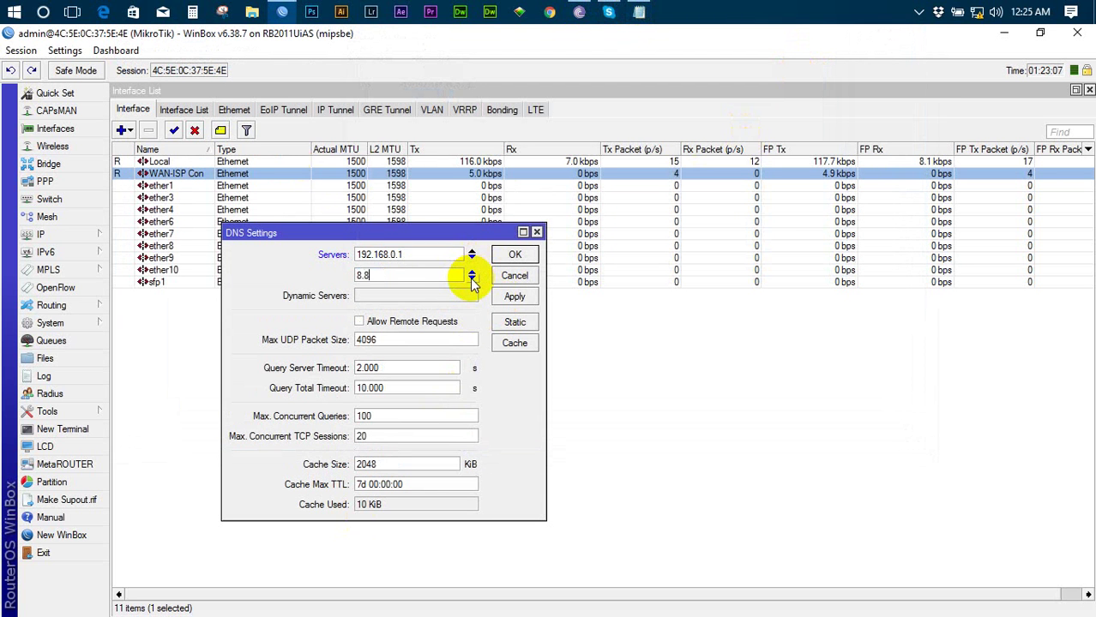
type(".8.8")
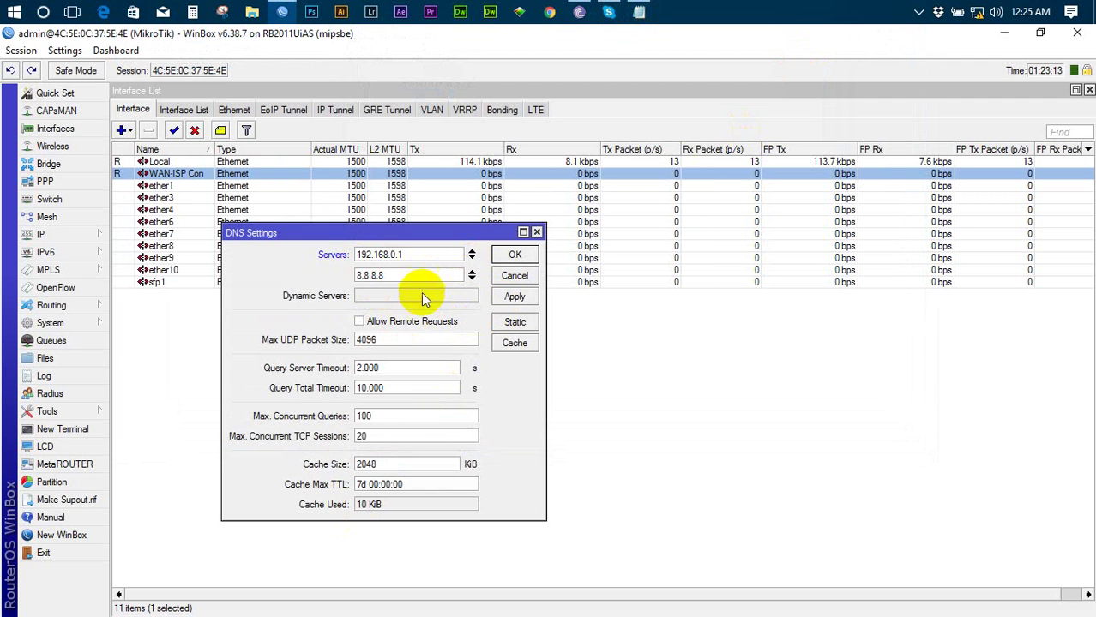
left_click(515, 297)
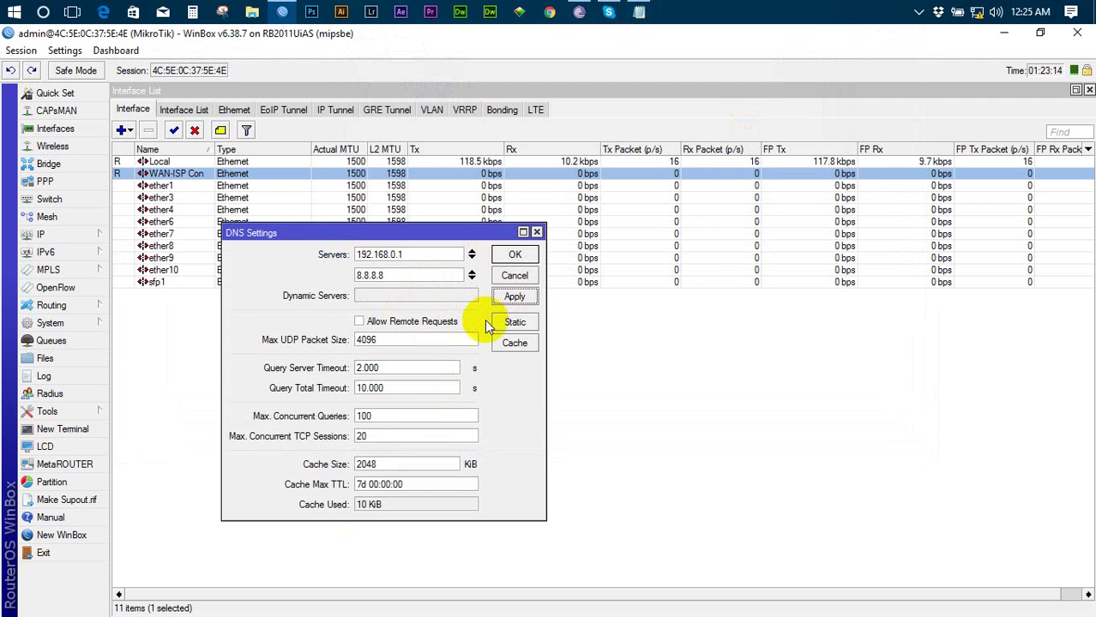
left_click(515, 256)
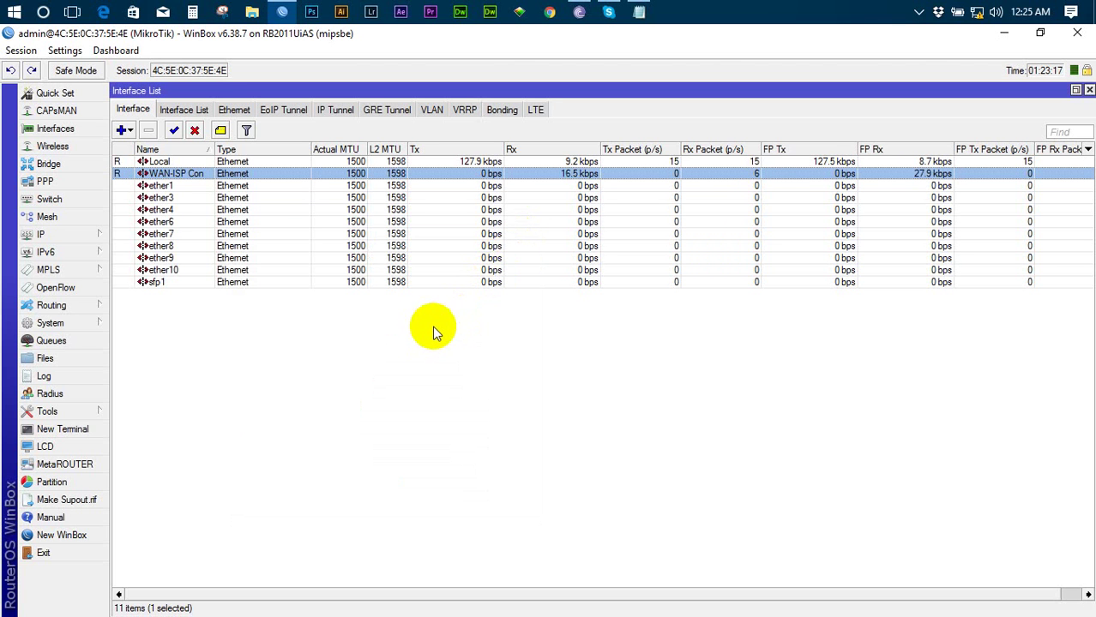
Step: Check the gateway address in the Notepad notes and return to WinBox
left_click(637, 11)
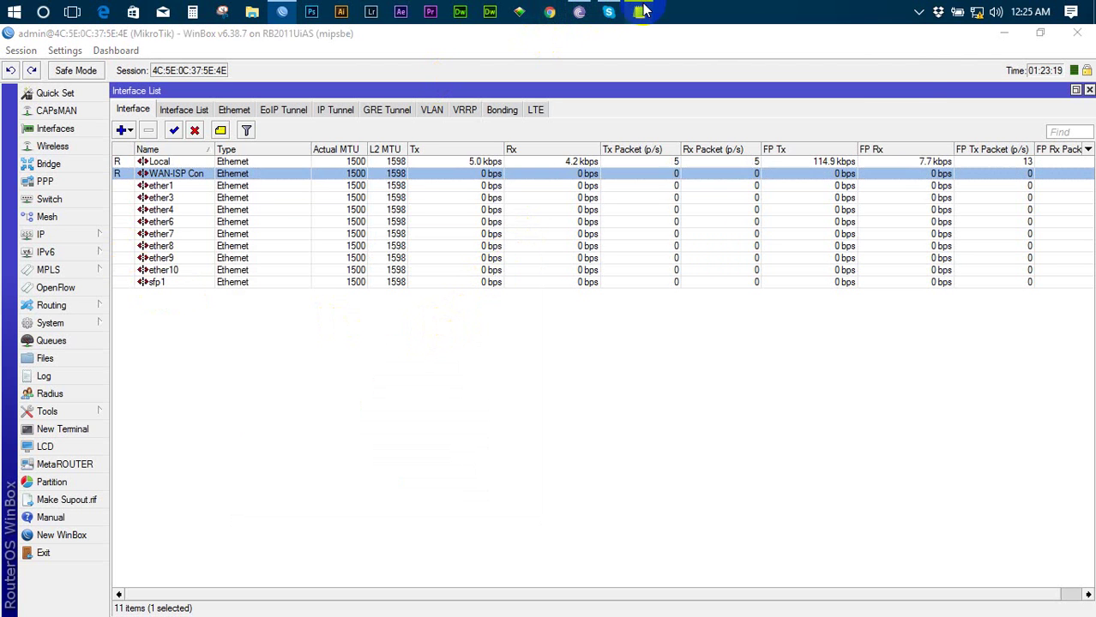
left_click(246, 124)
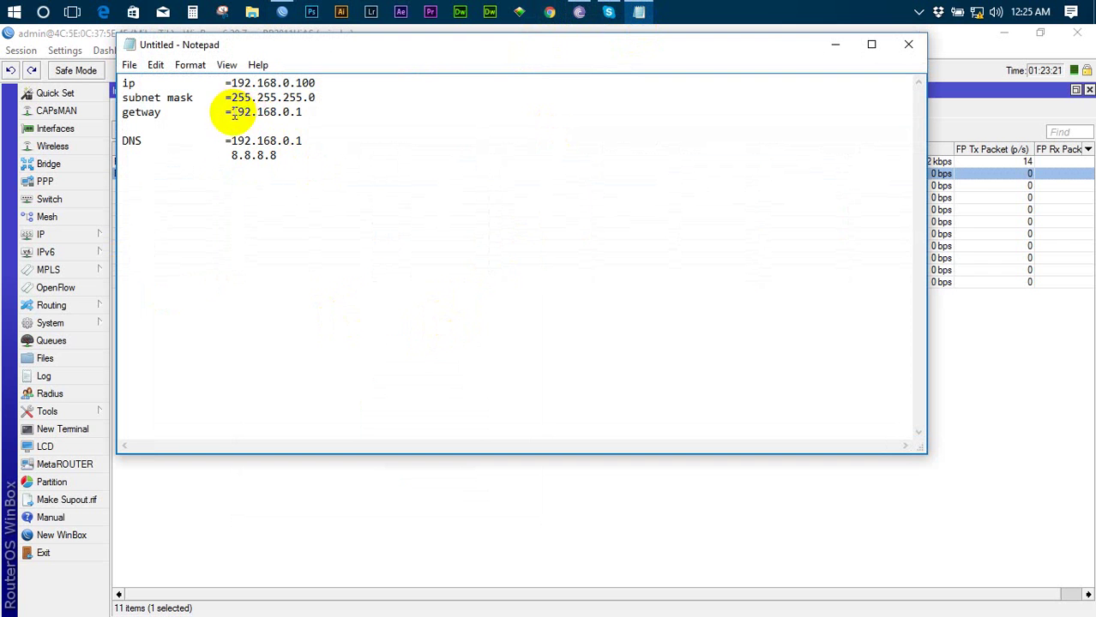
left_click_drag(217, 111, 303, 112)
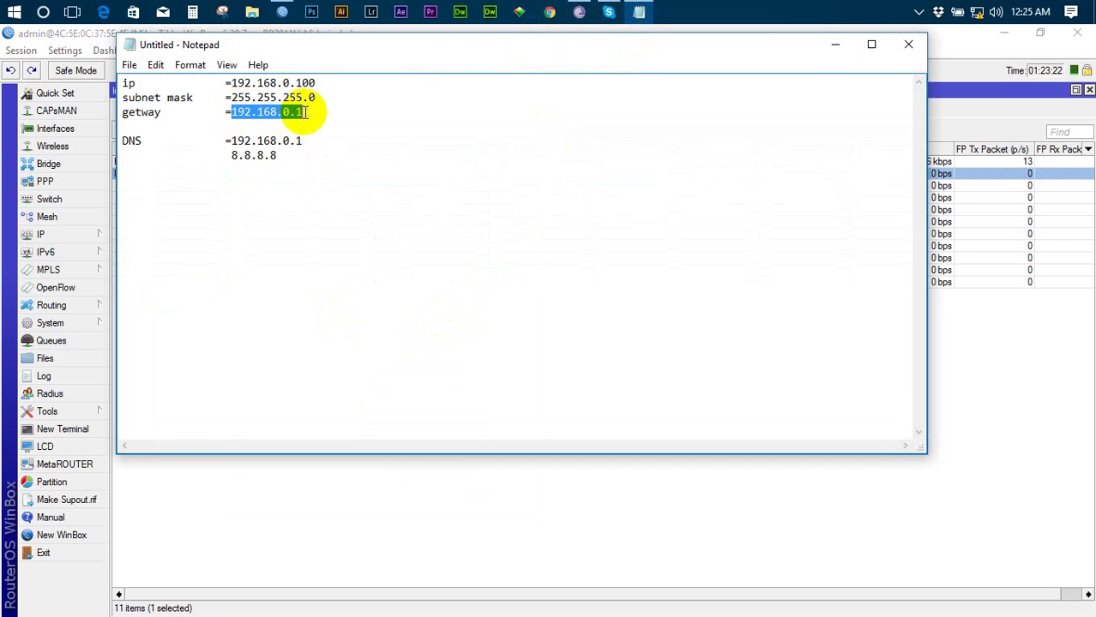
left_click(830, 47)
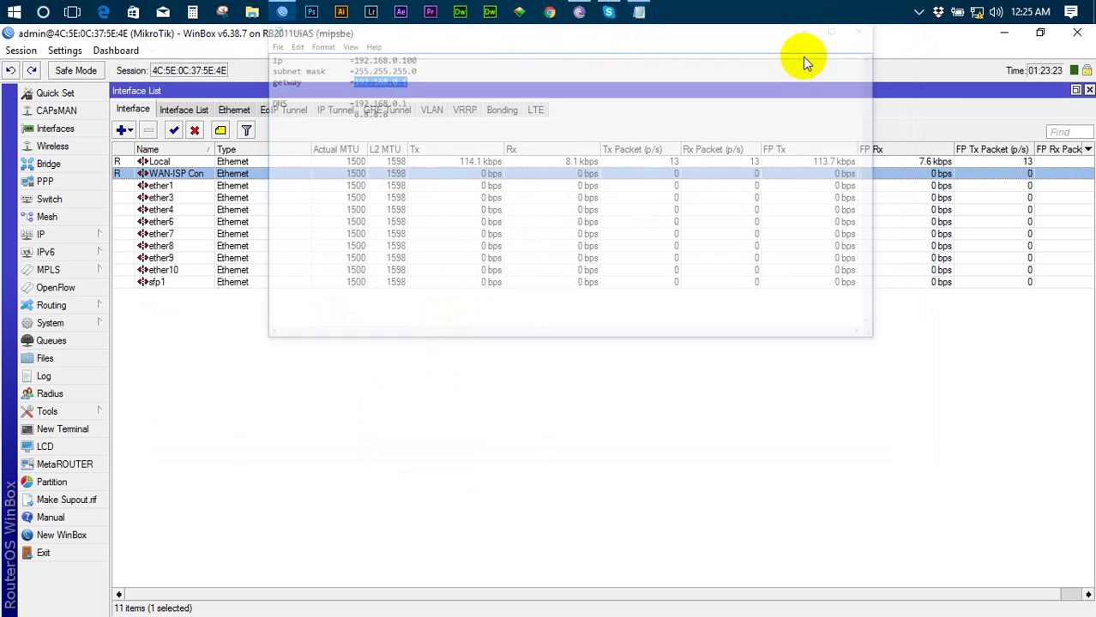
Step: Add a route for destination 0.0.0.0/0 with gateway 192.168.0.1 to the router's IP route list and apply it
left_click(48, 235)
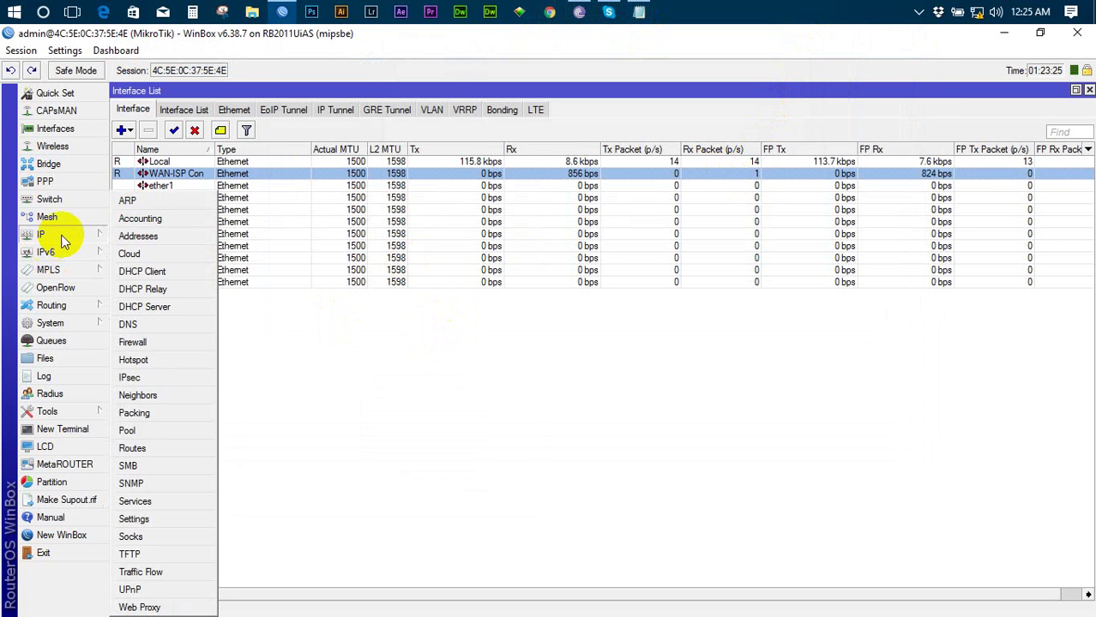
left_click(142, 450)
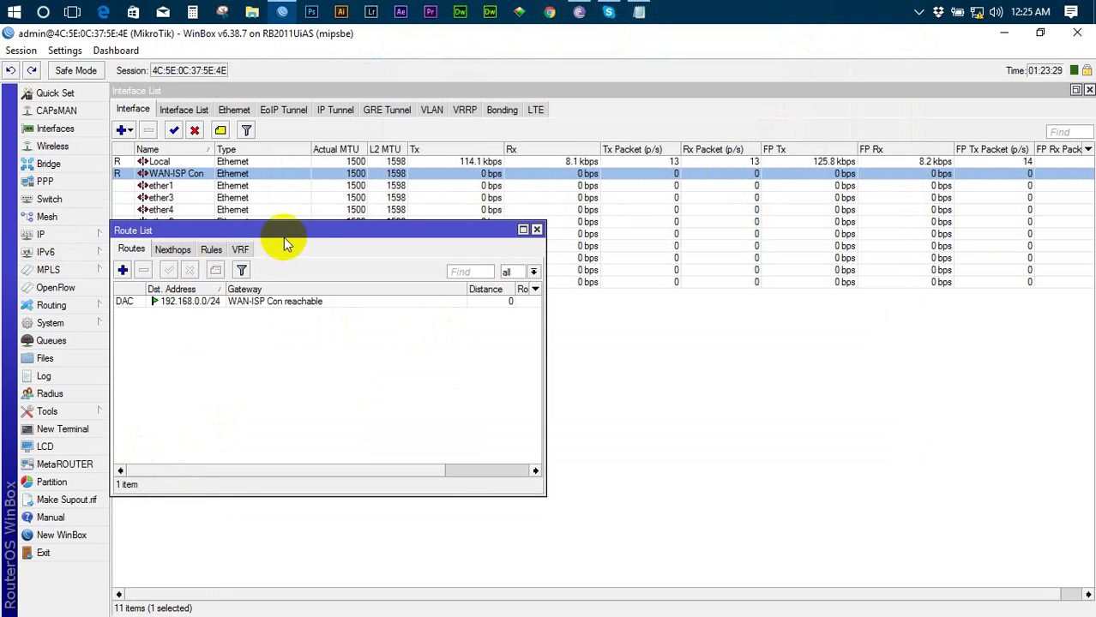
left_click_drag(284, 238, 509, 249)
left_click(345, 283)
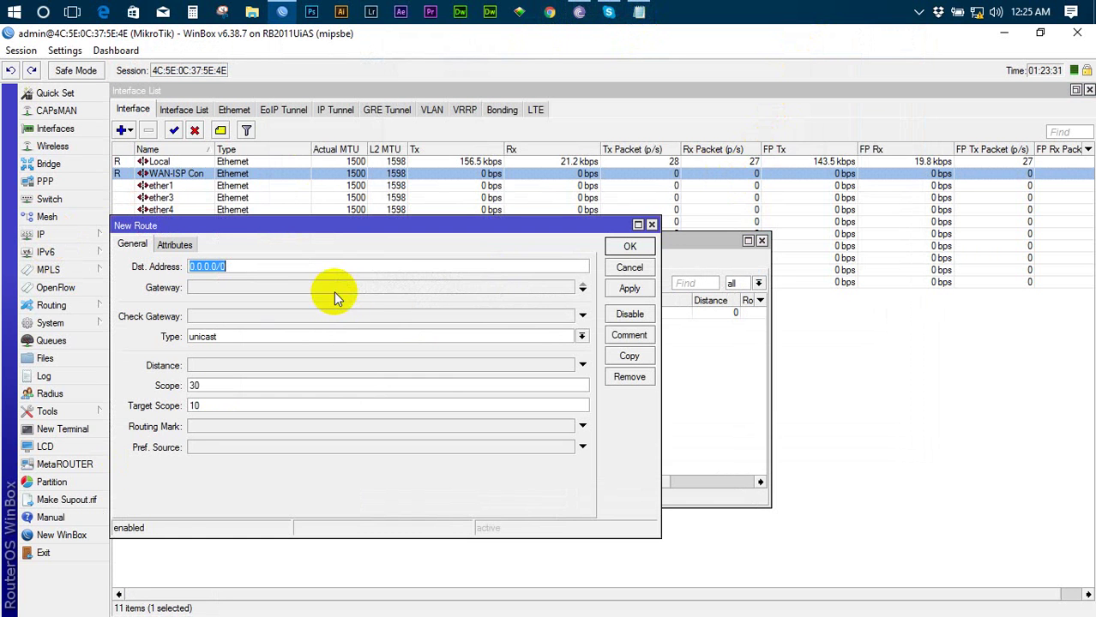
left_click(232, 292)
type("192")
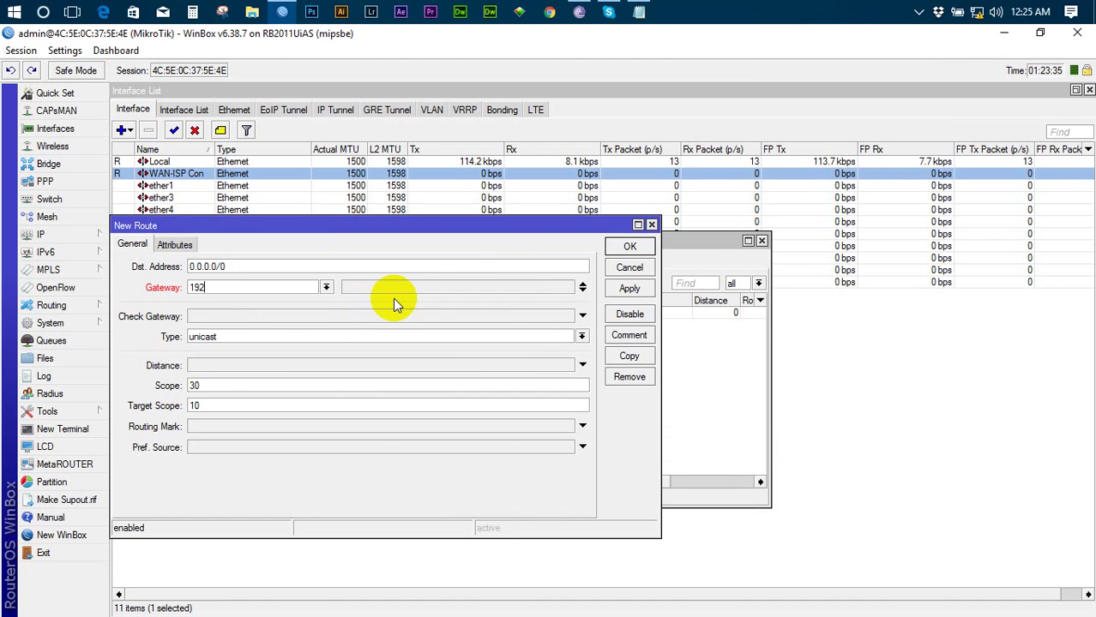
type(".168.0.1")
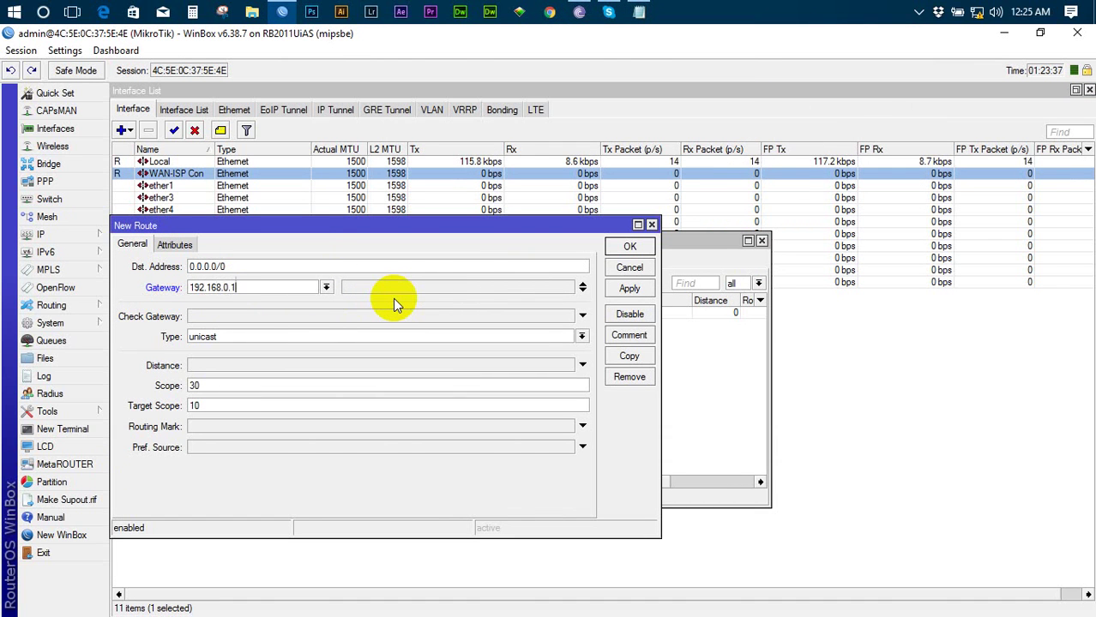
left_click(629, 288)
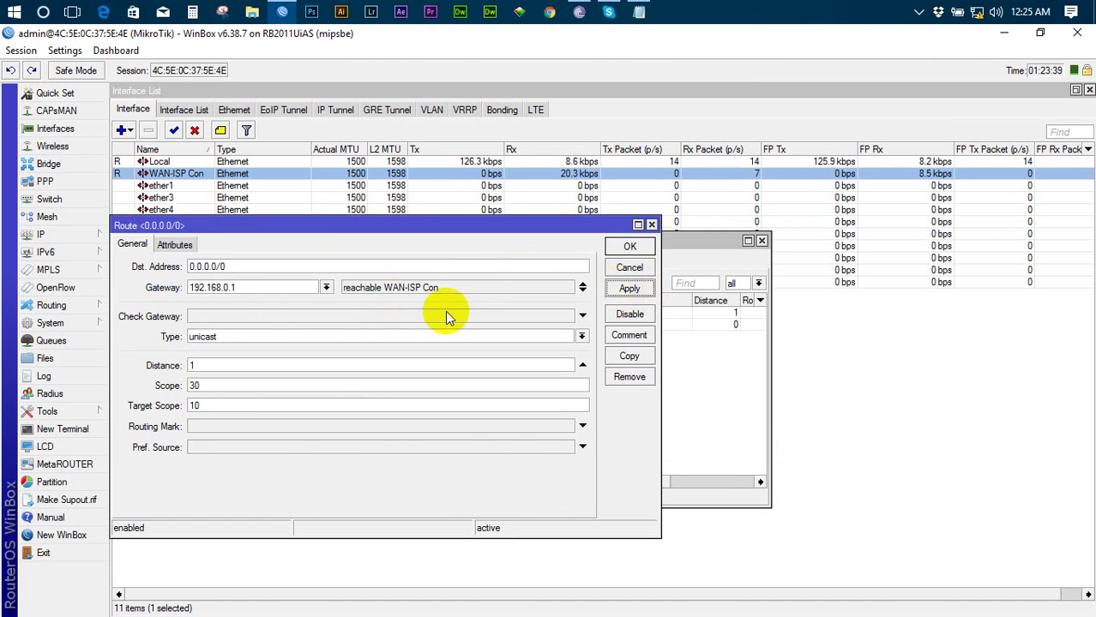
left_click(260, 290)
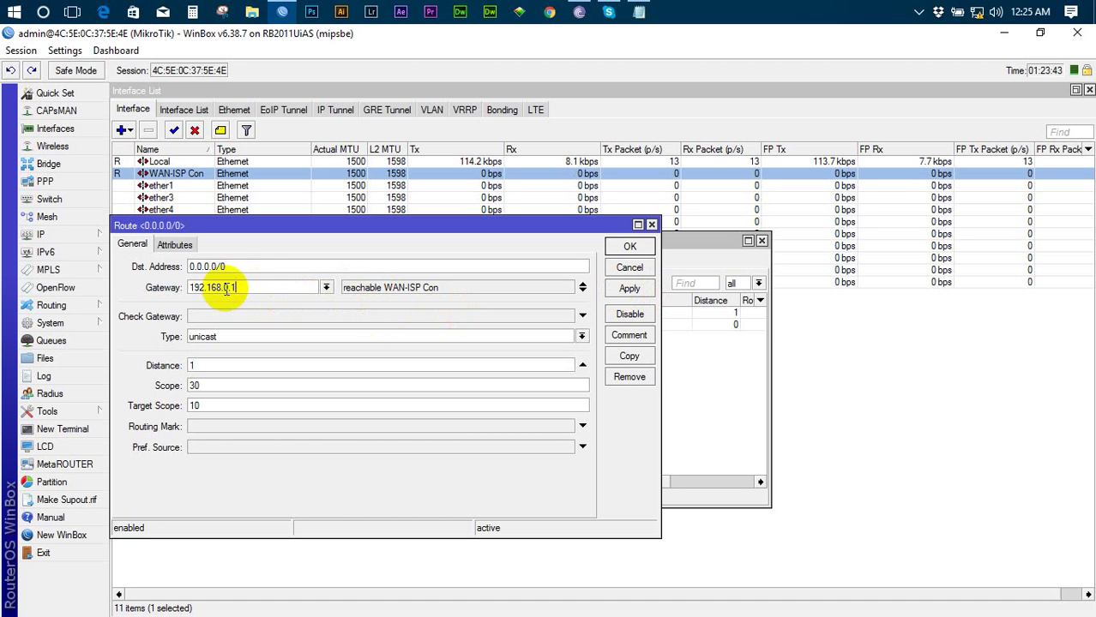
Step: Apply 192.168.0.2 as the default route's gateway and change it back to 192.168.0.1
left_click(629, 288)
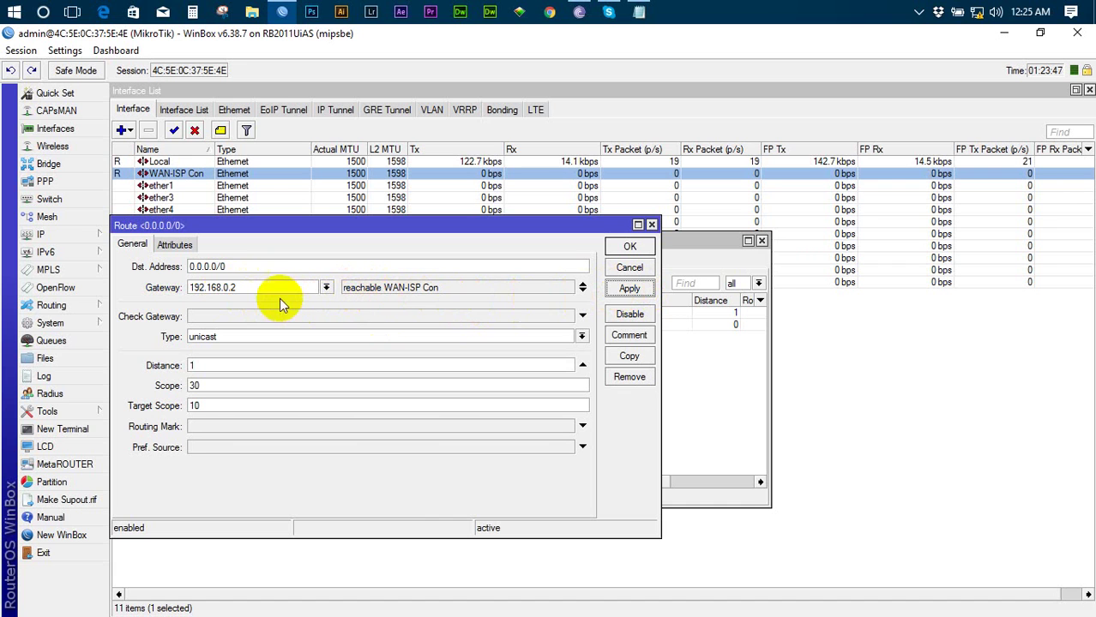
double_click(240, 288)
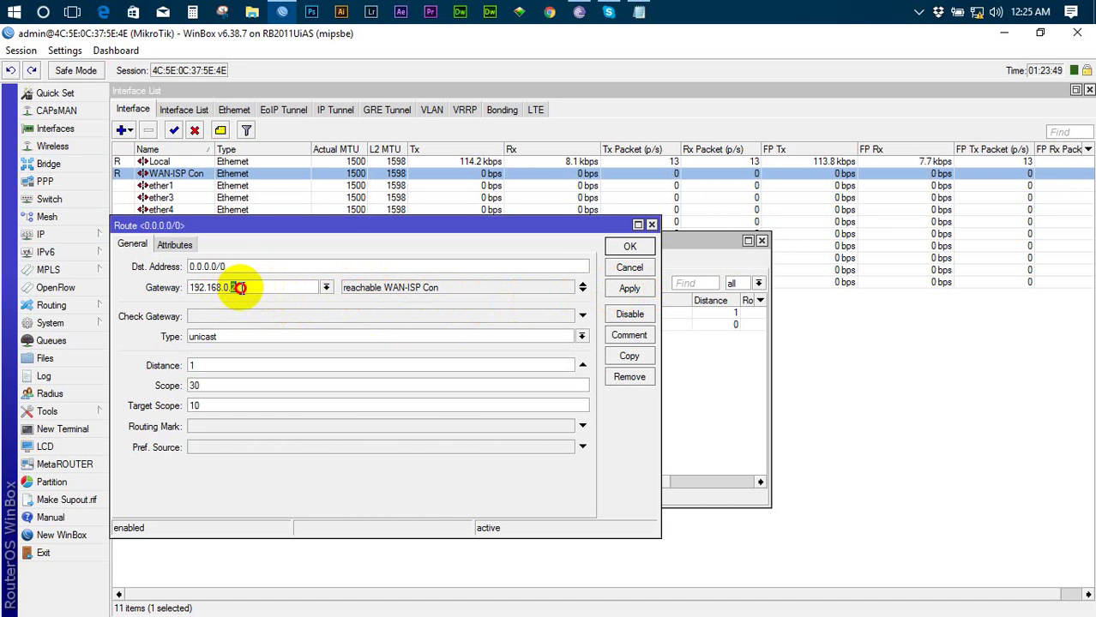
key("BackSpace")
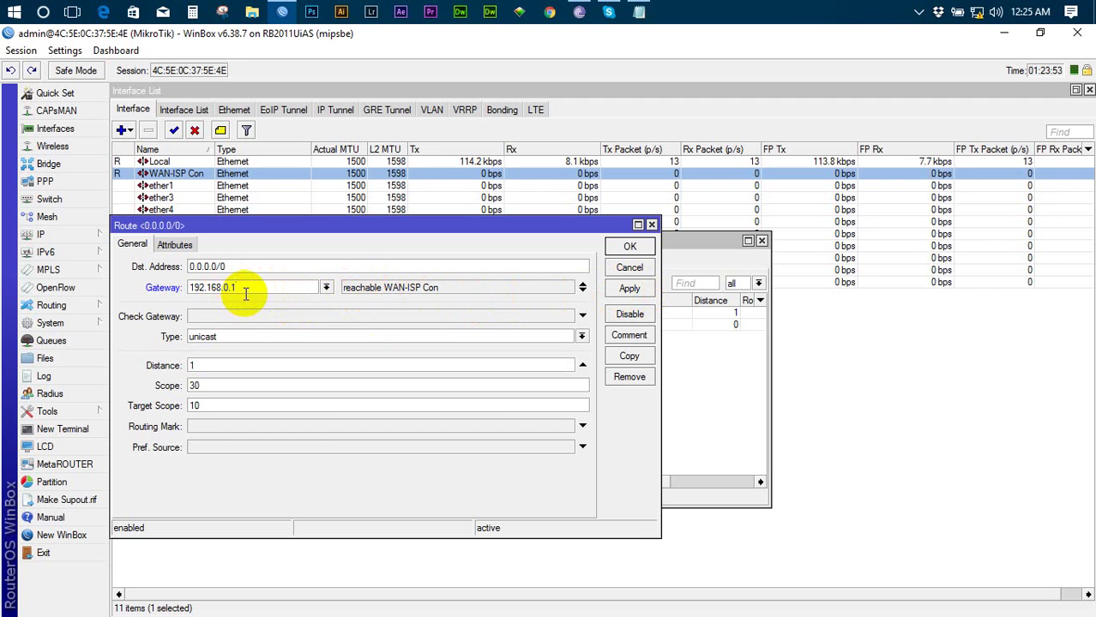
left_click(235, 287)
left_click_drag(235, 287, 241, 287)
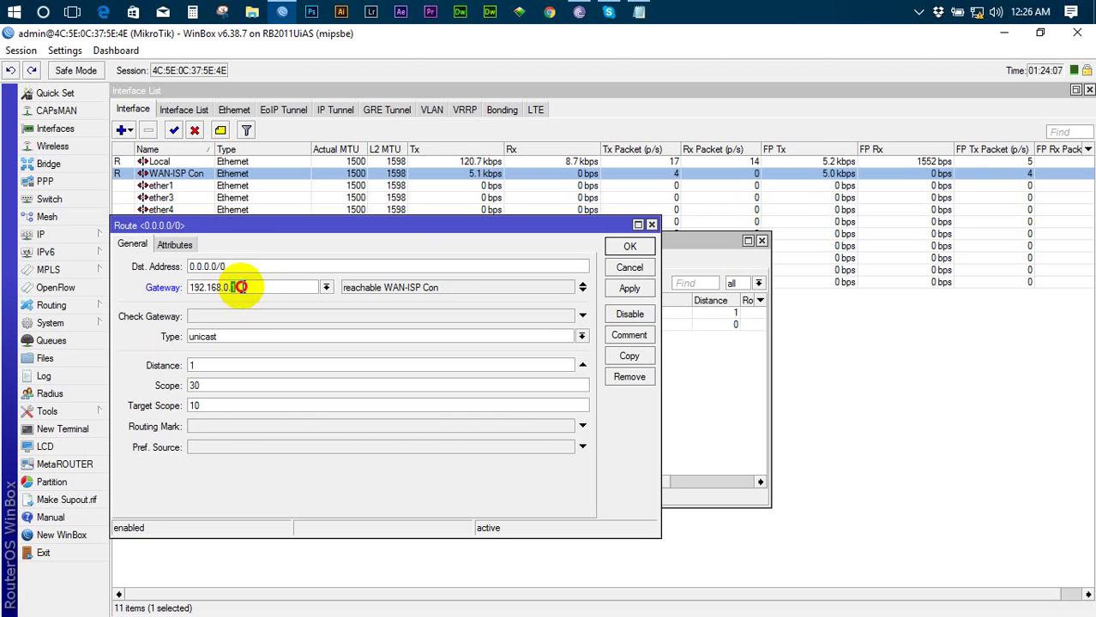
key("BackSpace")
key("ctrl+z")
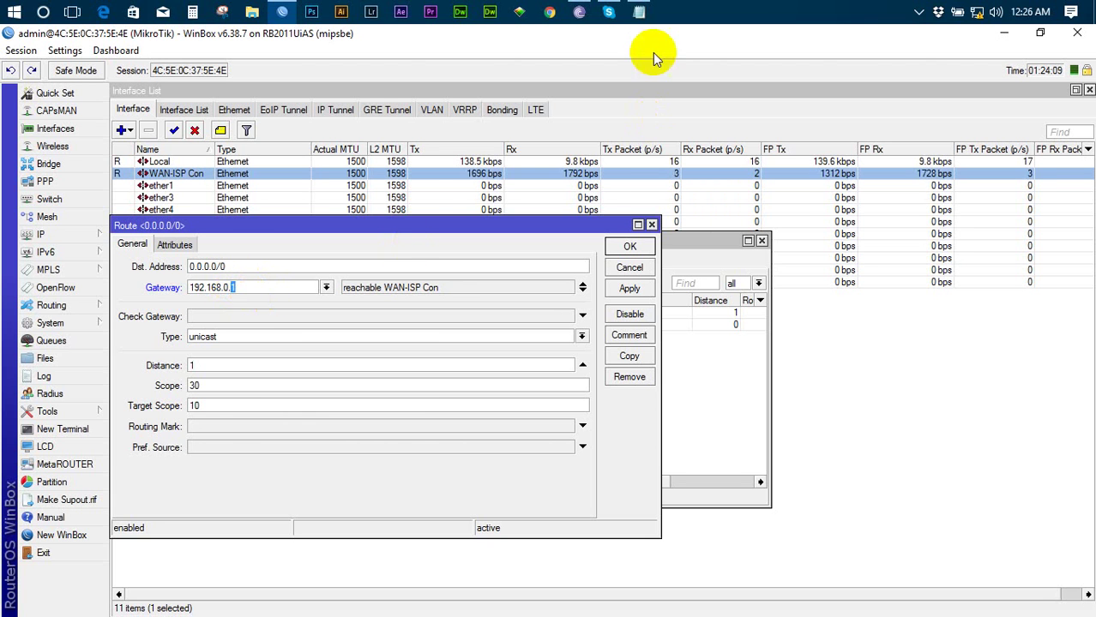
Step: Recheck the gateway address in the Notepad notes and return to the route settings in WinBox
left_click(639, 10)
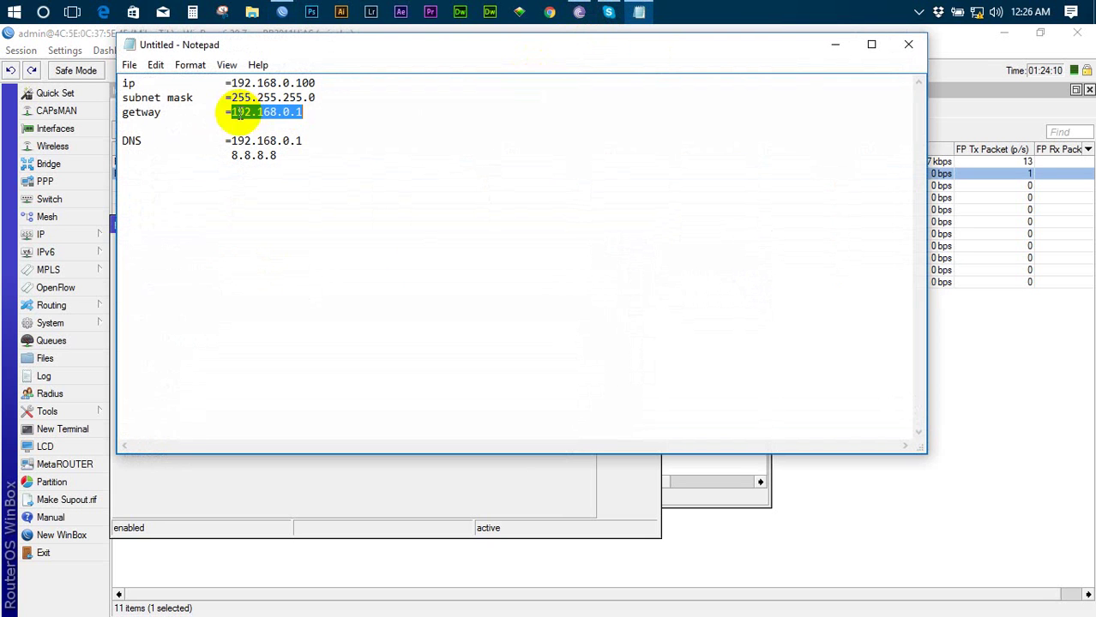
left_click(299, 115)
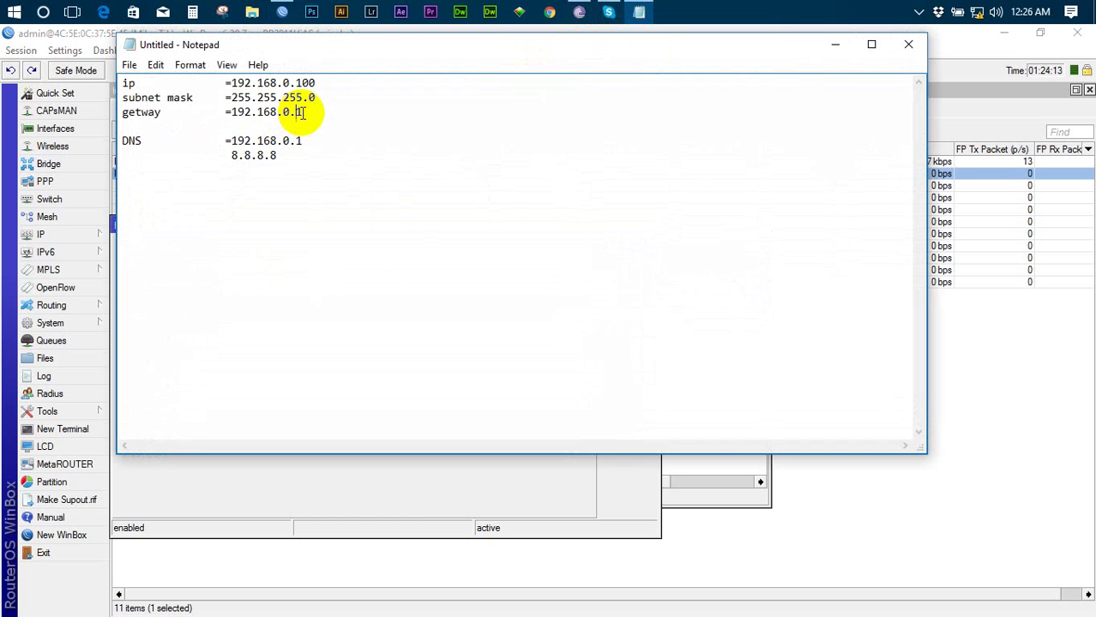
left_click(835, 48)
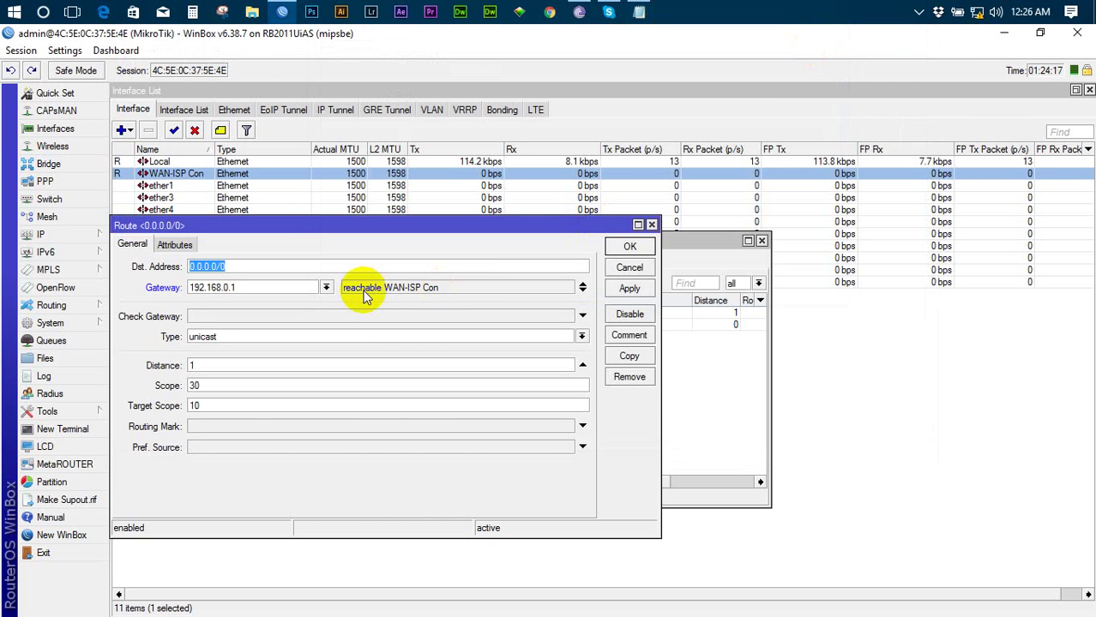
Step: Save the default route with gateway 192.168.0.1 and close the route list
left_click(268, 286)
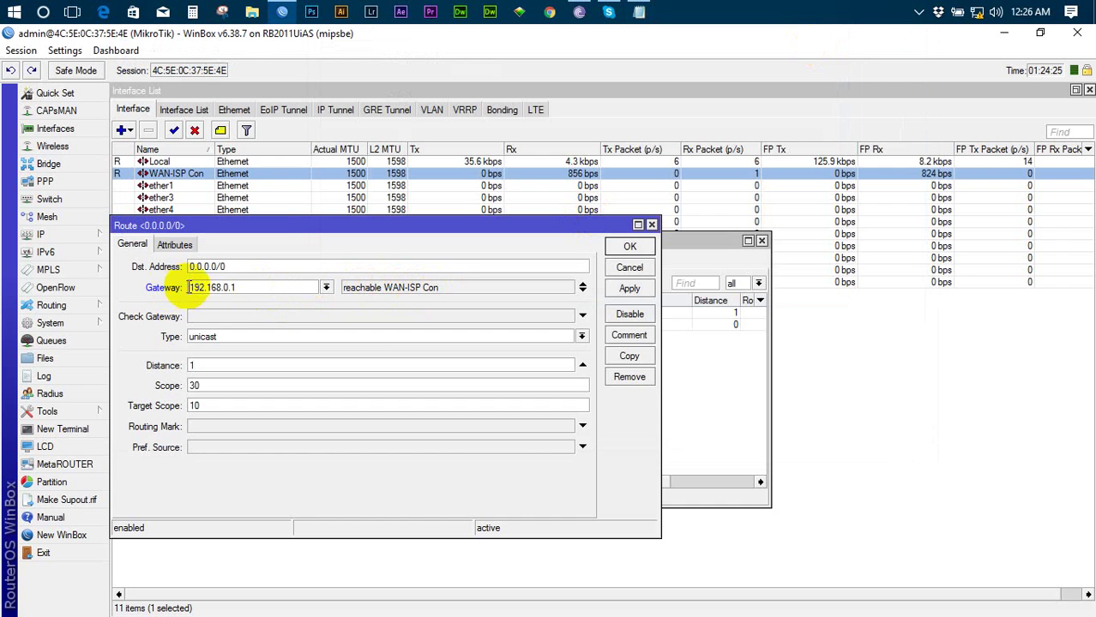
left_click(629, 290)
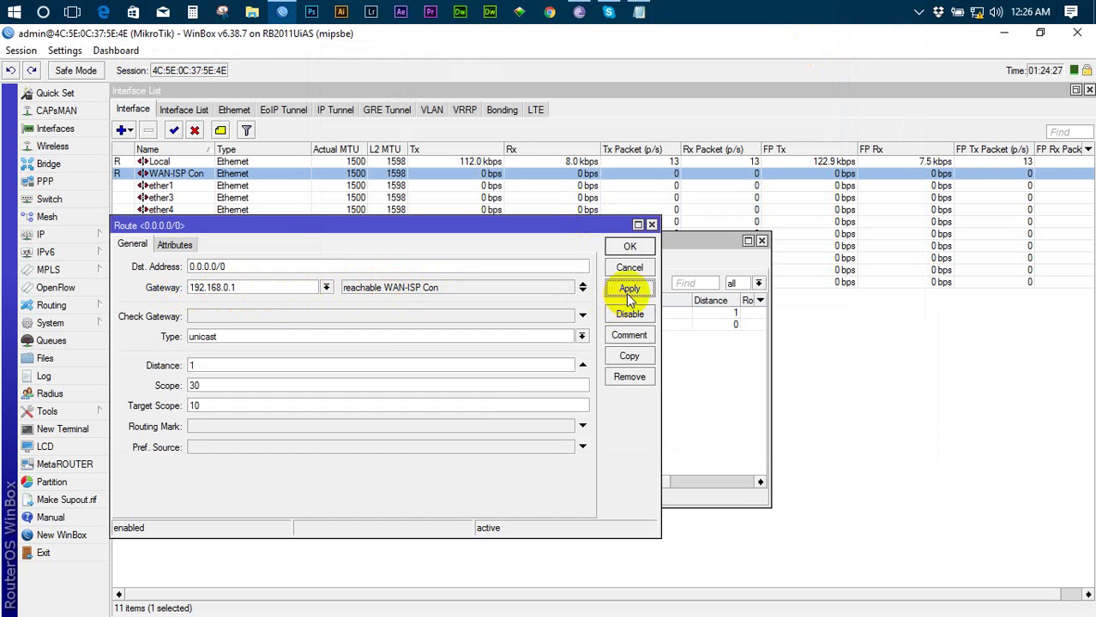
left_click(630, 248)
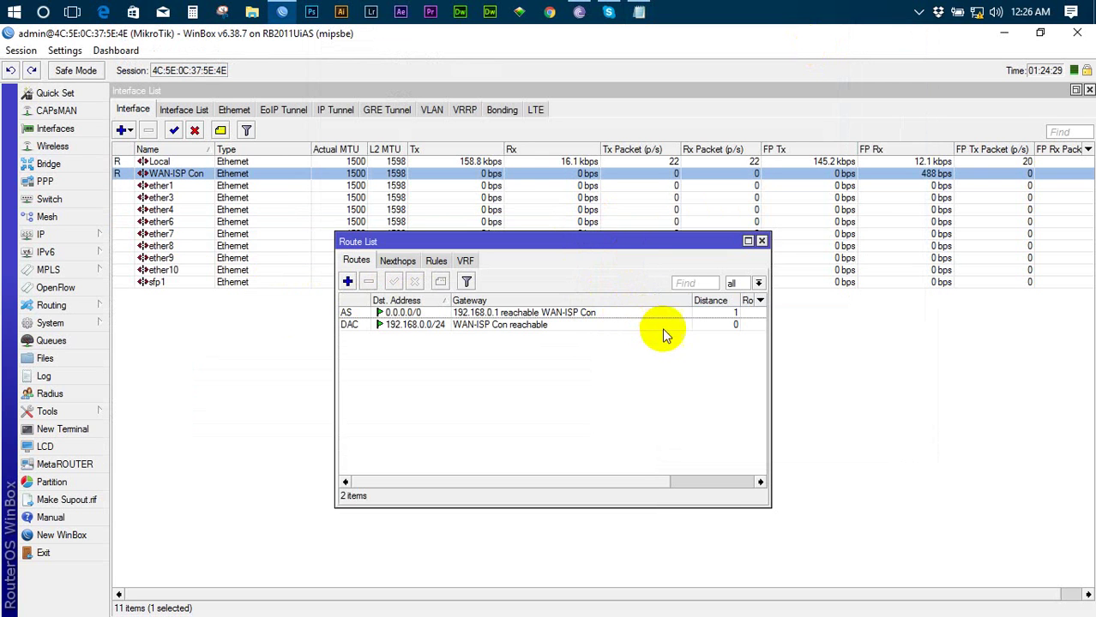
left_click(761, 241)
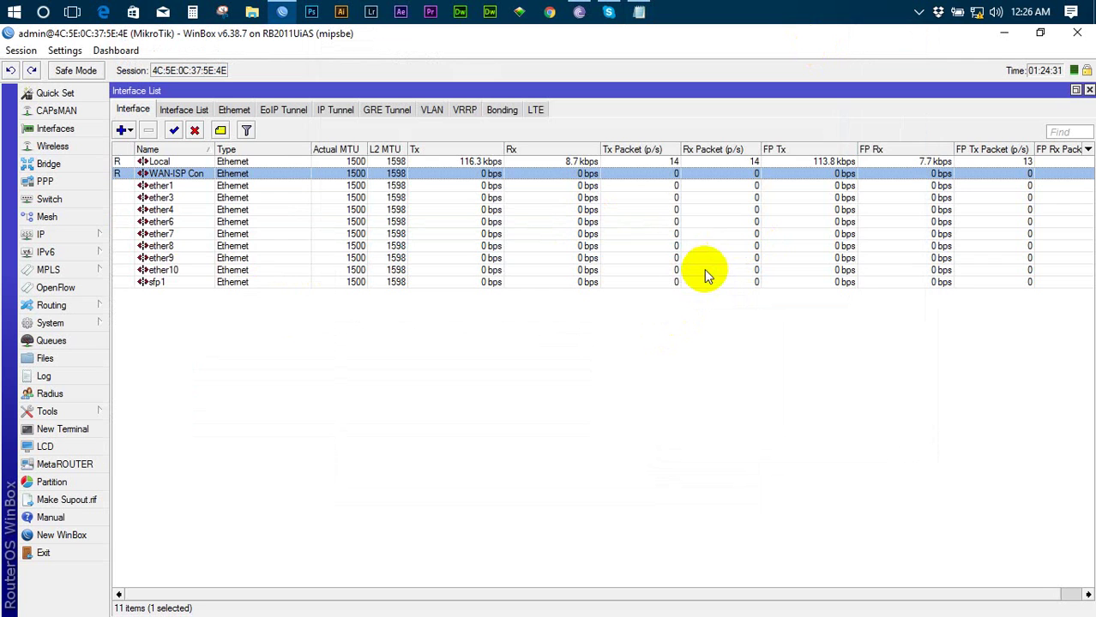
Step: Ping google.com and facebook.com from a new router terminal
left_click(96, 433)
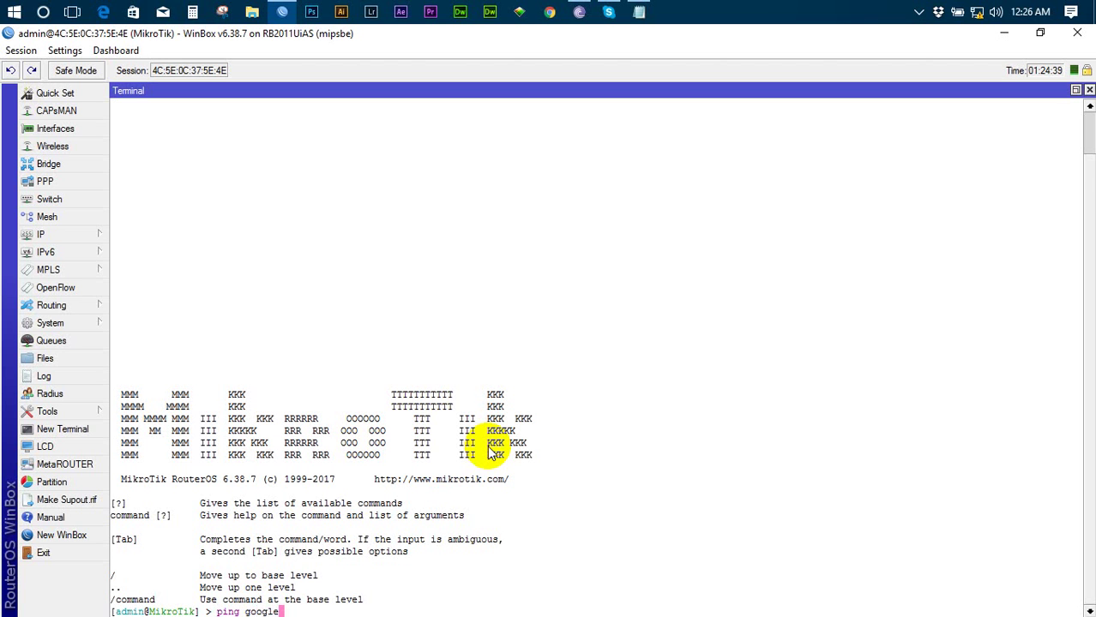
type("ping google.com")
key("Return")
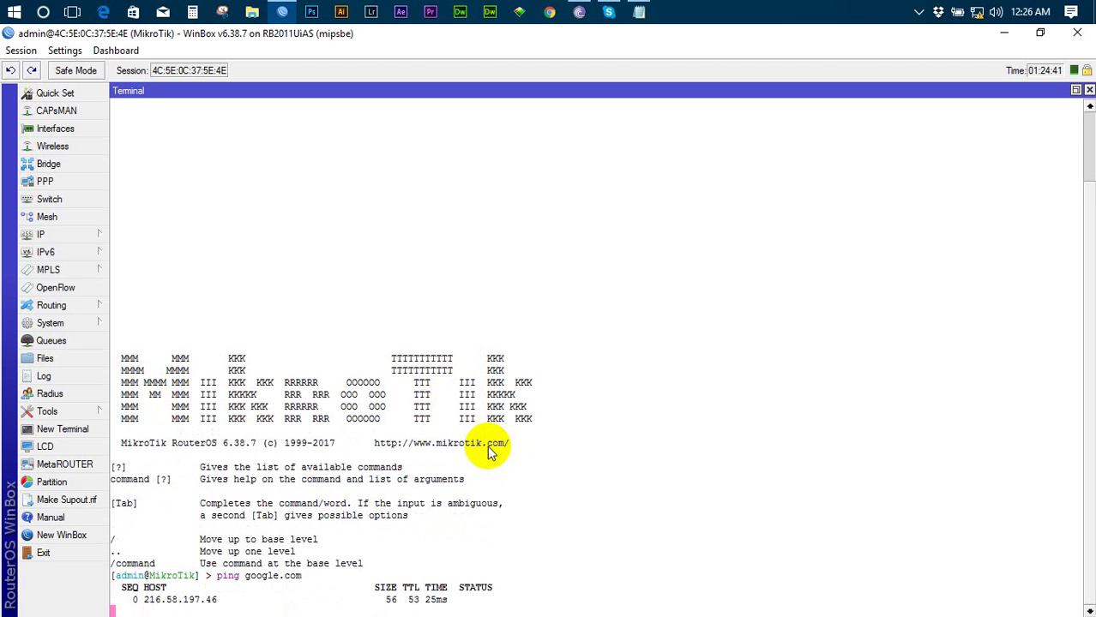
key("ctrl+c")
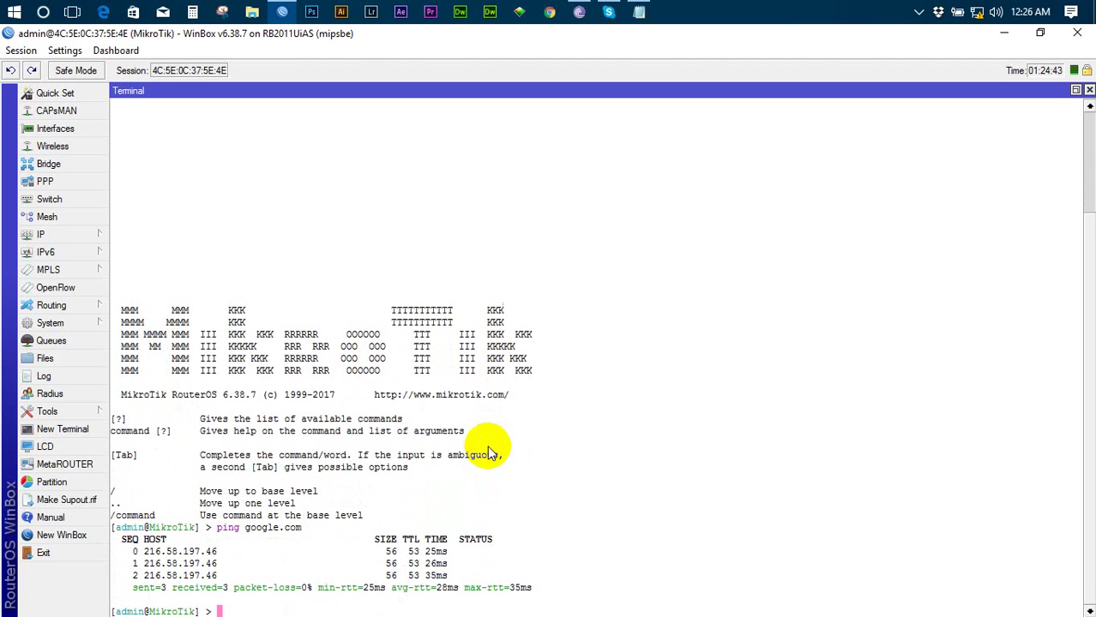
key("Up")
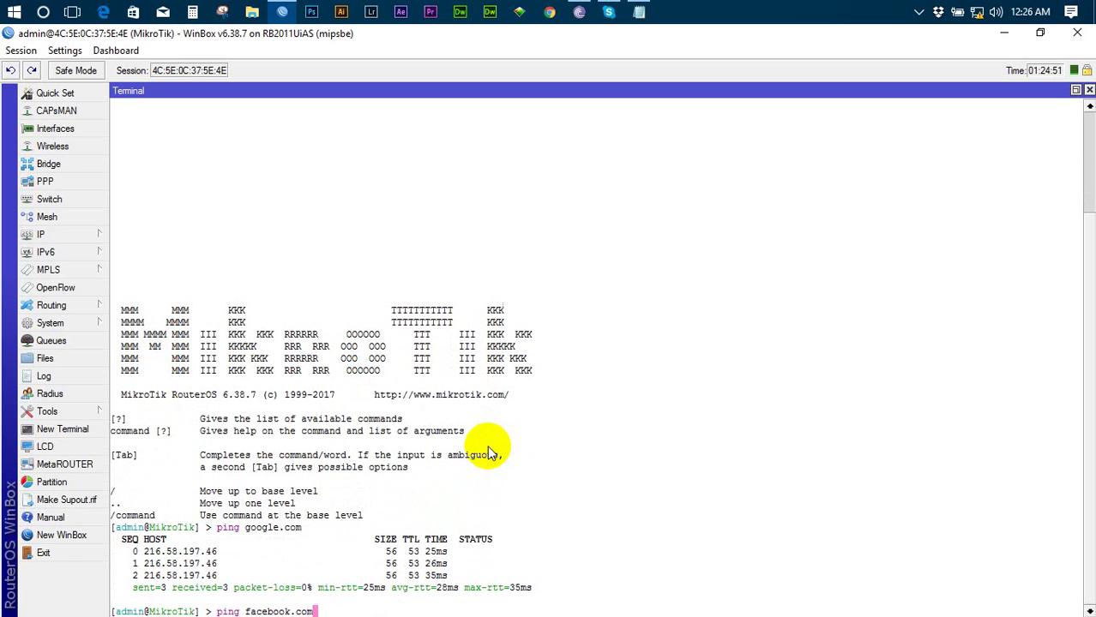
key("Return")
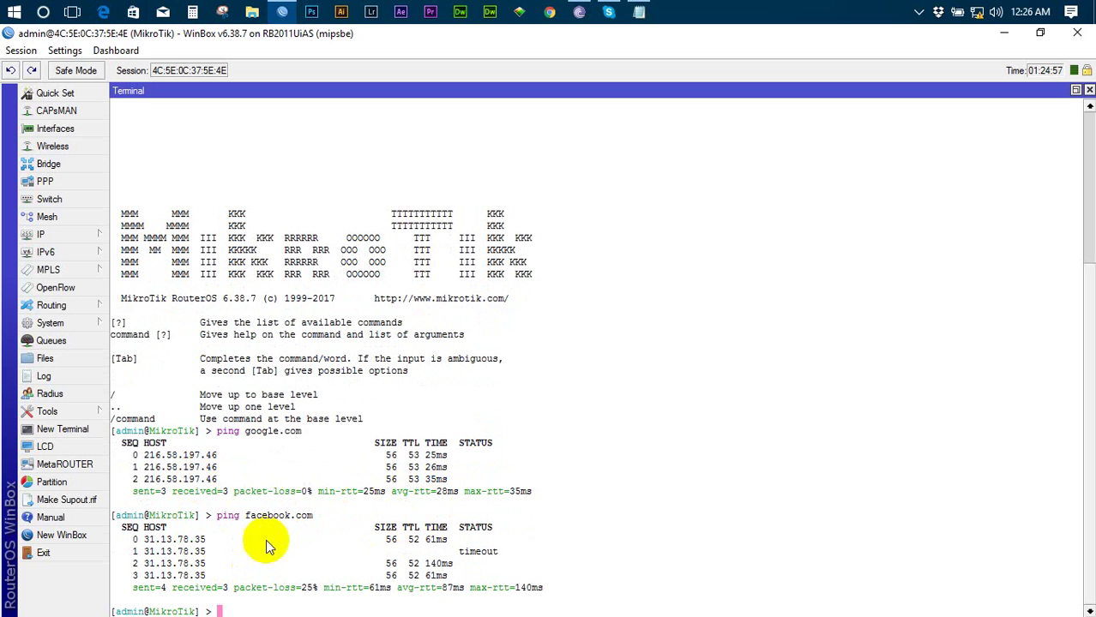
Step: Copy the host address 31.13.78.35 from the terminal's facebook.com replies and ping it with the Ping tool
left_click(77, 413)
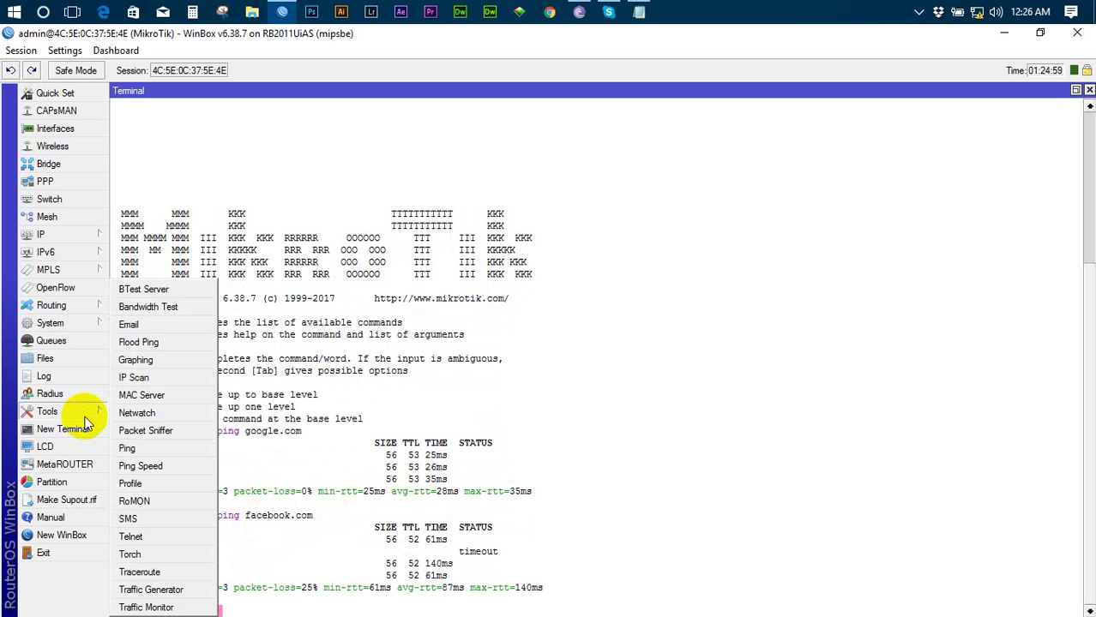
left_click(167, 450)
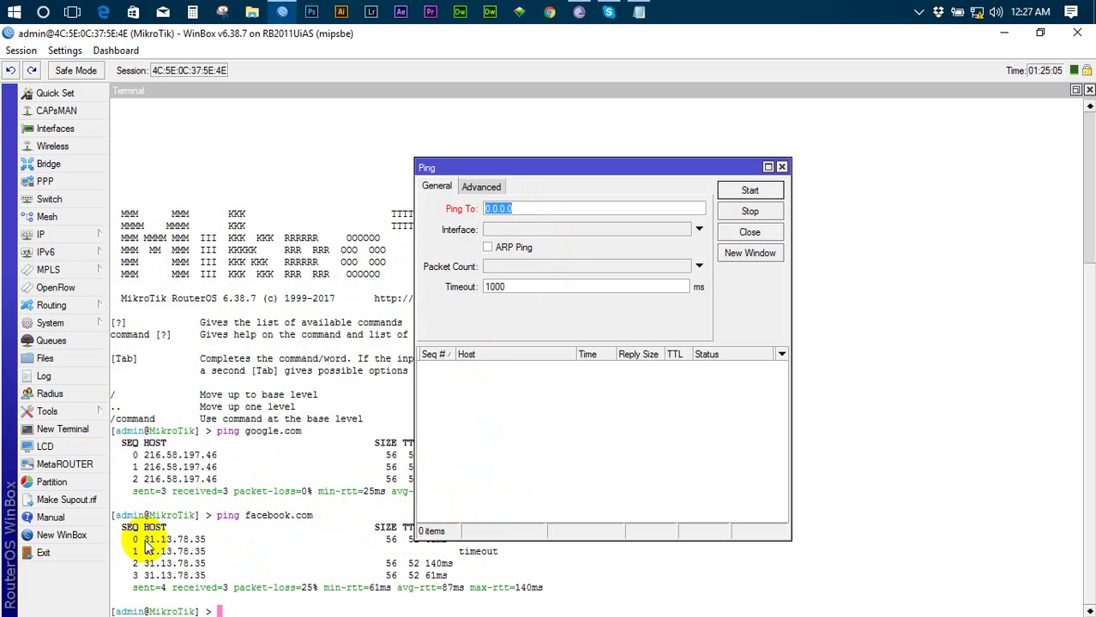
left_click_drag(144, 539, 204, 540)
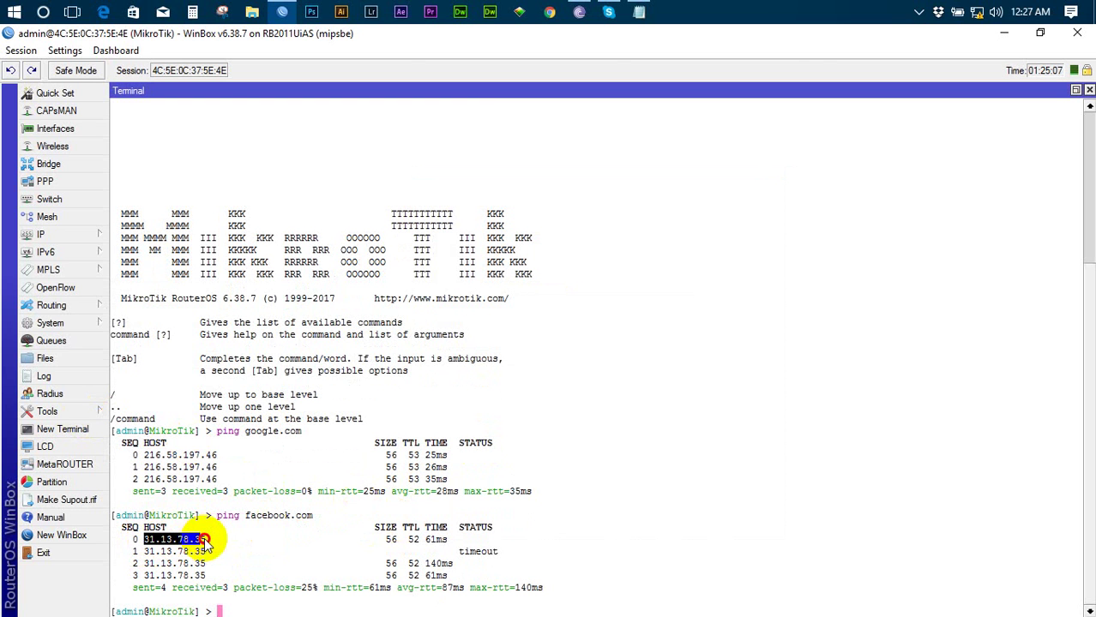
right_click(199, 543)
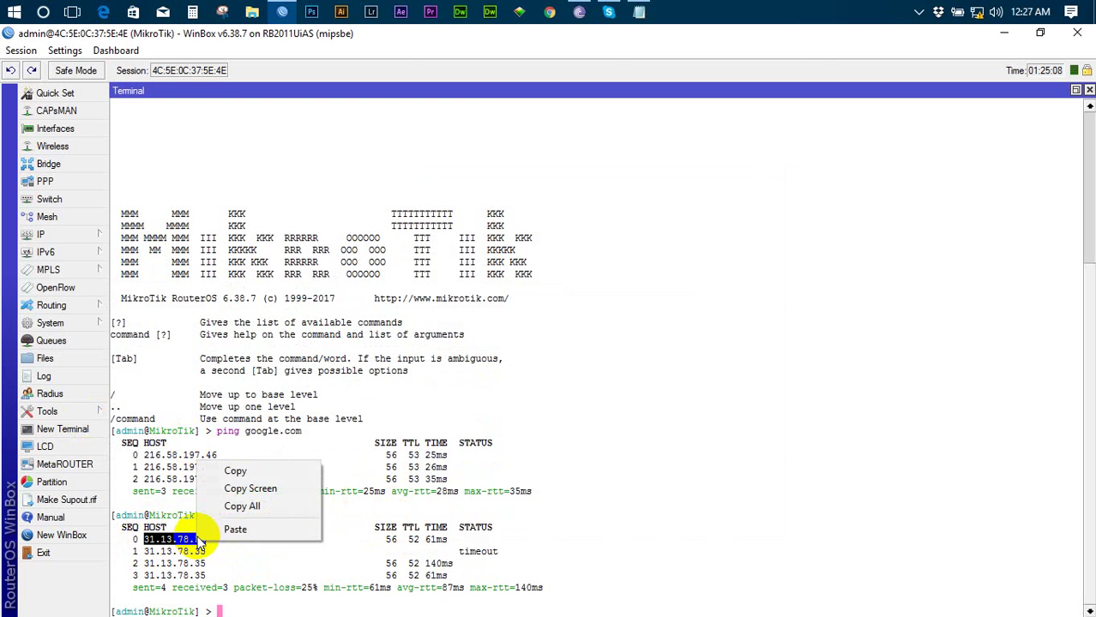
left_click(237, 472)
left_click(1089, 90)
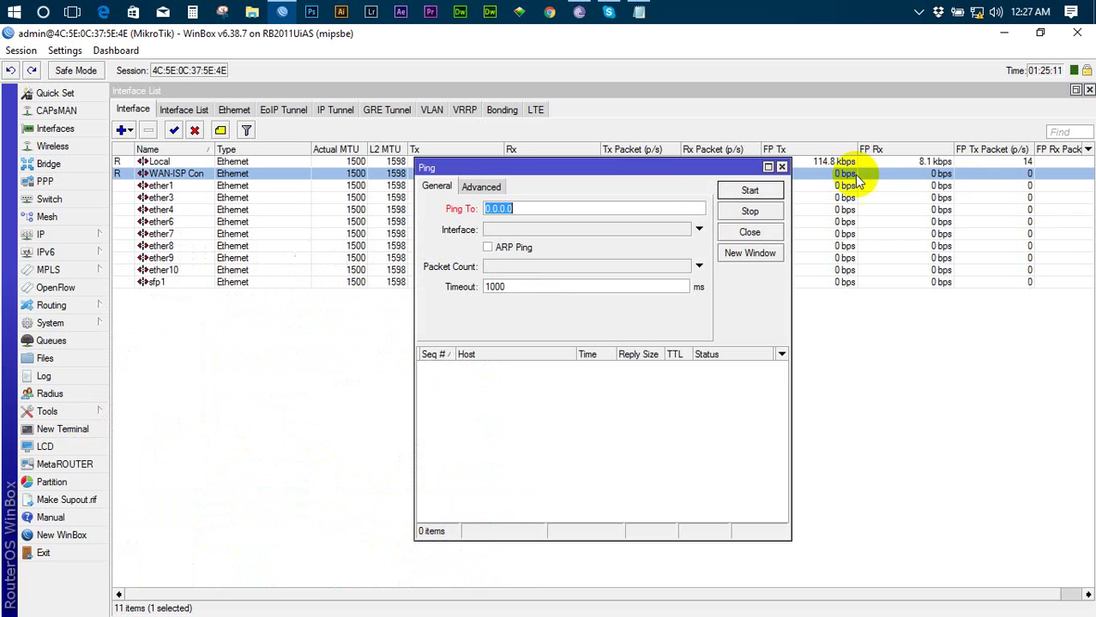
key("ctrl+v")
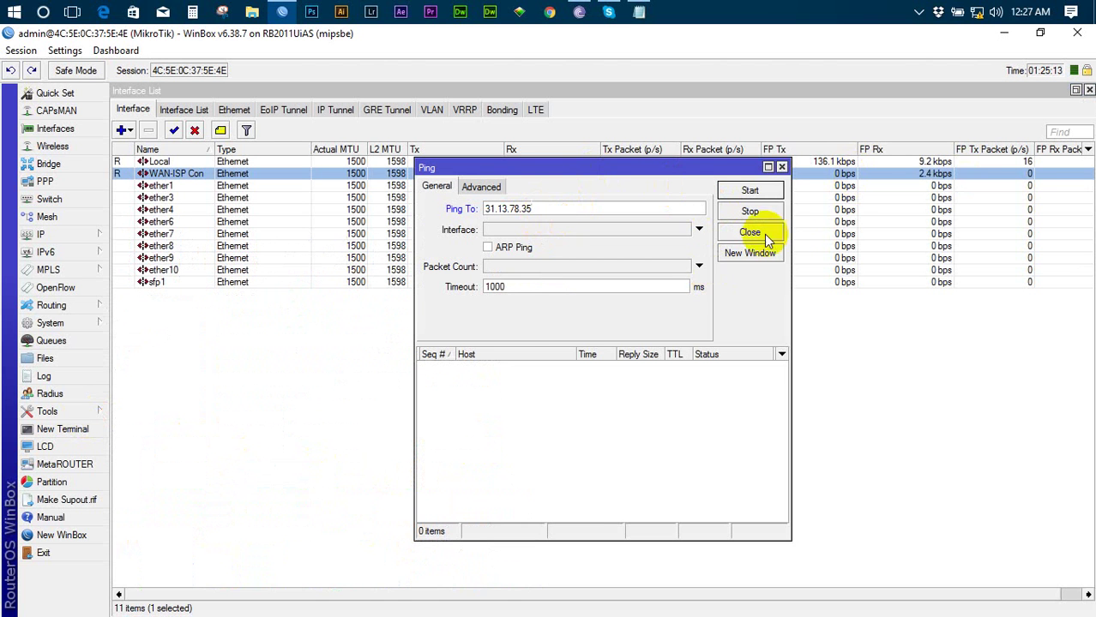
left_click(750, 190)
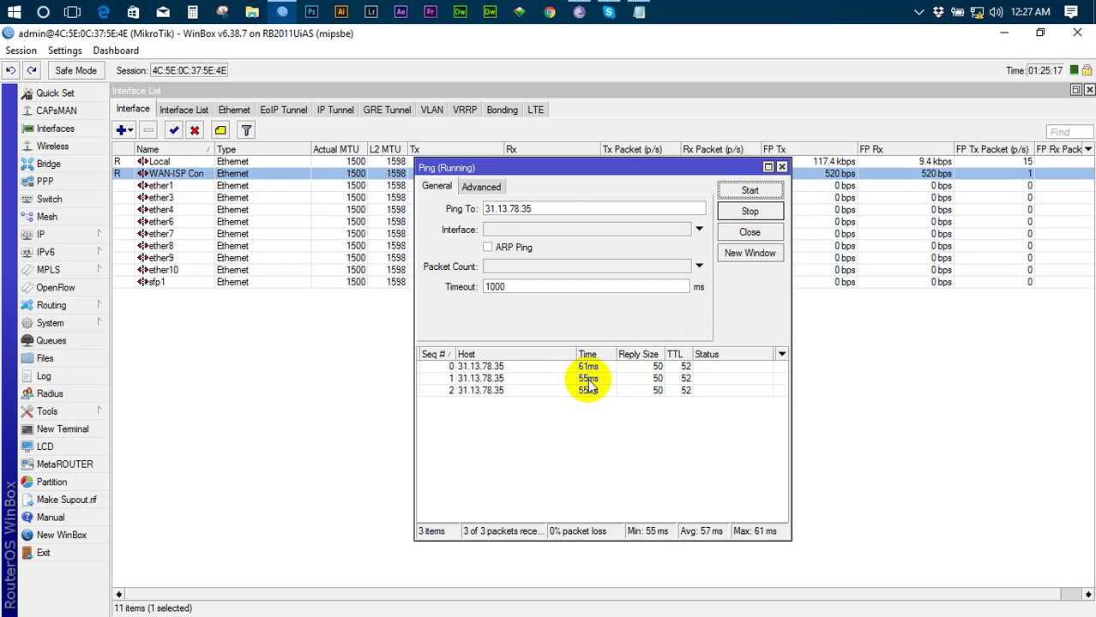
left_click(750, 211)
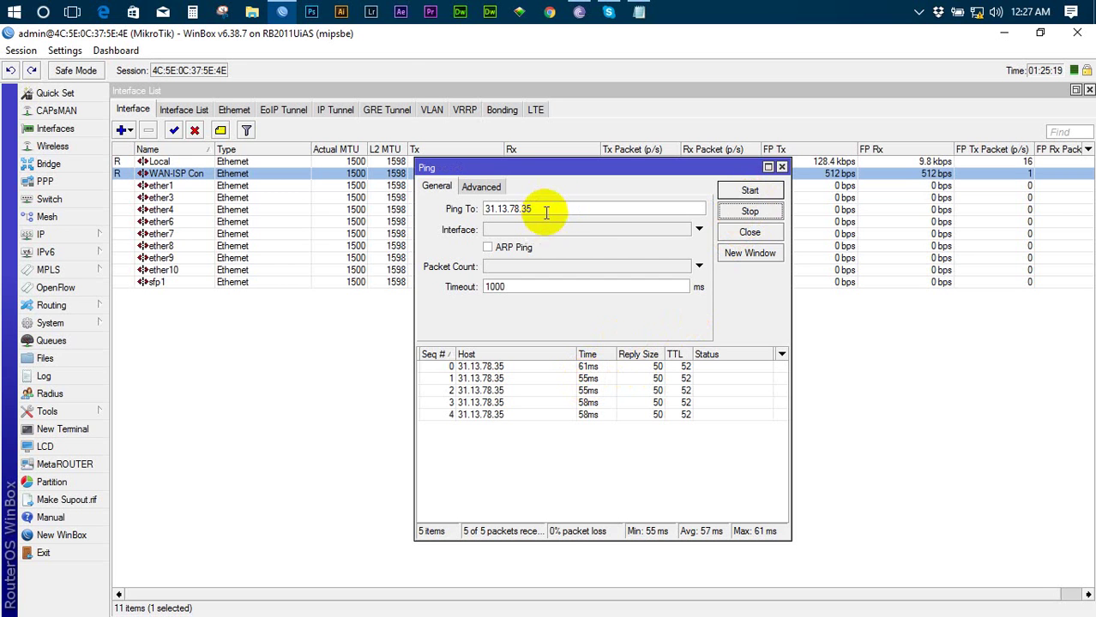
Step: Ping 8.8.8.8 with the Ping tool, run the test a second time, and close the tool
double_click(546, 210)
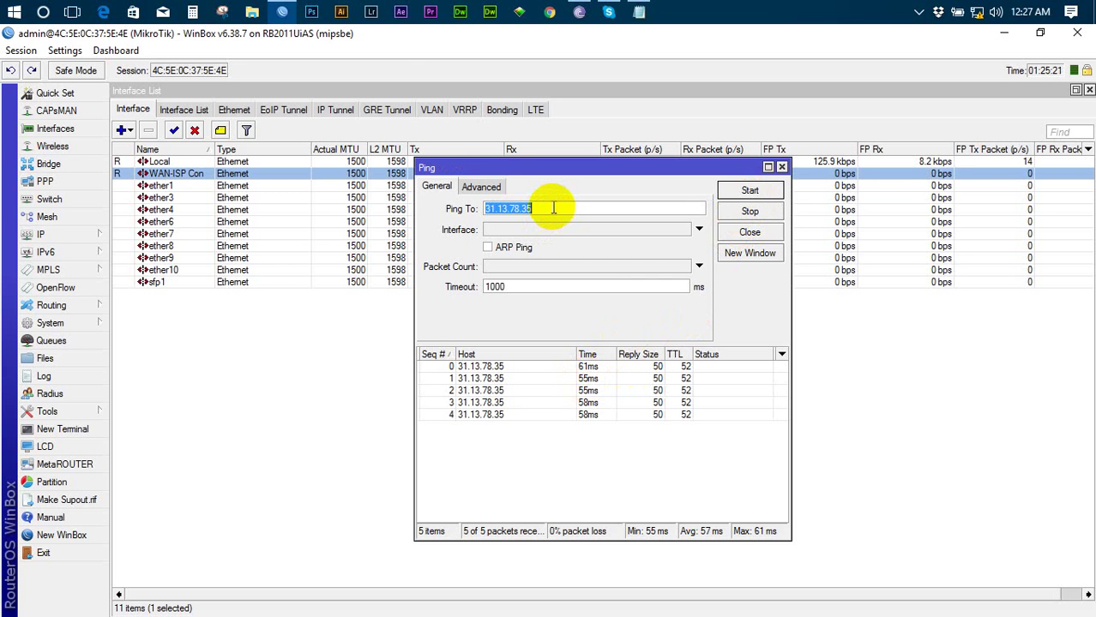
type("8.8.8.8")
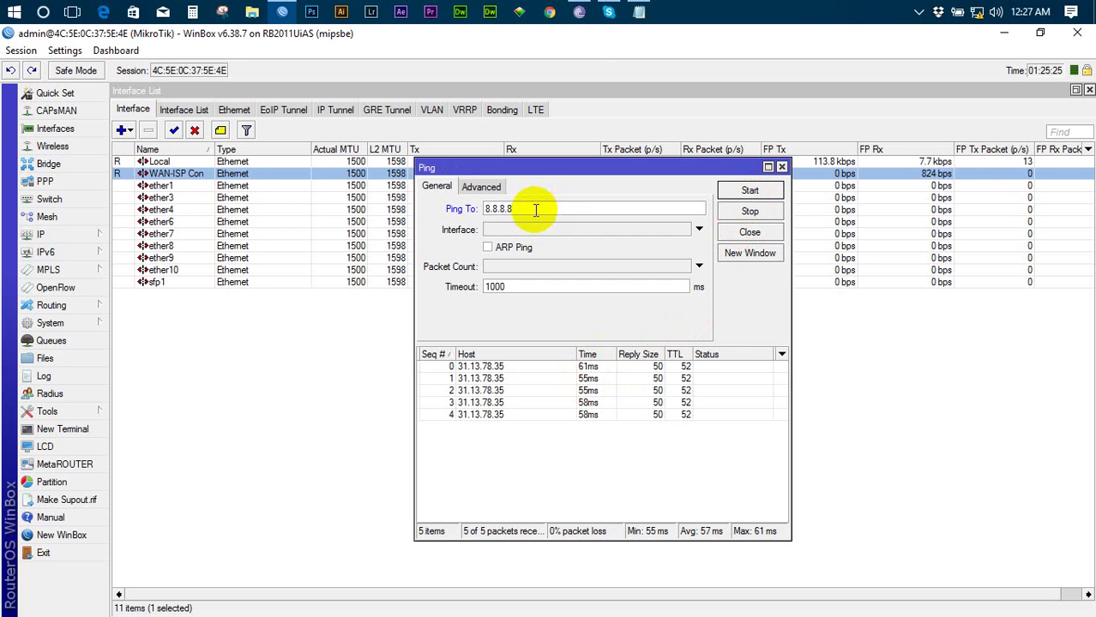
left_click(752, 191)
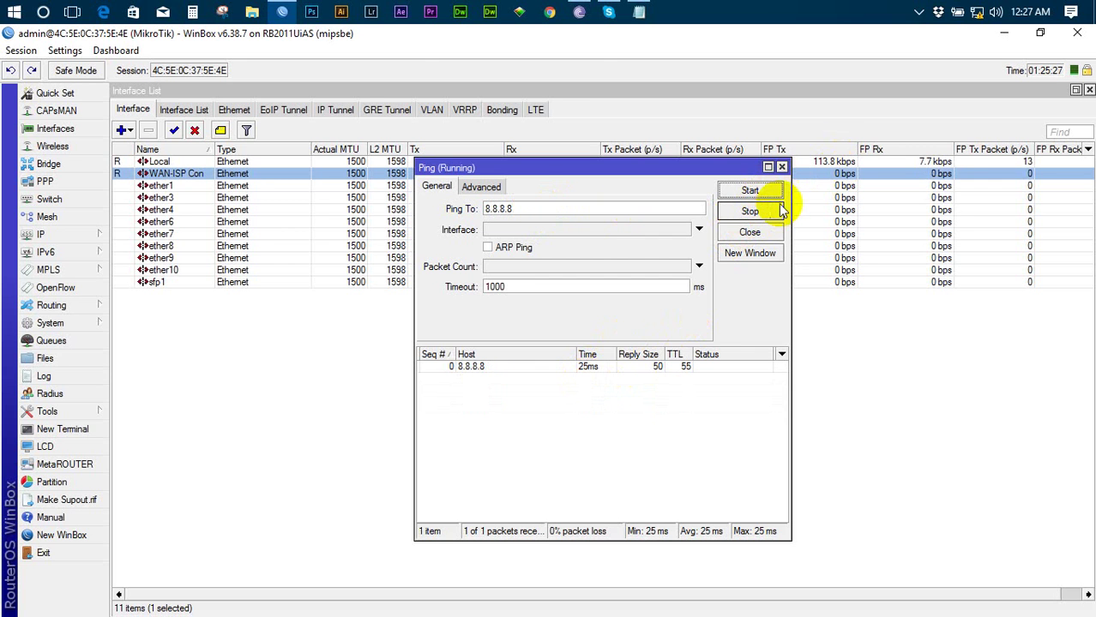
left_click(597, 371)
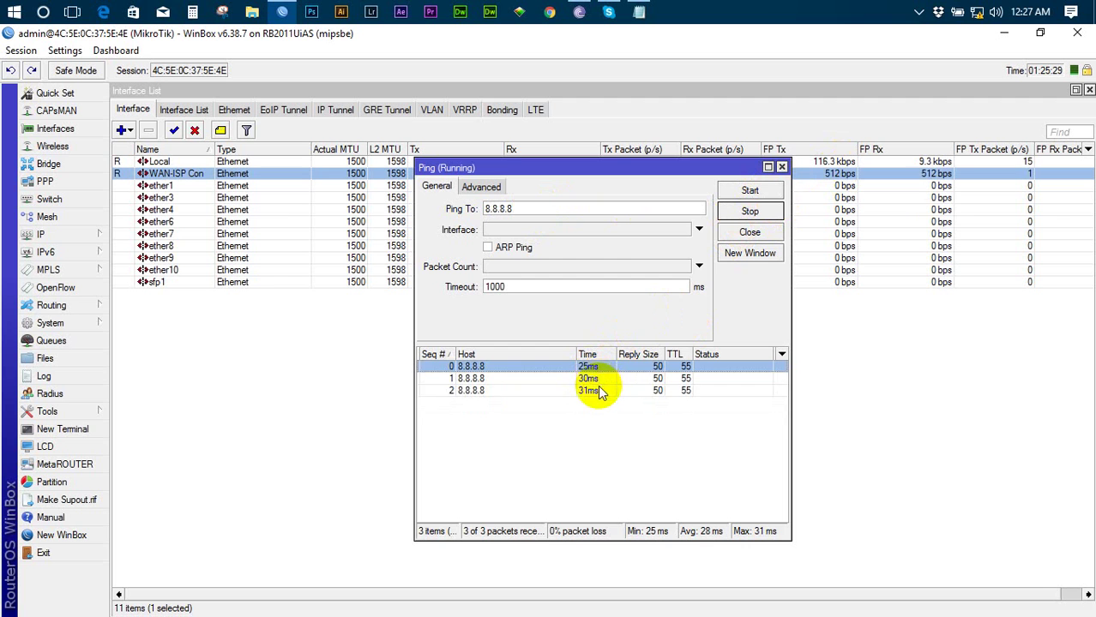
left_click(596, 391)
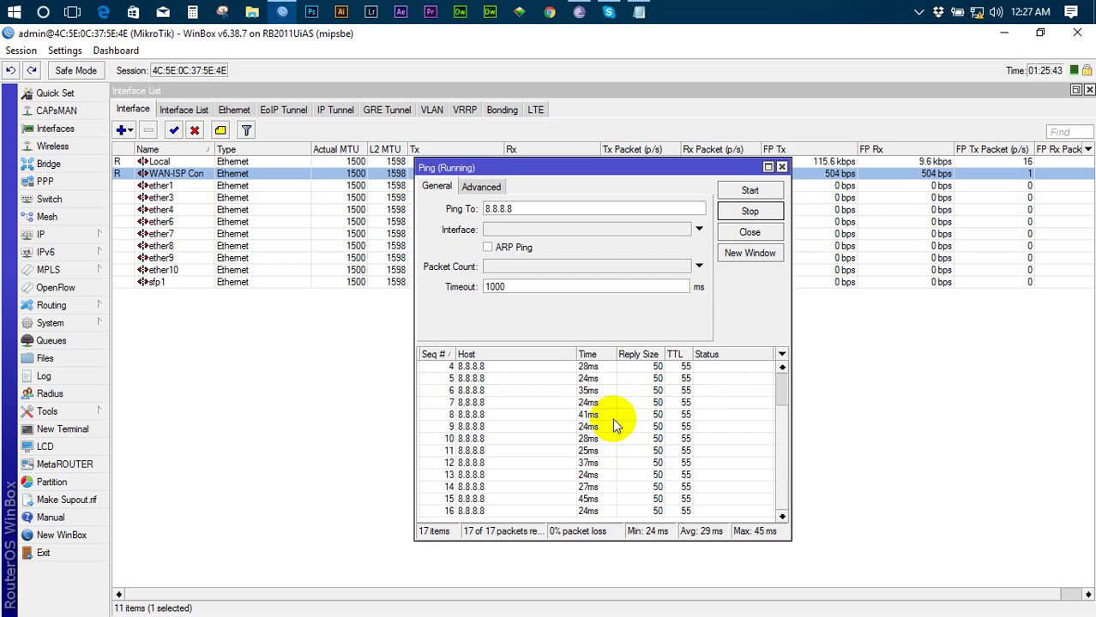
left_click(748, 191)
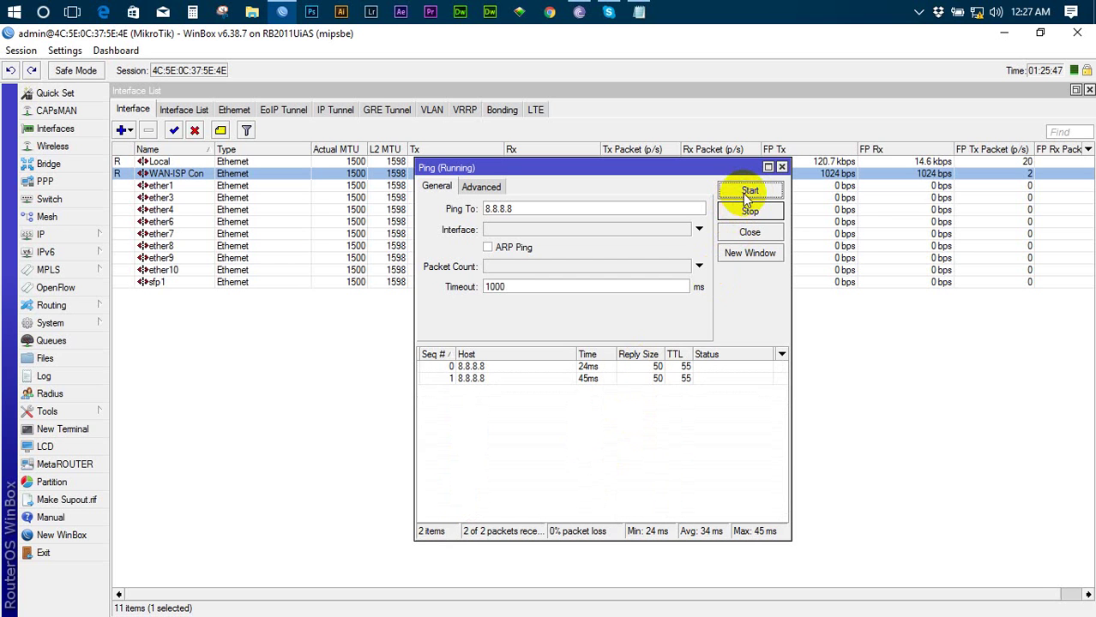
left_click(781, 167)
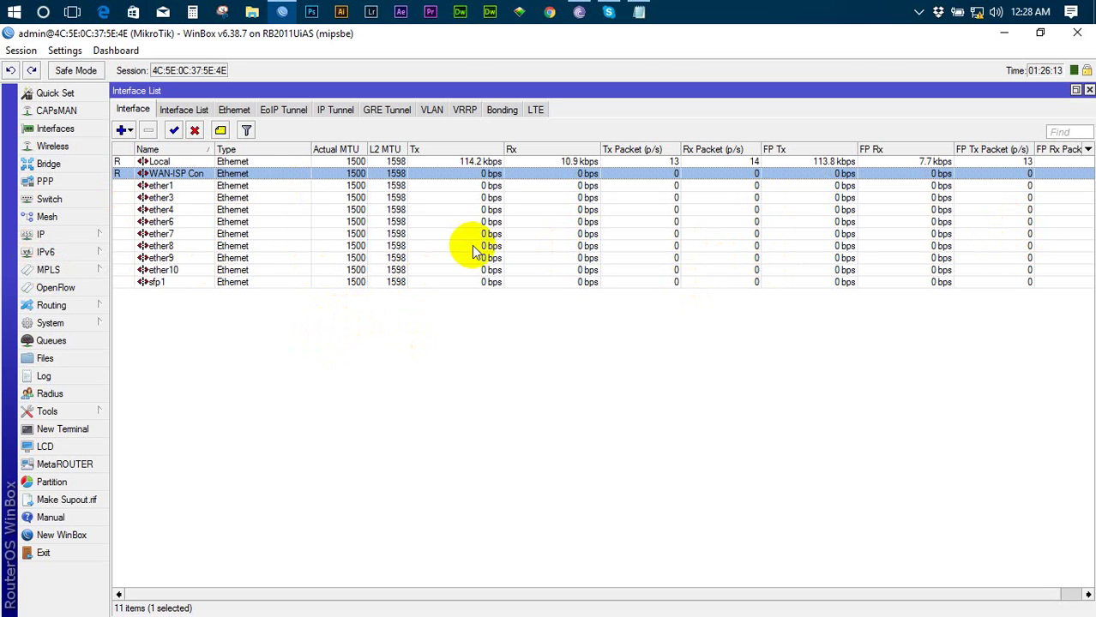
left_click(51, 326)
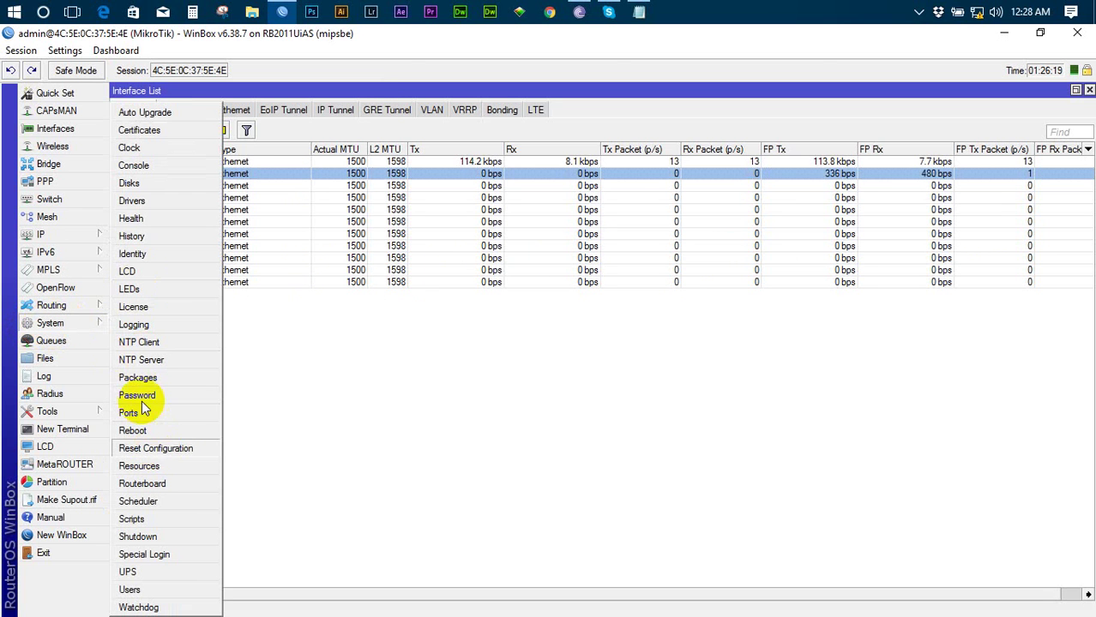
left_click(423, 385)
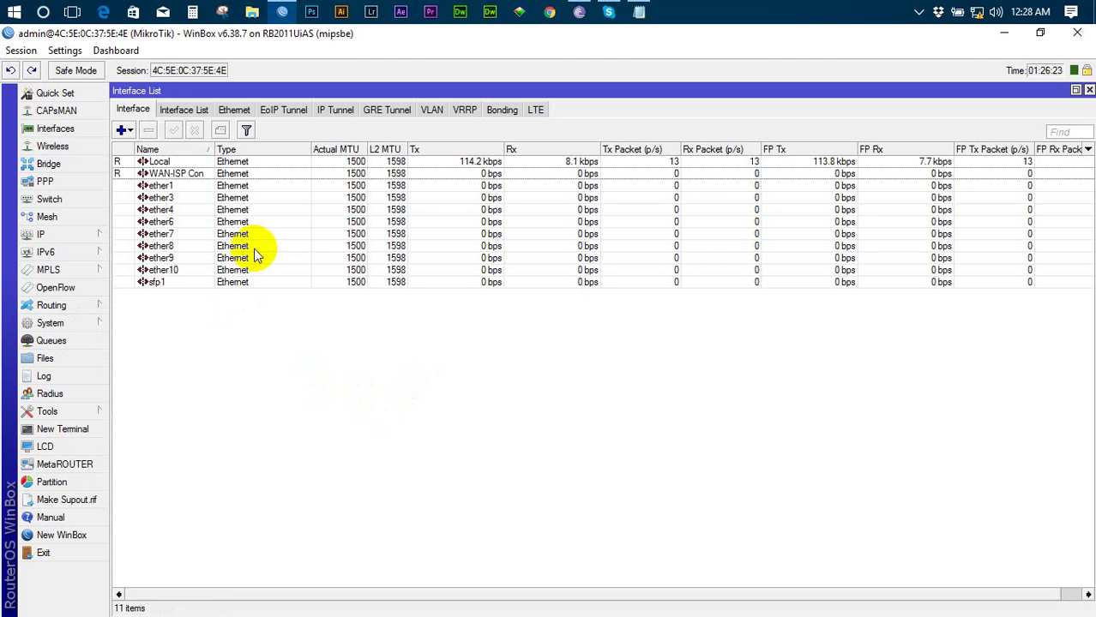
Step: Reset the router's configuration with no reset options enabled and confirm the reboot
left_click(77, 323)
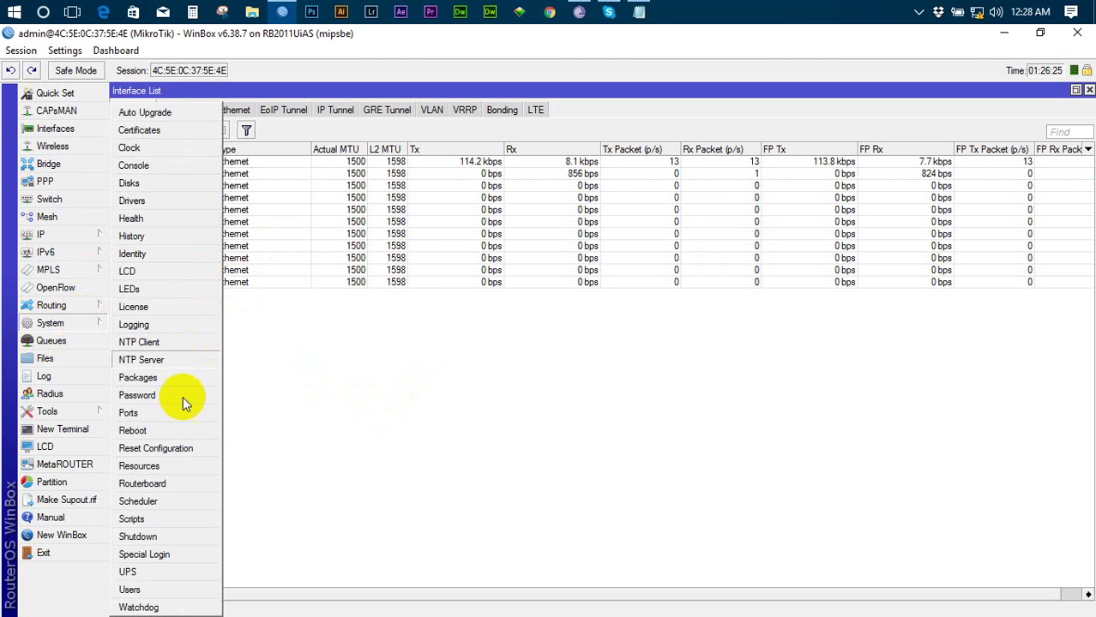
left_click(196, 447)
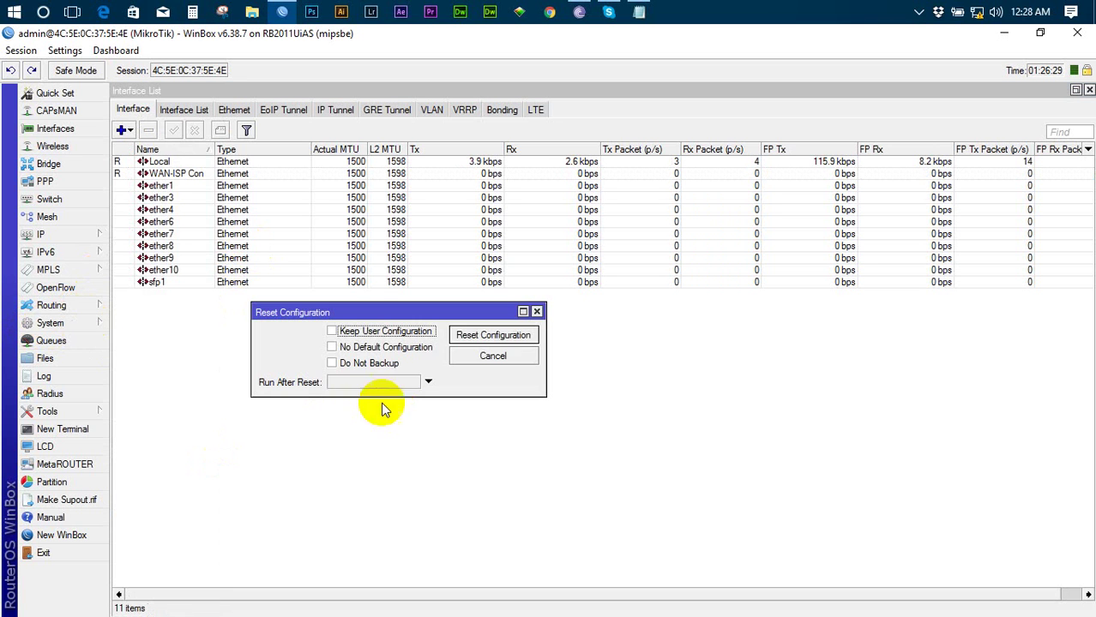
left_click(502, 342)
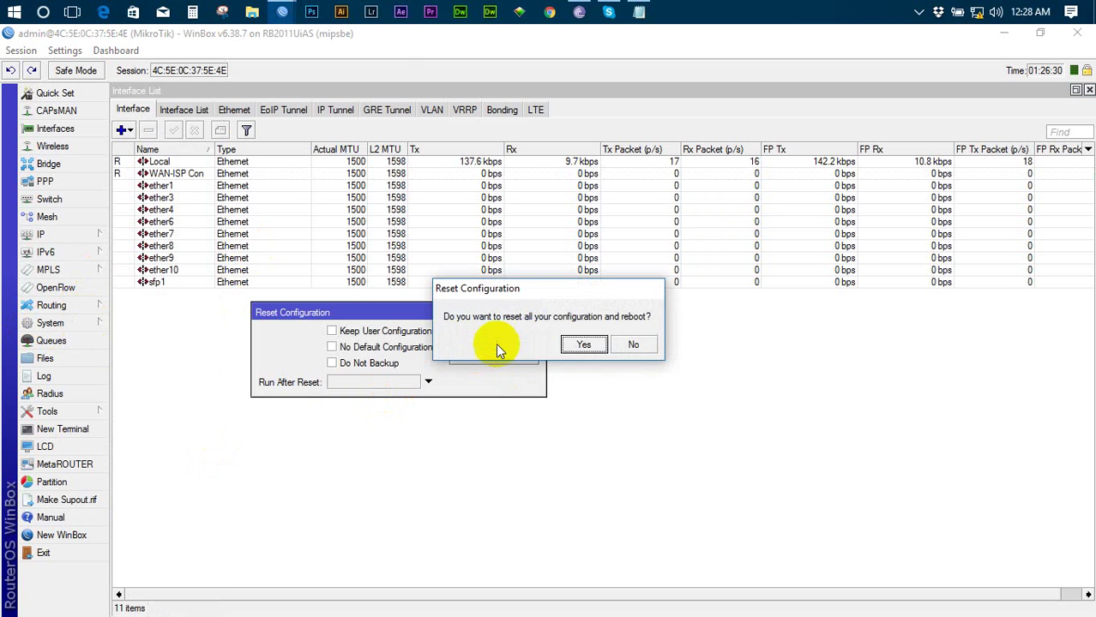
left_click(574, 345)
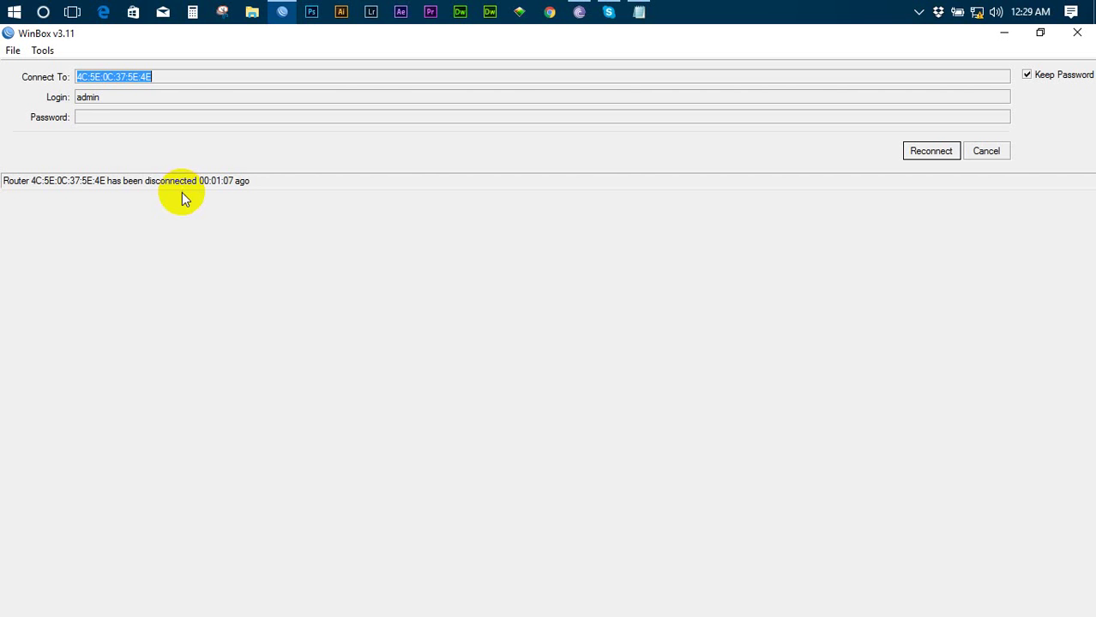
Step: Return to the neighbor list and connect to the router at MAC address 4C:5E:0C:37:5E:4B as admin with a blank password
left_click(988, 152)
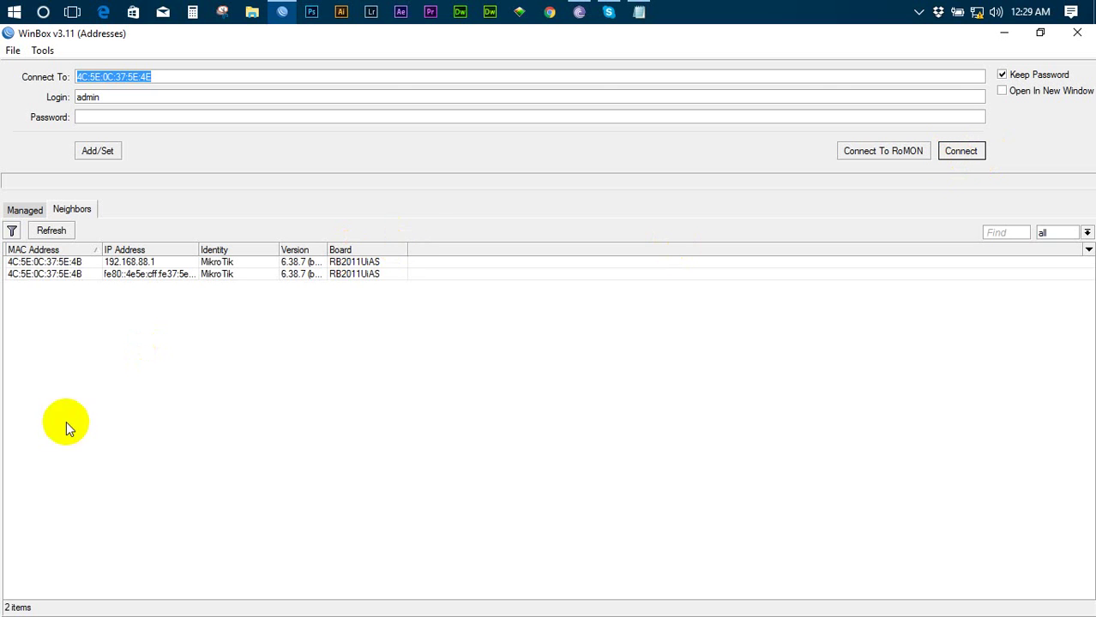
left_click(62, 264)
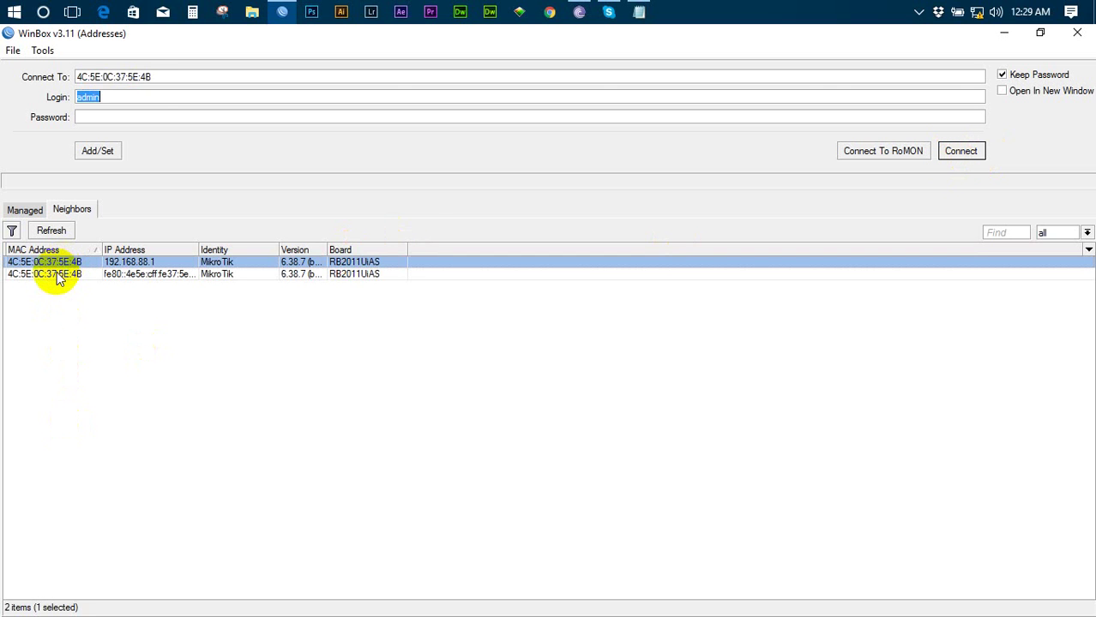
left_click(158, 76)
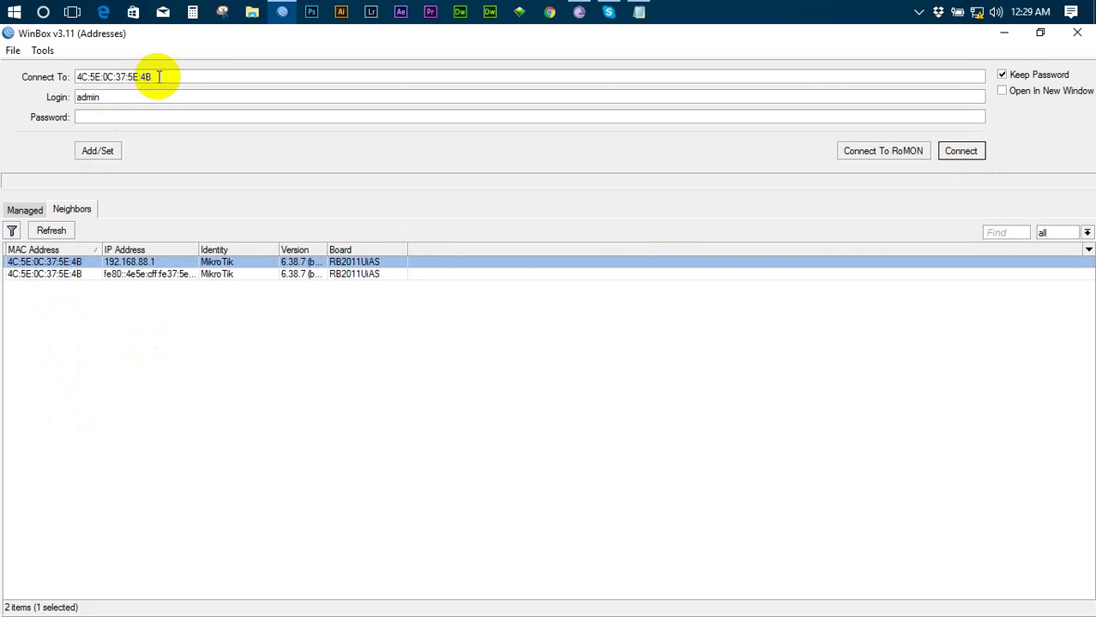
double_click(159, 76)
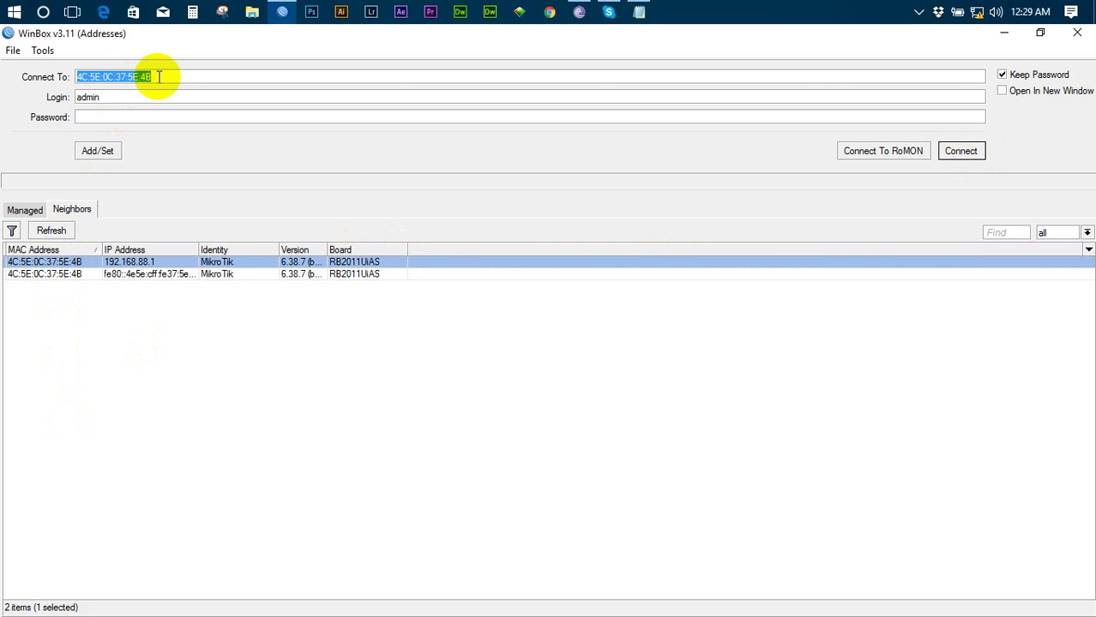
double_click(105, 99)
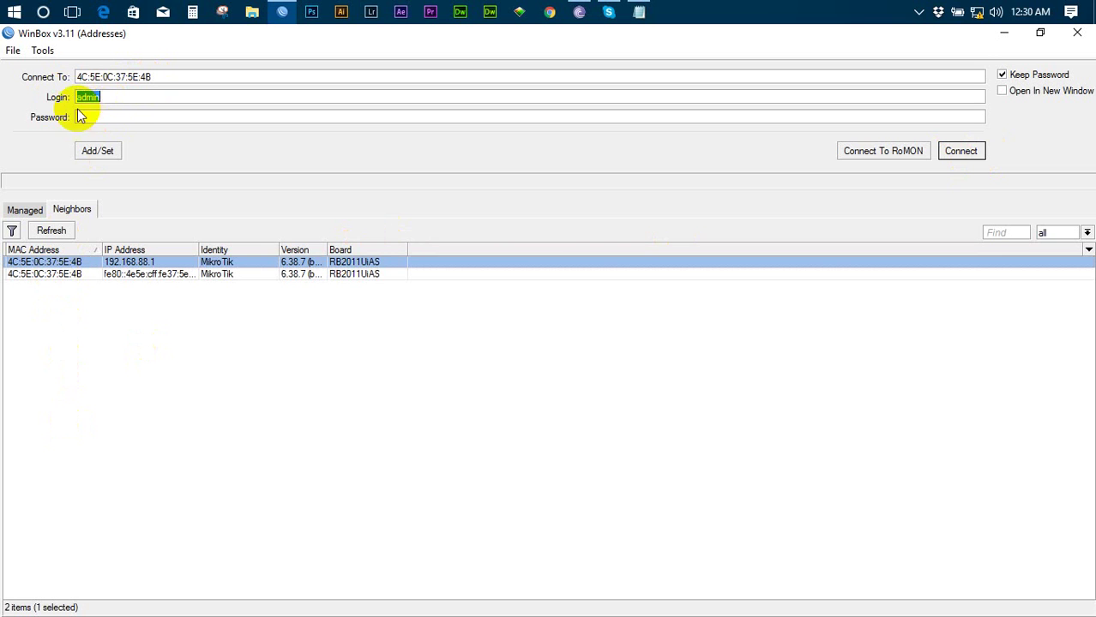
left_click(90, 117)
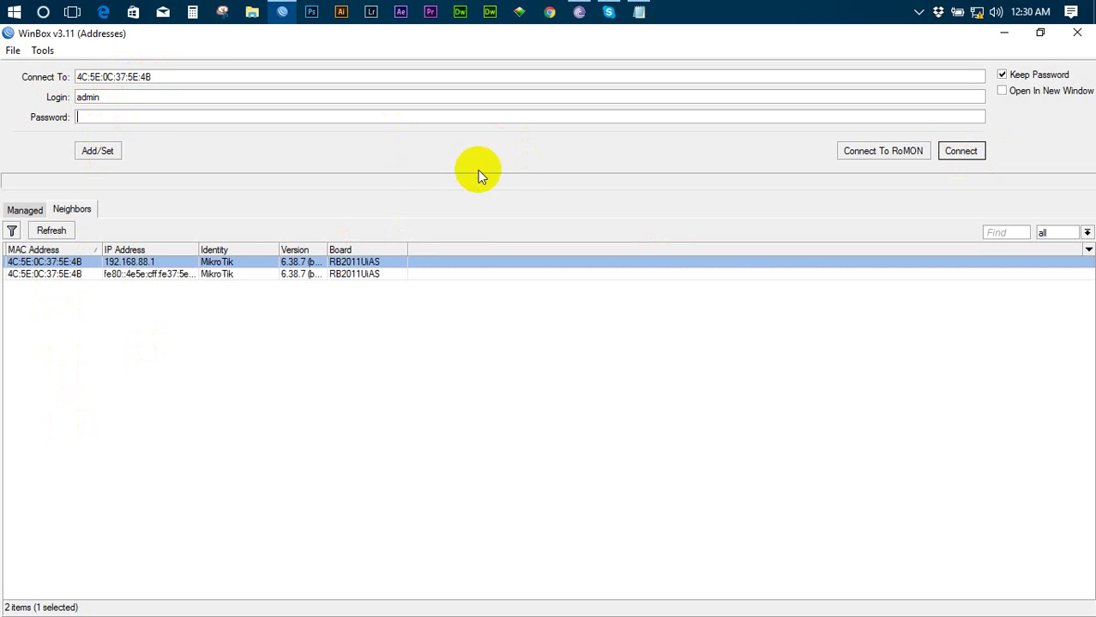
left_click(961, 152)
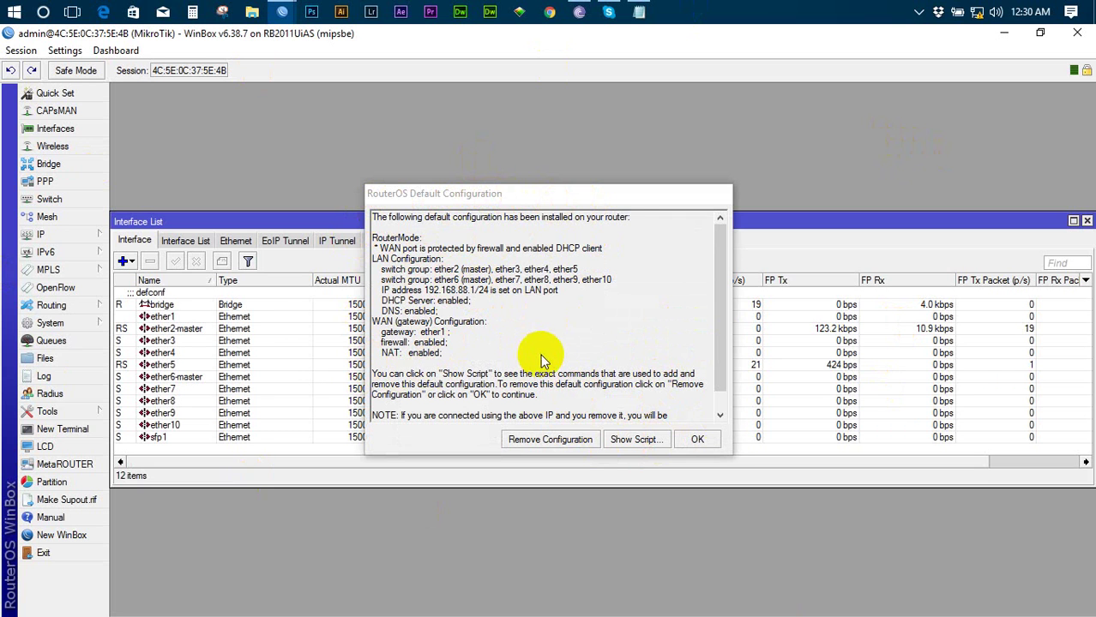
Step: Remove the RouterOS default configuration and reconnect to the router at MAC address 4C:5E:0C:37:5E:4E as admin
left_click(562, 441)
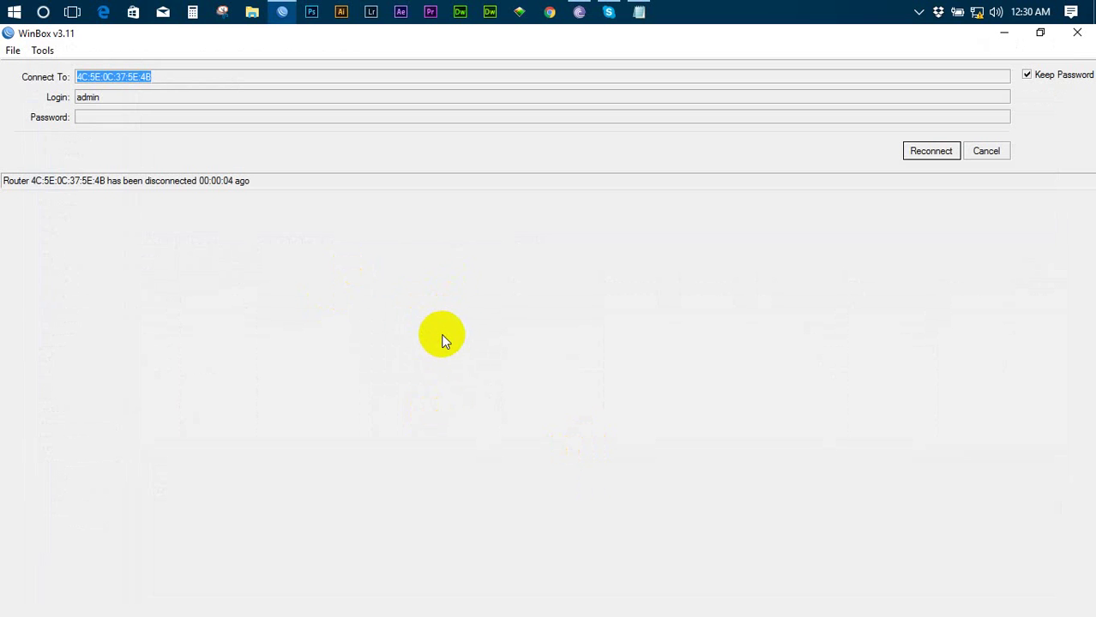
left_click(987, 153)
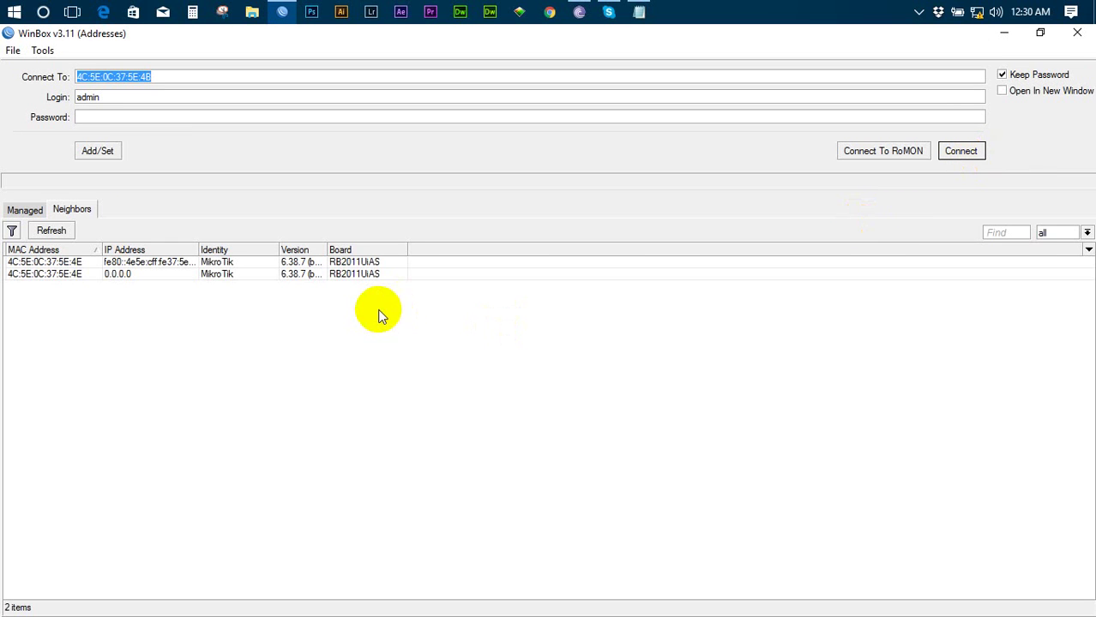
left_click(54, 276)
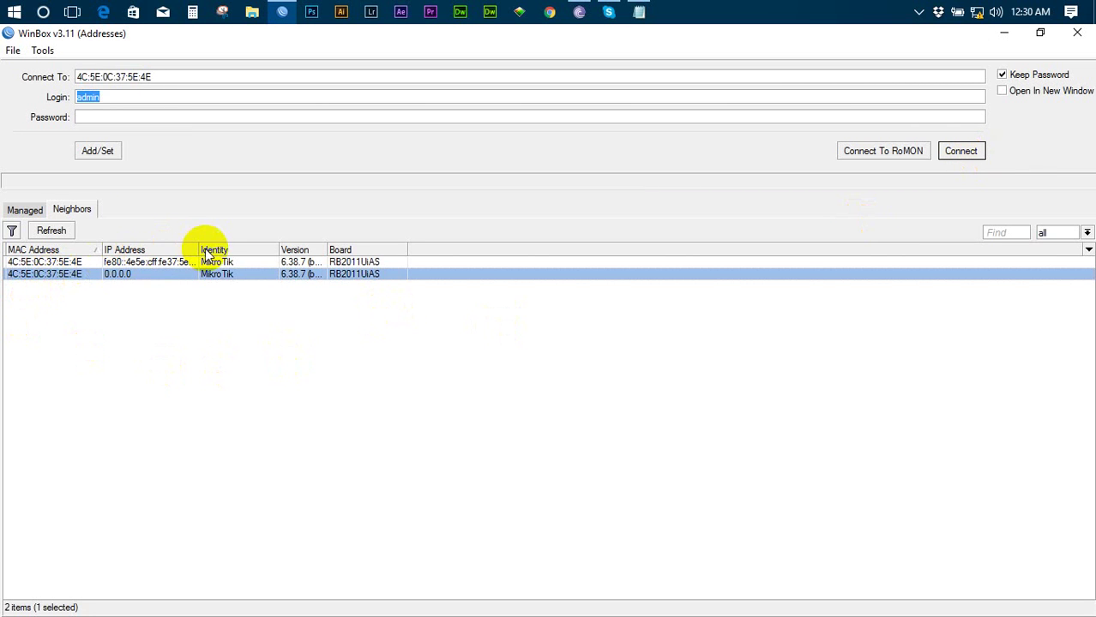
left_click_drag(199, 249, 268, 249)
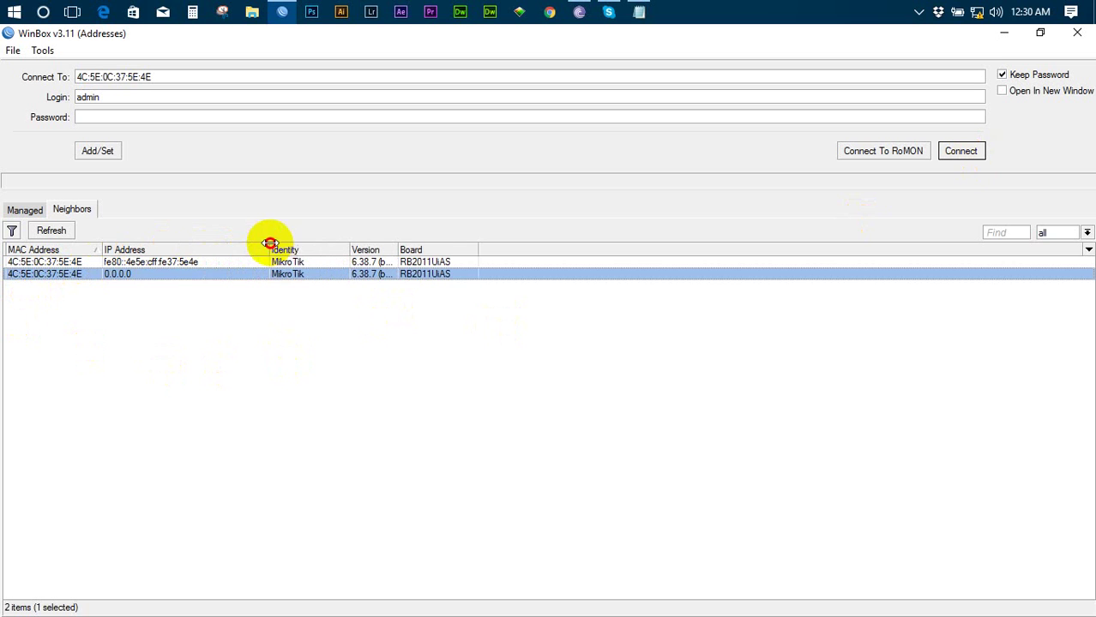
left_click(126, 264)
left_click(126, 266)
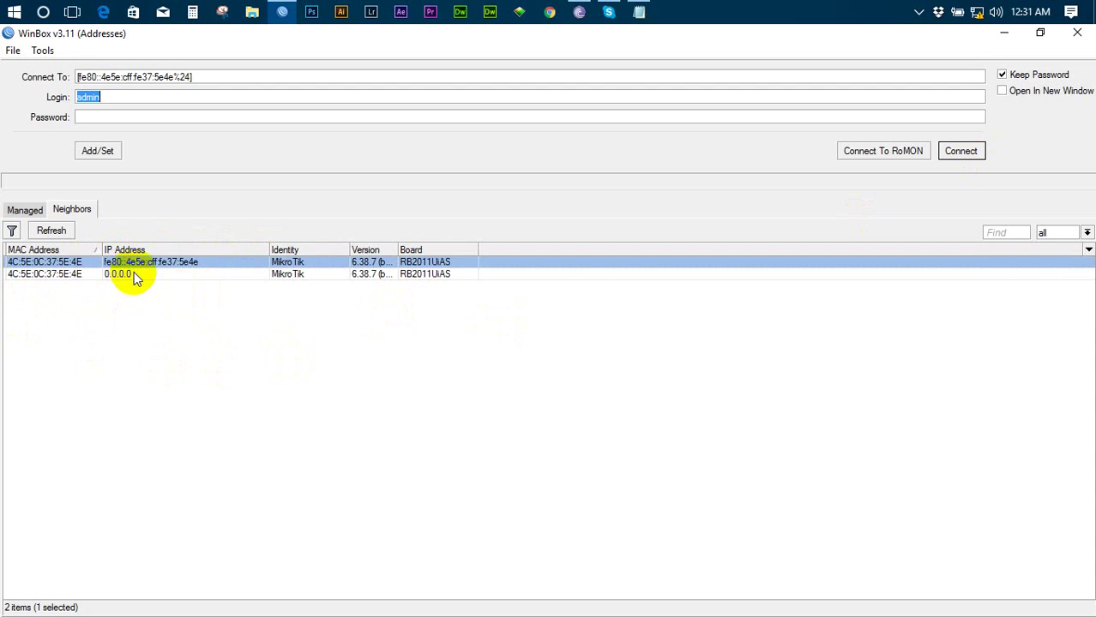
left_click(134, 273)
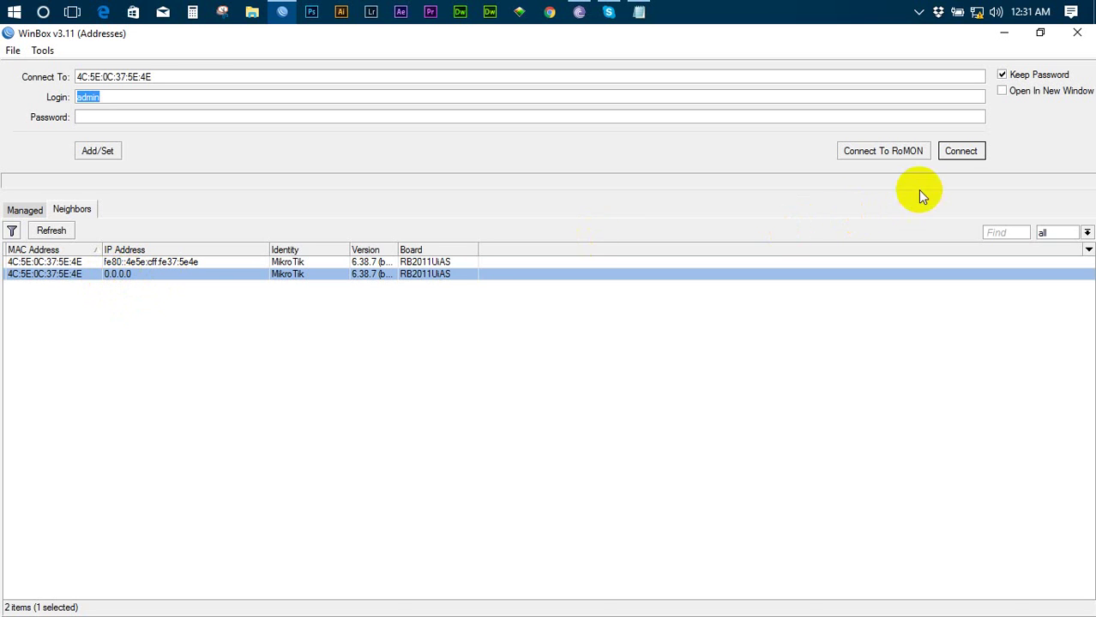
left_click(960, 152)
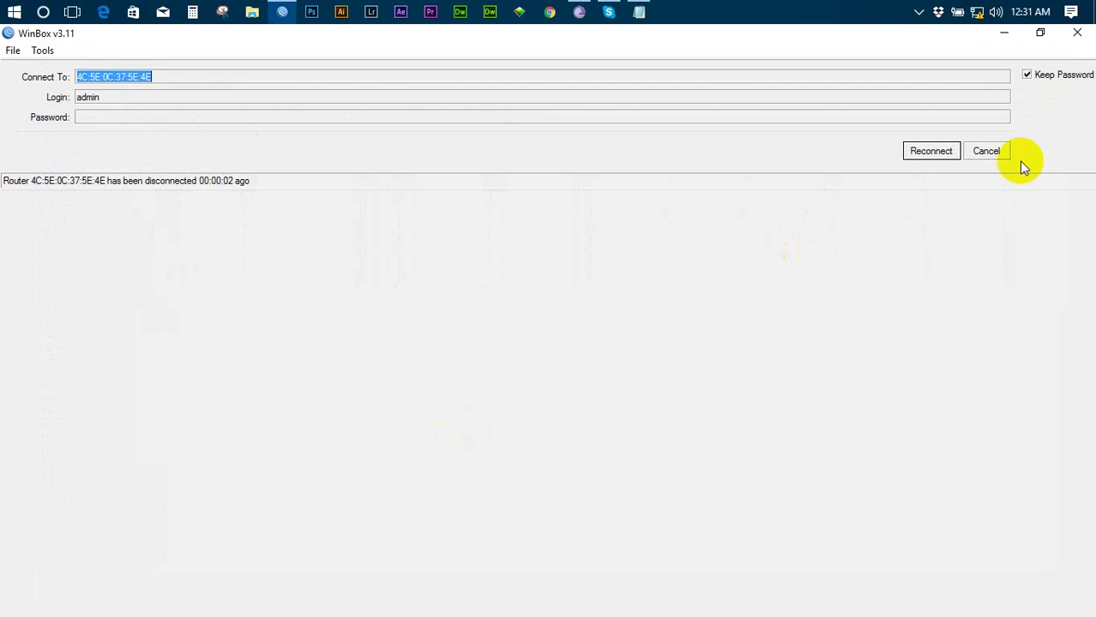
Step: Leave the disconnected session and connect again through the neighbor entry with IP address 0.0.0.0
left_click(997, 154)
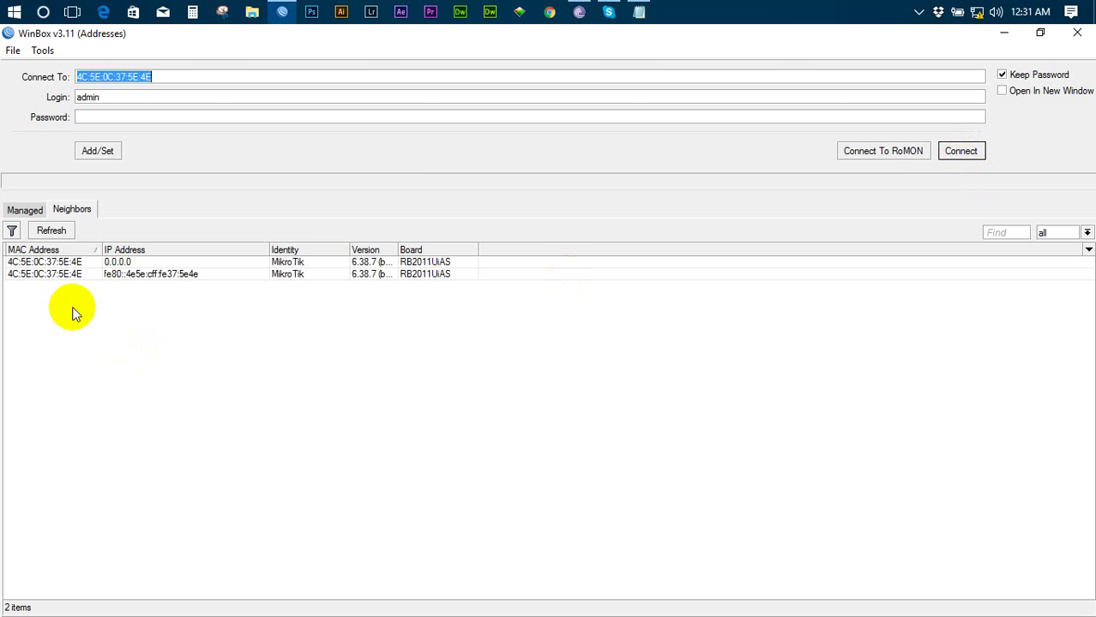
left_click(74, 261)
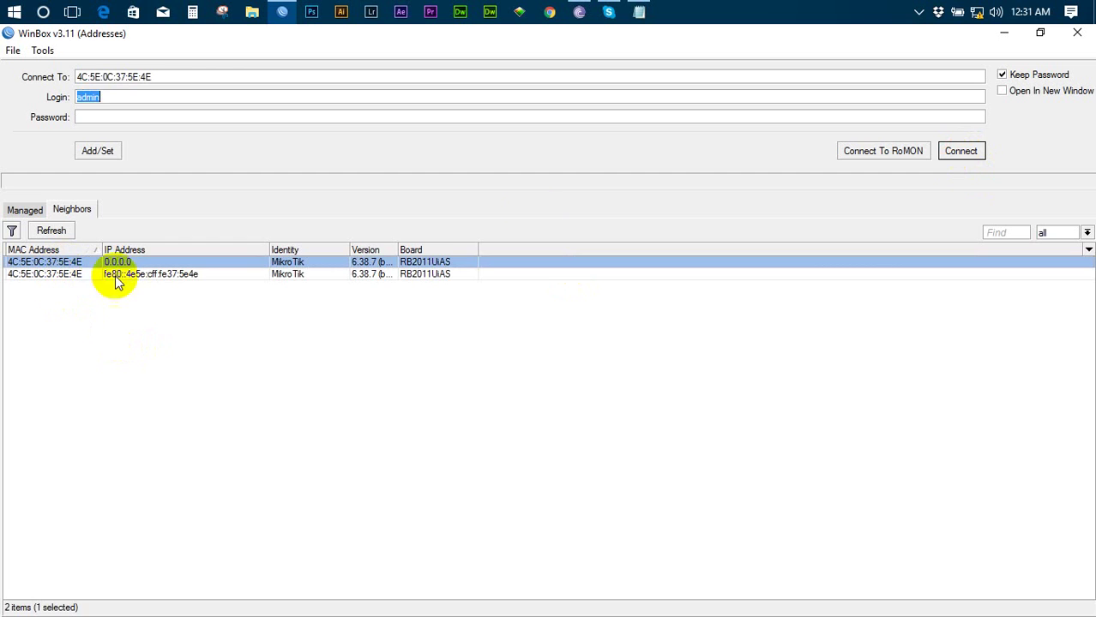
left_click(959, 152)
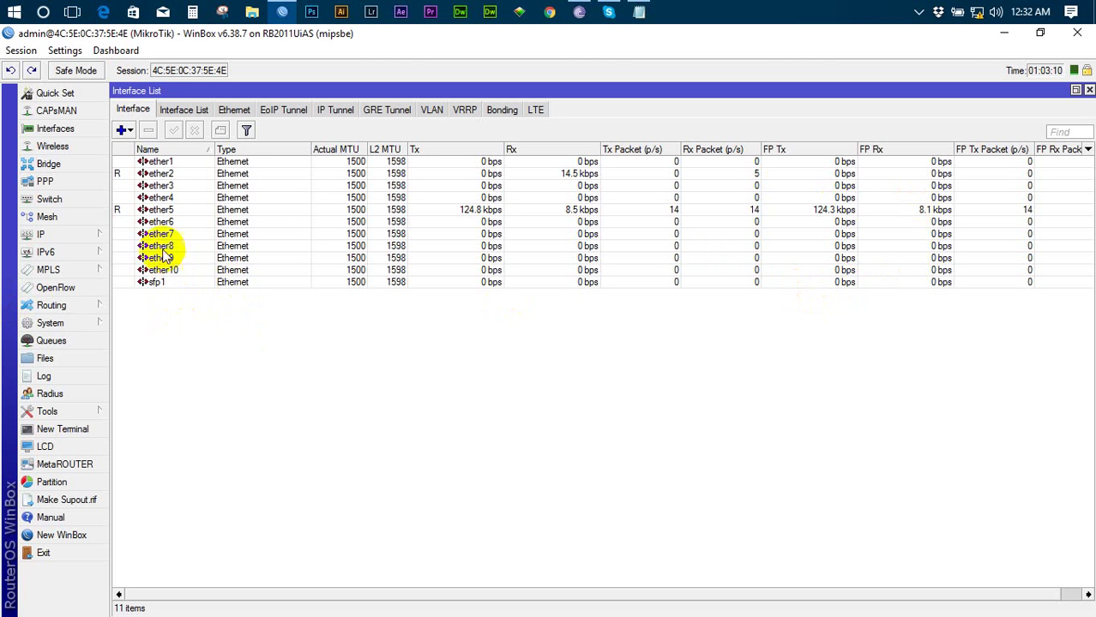
Step: Rename interface ether2 as WAN and interface ether5 as LAN
double_click(157, 174)
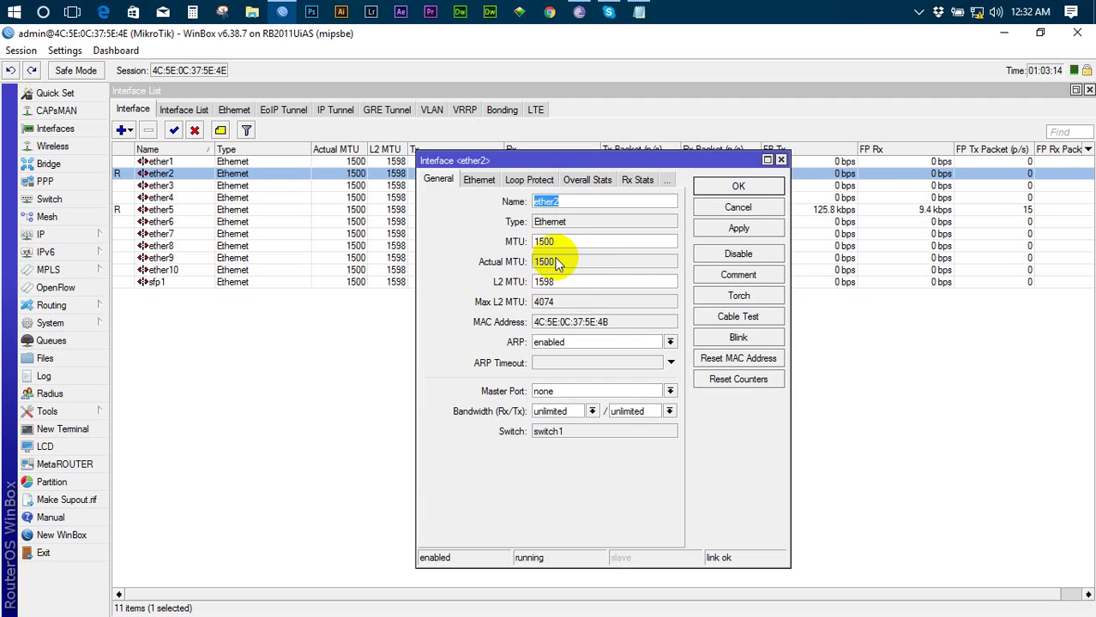
type("WAN")
key("Return")
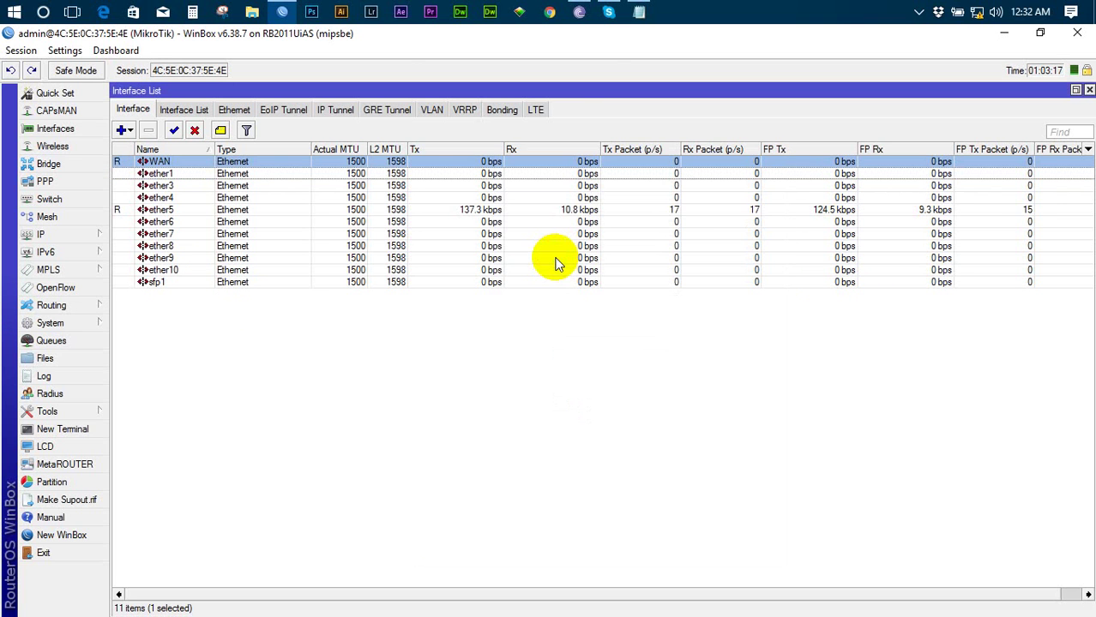
double_click(164, 216)
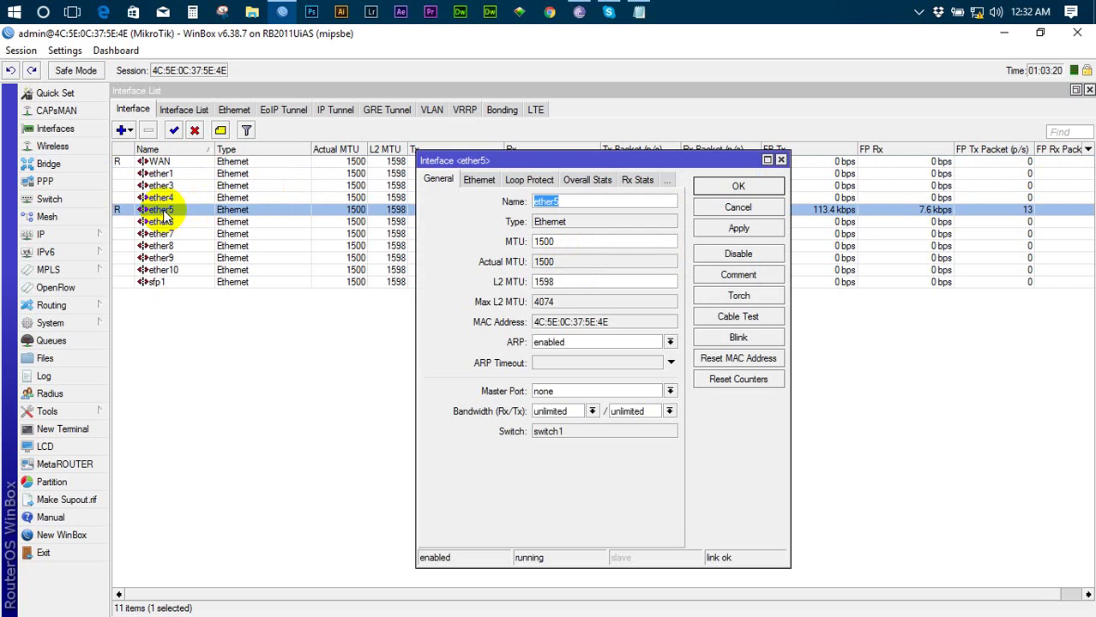
type("LAN")
key("Return")
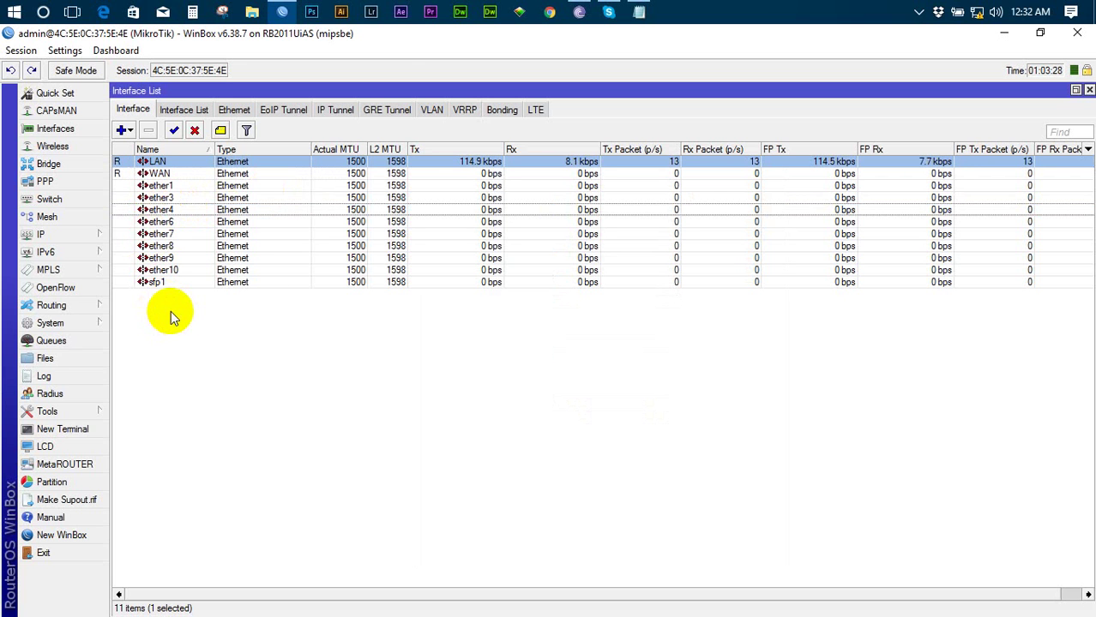
Step: Create a new DHCP client and assign it to the WAN interface
left_click(82, 240)
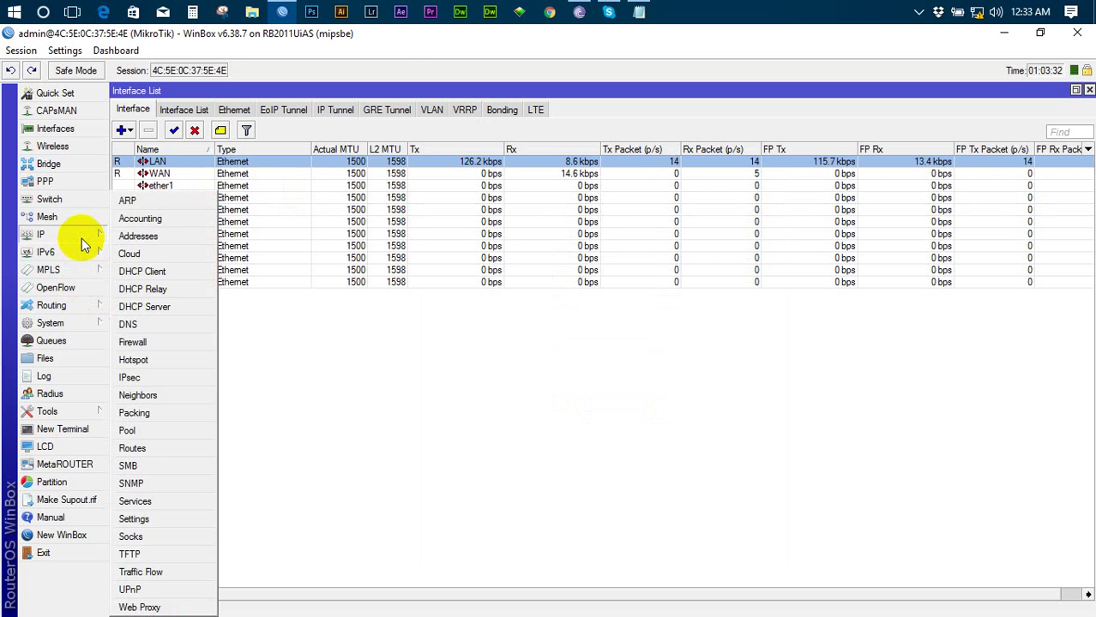
left_click(188, 274)
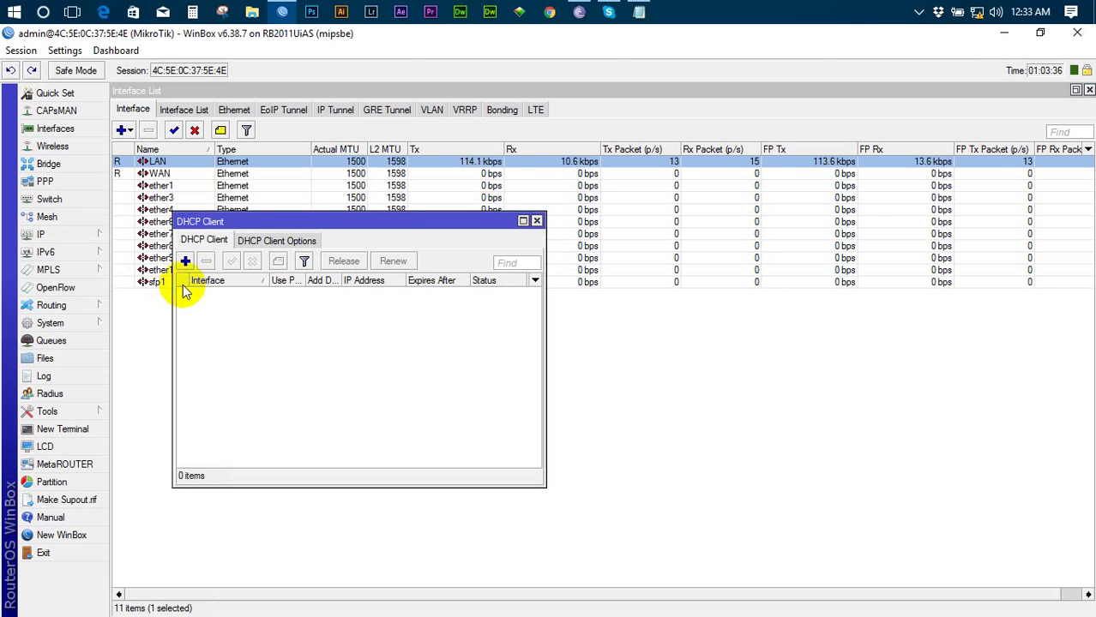
left_click_drag(279, 225, 352, 170)
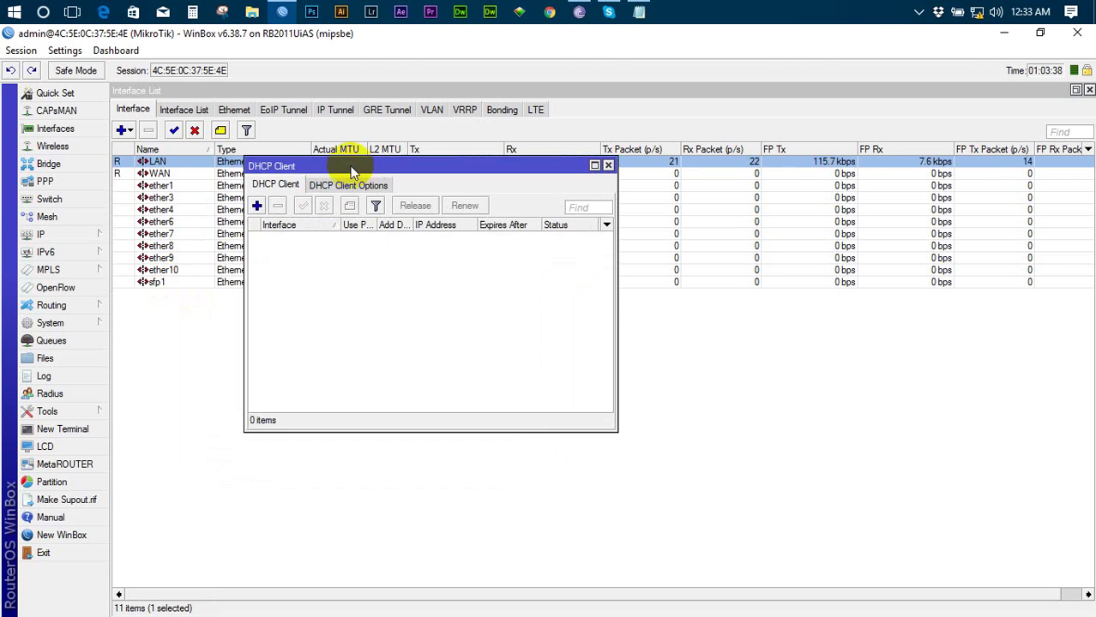
left_click(257, 206)
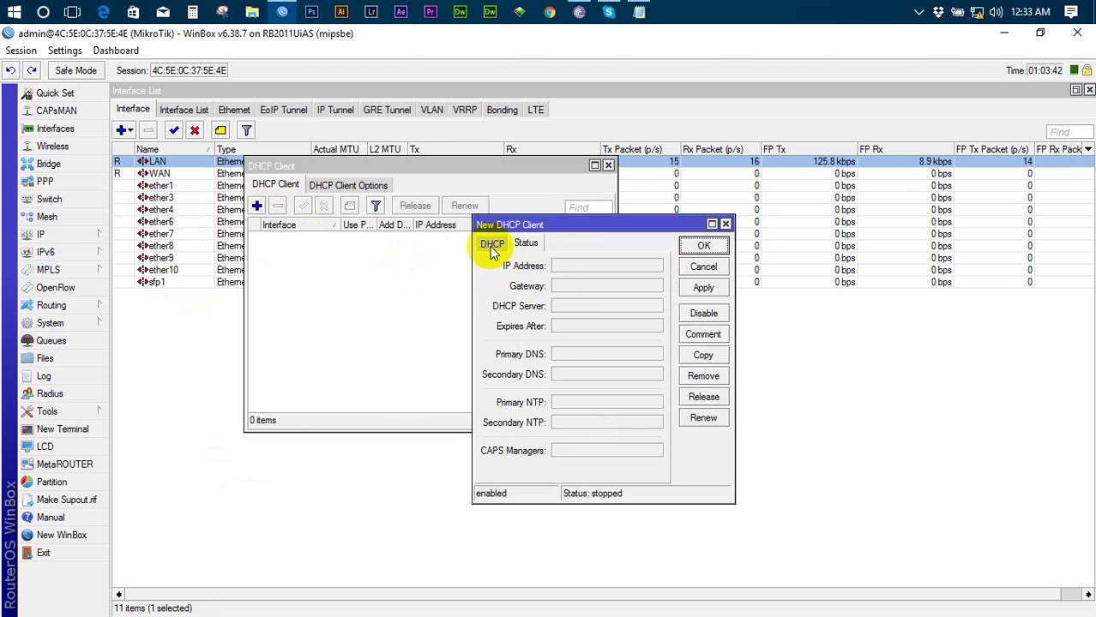
left_click(492, 244)
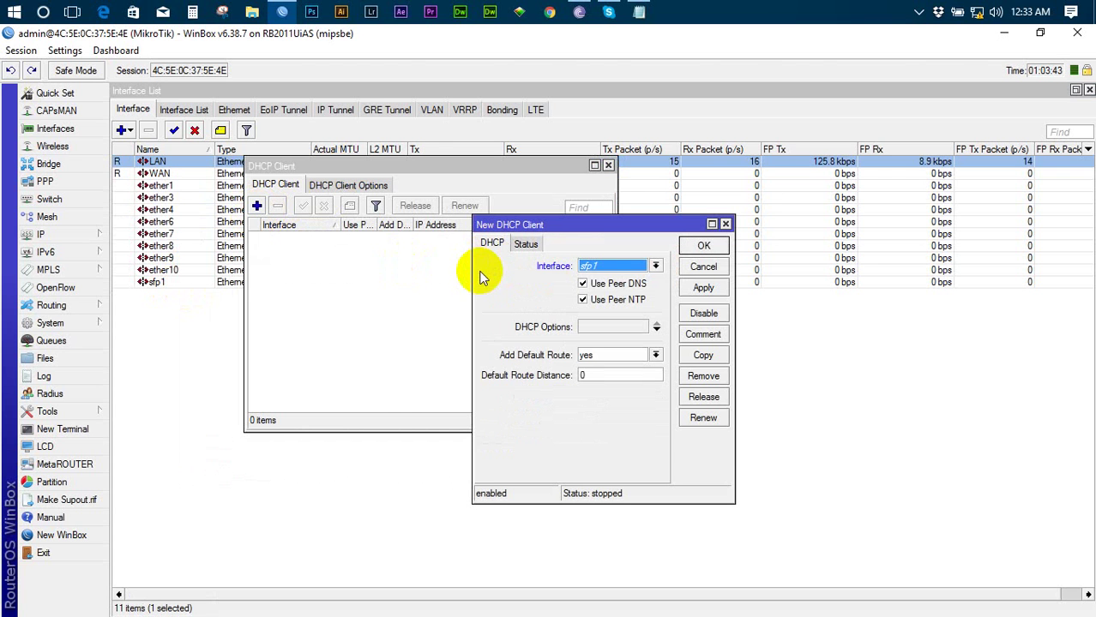
left_click(655, 268)
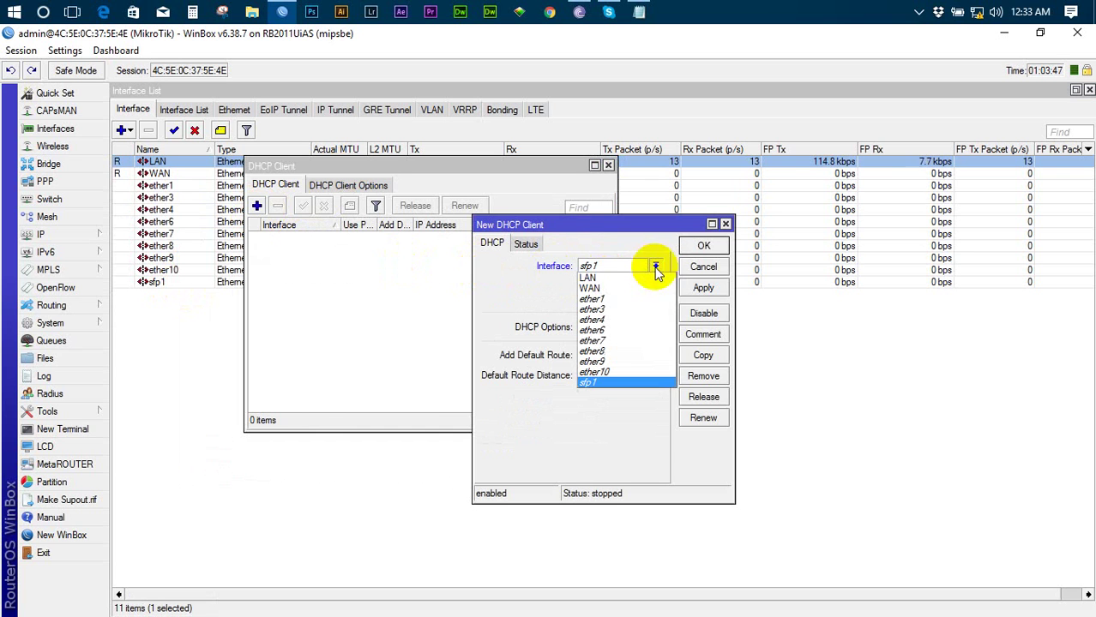
left_click(609, 290)
Step: Apply the new DHCP client and check the IP address, gateway and DHCP server in its status
left_click(525, 244)
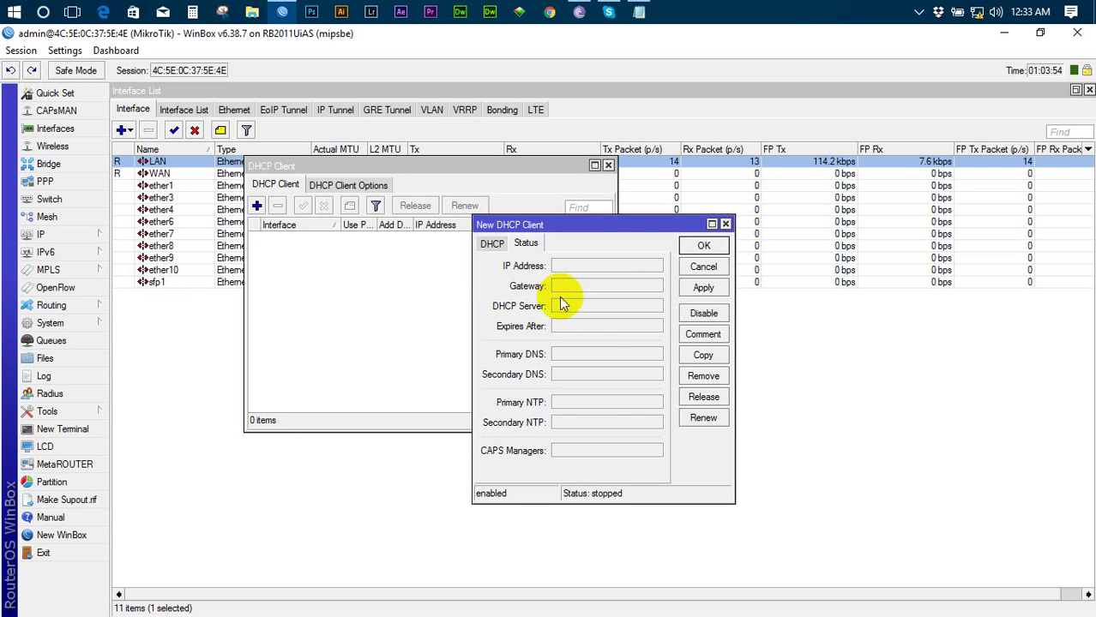
left_click(694, 295)
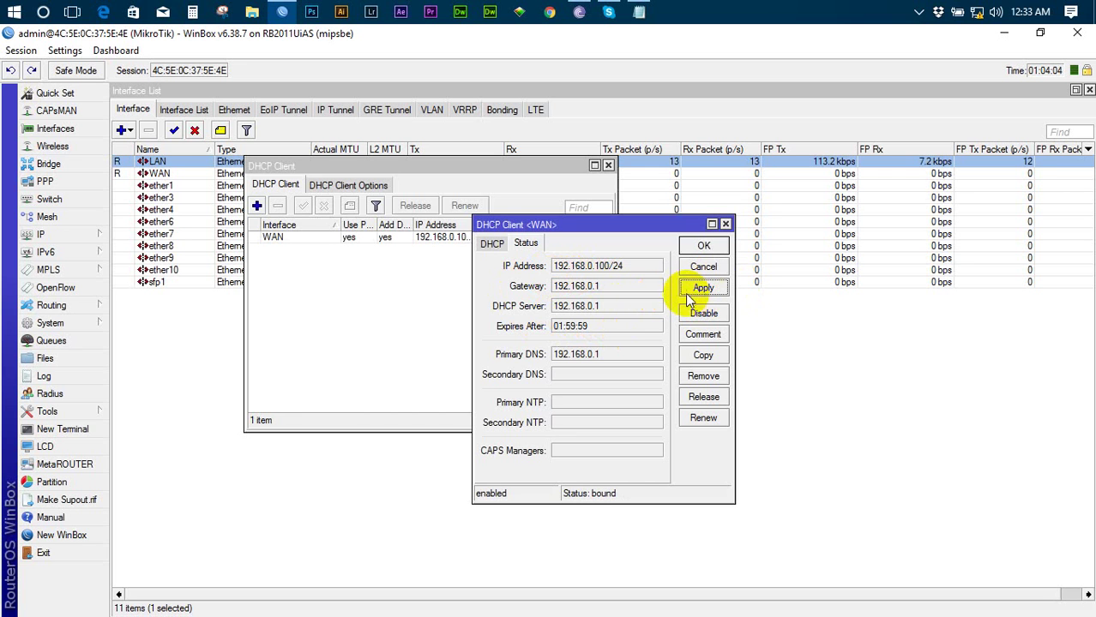
left_click_drag(554, 268, 625, 266)
left_click(607, 268)
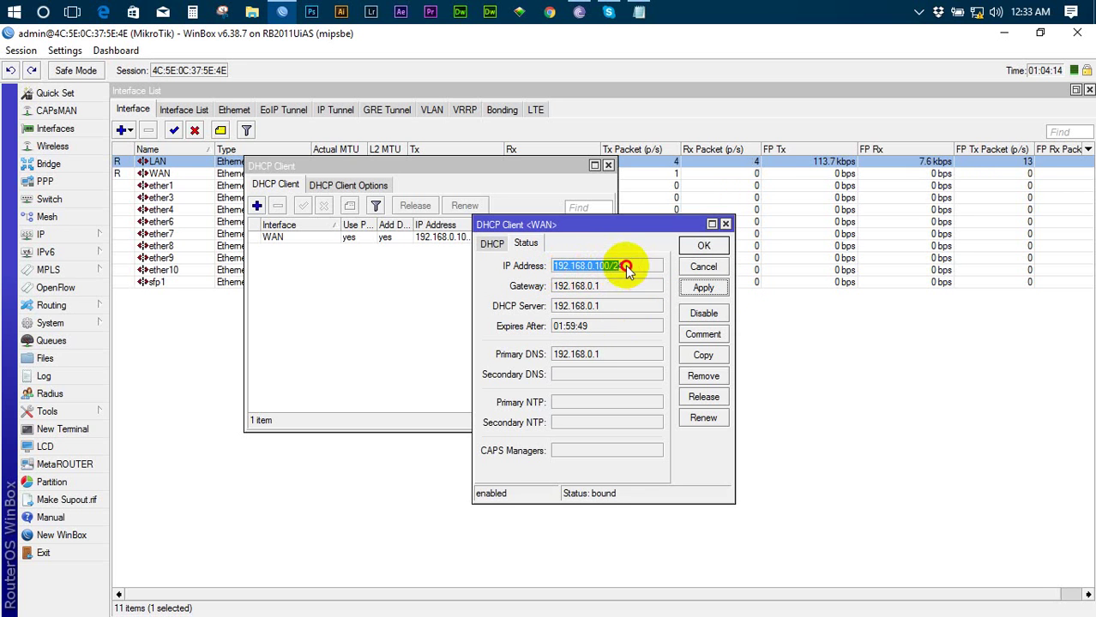
left_click(555, 290)
left_click_drag(556, 290, 621, 306)
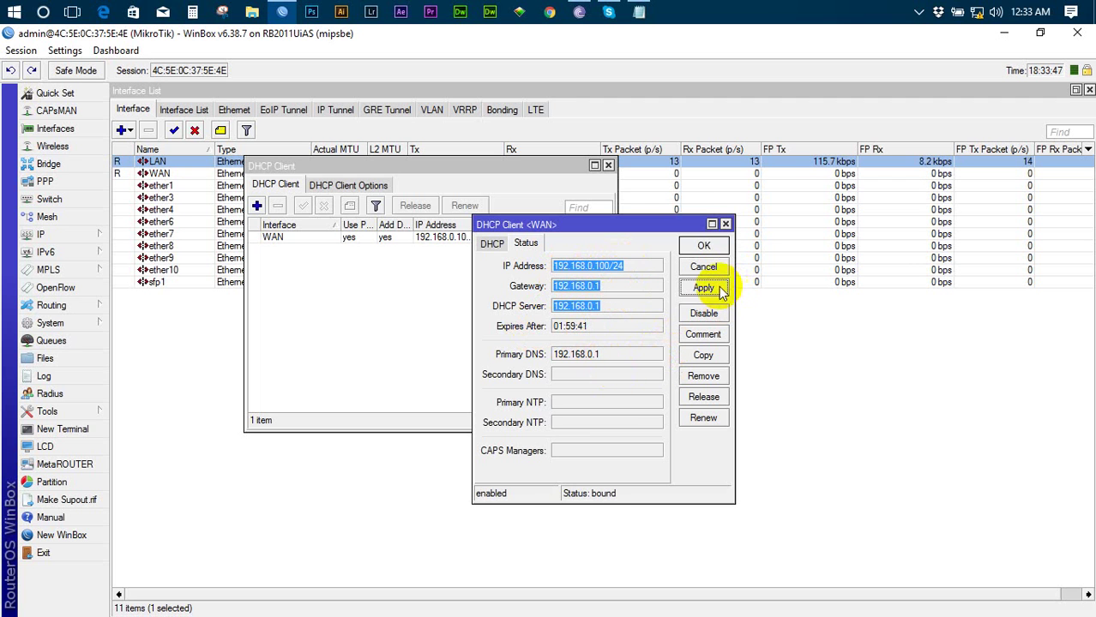
Step: Close the DHCP client windows and test the internet connection by running ping 8.8.8.8 in a new terminal
left_click(704, 245)
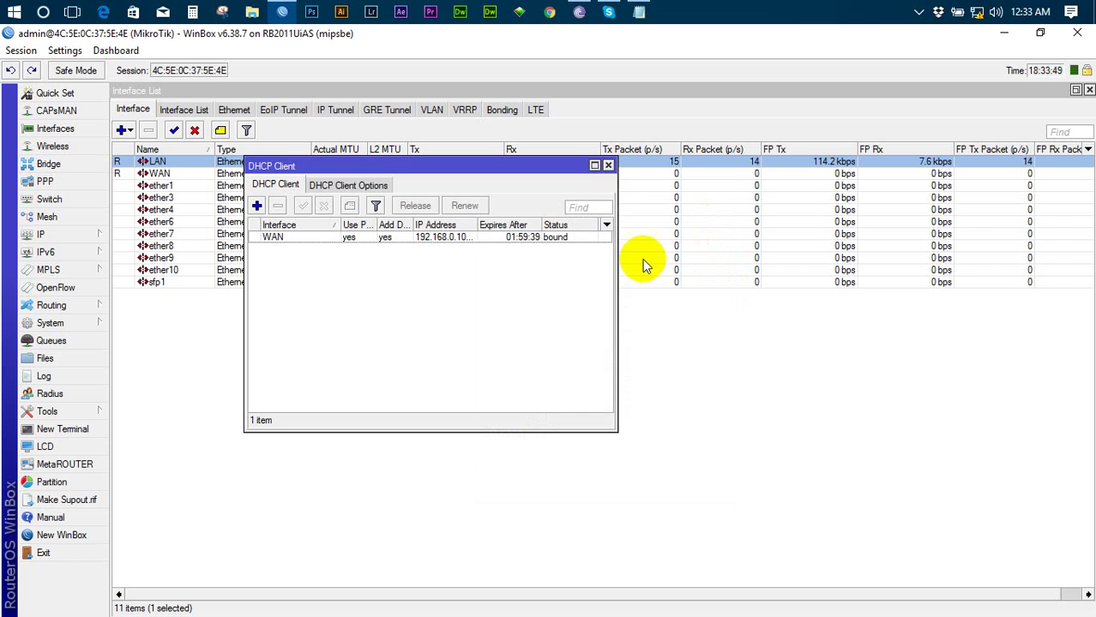
left_click(608, 166)
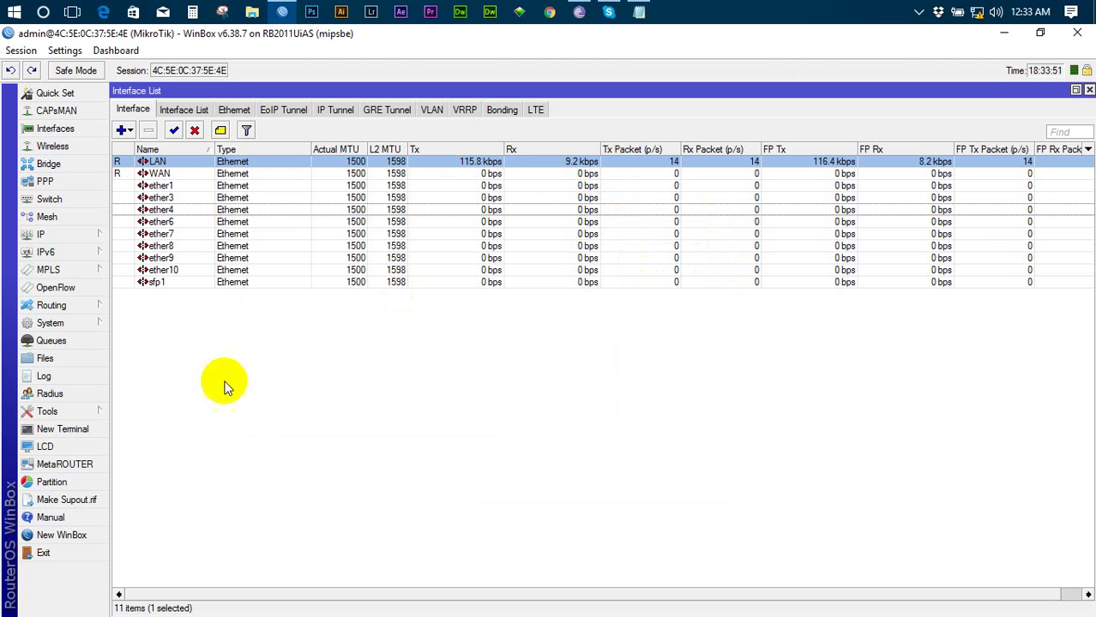
left_click(78, 430)
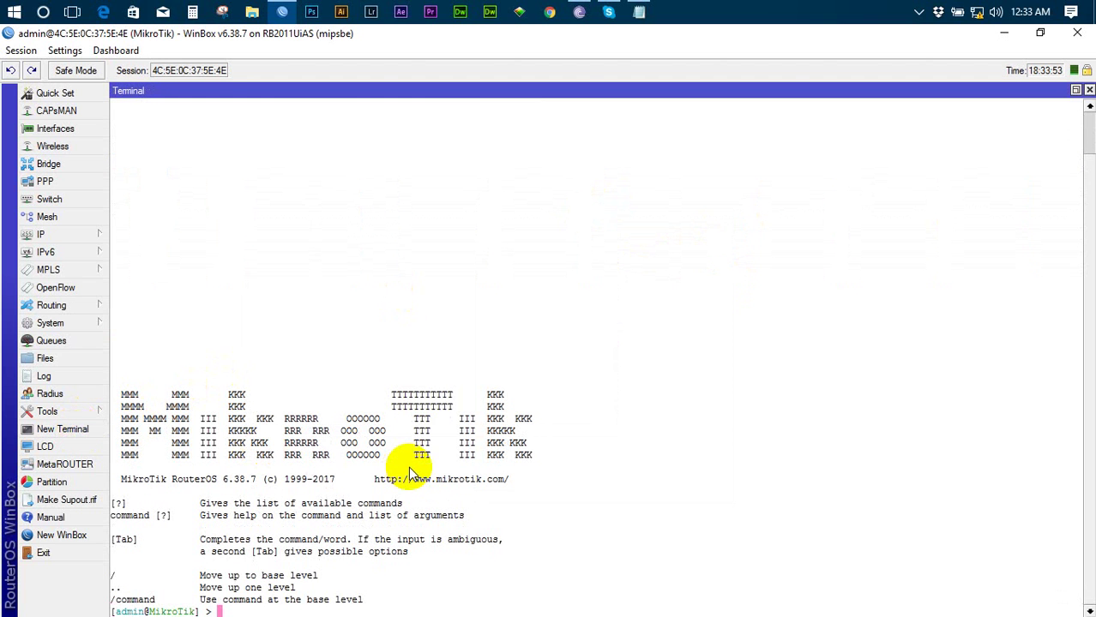
type("ping 8.8.8.8")
key("Return")
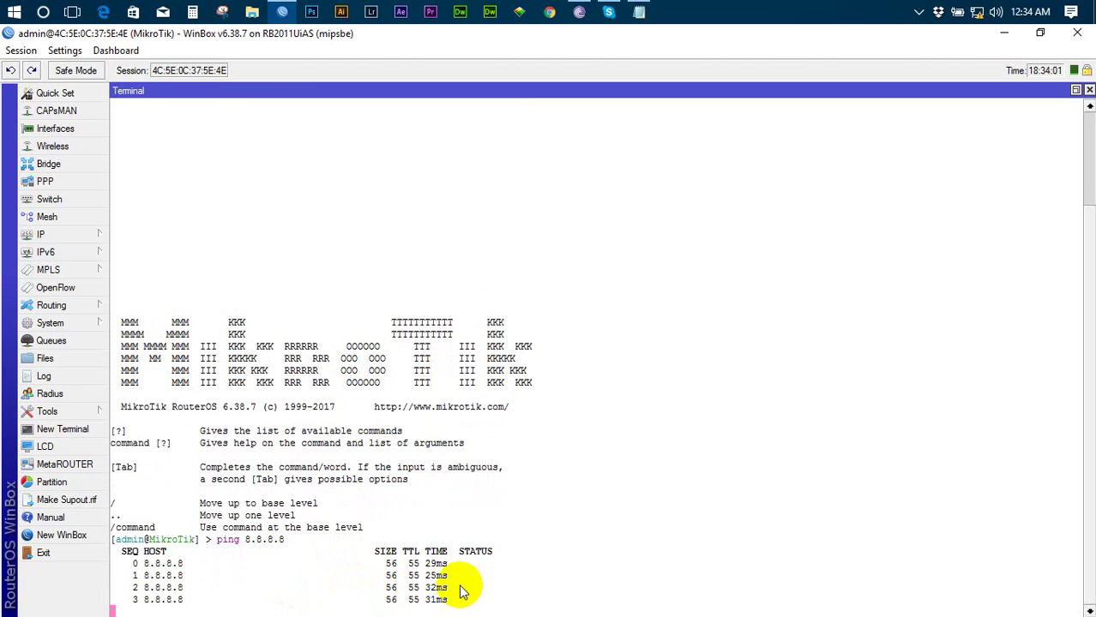
key("ctrl+c")
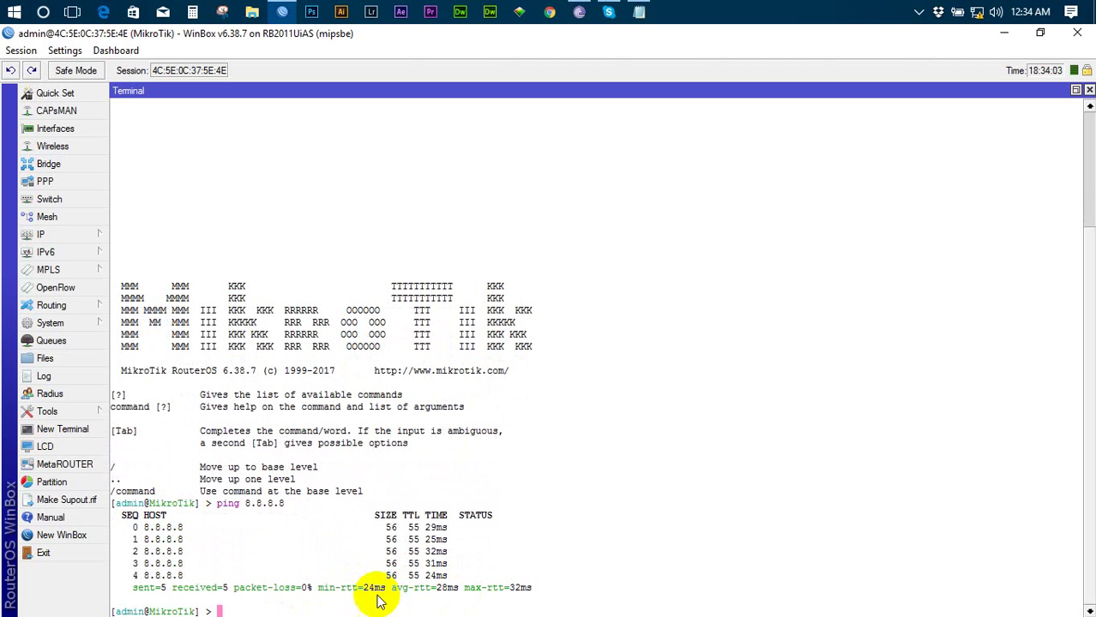
Step: Ping 8.8.8.8 with the graphical Ping tool, and close both the tool and the terminal
left_click(67, 413)
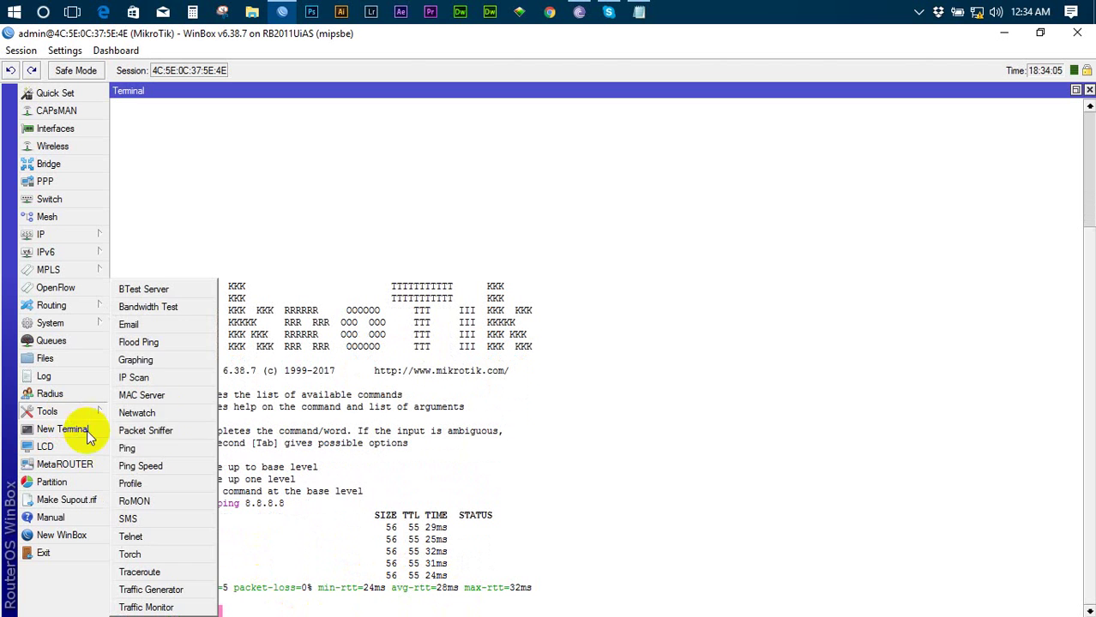
left_click(145, 446)
type("8.8.8.8")
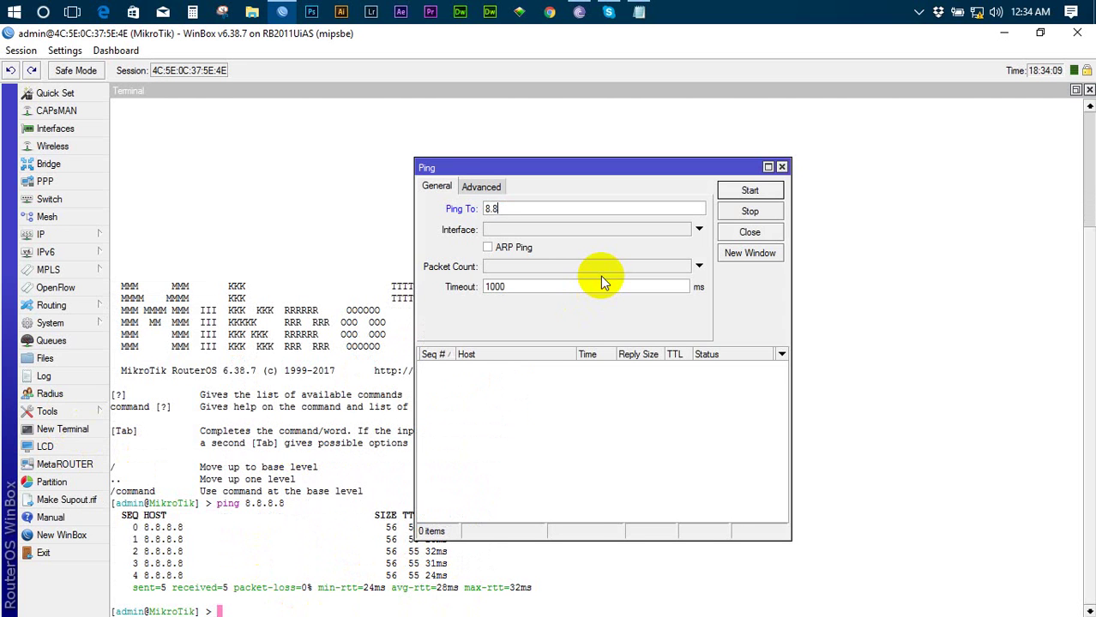
key("Return")
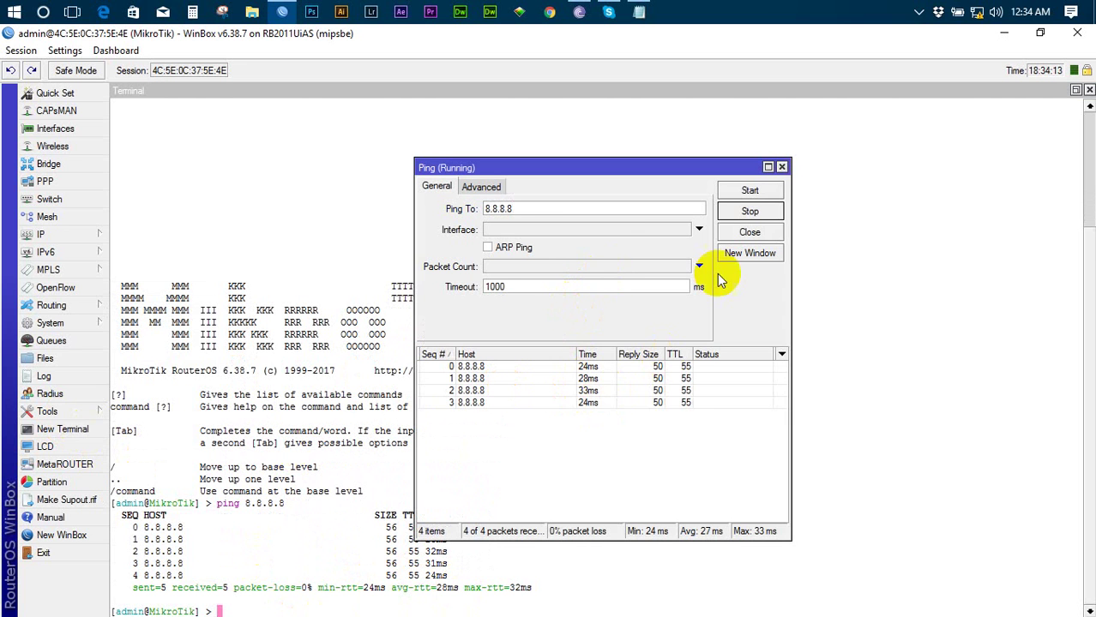
left_click(739, 233)
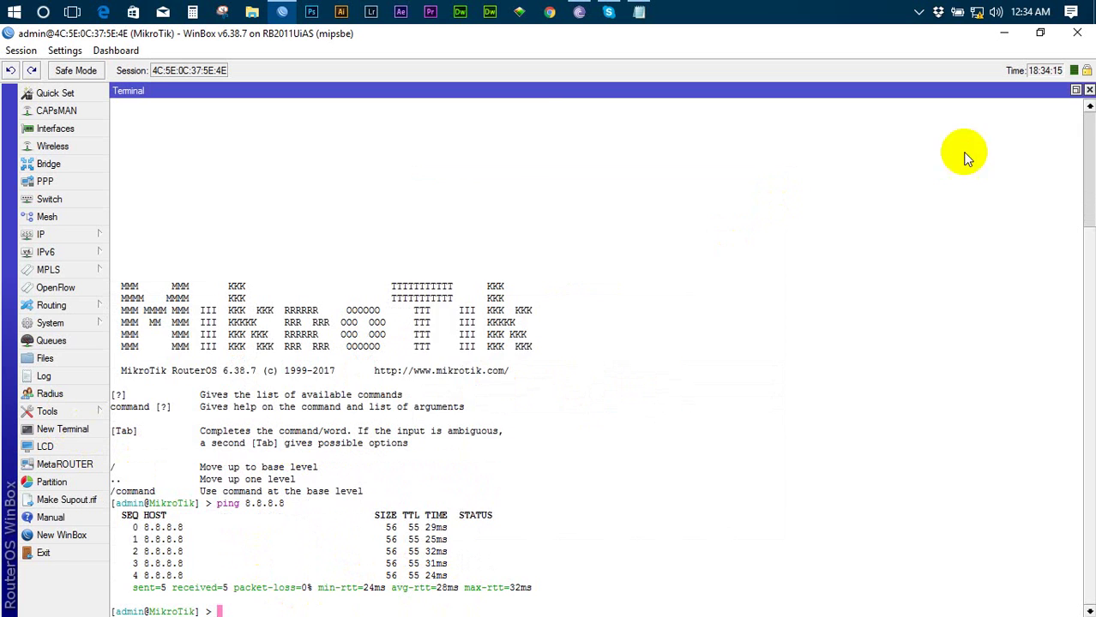
left_click(1089, 90)
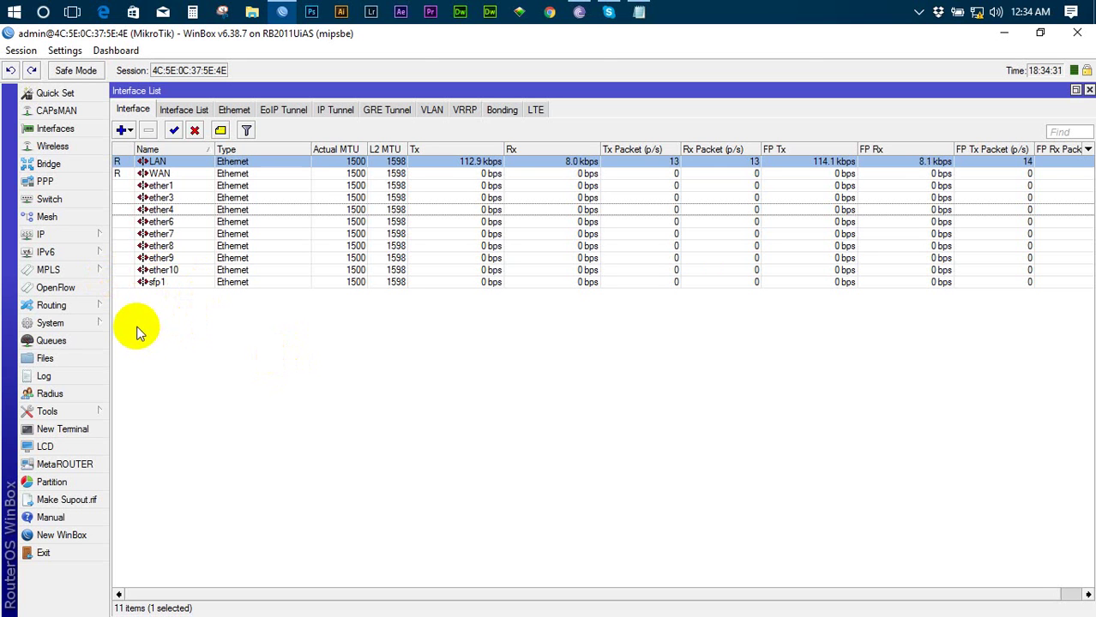
Step: Remove the DHCP client assigned to the WAN interface and close the DHCP client list
left_click(43, 237)
left_click(162, 270)
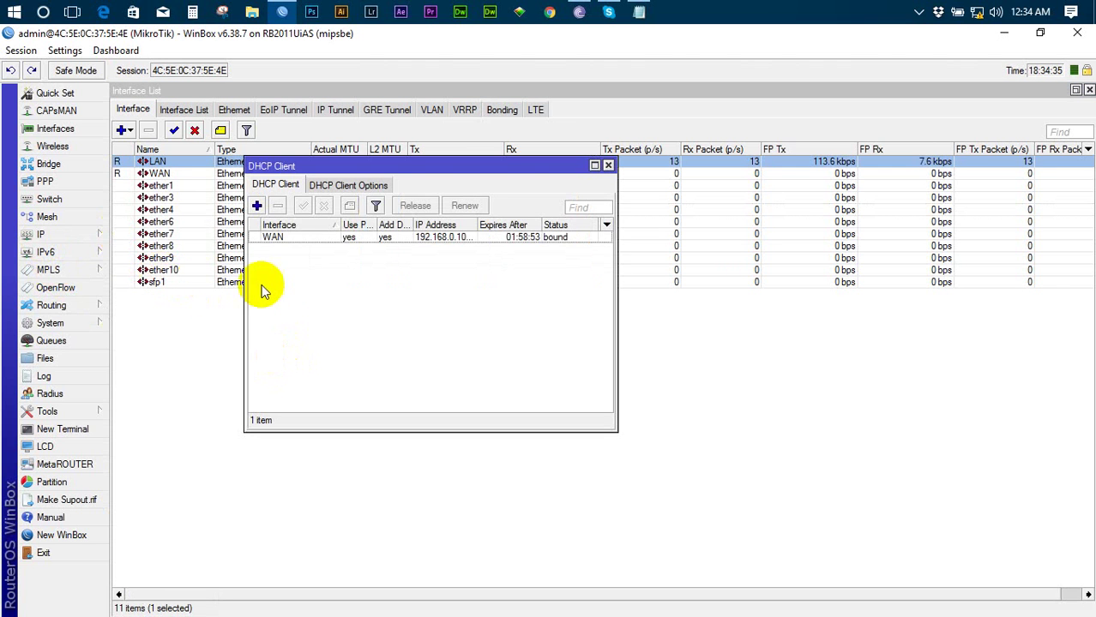
left_click(295, 238)
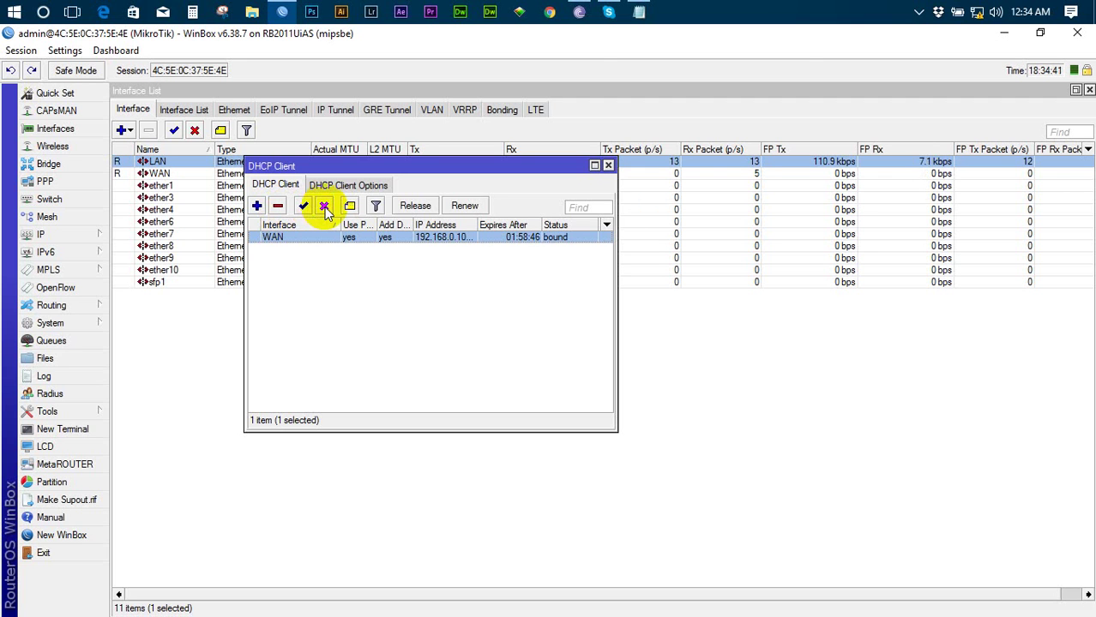
left_click(277, 208)
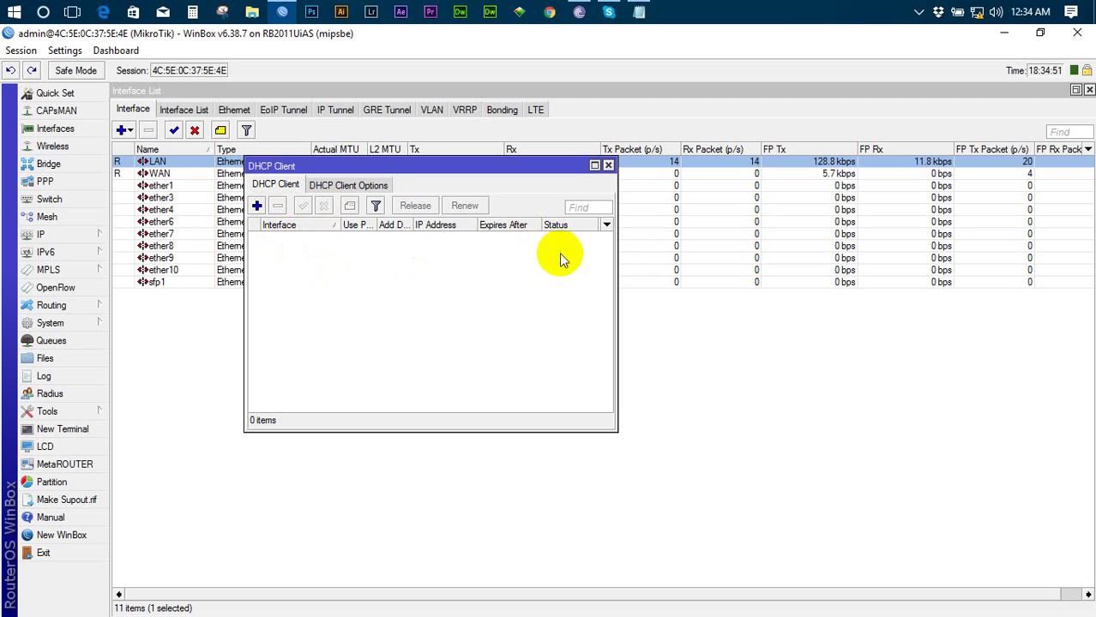
left_click(608, 164)
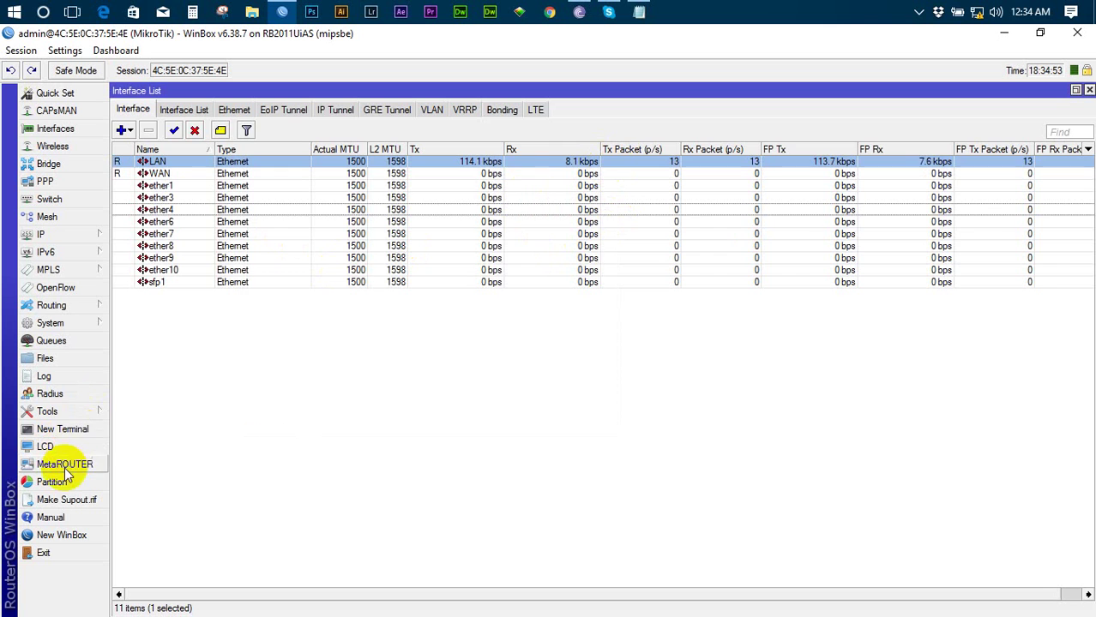
Step: Run ping 8.8.8.8 in a new terminal to recheck connectivity without the DHCP client, and close the terminal
left_click(68, 429)
type("ping 8.8.8.8")
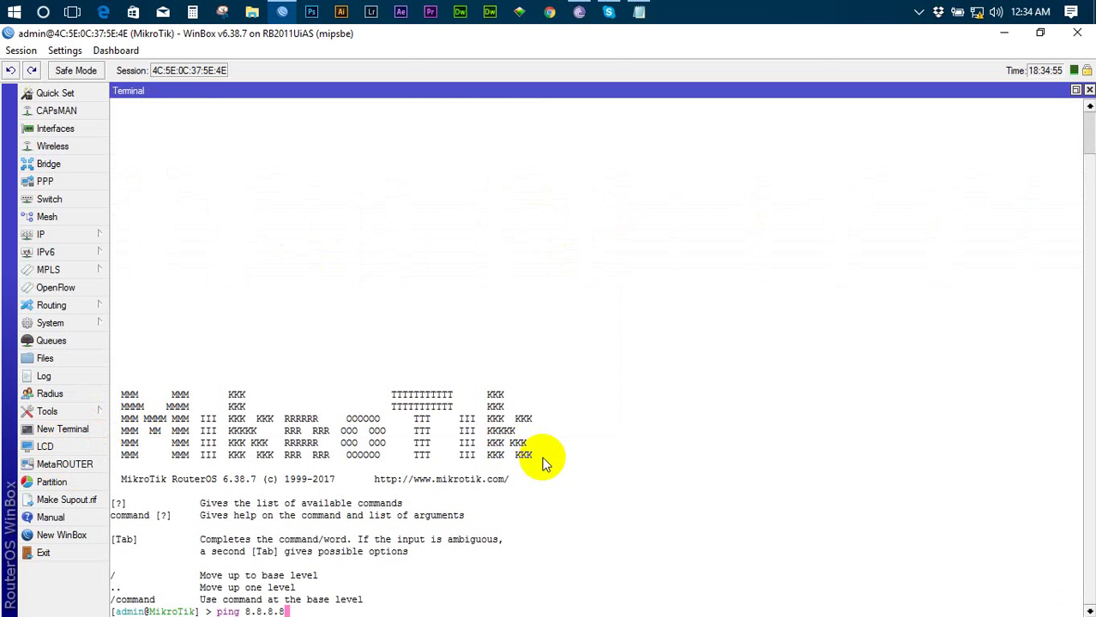
key("Return")
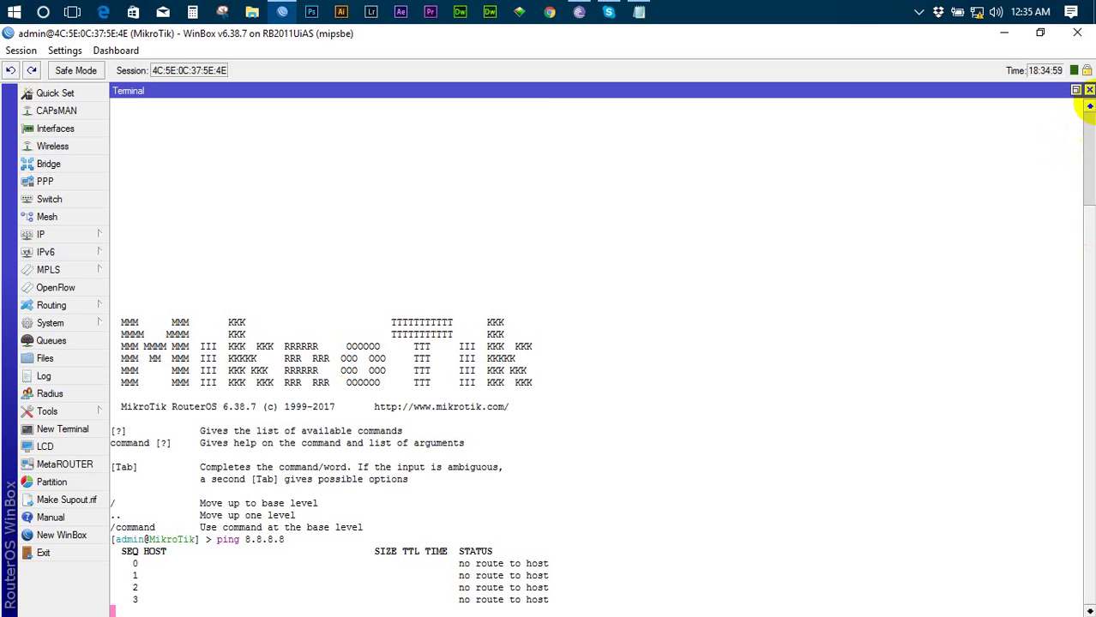
left_click(1089, 91)
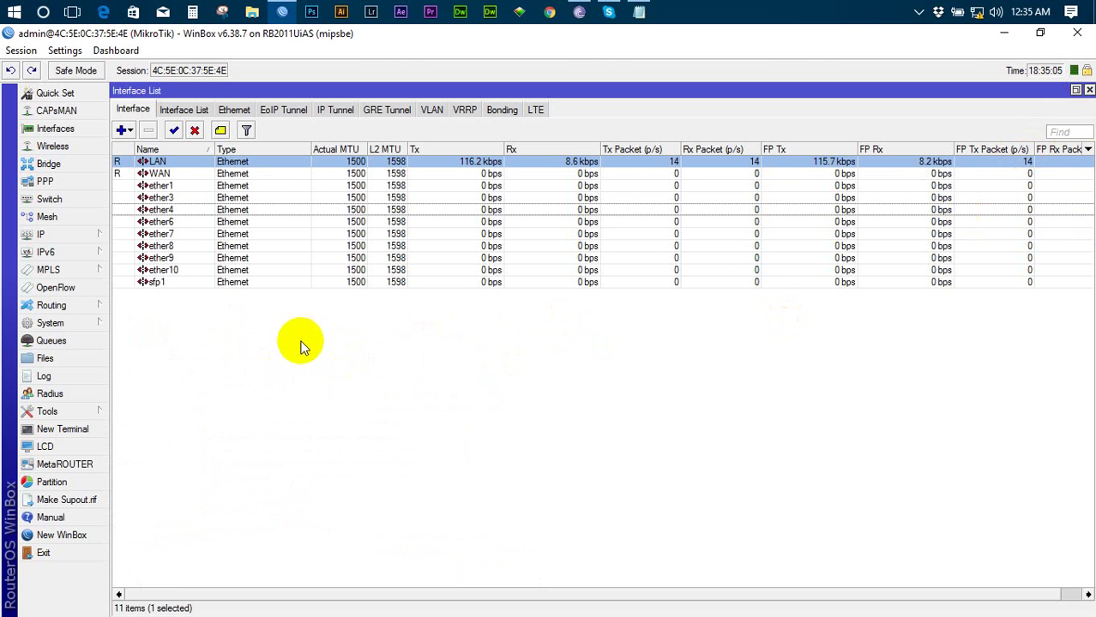
Step: Open a new terminal with a cleared screen and review the IP address and subnet mask noted in Notepad
left_click(76, 432)
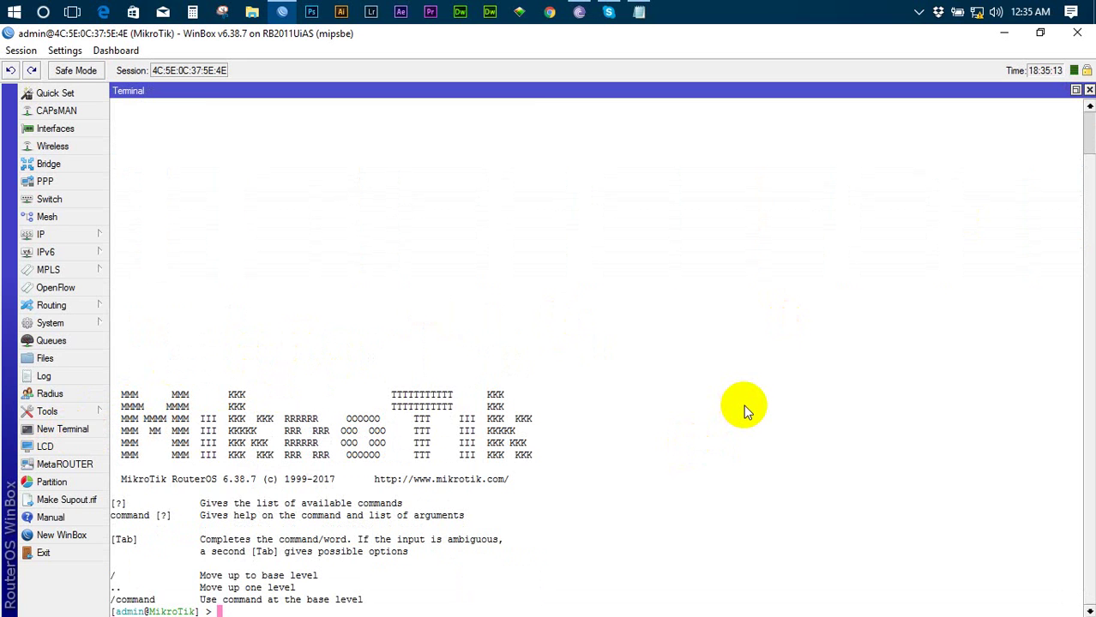
key("ctrl+l")
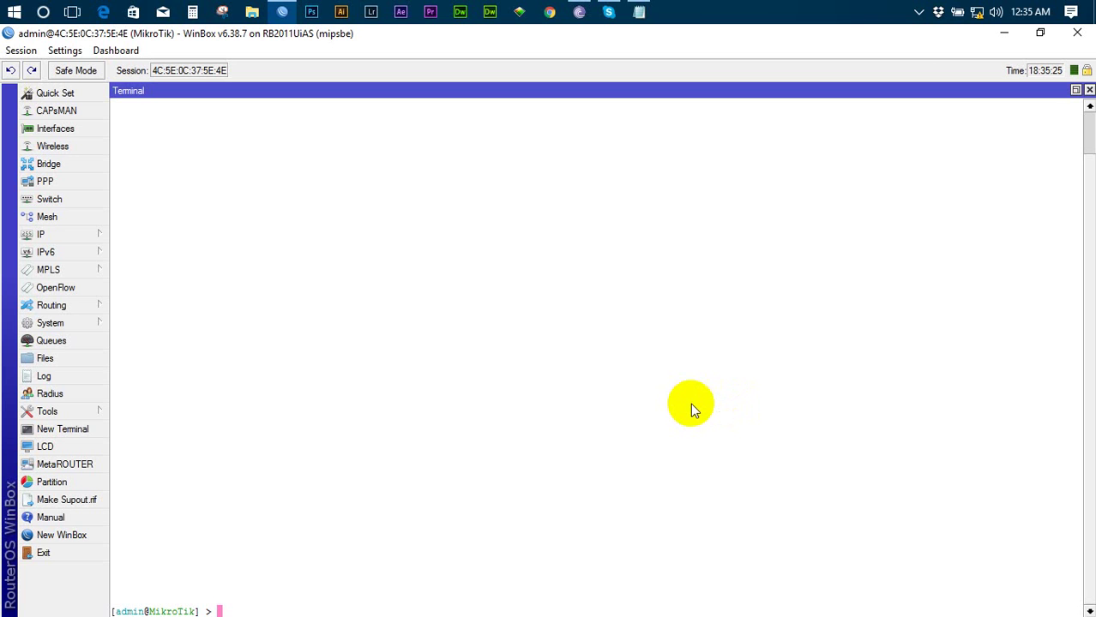
left_click(639, 12)
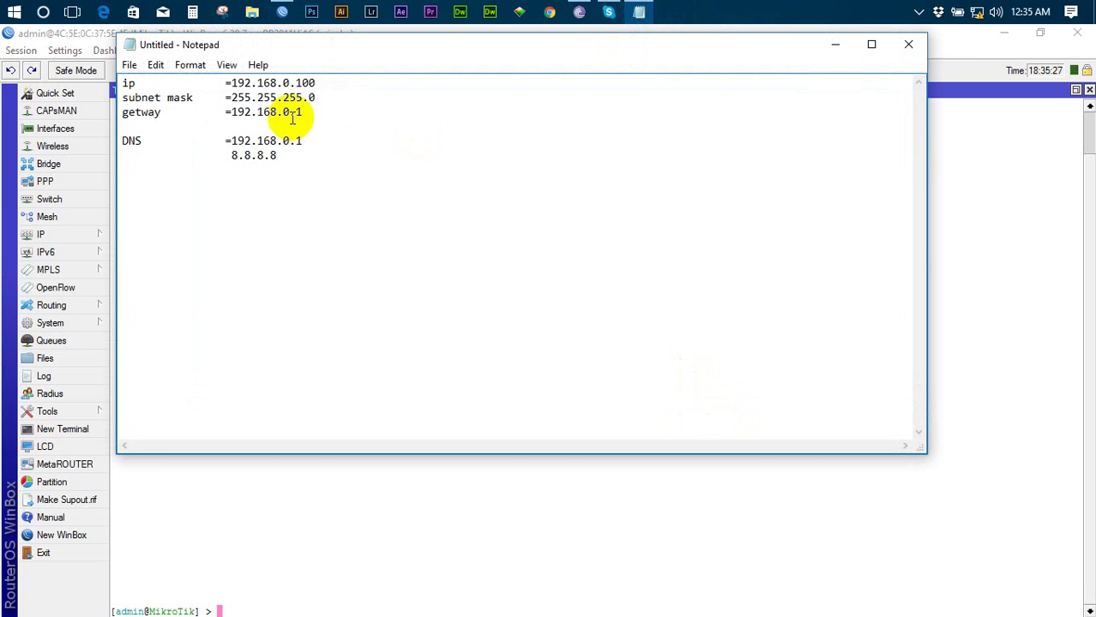
left_click_drag(124, 86, 321, 88)
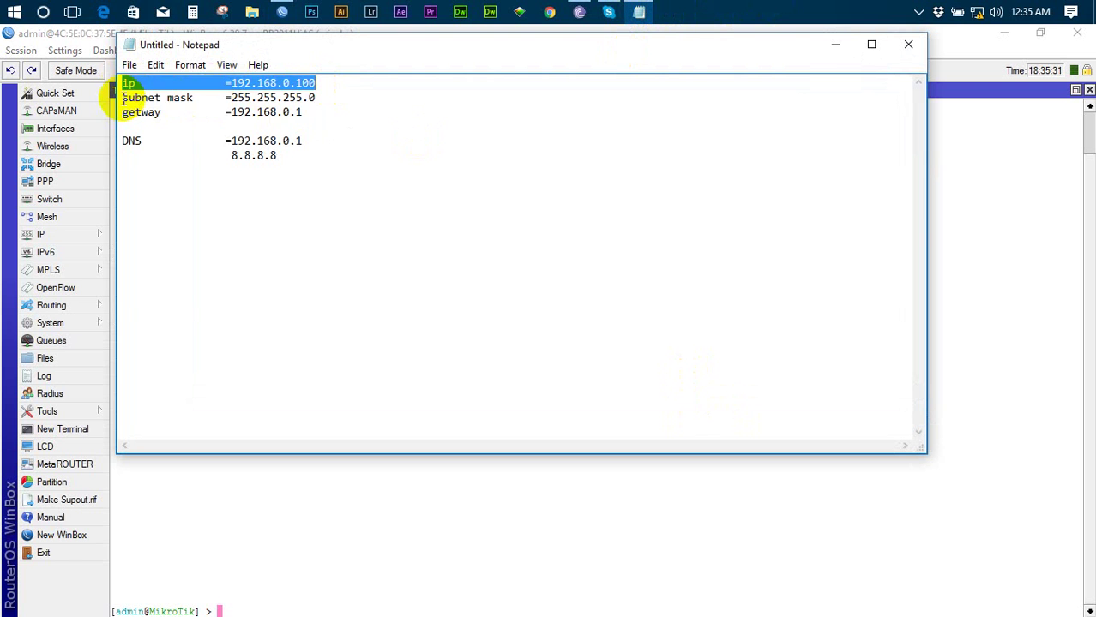
left_click_drag(122, 97, 320, 100)
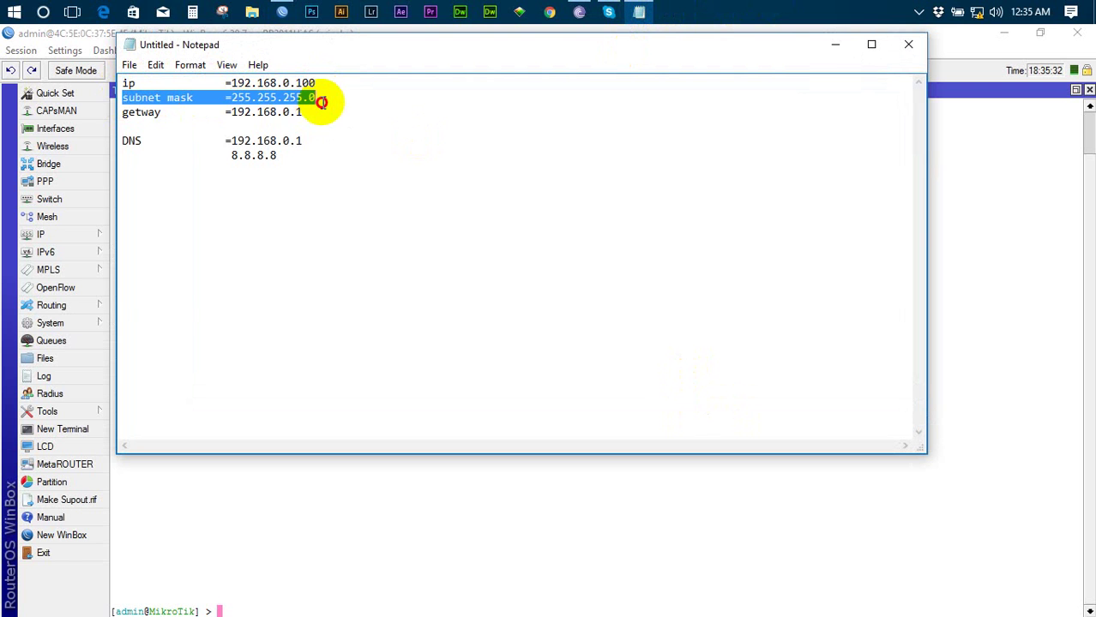
left_click(836, 44)
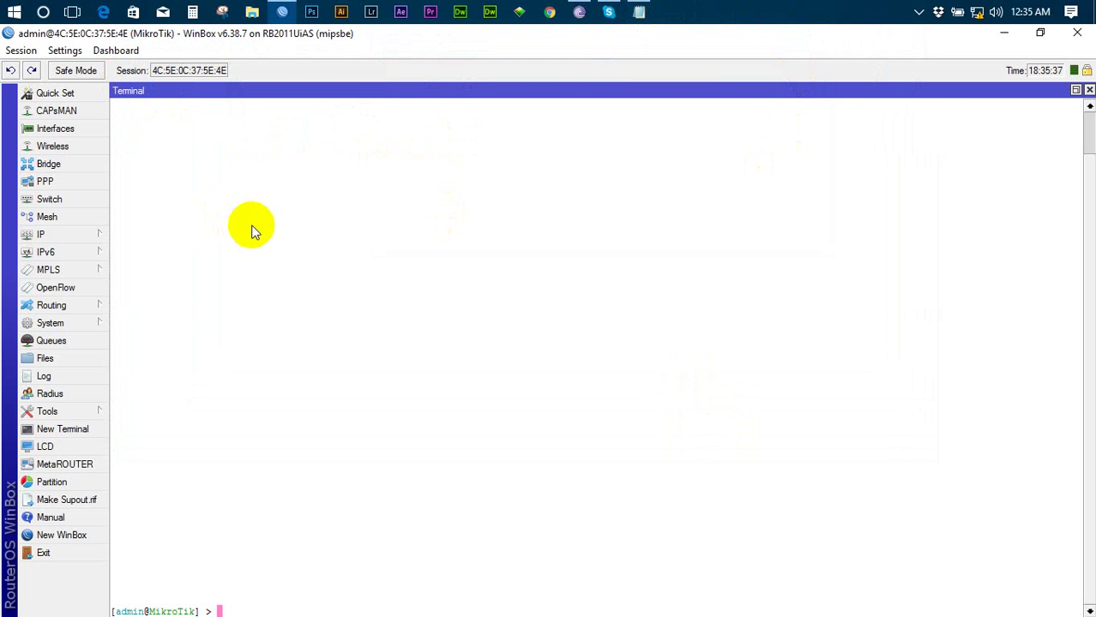
Step: Inspect the router's IP address list, DNS settings and route list for existing entries, consulting the Notepad network notes in between
left_click(86, 237)
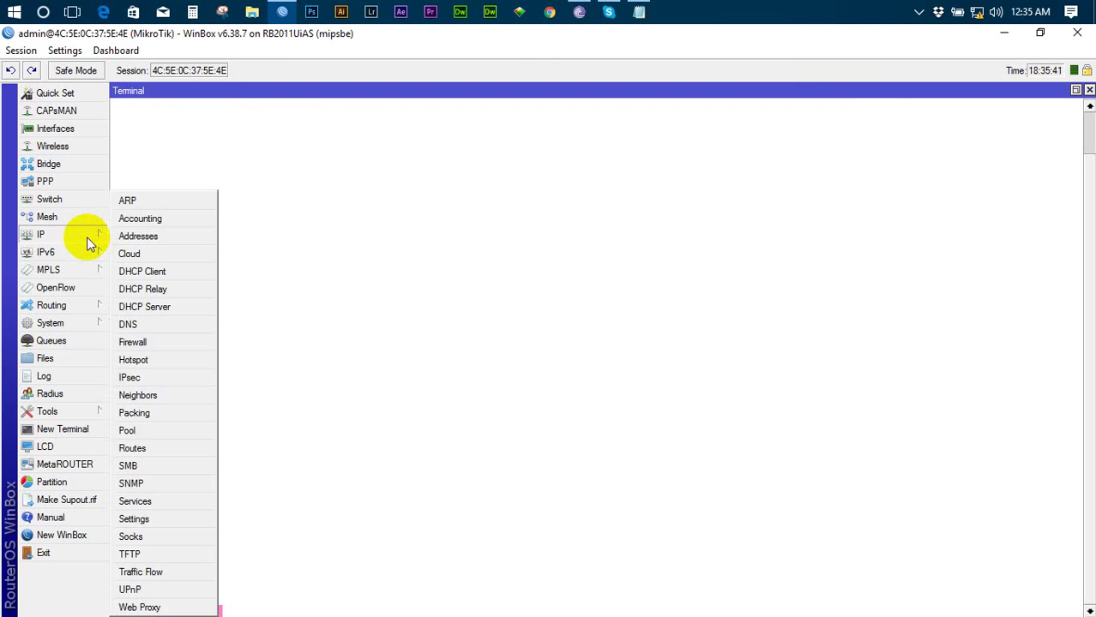
left_click(133, 237)
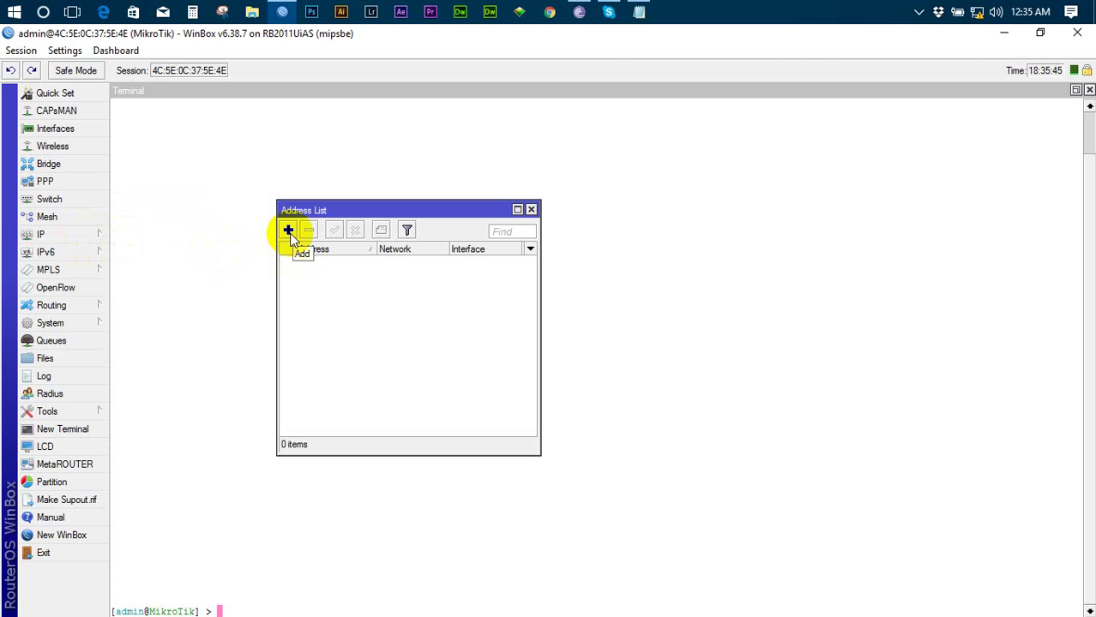
left_click(531, 210)
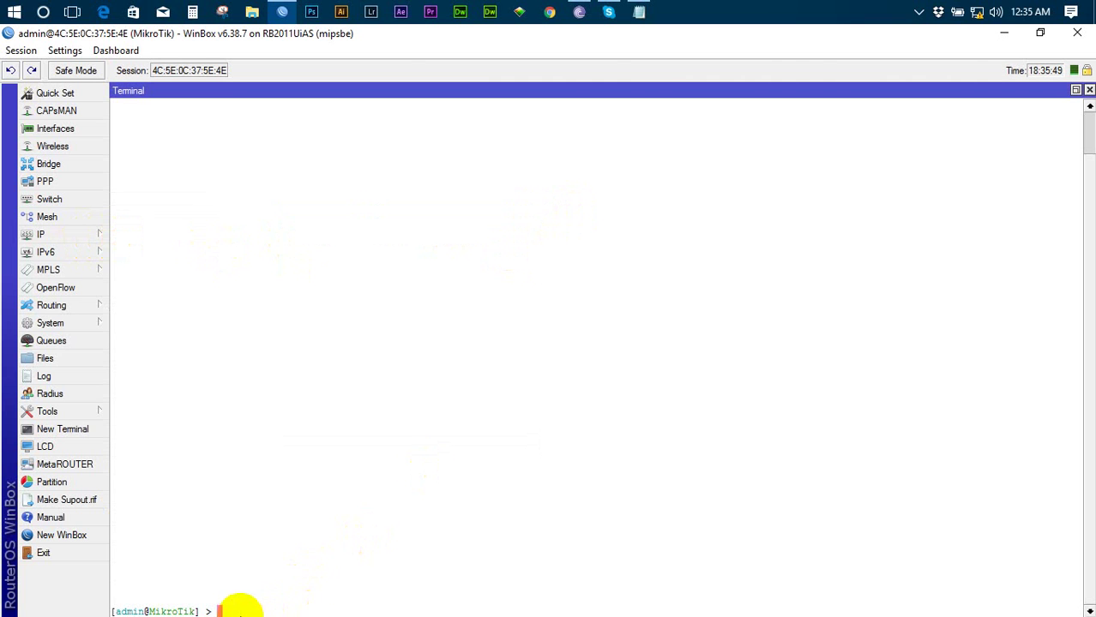
left_click(638, 12)
left_click(831, 44)
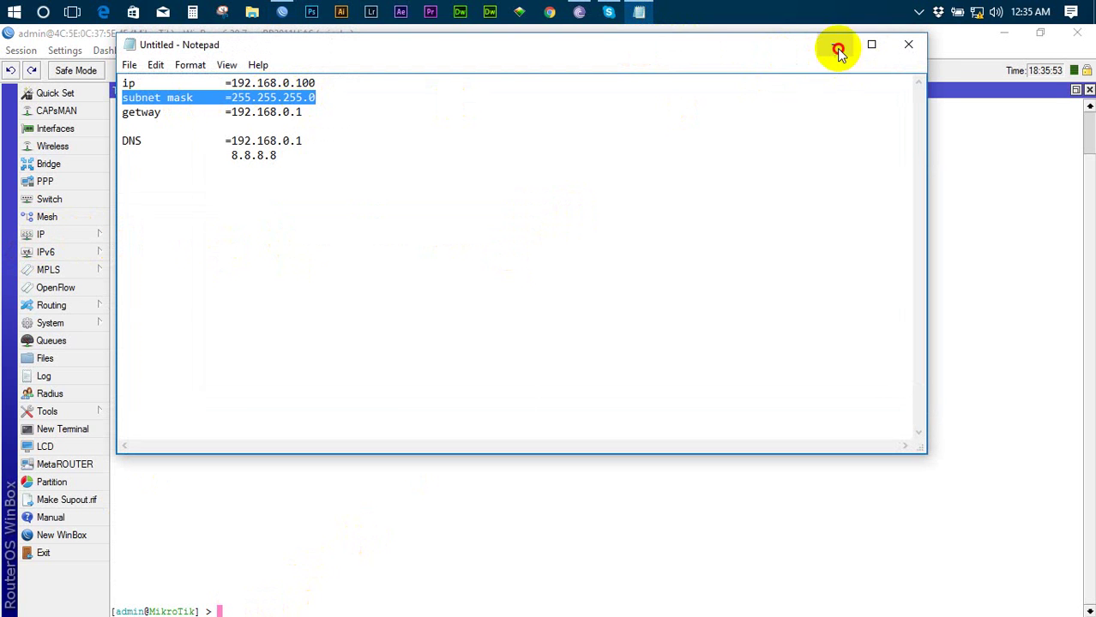
left_click(66, 233)
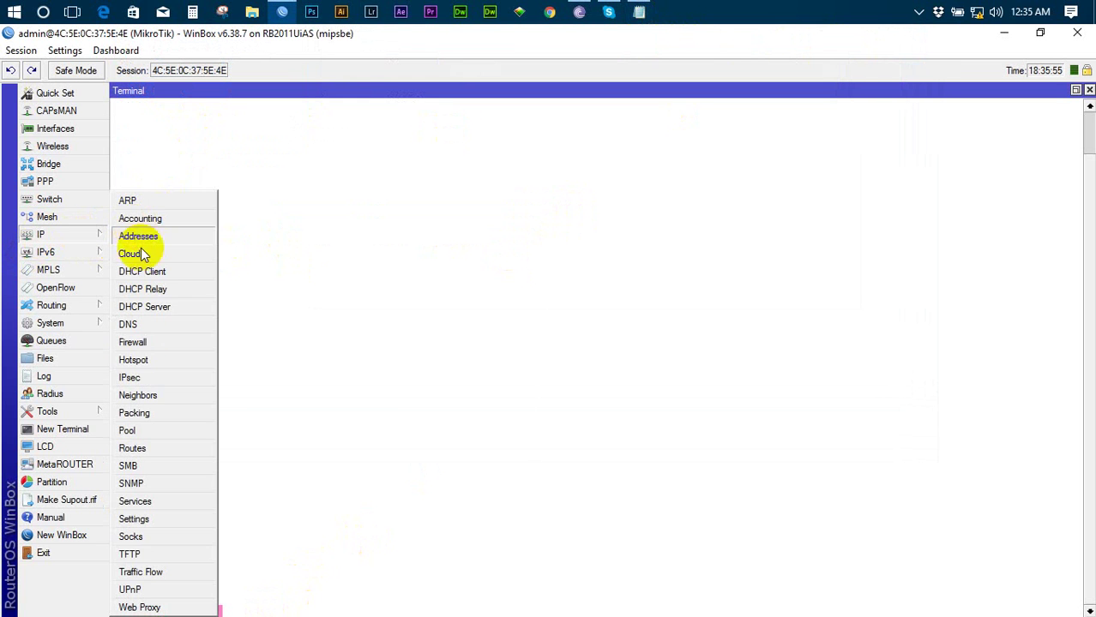
left_click(138, 321)
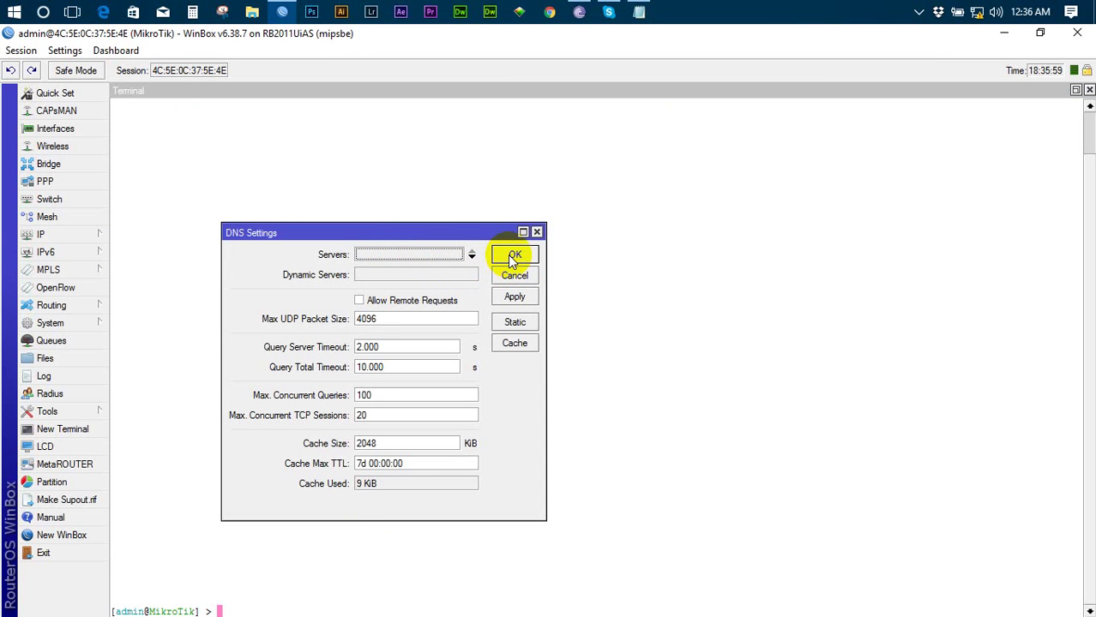
left_click(536, 232)
left_click(80, 235)
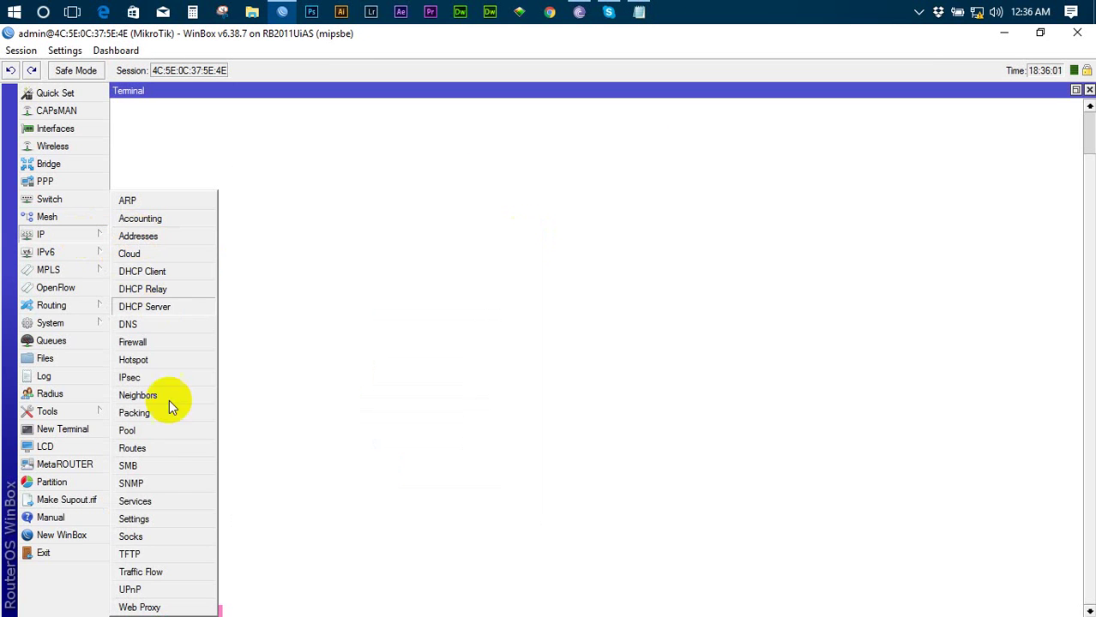
left_click(150, 446)
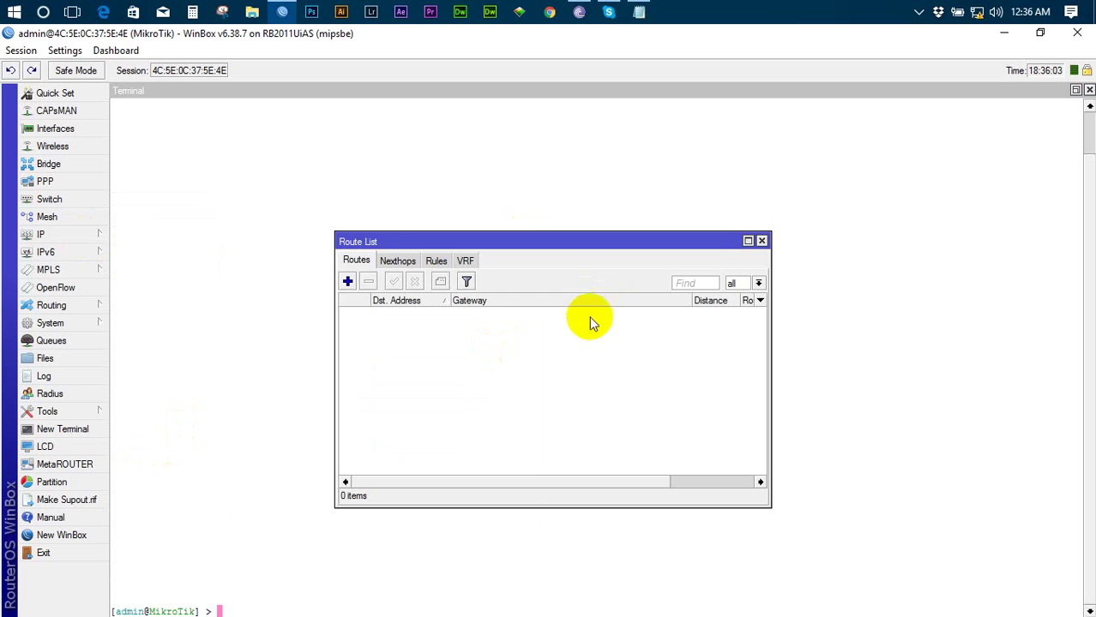
left_click(761, 243)
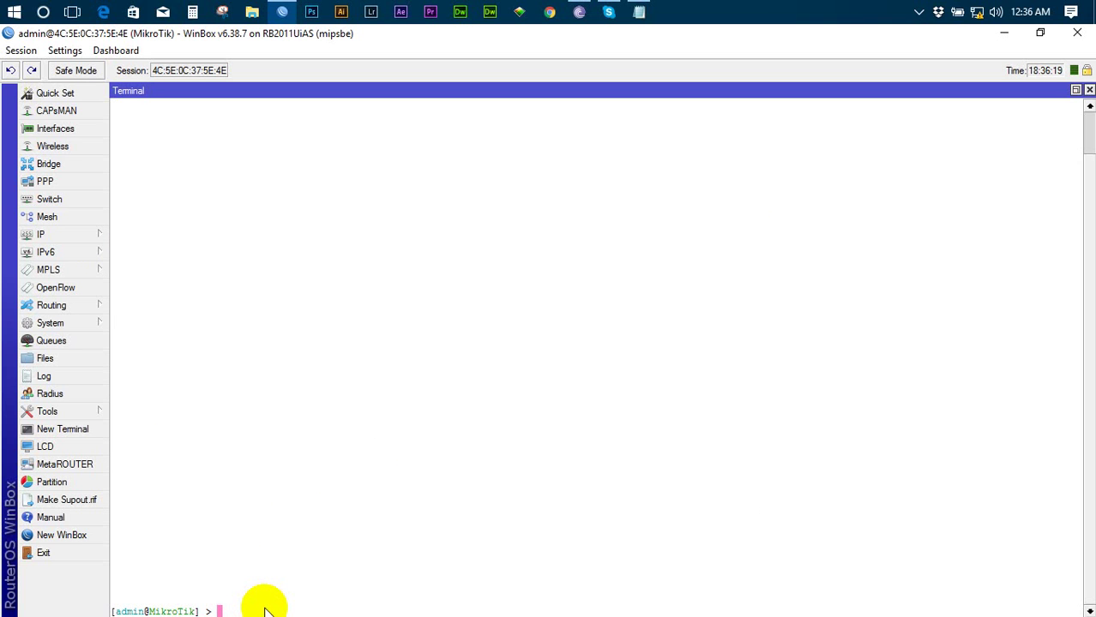
Step: Enter the ip menu in the terminal and begin an address add command
type("ip")
key("Return")
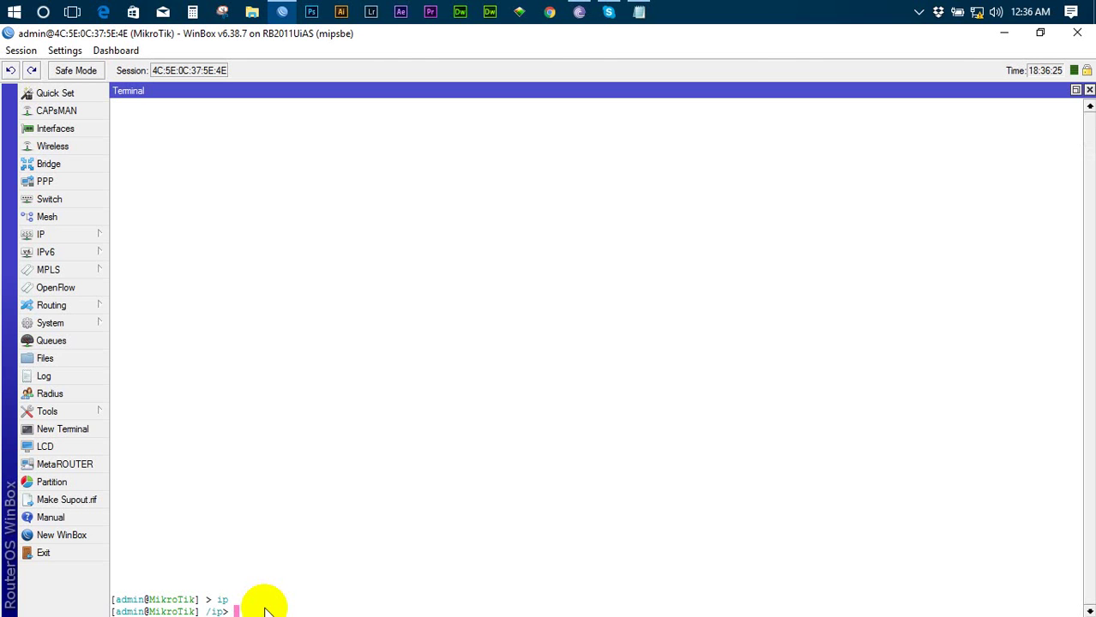
type("address")
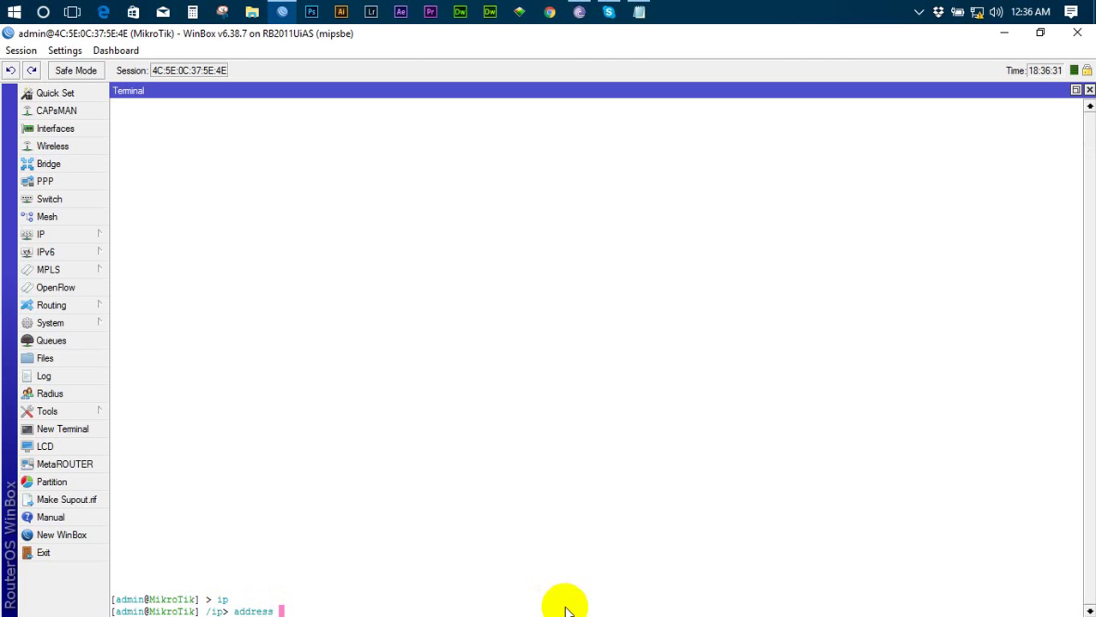
type("add")
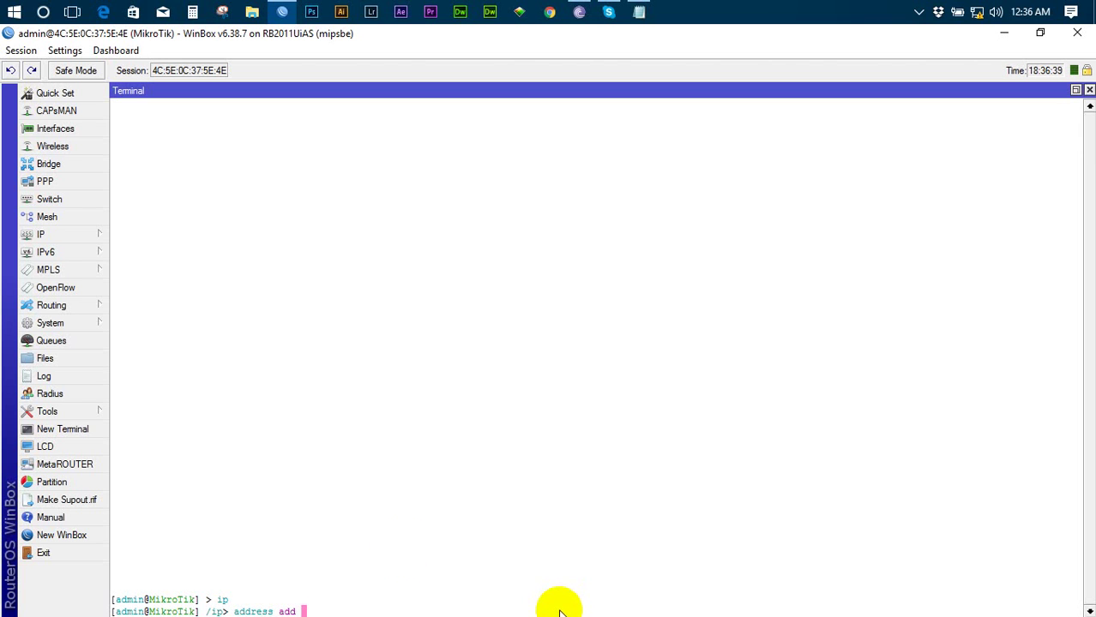
Step: Examine the fields of a blank new address entry in the IP address list, discard it and close the list
left_click(66, 234)
left_click(139, 240)
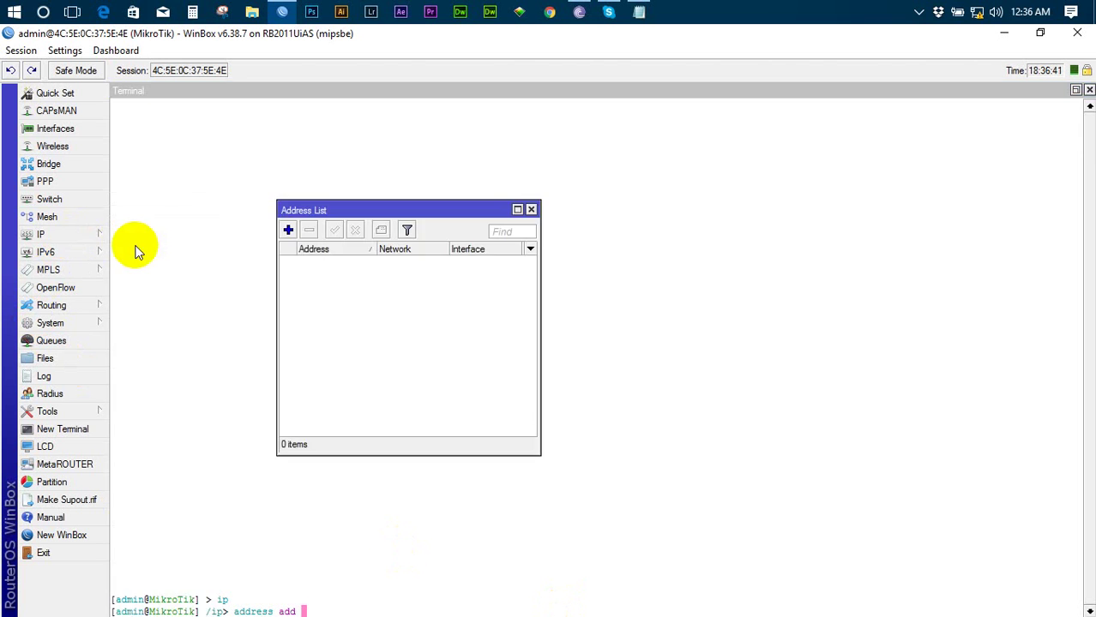
left_click(287, 229)
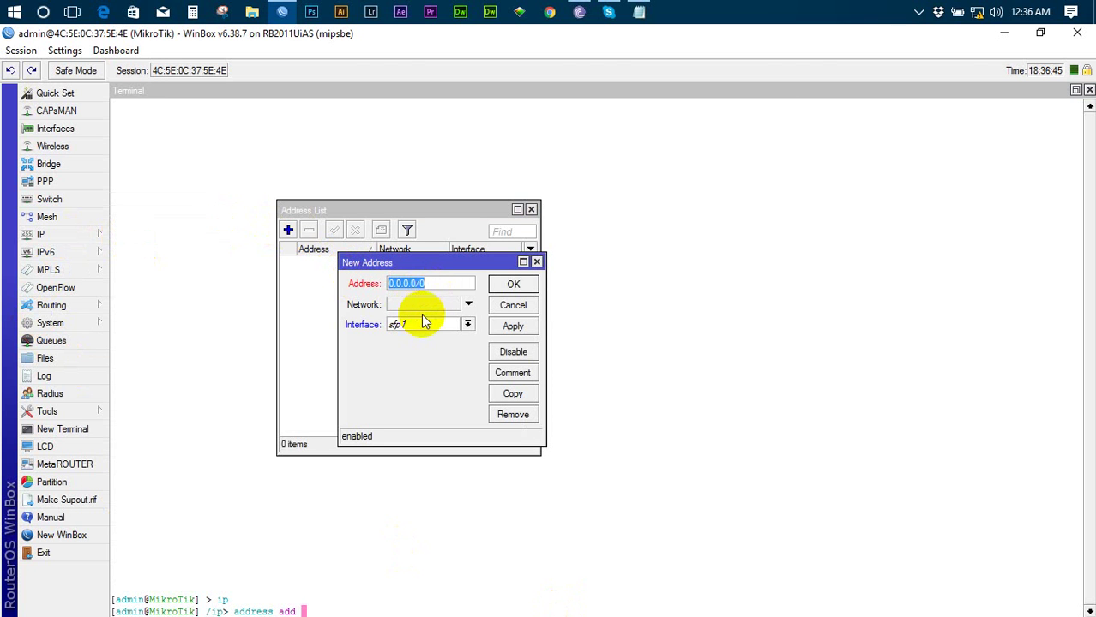
left_click(513, 306)
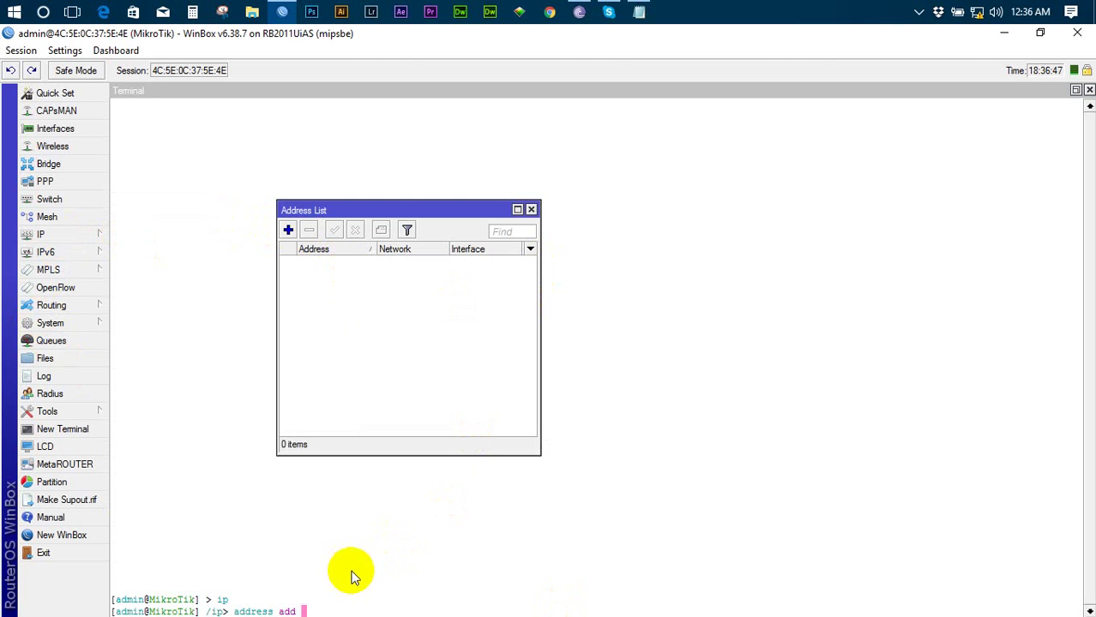
left_click(530, 209)
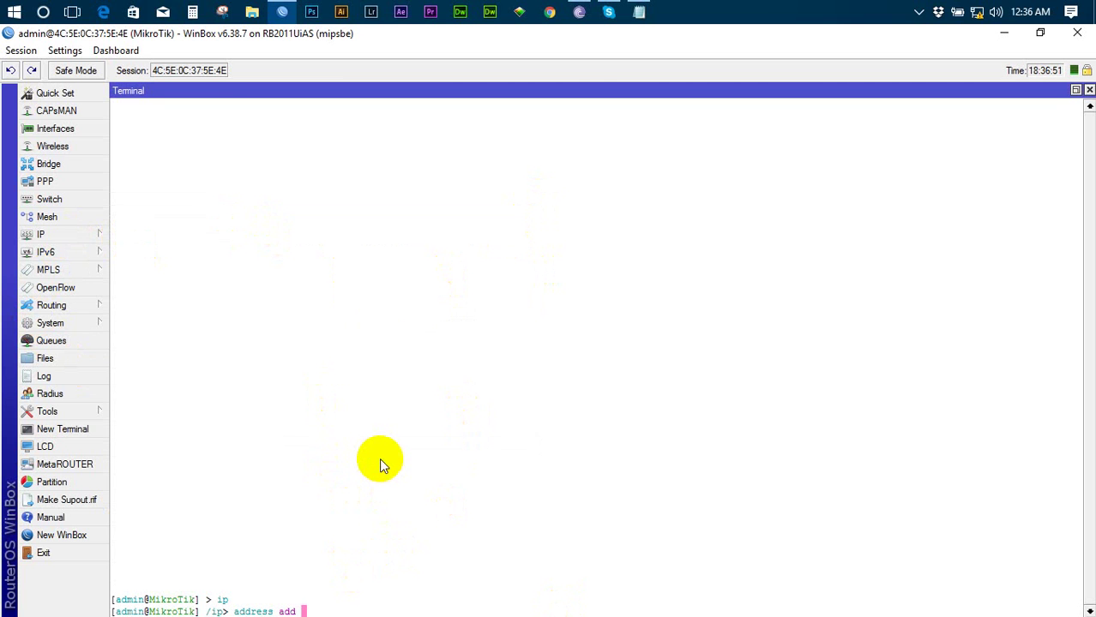
Step: Complete the command with address=192.168.0.100/24 and interface=WAN, listing the available interfaces before choosing
type("address=192.168.0.100")
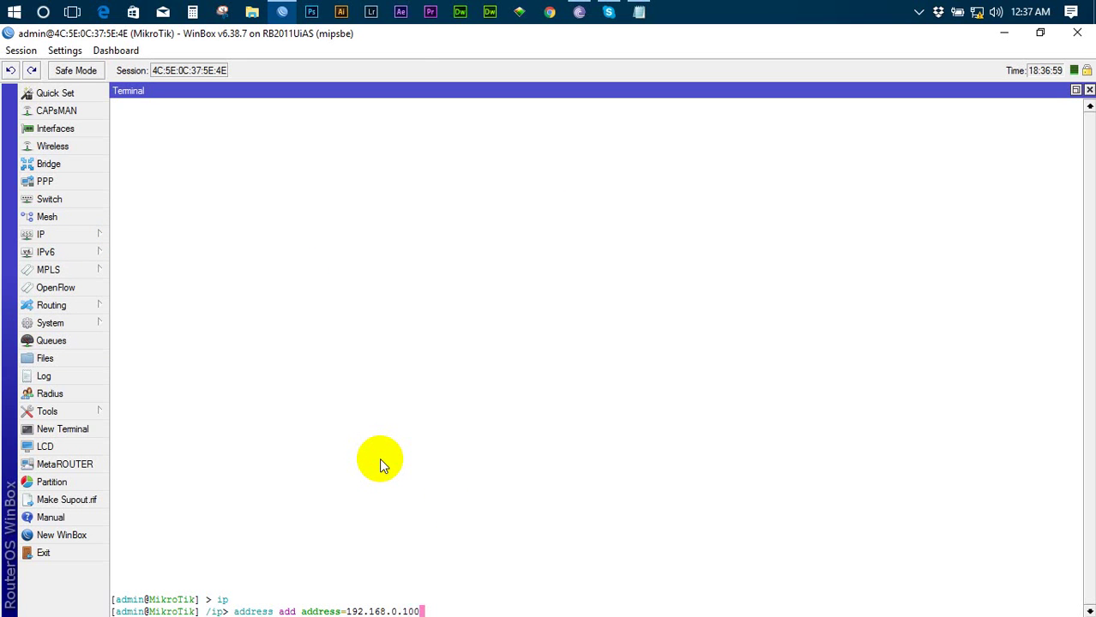
type("/24")
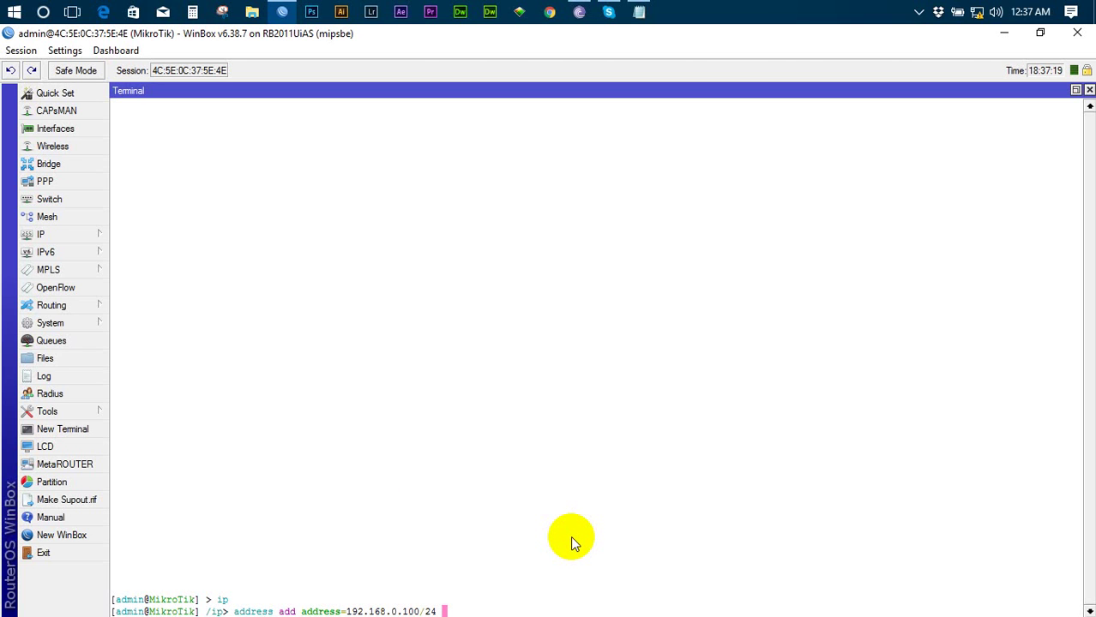
type("interface=")
key("Tab")
key("Tab")
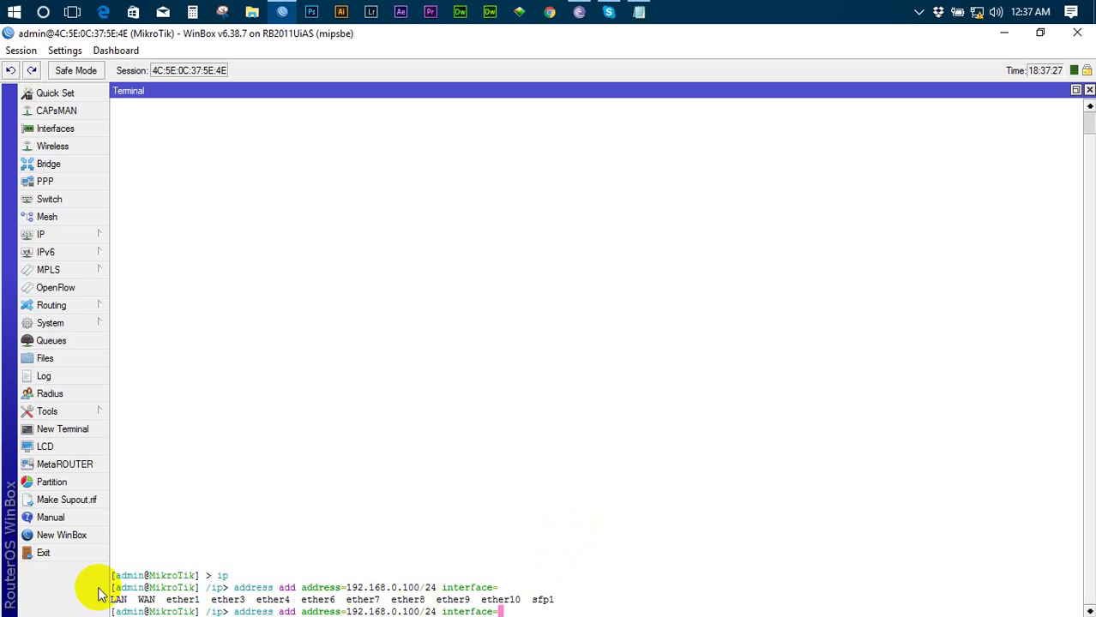
double_click(142, 600)
left_click(507, 609)
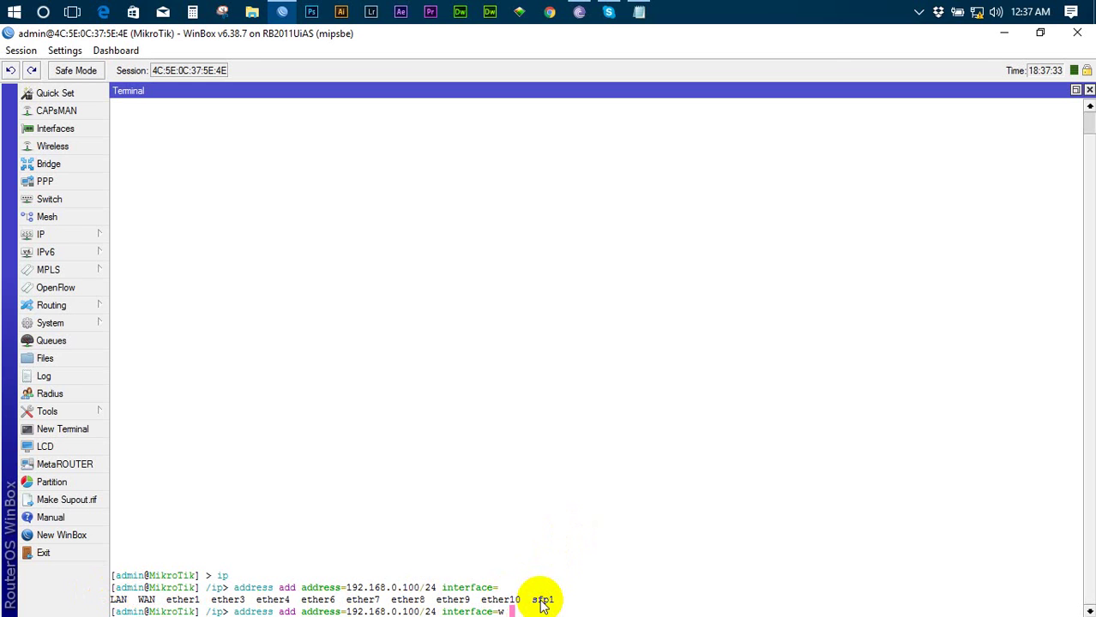
type("WAN")
type("net")
left_click(564, 613)
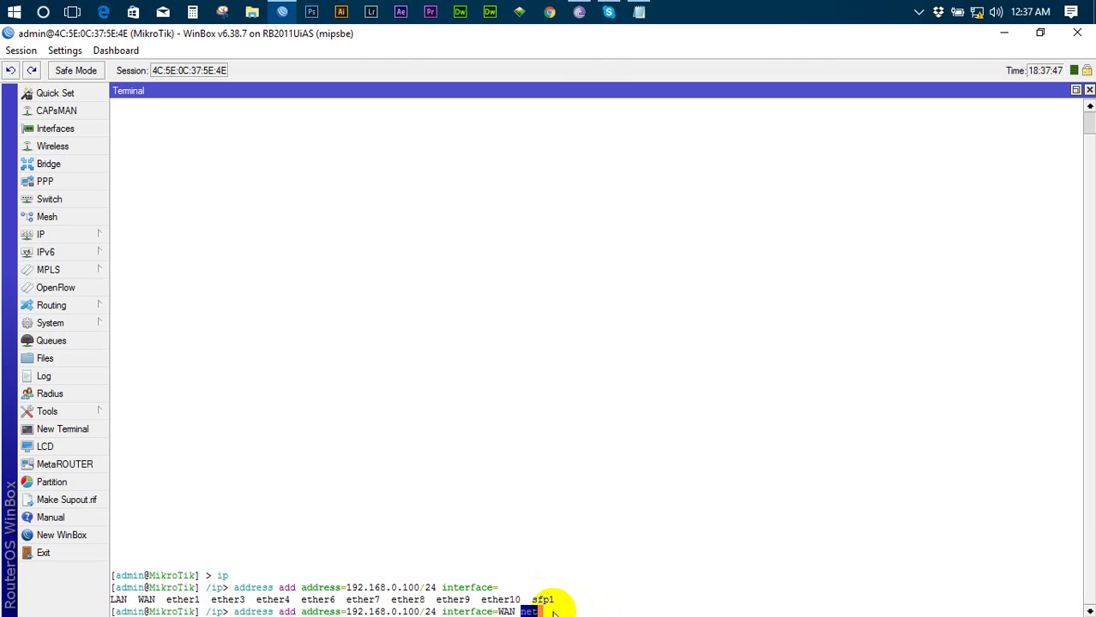
key("BackSpace")
key("BackSpace")
key("Tab")
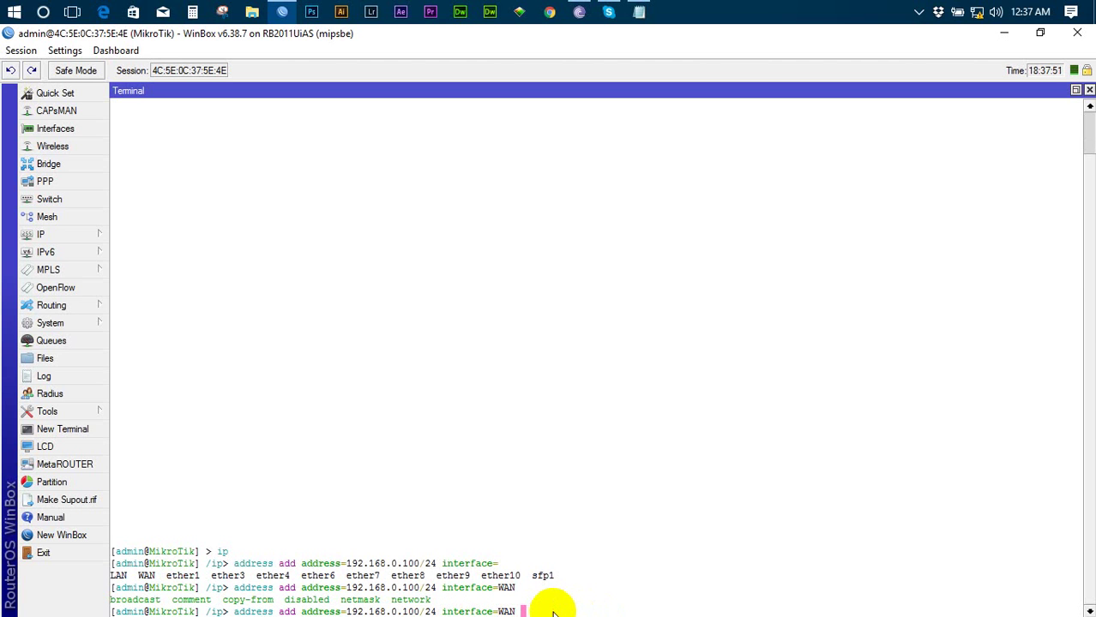
type("net")
type("wor")
type("k")
type("=")
key("BackSpace")
key("BackSpace")
key("BackSpace")
key("BackSpace")
key("BackSpace")
key("BackSpace")
key("BackSpace")
key("BackSpace")
key("BackSpace")
key("Tab")
key("Tab")
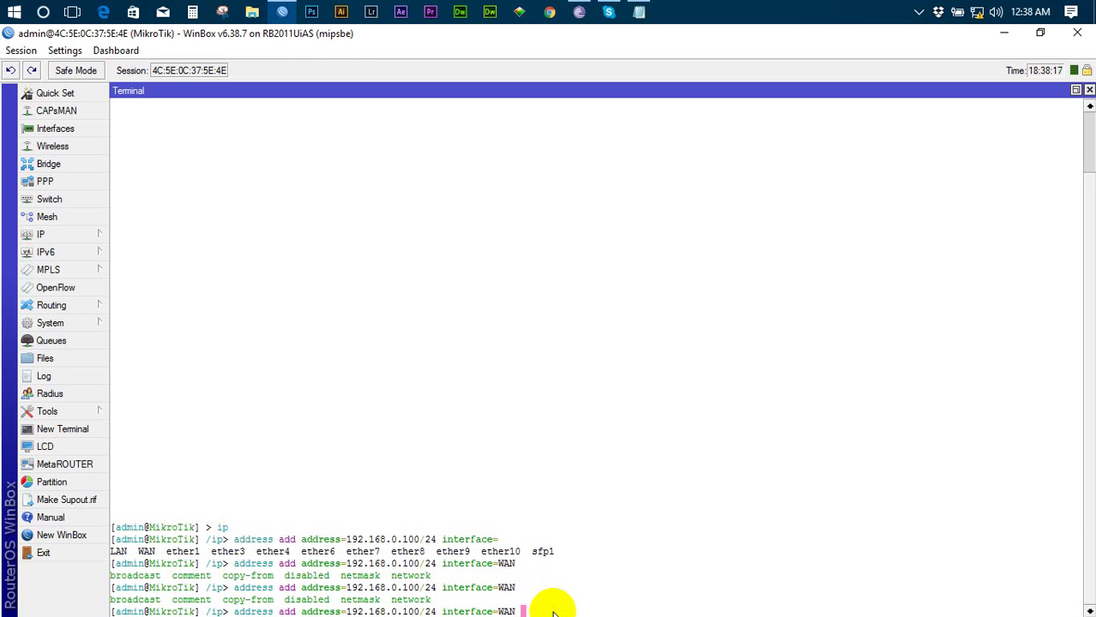
Step: Run the address add command for 192.168.0.100/24 on WAN without a network parameter
type("net")
key("BackSpace")
key("BackSpace")
key("BackSpace")
key("BackSpace")
key("Return")
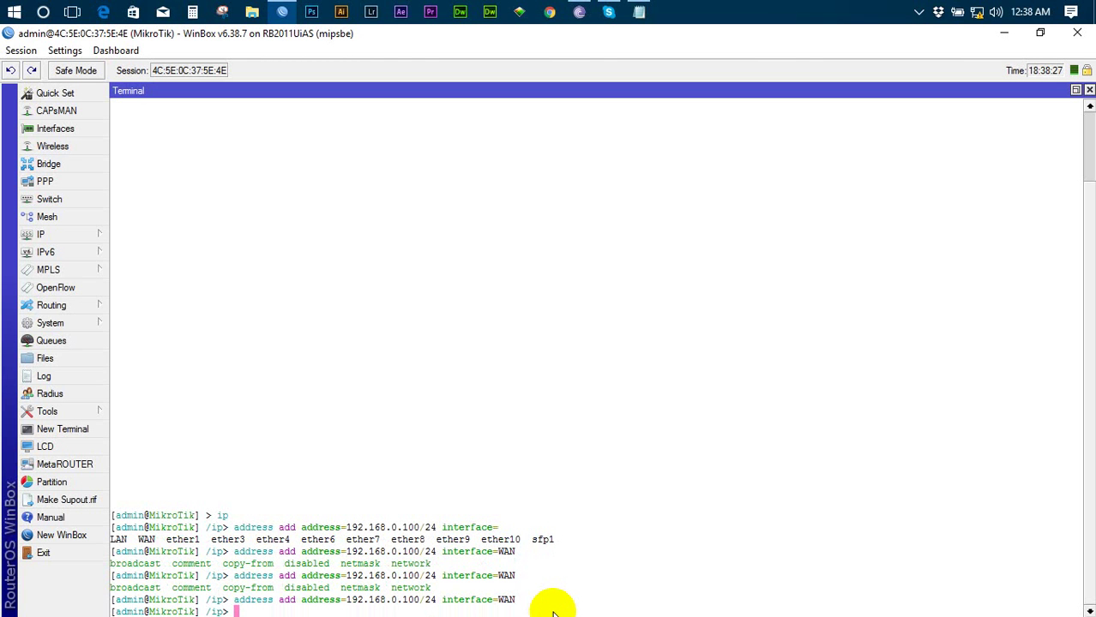
Step: Run address print in the terminal to list the configured IP addresses
key("Up")
key("BackSpace")
key("BackSpace")
key("BackSpace")
key("BackSpace")
key("BackSpace")
key("BackSpace")
key("BackSpace")
key("BackSpace")
key("BackSpace")
key("BackSpace")
key("BackSpace")
key("BackSpace")
key("BackSpace")
key("BackSpace")
key("BackSpace")
key("BackSpace")
key("BackSpace")
key("BackSpace")
key("BackSpace")
key("BackSpace")
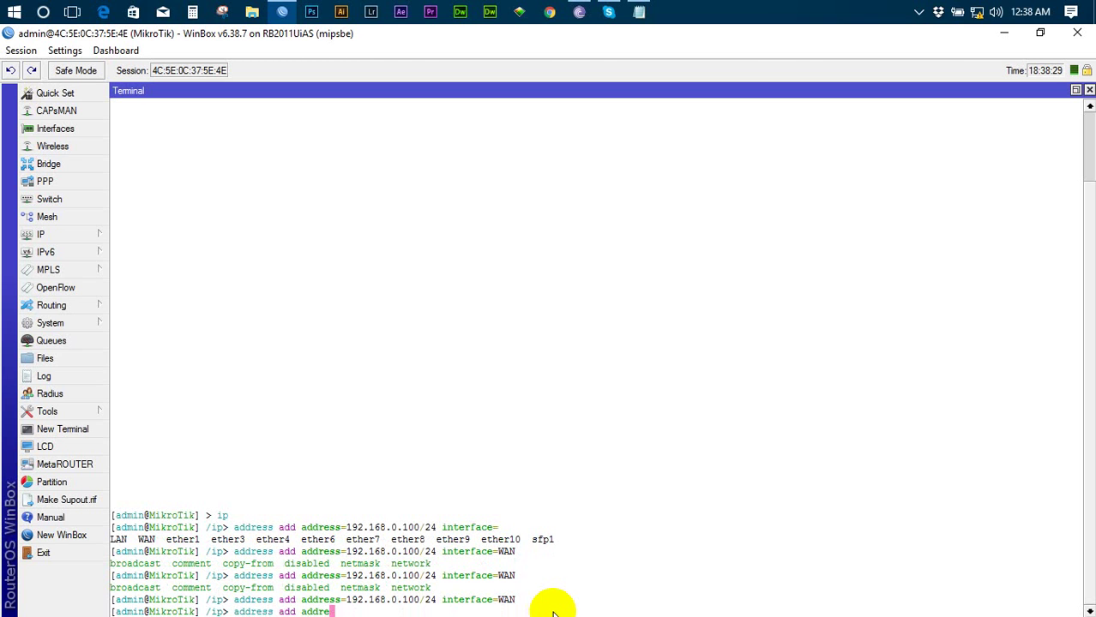
key("BackSpace")
key("BackSpace")
key("BackSpace")
key("BackSpace")
key("BackSpace")
key("BackSpace")
key("BackSpace")
key("BackSpace")
key("BackSpace")
type("print")
key("Return")
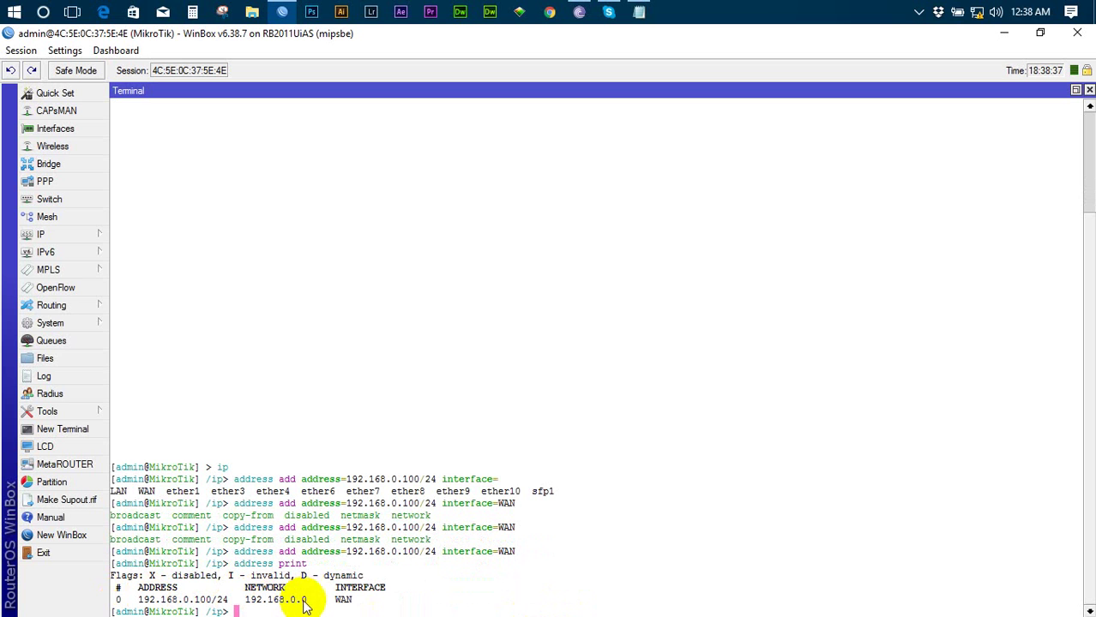
Step: Inspect the WAN entry's address, network and interface in the IP address list, and close both windows without changes
left_click(69, 237)
left_click(139, 237)
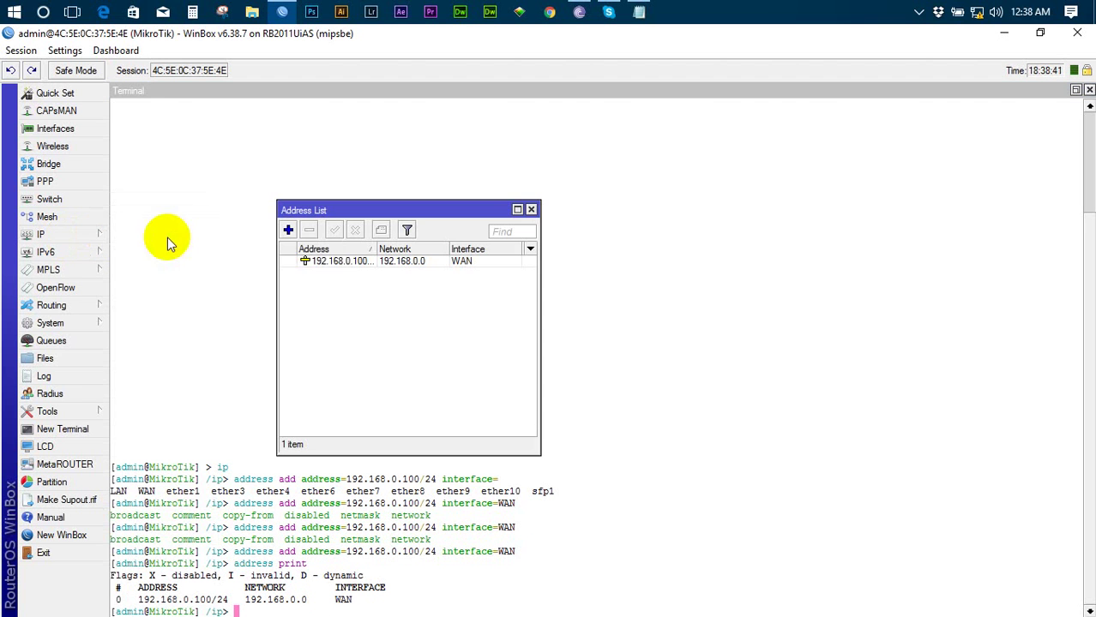
left_click(339, 267)
double_click(340, 267)
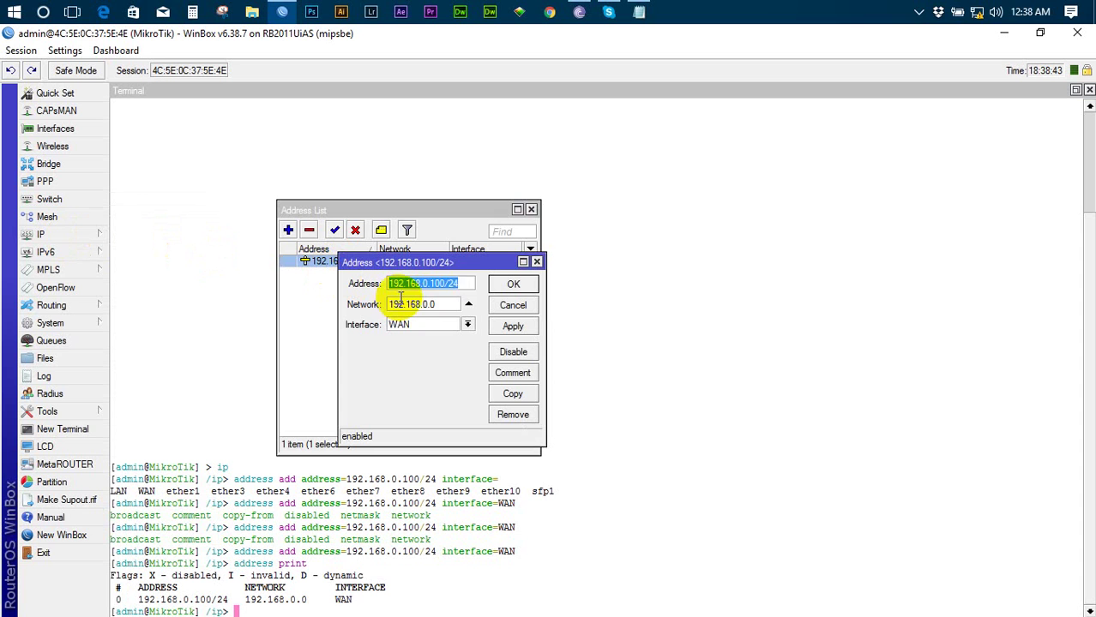
left_click(463, 283)
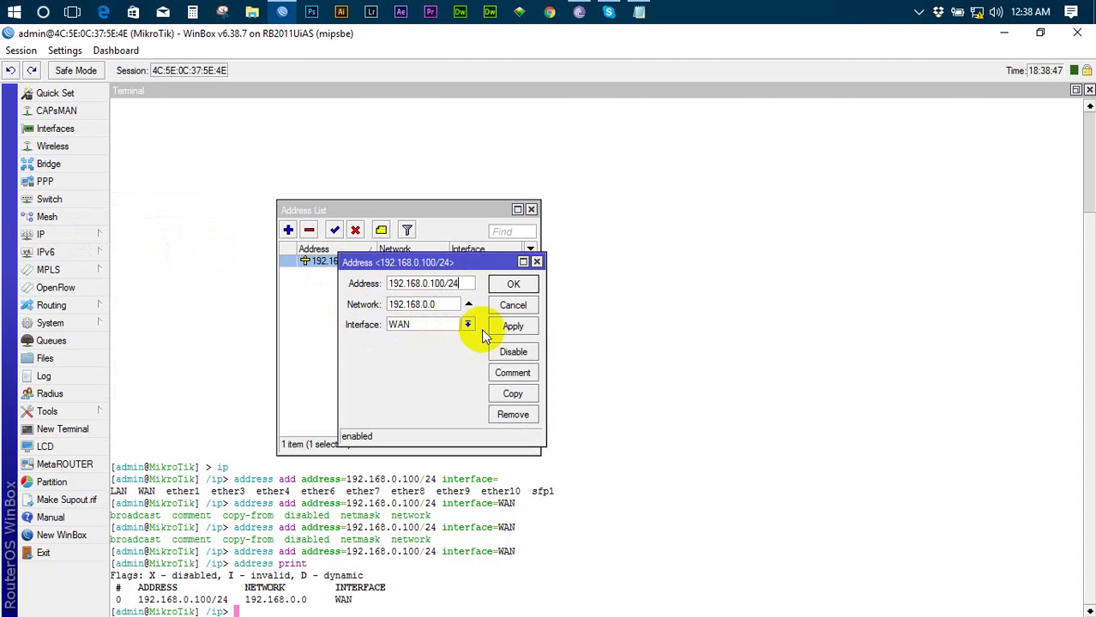
left_click(507, 311)
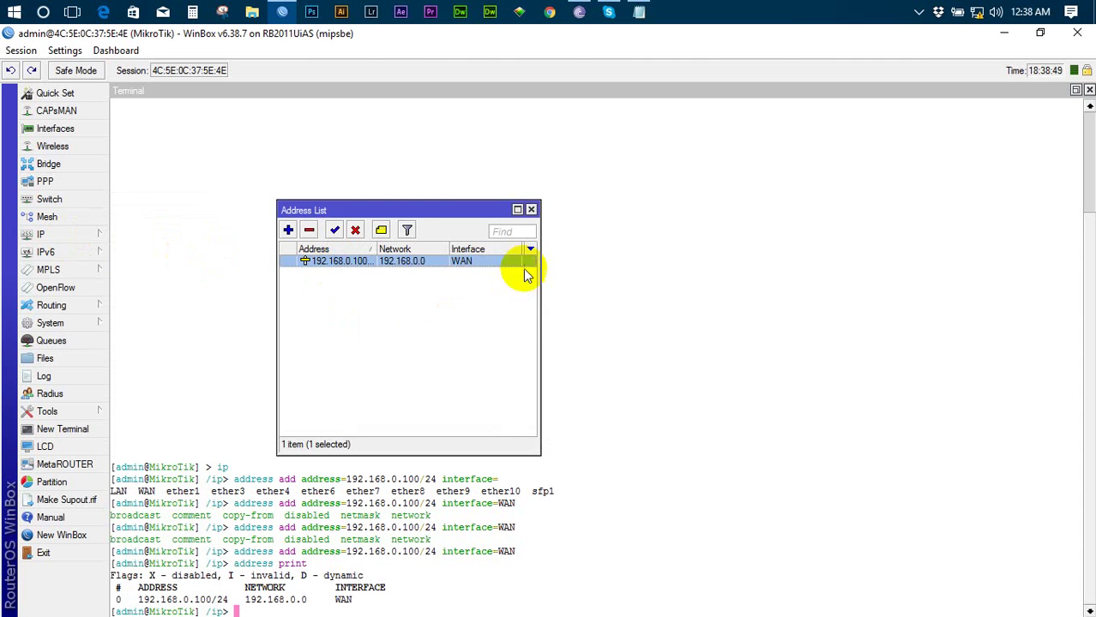
left_click(531, 209)
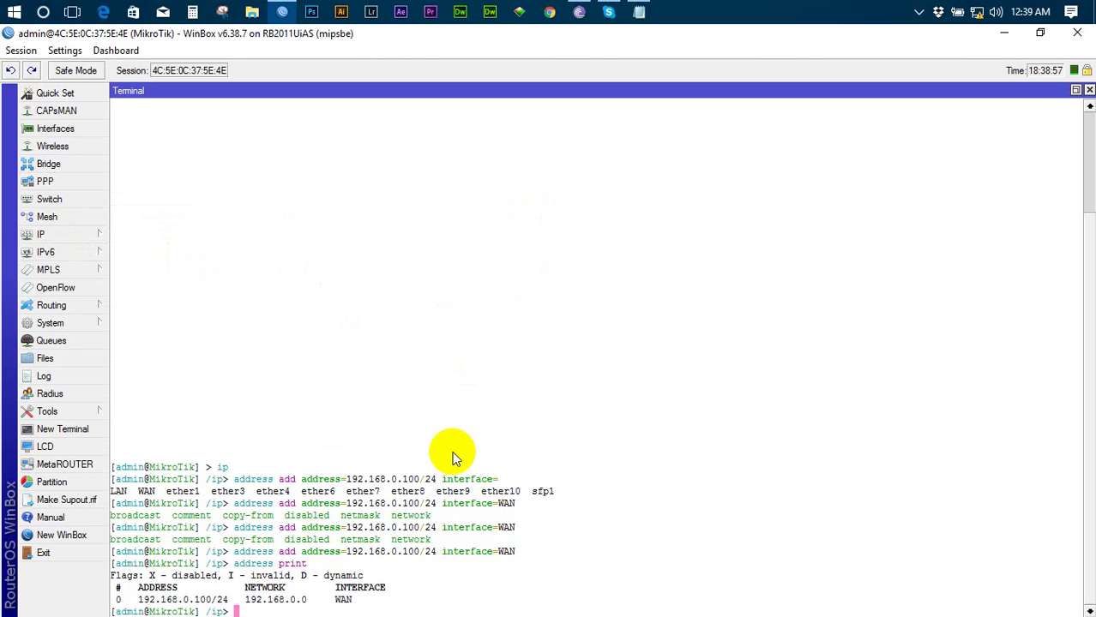
Step: Set the router's DNS servers to 192.168.0.1 and 8.8.8.8 by running dns set servers=192.168.0.1,8.8.8.8
type("dns set servers=")
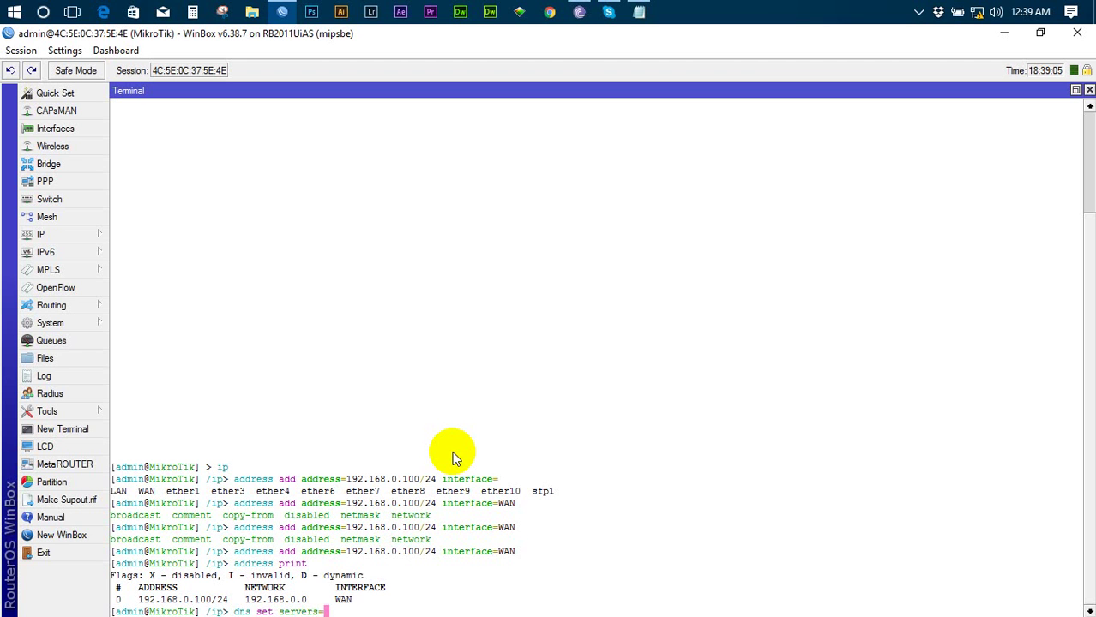
type("192.168.0.1,8.8.8")
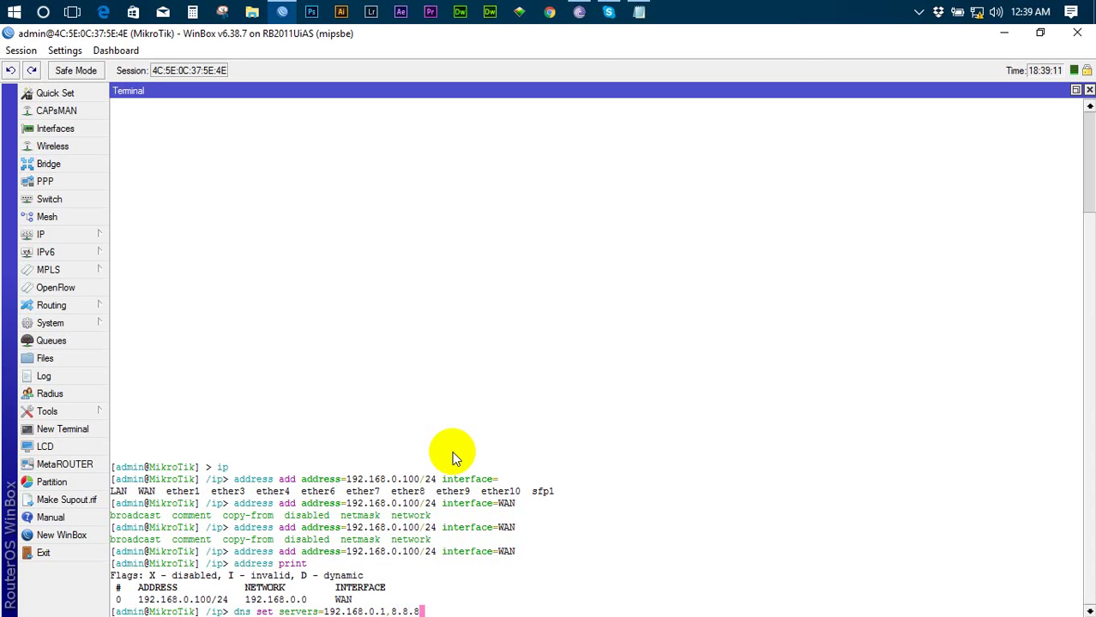
type(".8")
key("Return")
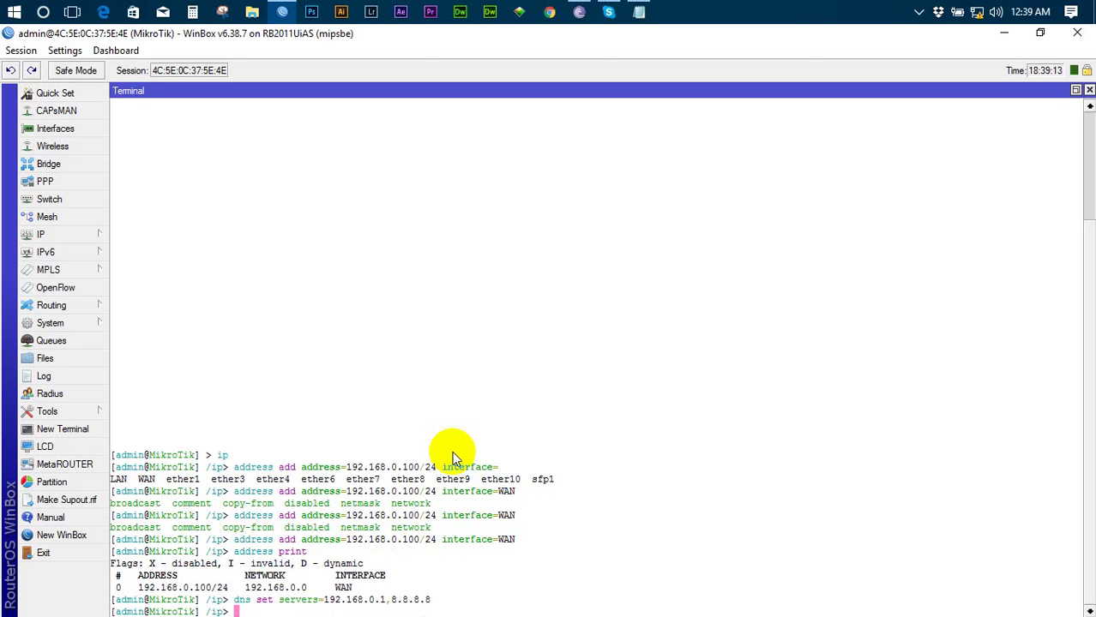
Step: Run dns print in the terminal and highlight the servers line in its output
key("Up")
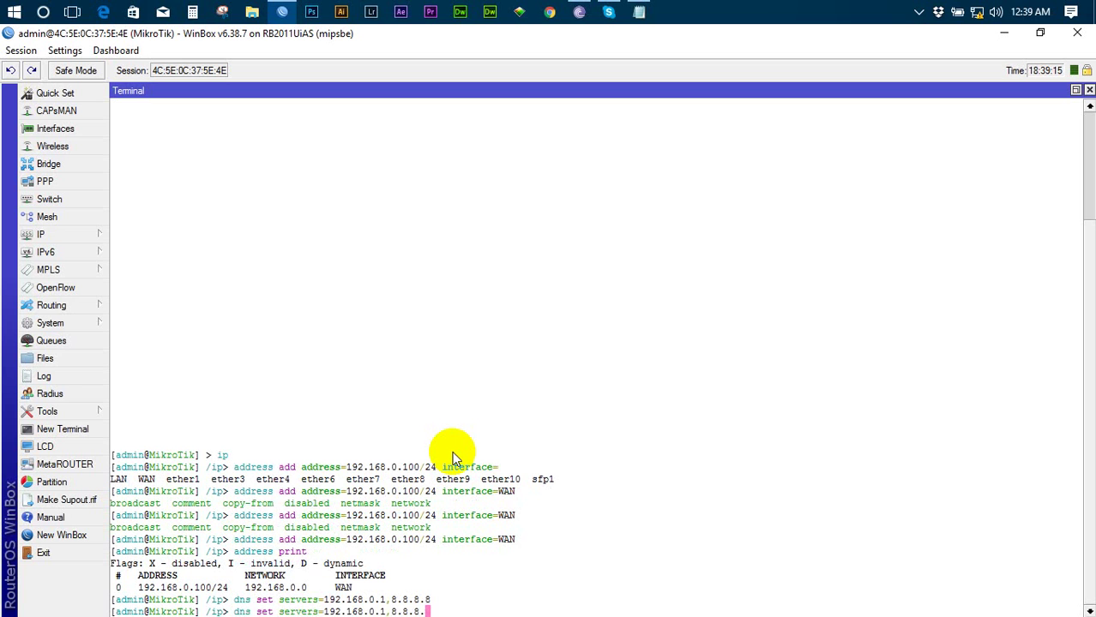
key("BackSpace")
key("BackSpace")
key("BackSpace")
key("BackSpace")
key("BackSpace")
key("BackSpace")
key("BackSpace")
key("BackSpace")
key("BackSpace")
key("BackSpace")
key("BackSpace")
key("BackSpace")
key("BackSpace")
key("BackSpace")
key("BackSpace")
key("BackSpace")
key("BackSpace")
key("BackSpace")
key("BackSpace")
key("BackSpace")
key("BackSpace")
key("BackSpace")
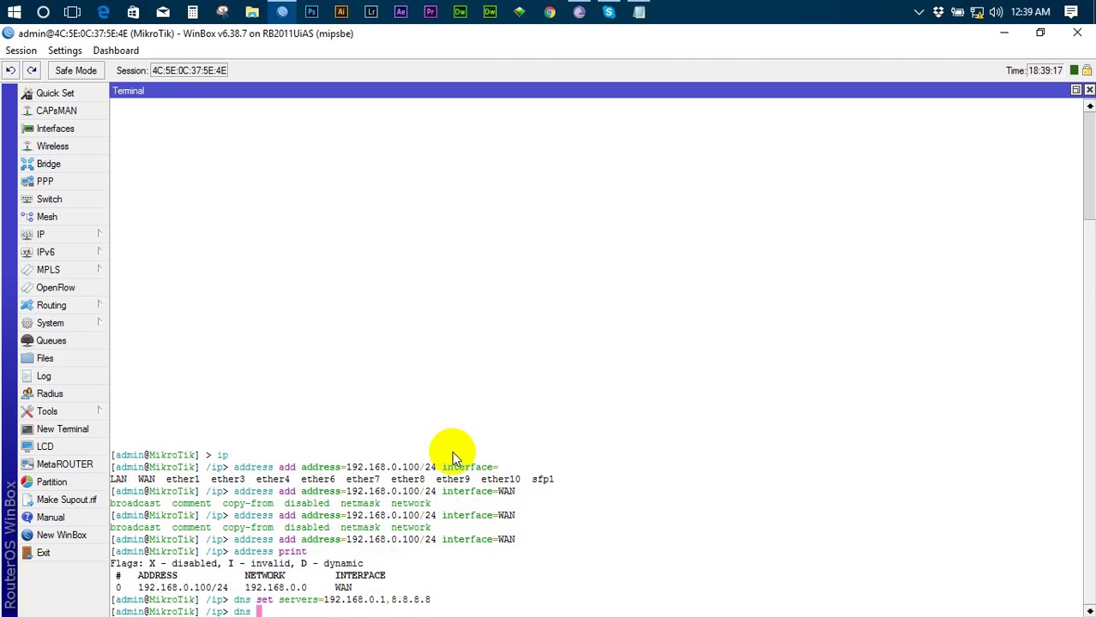
type("print")
key("Return")
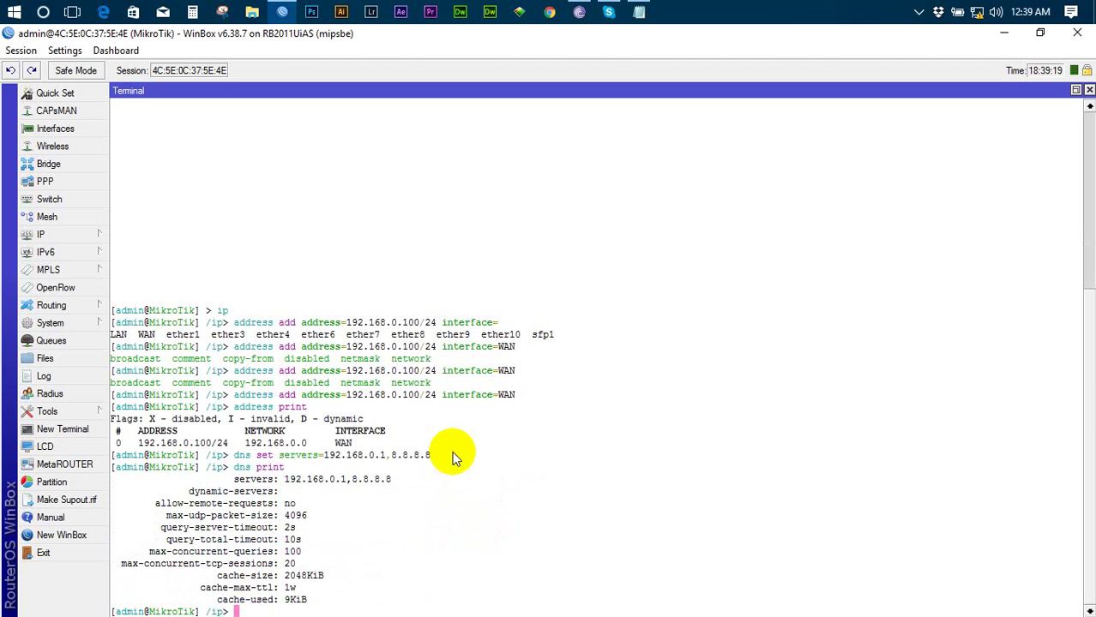
left_click_drag(235, 485, 391, 478)
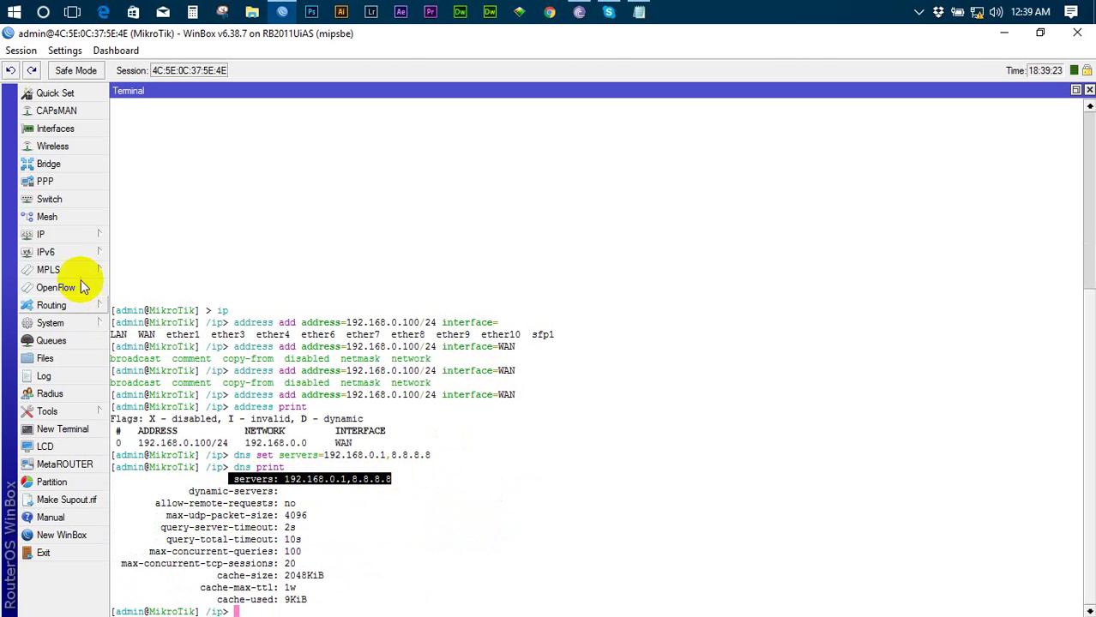
Step: Check both server entries in the DNS settings window, close it and return to the terminal prompt
left_click(70, 235)
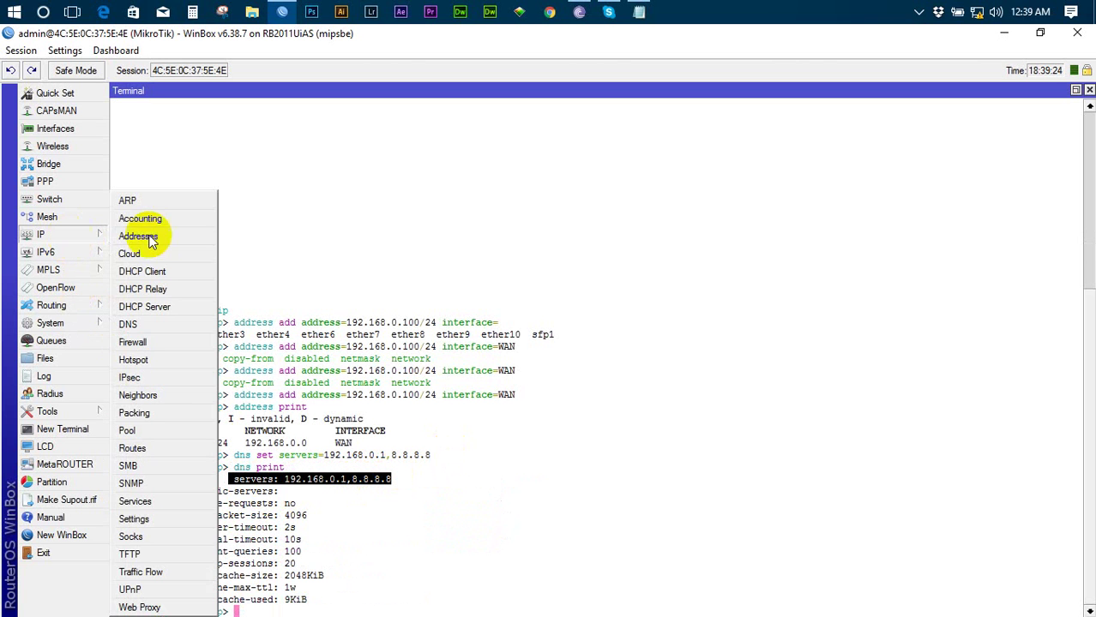
left_click(149, 330)
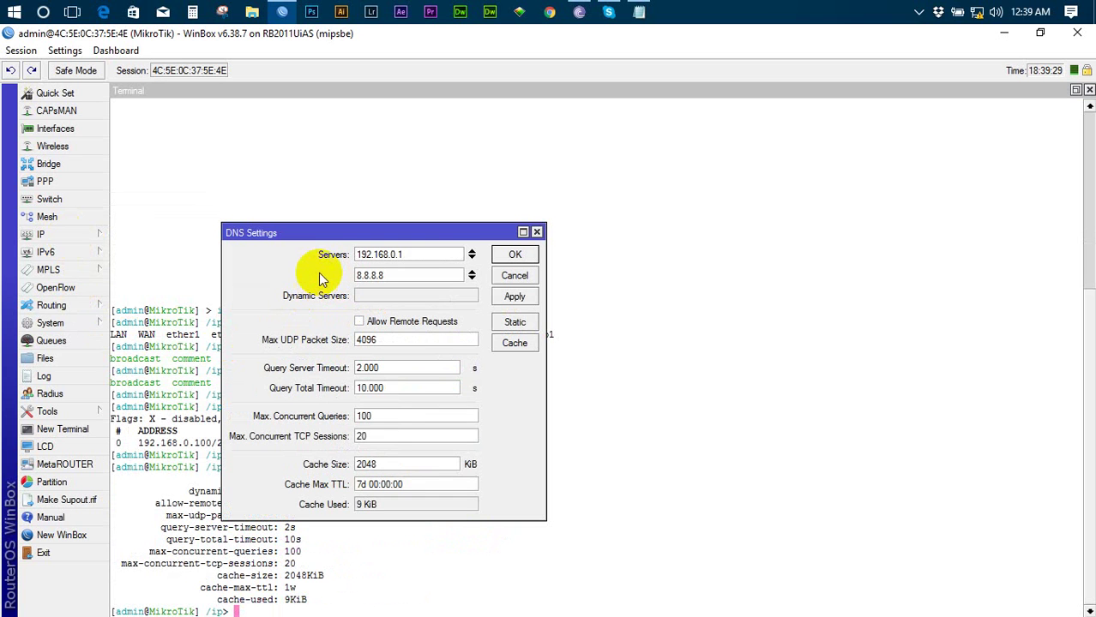
left_click(424, 252)
double_click(424, 252)
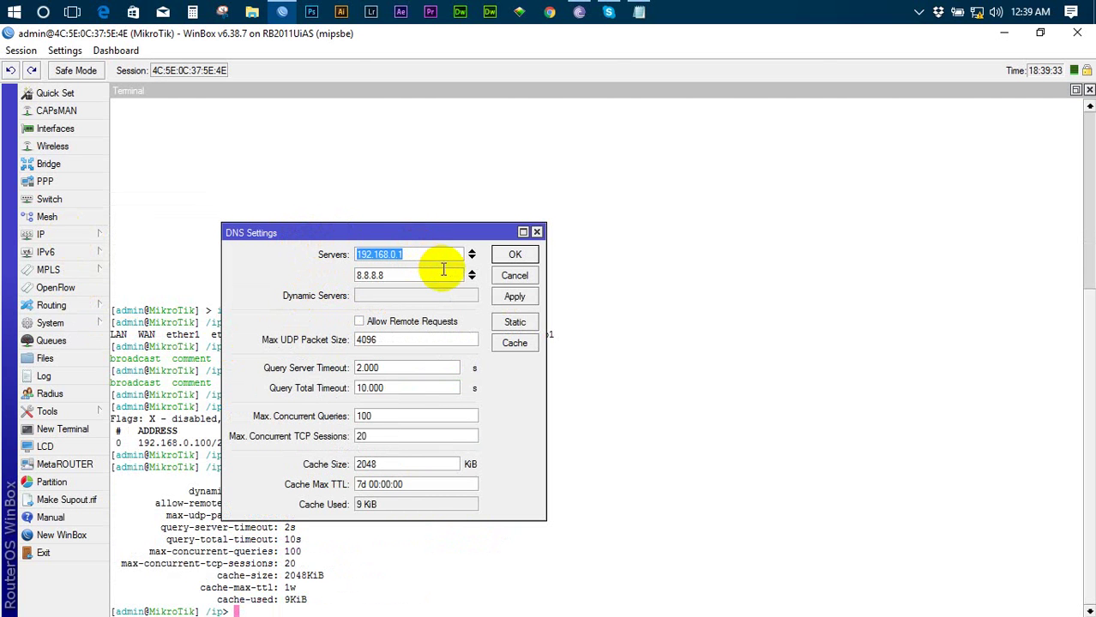
double_click(444, 276)
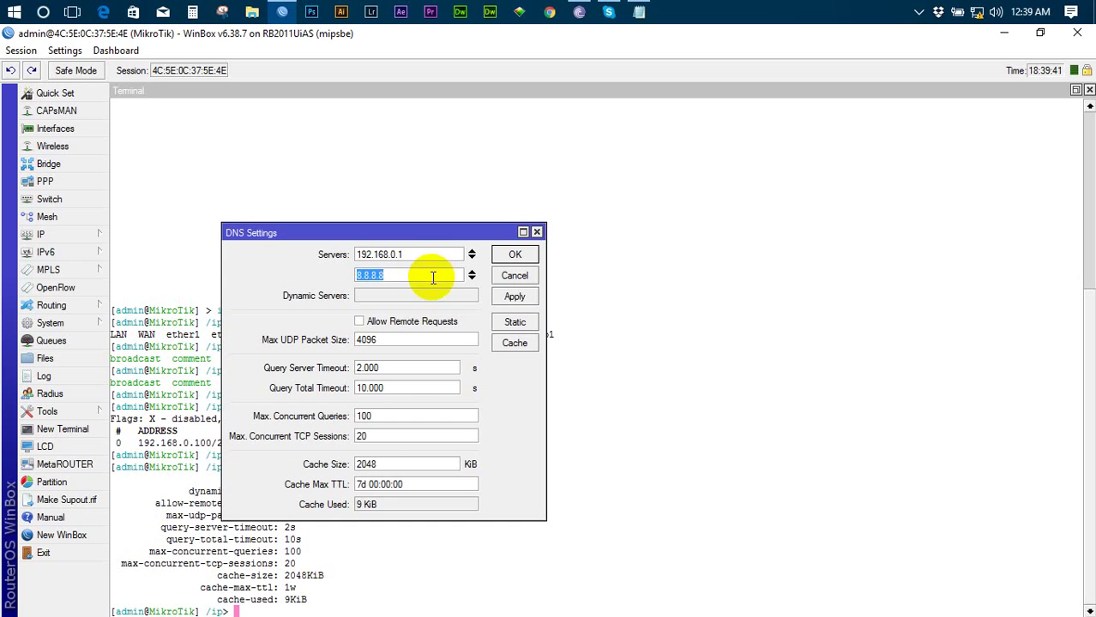
left_click(515, 255)
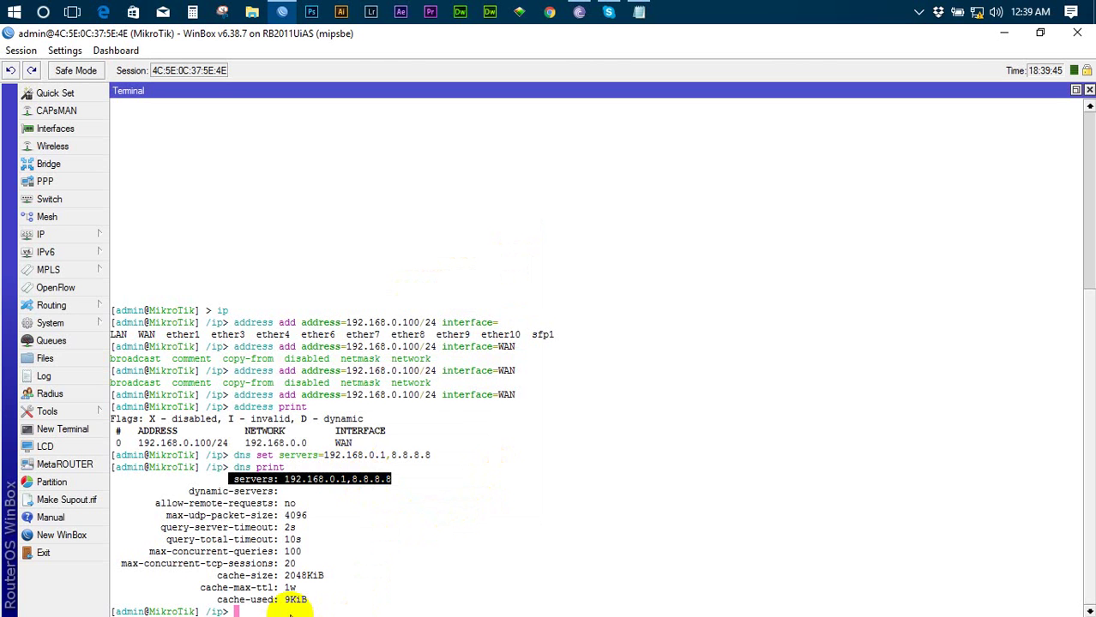
left_click(289, 612)
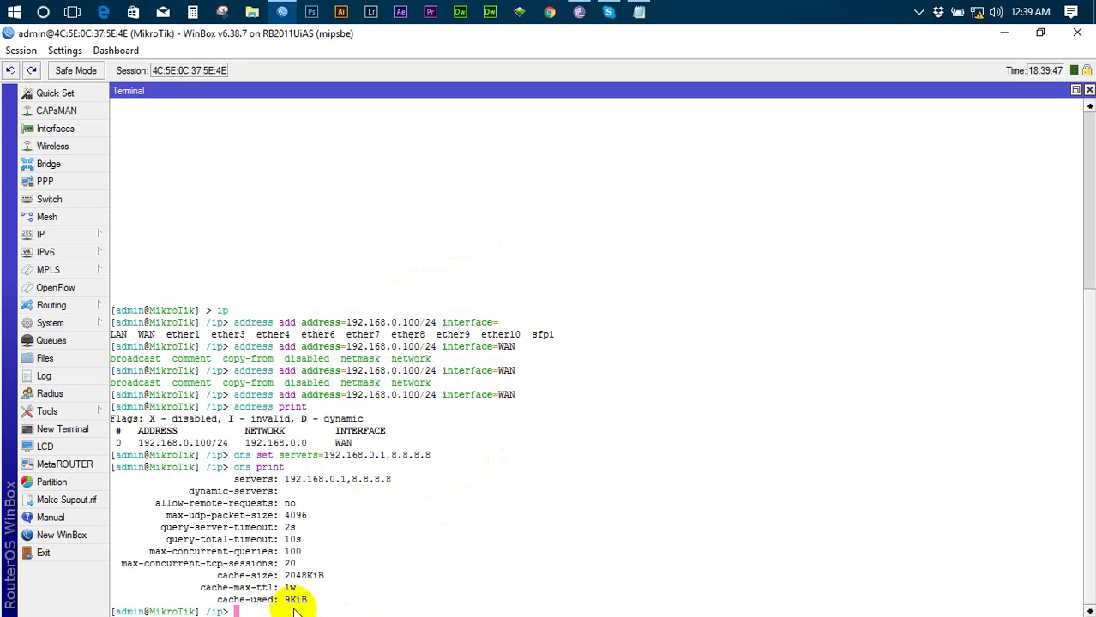
Step: Clear the terminal, look up the gateway address in the Notepad notes and return to the WinBox terminal prompt
key("ctrl+l")
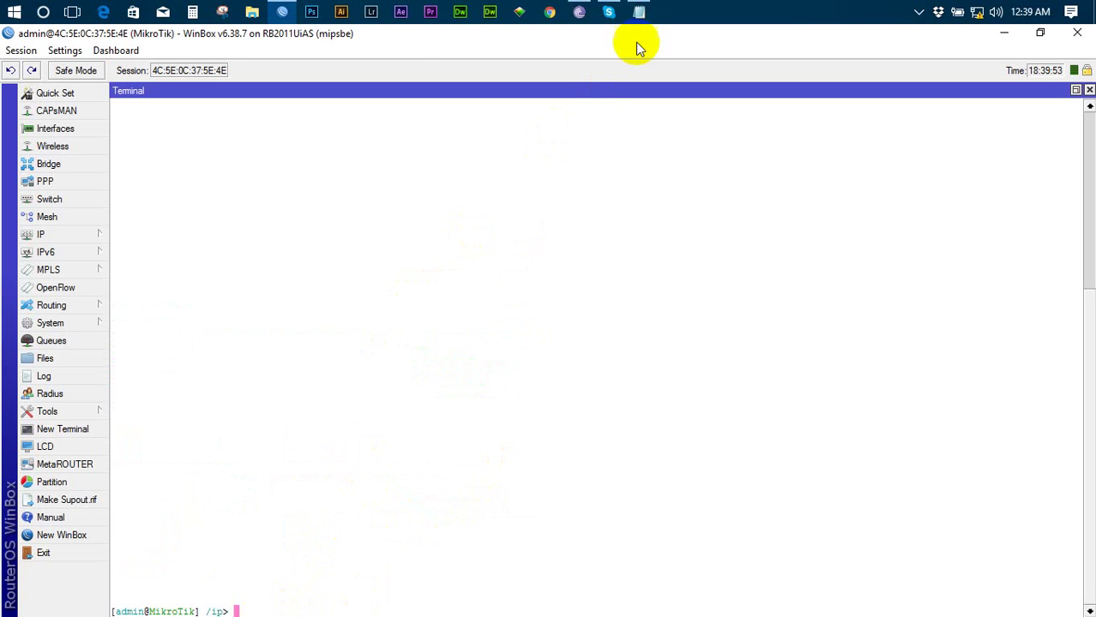
left_click(639, 12)
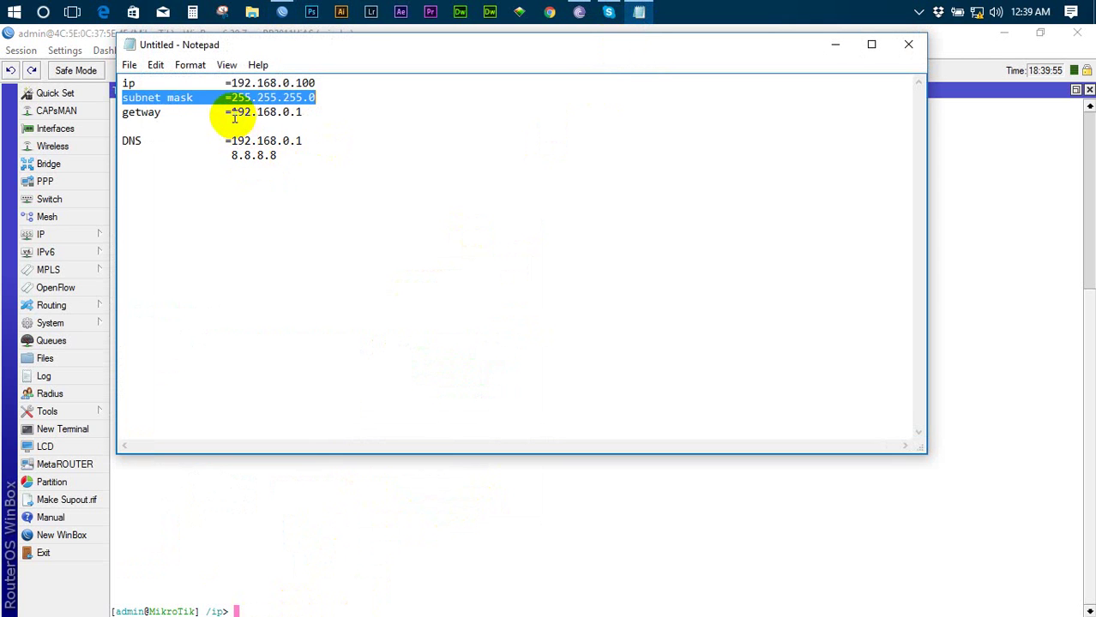
left_click_drag(231, 115, 318, 113)
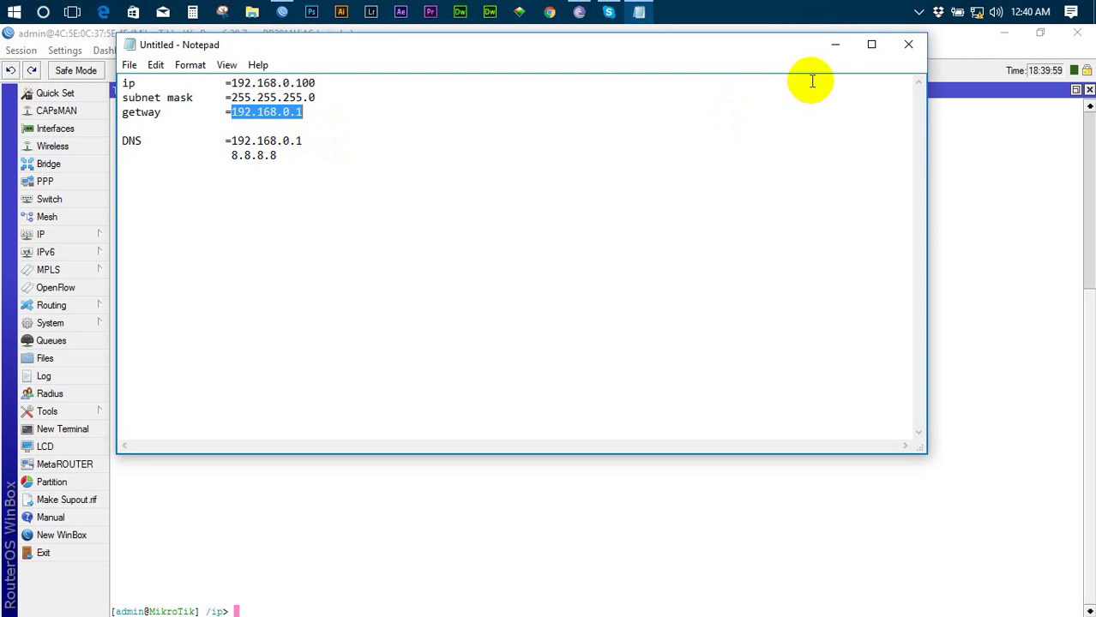
left_click(830, 44)
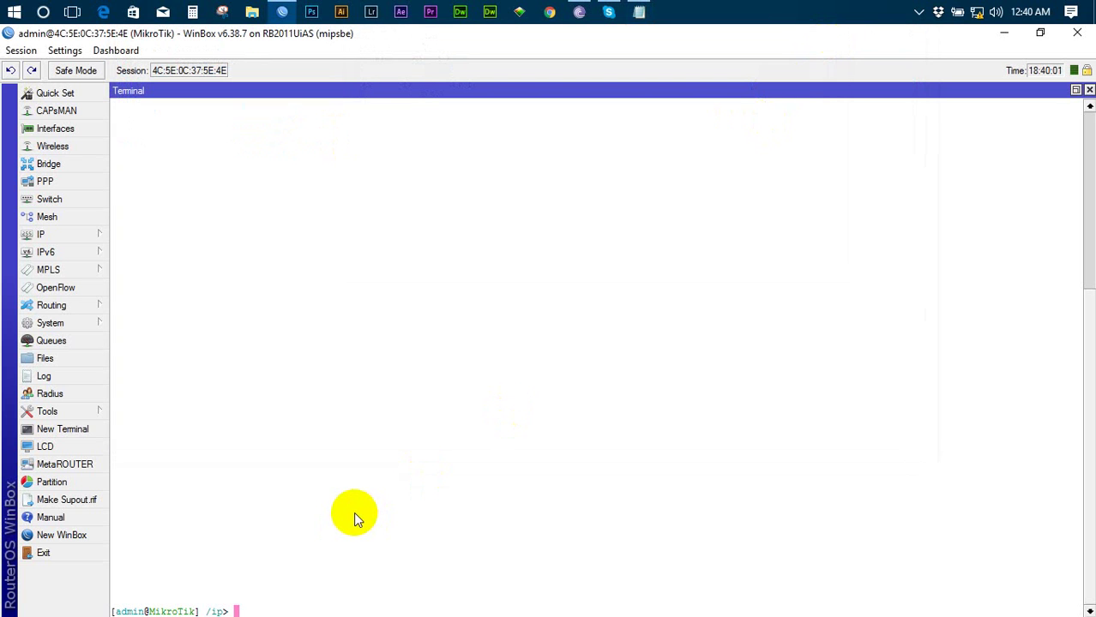
left_click(80, 233)
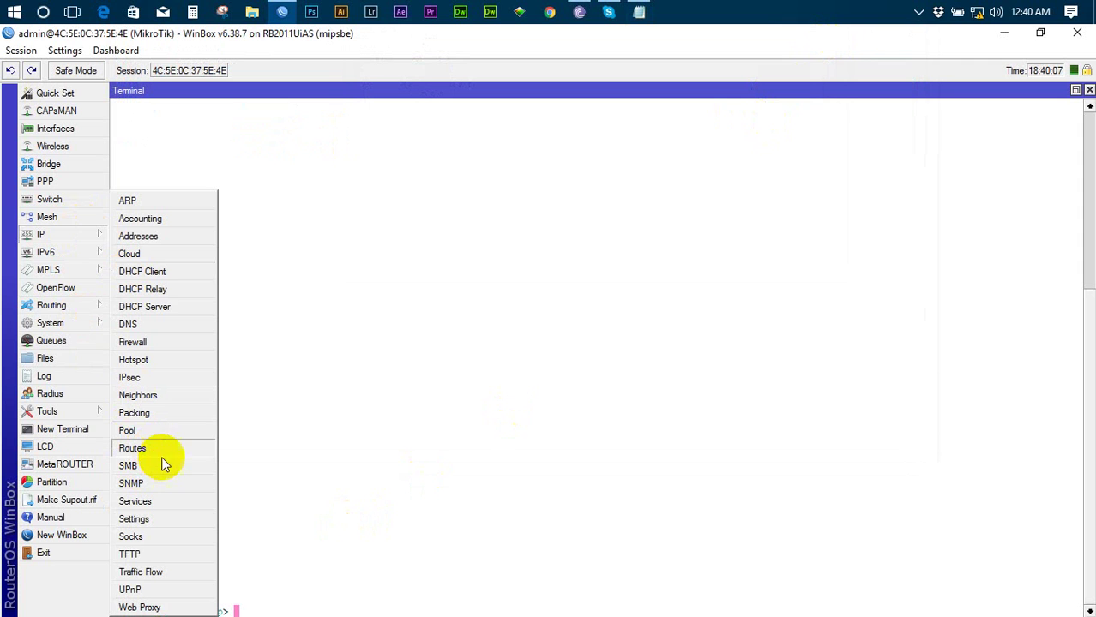
left_click(262, 609)
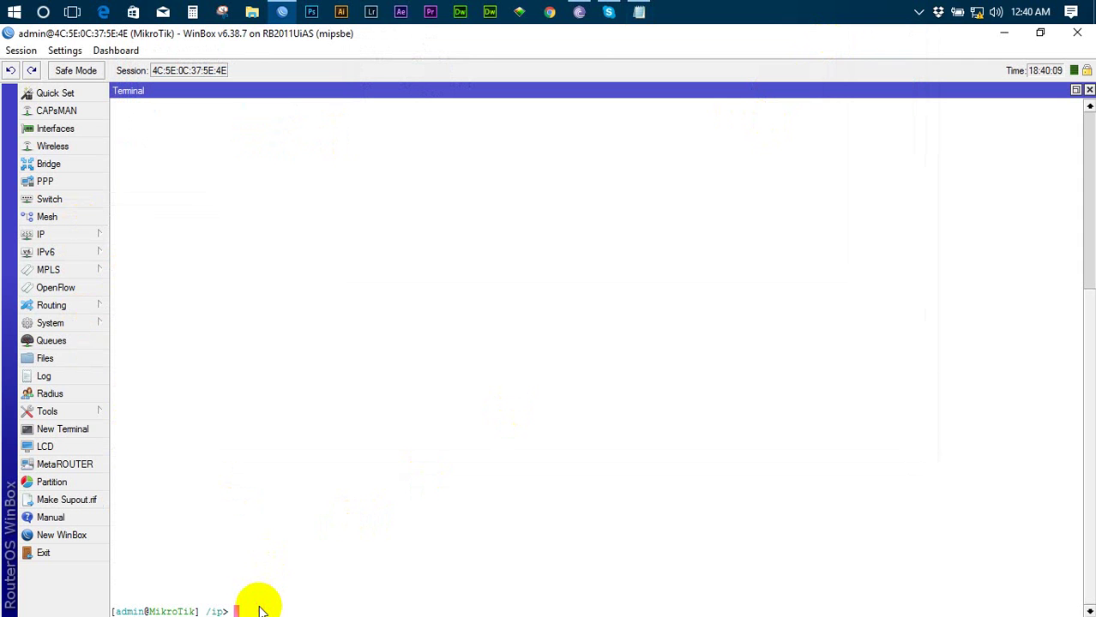
Step: Begin a route add command at the /ip prompt, listing the available route subcommands and route add parameters
type("route")
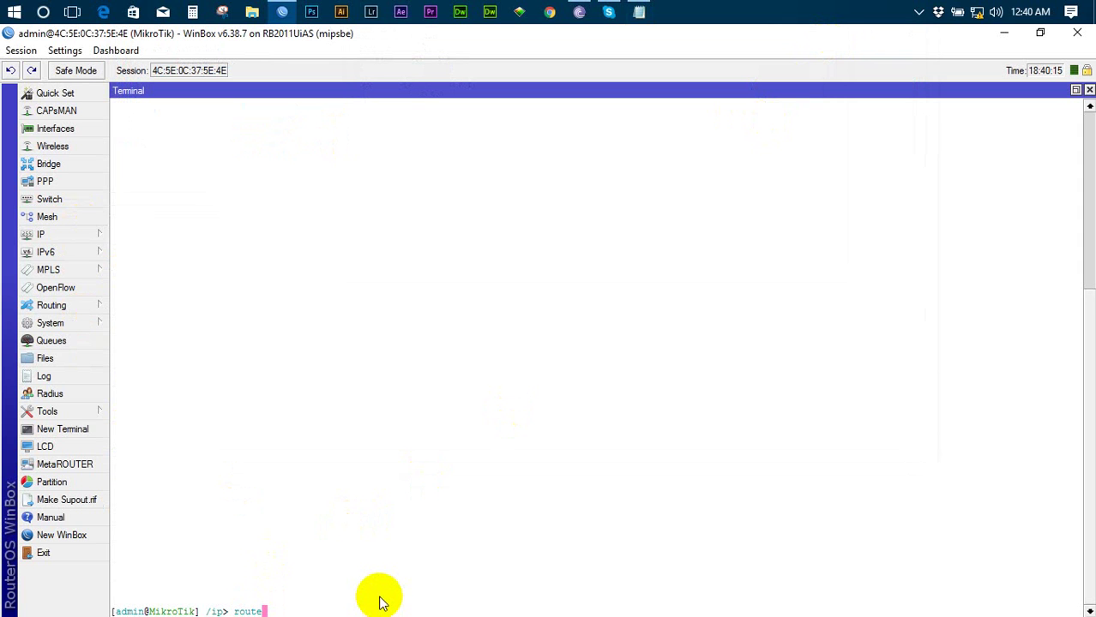
key("Tab")
key("Tab")
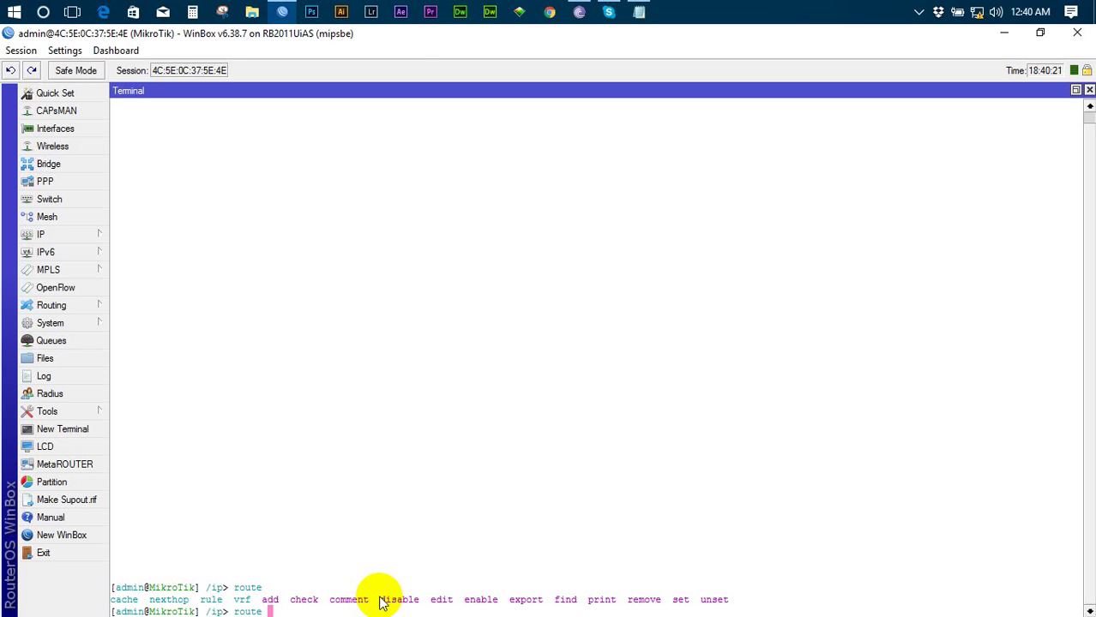
type("add dis")
key("BackSpace")
key("BackSpace")
key("BackSpace")
type("ger")
key("BackSpace")
key("BackSpace")
key("BackSpace")
key("Tab")
key("Tab")
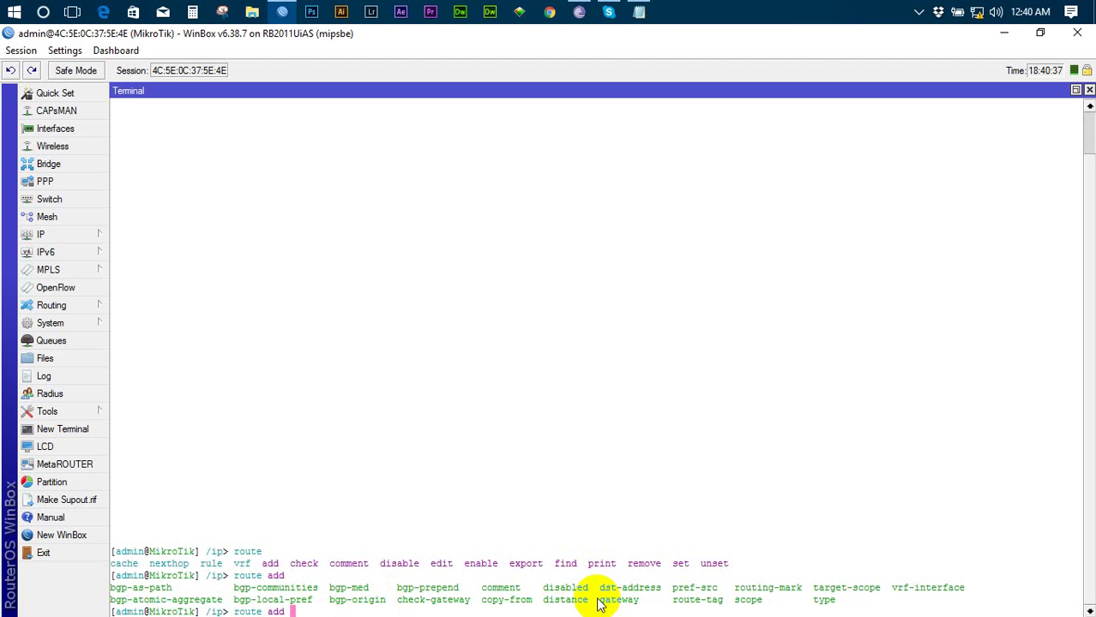
Step: Complete the route add command with gateway=192.168.0.1 and run it
type("gateway=192.168.0.")
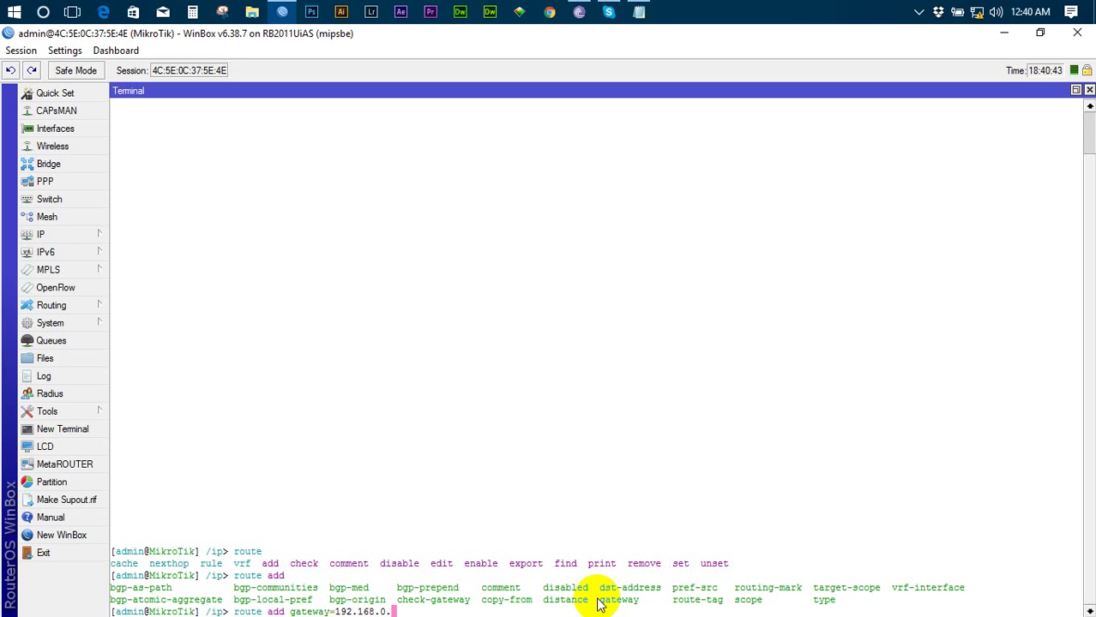
type("1")
key("Return")
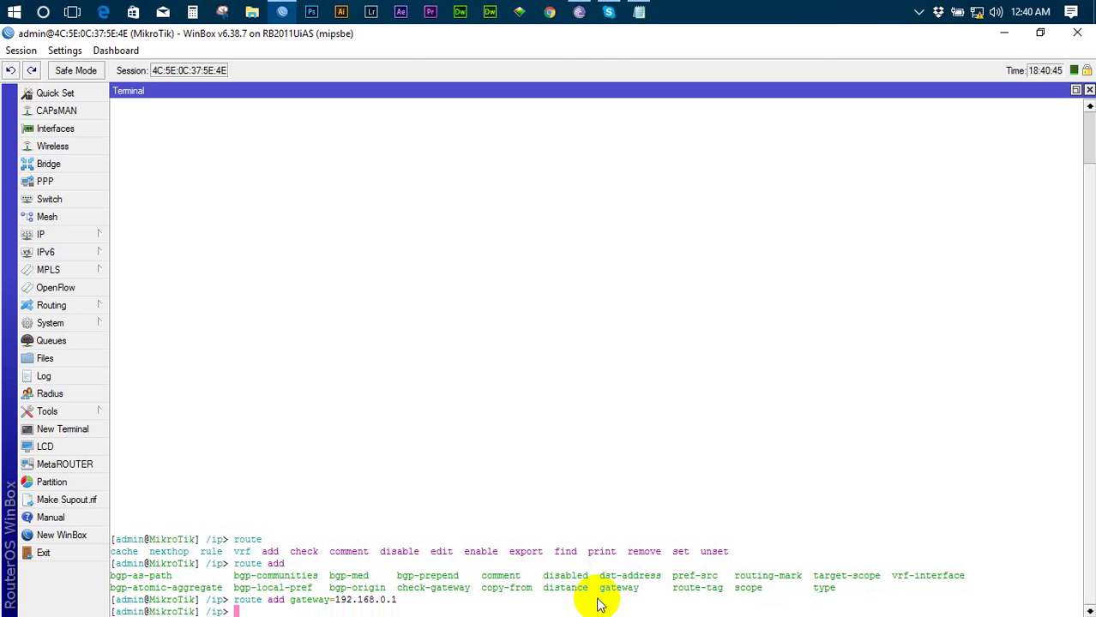
Step: Inspect the 0.0.0.0/0 route's details in the Route List, and close both windows without changes
left_click(54, 234)
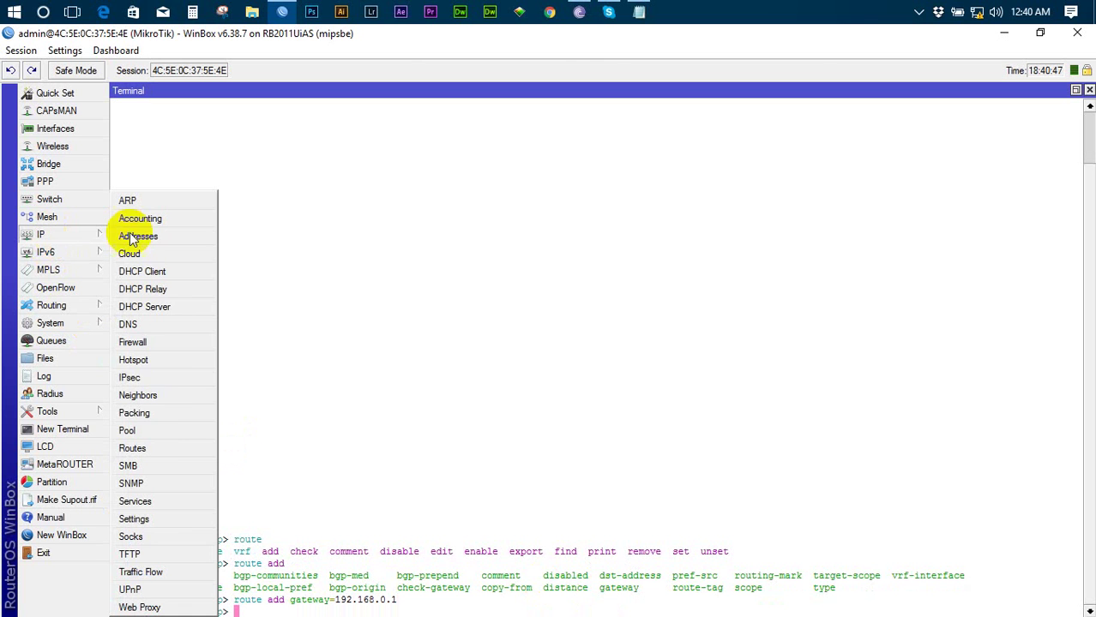
left_click(154, 451)
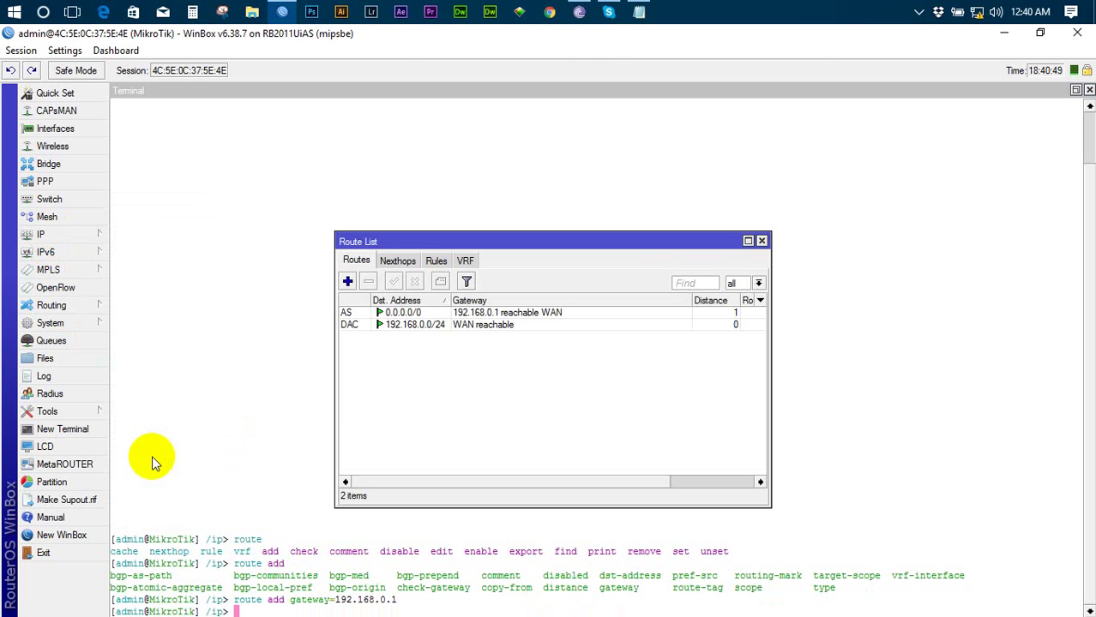
double_click(464, 312)
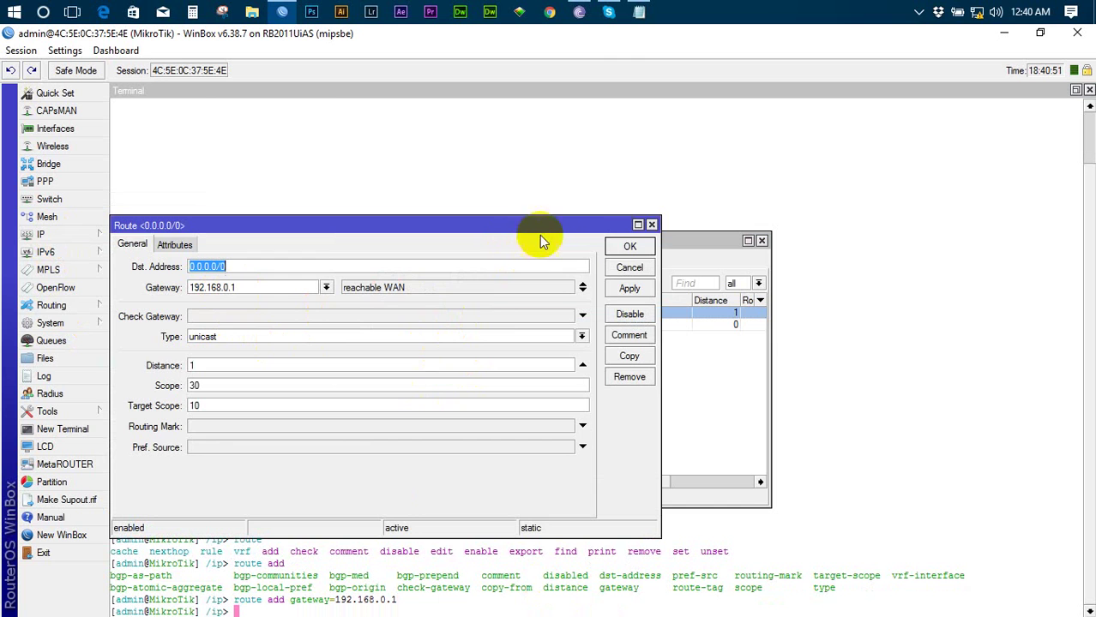
left_click(651, 224)
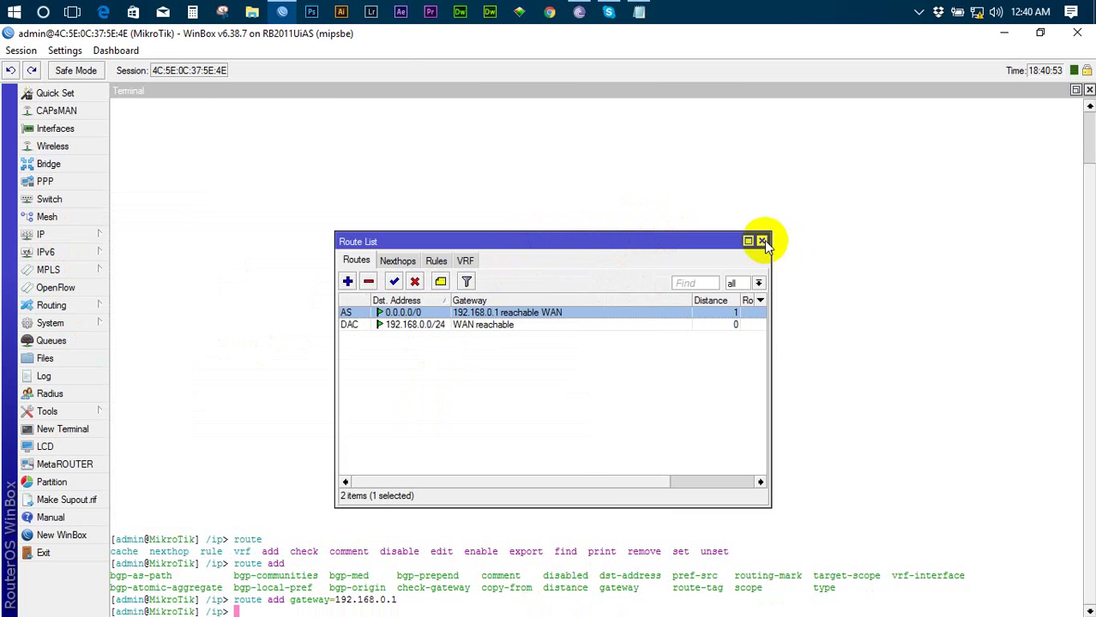
left_click(762, 241)
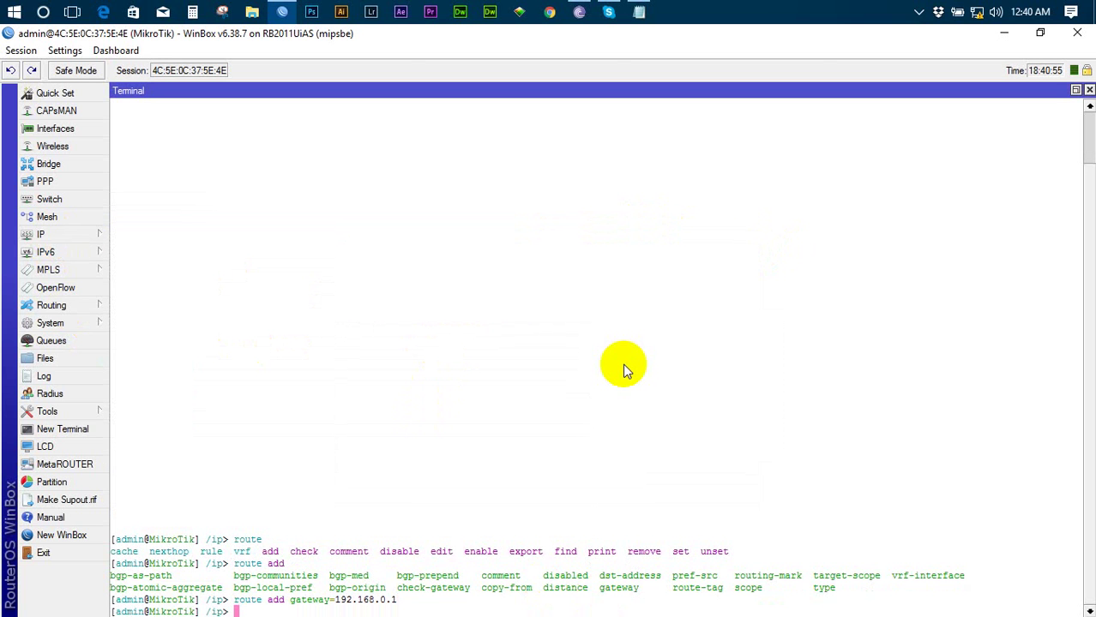
Step: Return the terminal to the root level, test the internet connection by pinging 8.8.8.8, and stop the ping
type("/")
key("Return")
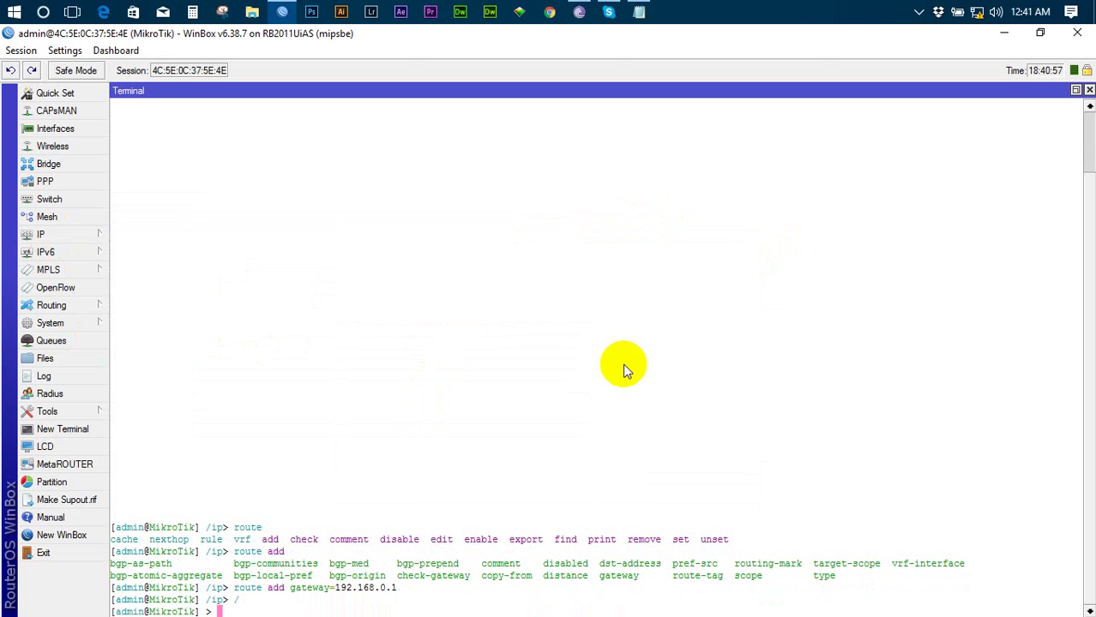
type("ping 8.8.8.8")
key("Return")
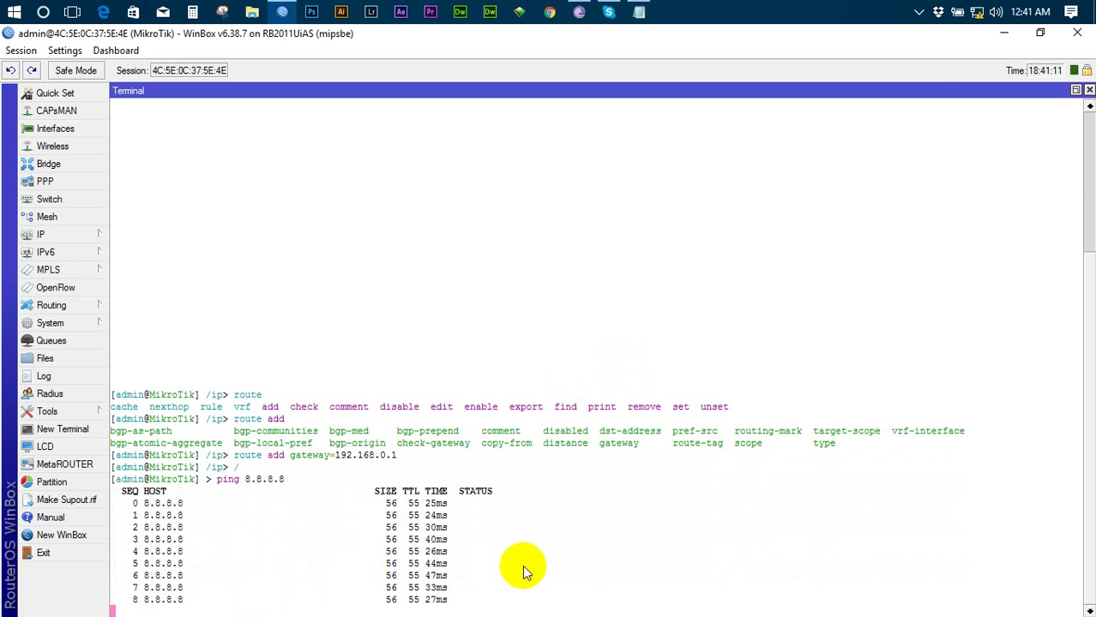
key("ctrl+c")
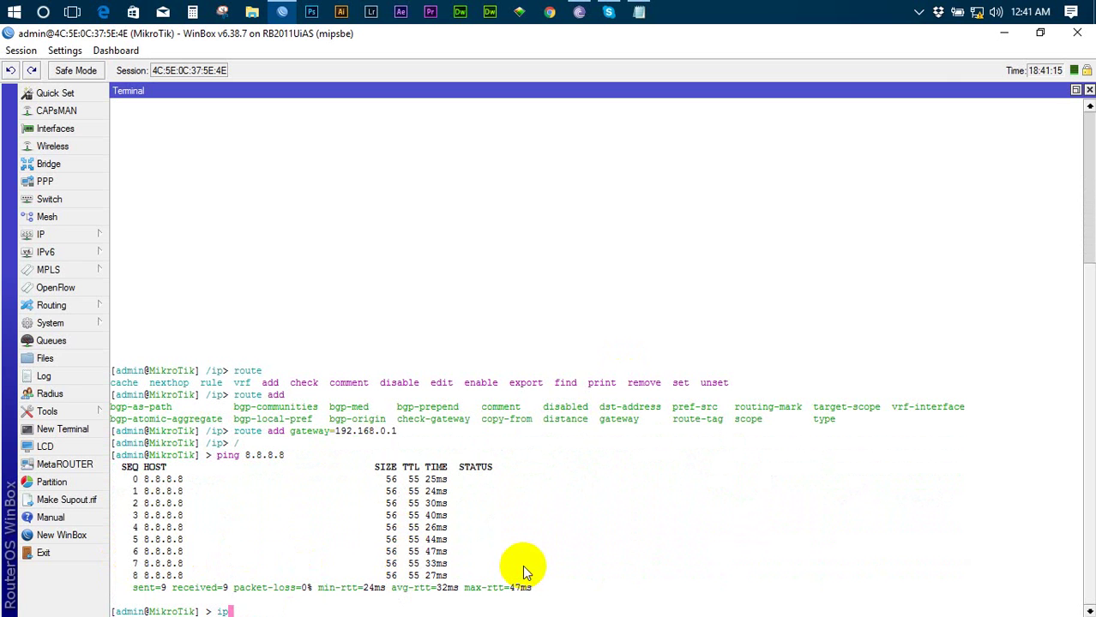
Step: Run ip address export in the terminal
type("ip ad")
key("Tab")
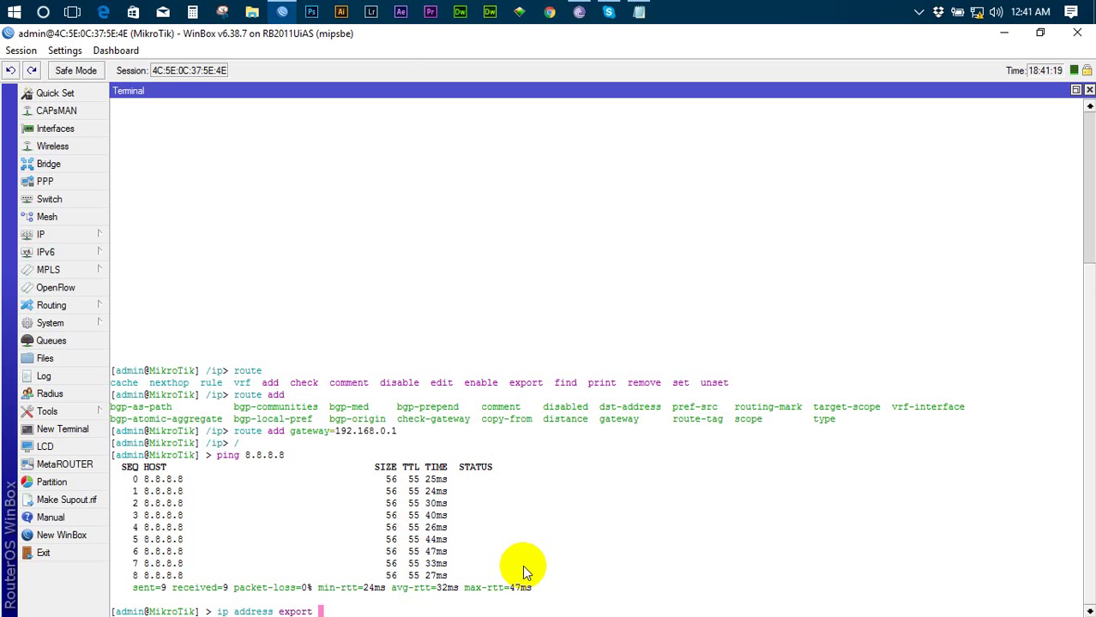
key("Return")
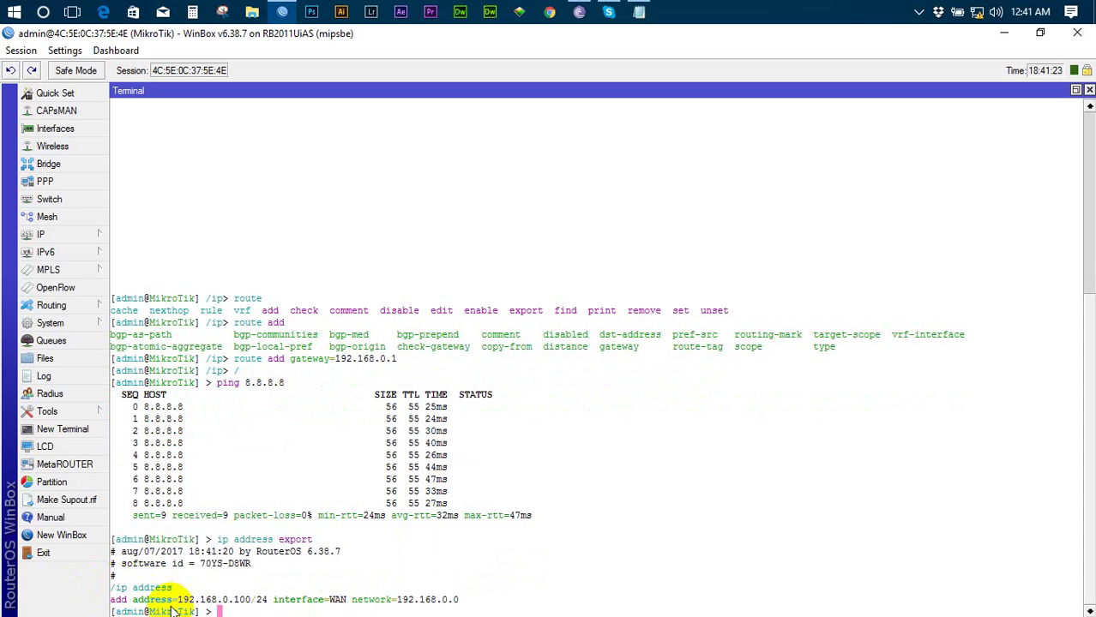
Step: Copy the exported /ip address lines up to interface=WAN and paste them into Notepad below the DNS entries
left_click_drag(111, 586, 346, 600)
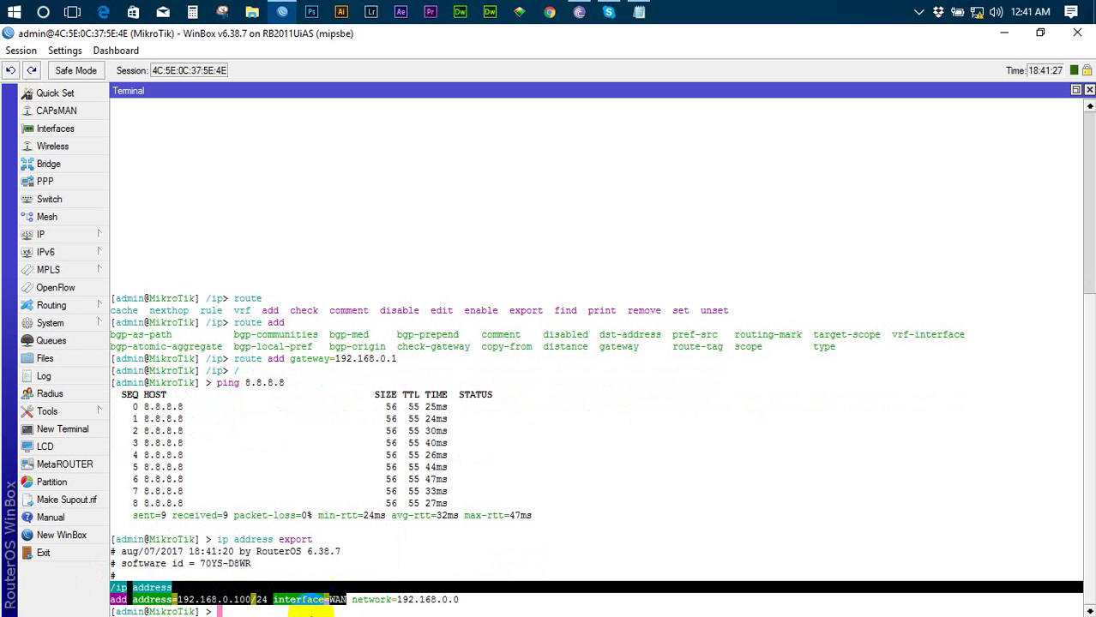
right_click(341, 600)
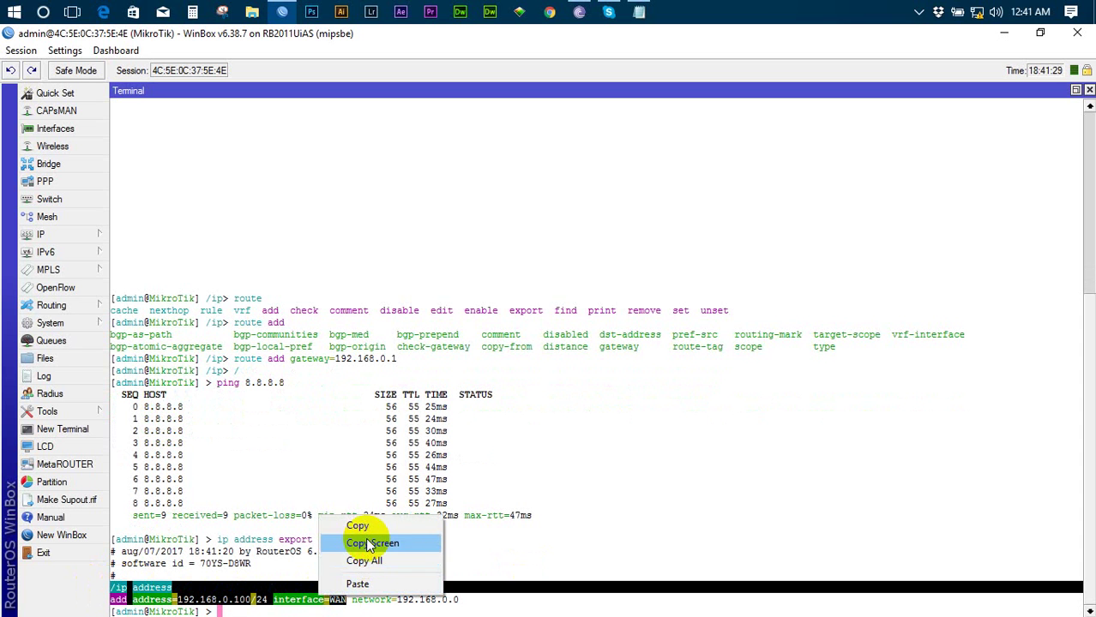
left_click(369, 524)
left_click(651, 12)
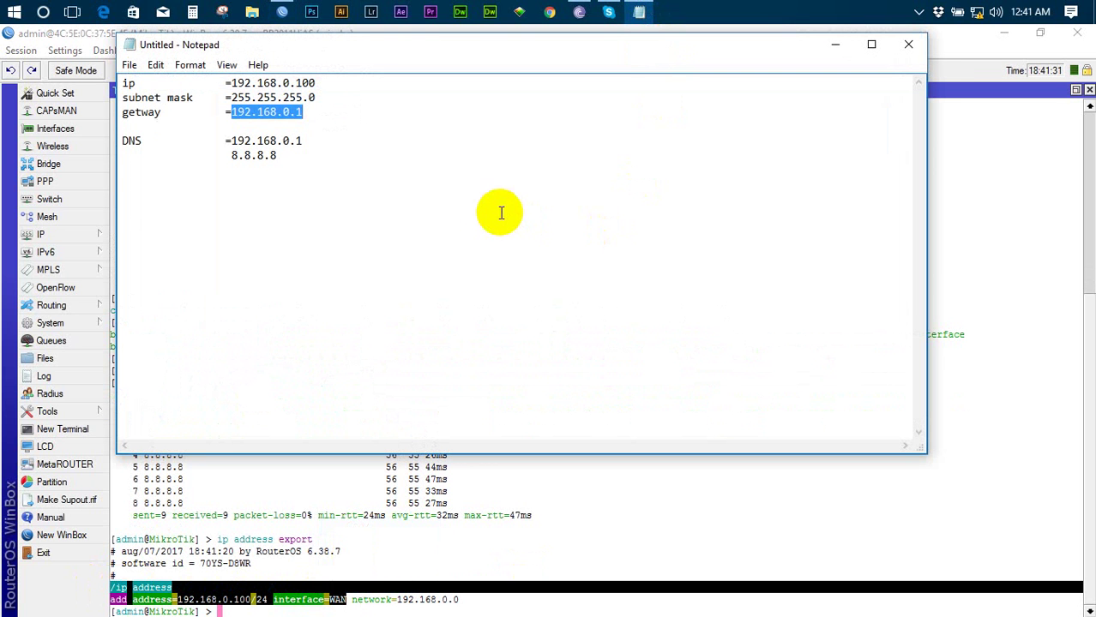
left_click(489, 203)
key("ctrl+v")
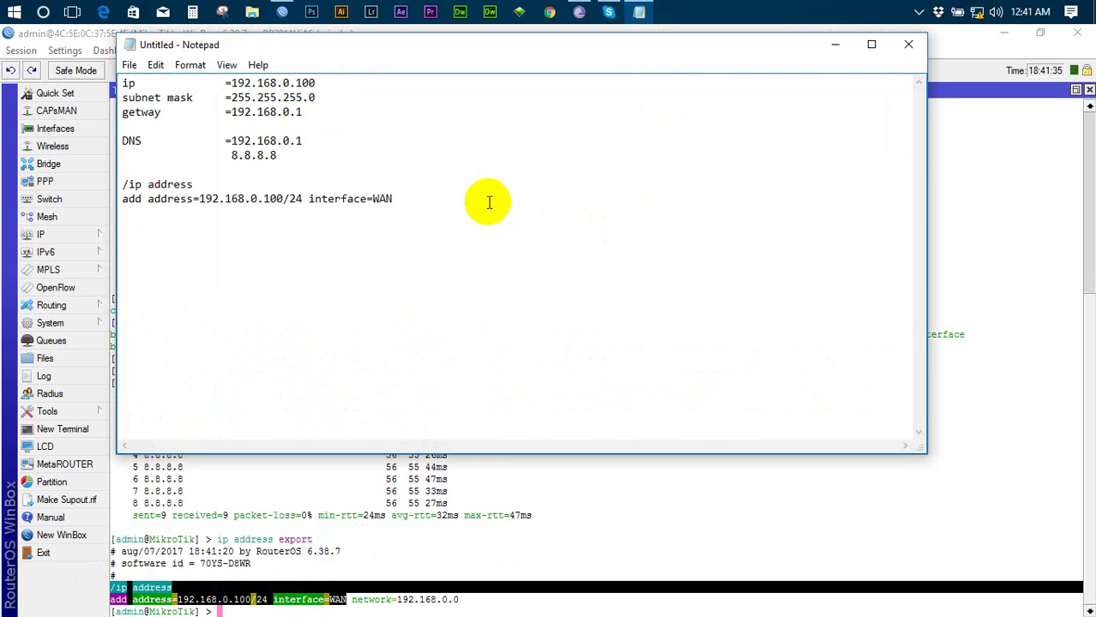
Step: Edit the pasted text into one line, ip address add address=192.168.0.100/24 interface=WAN, highlight it and minimise Notepad
key("BackSpace")
key("Left")
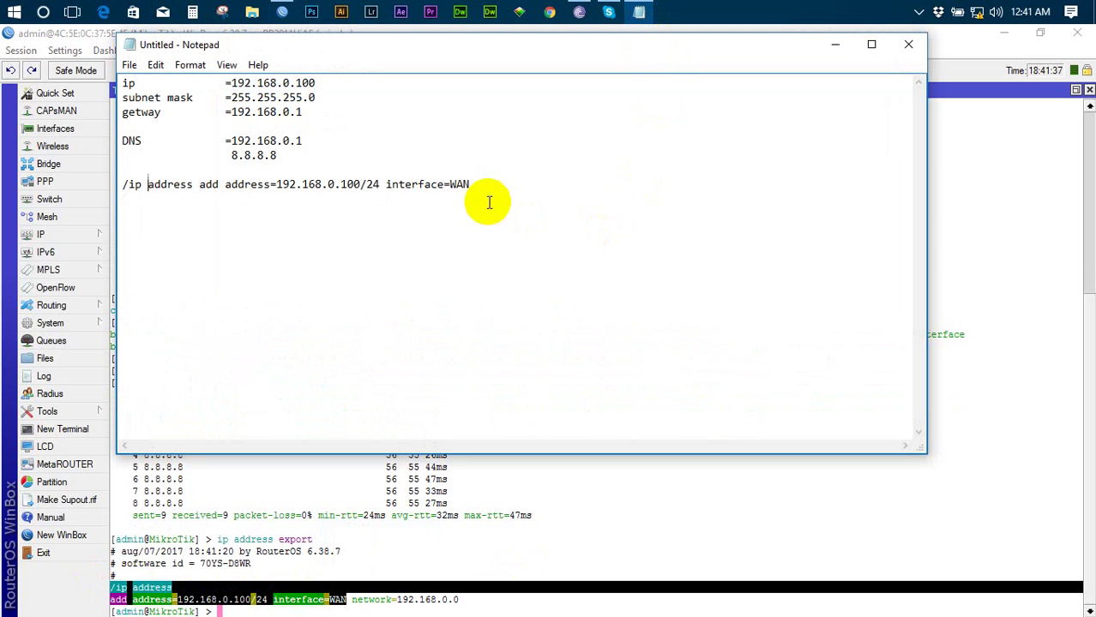
key("BackSpace")
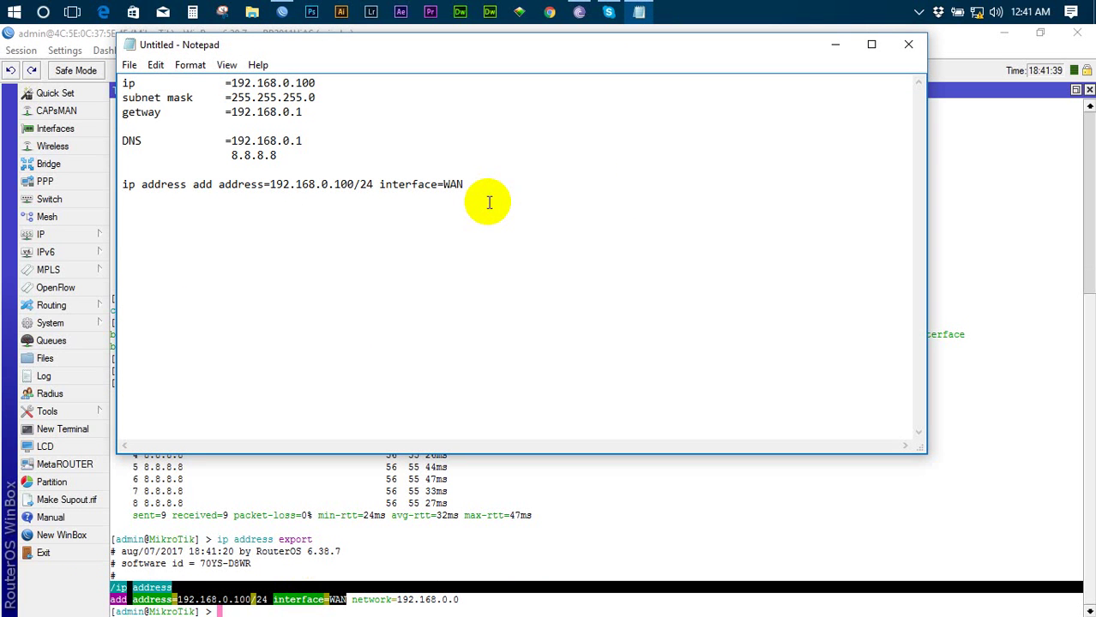
left_click_drag(125, 187, 487, 181)
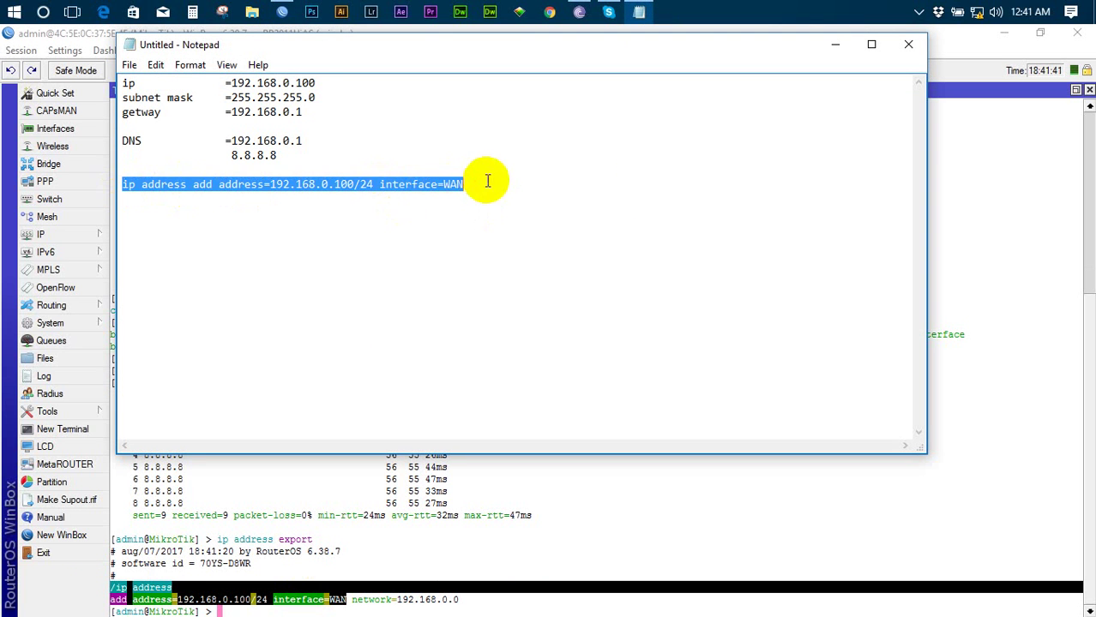
left_click(836, 45)
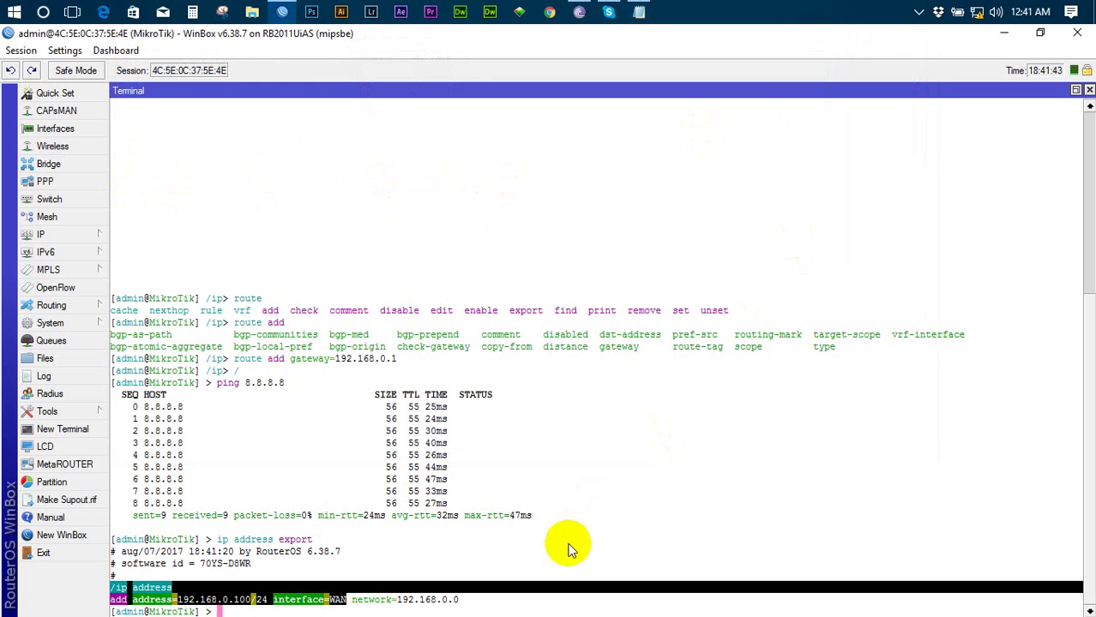
Step: Run ip dns export in the WinBox terminal
left_click(512, 584)
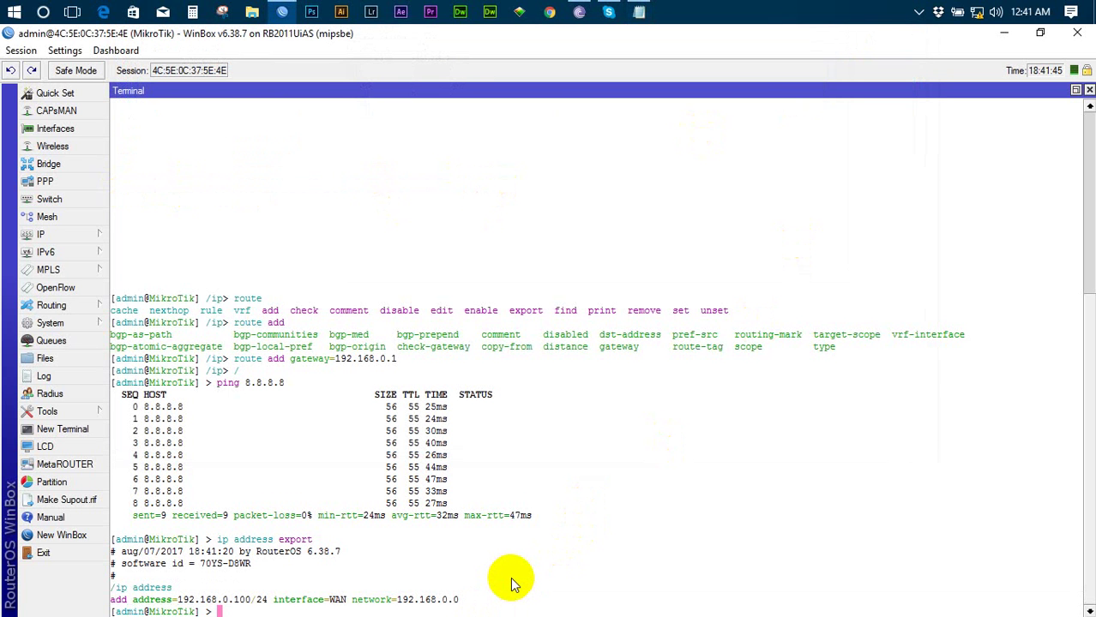
key("Up")
key("Return")
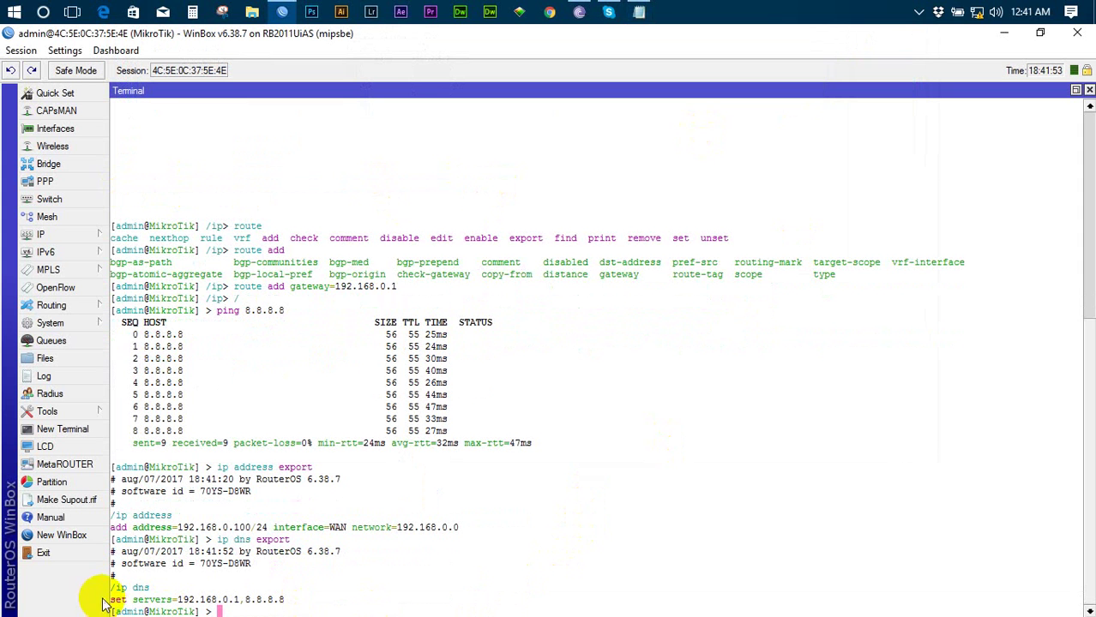
Step: Try to copy the exported /ip dns lines from the terminal and paste them into Notepad below the ip address command
left_click_drag(112, 587, 245, 599)
key("ctrl+c")
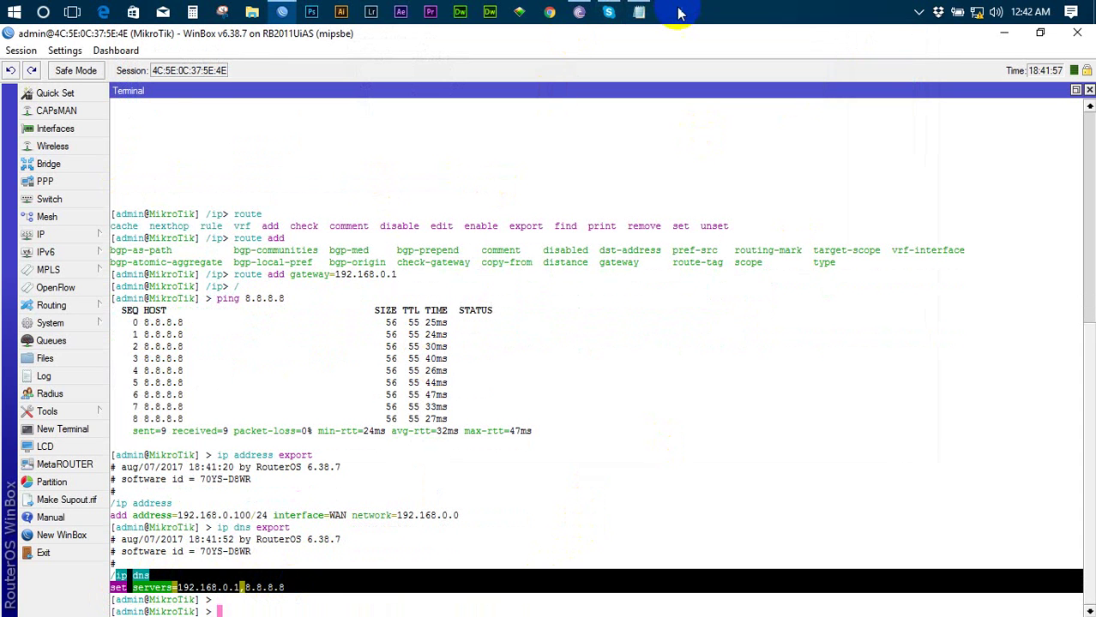
left_click(639, 12)
left_click(507, 203)
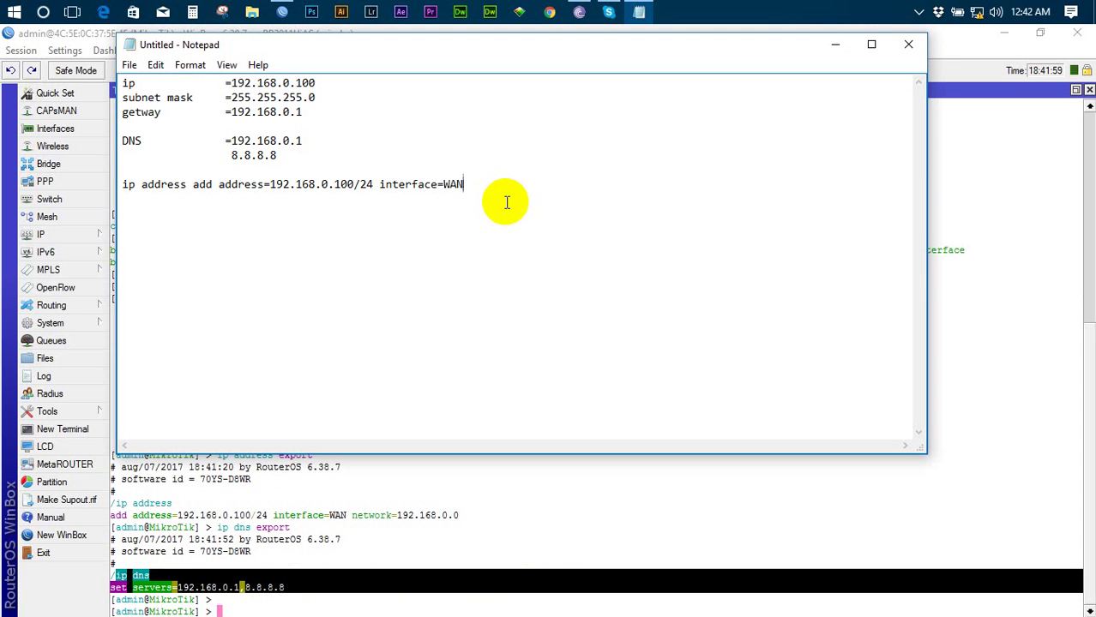
key("ctrl+v")
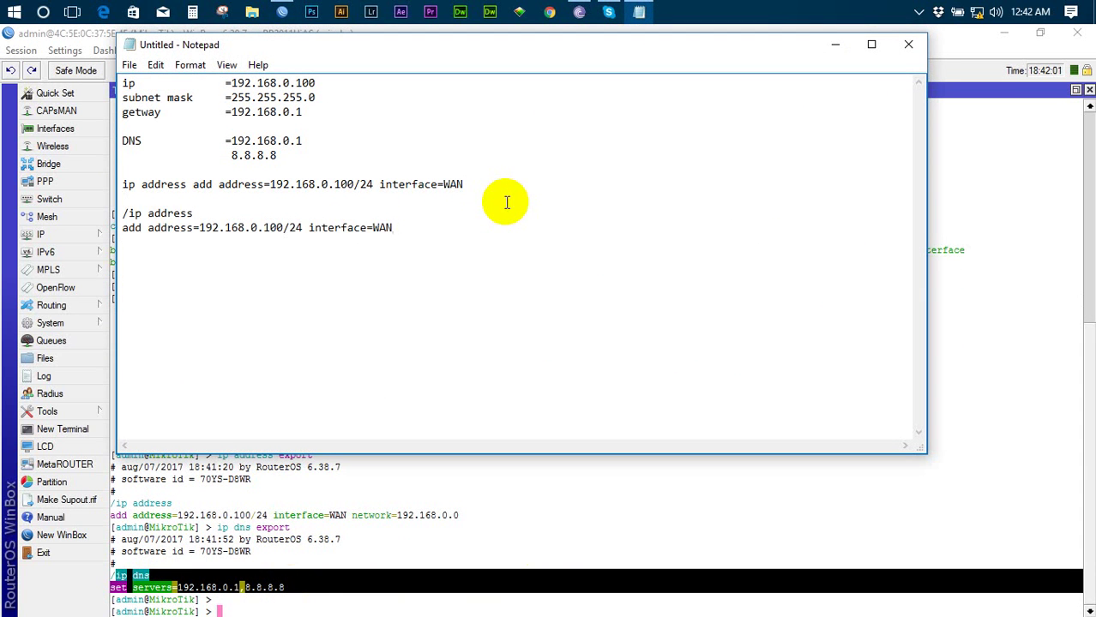
key("Delete")
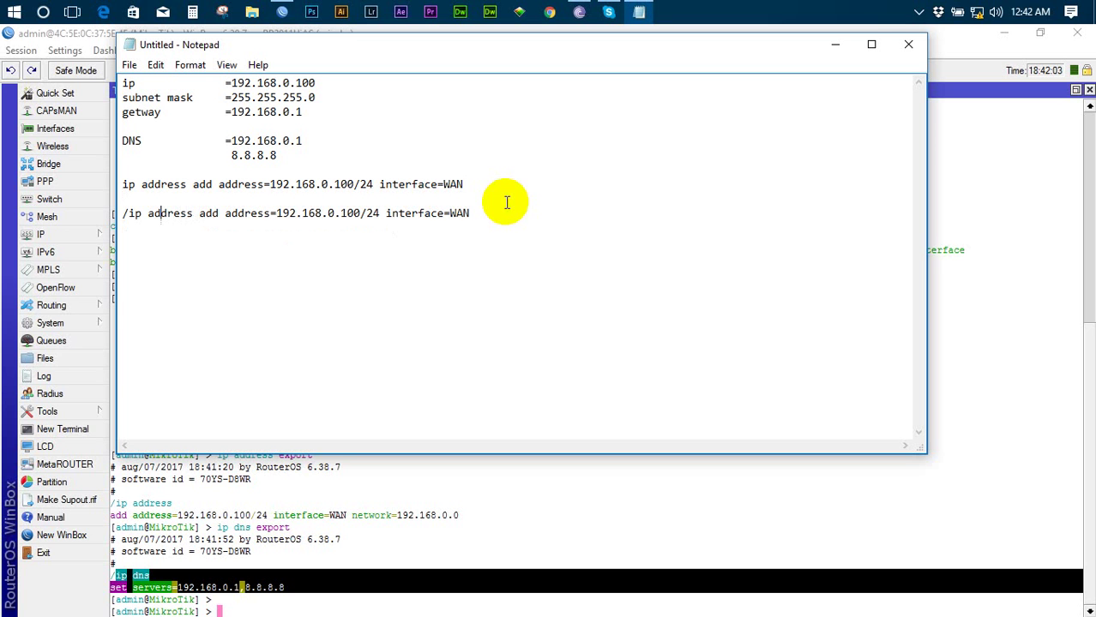
key("BackSpace")
key("BackSpace")
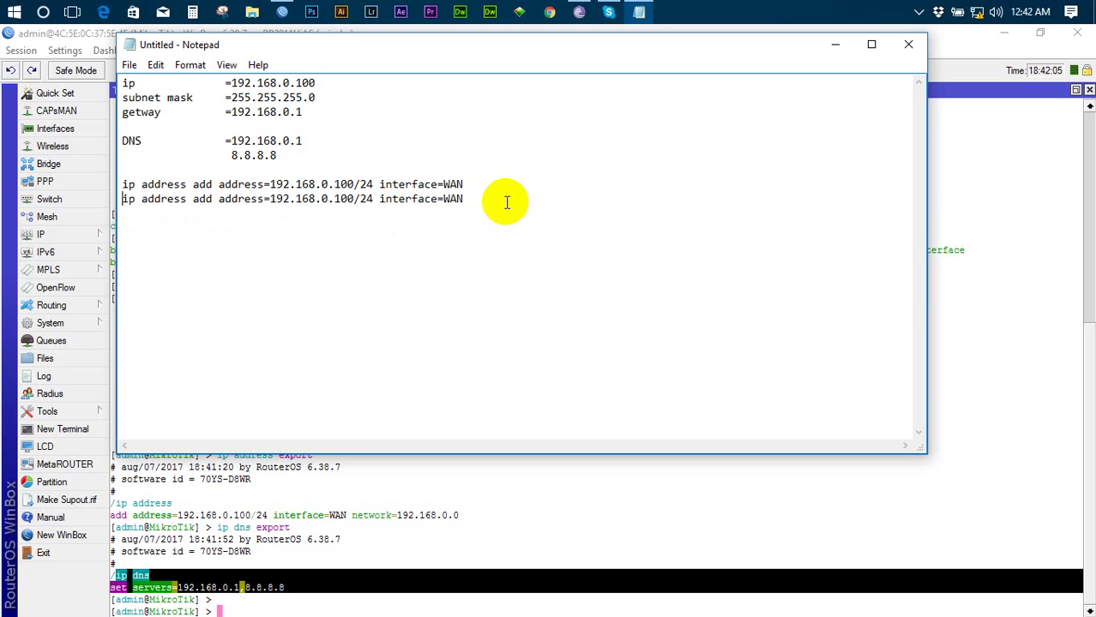
key("Return")
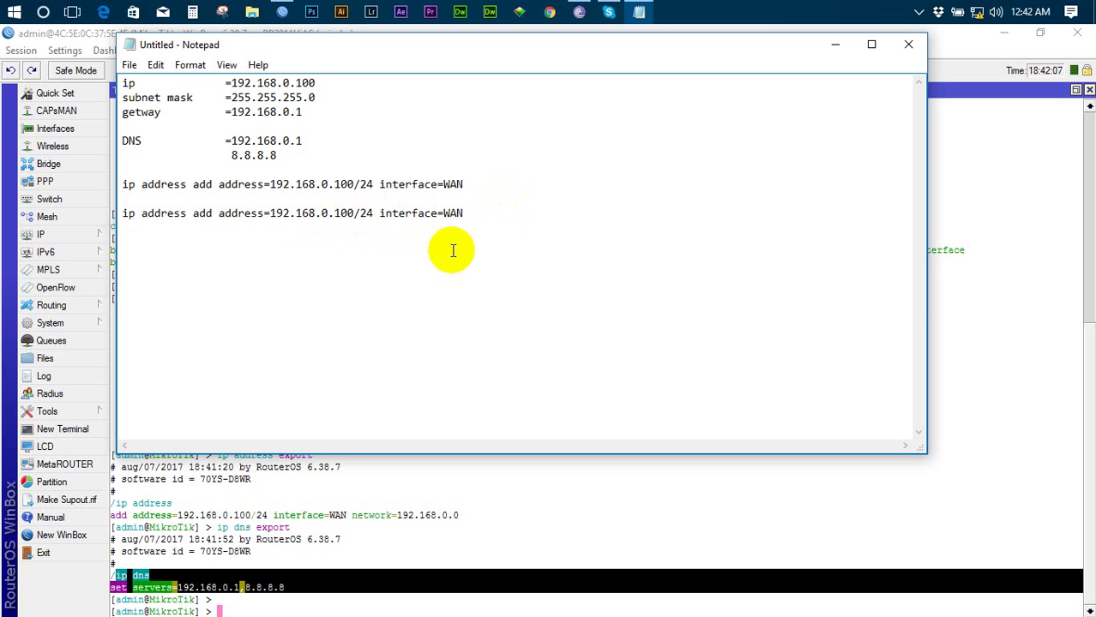
Step: Copy the selected /ip dns export lines in WinBox and replace the duplicate ip address line in Notepad with them
right_click(210, 596)
left_click(247, 513)
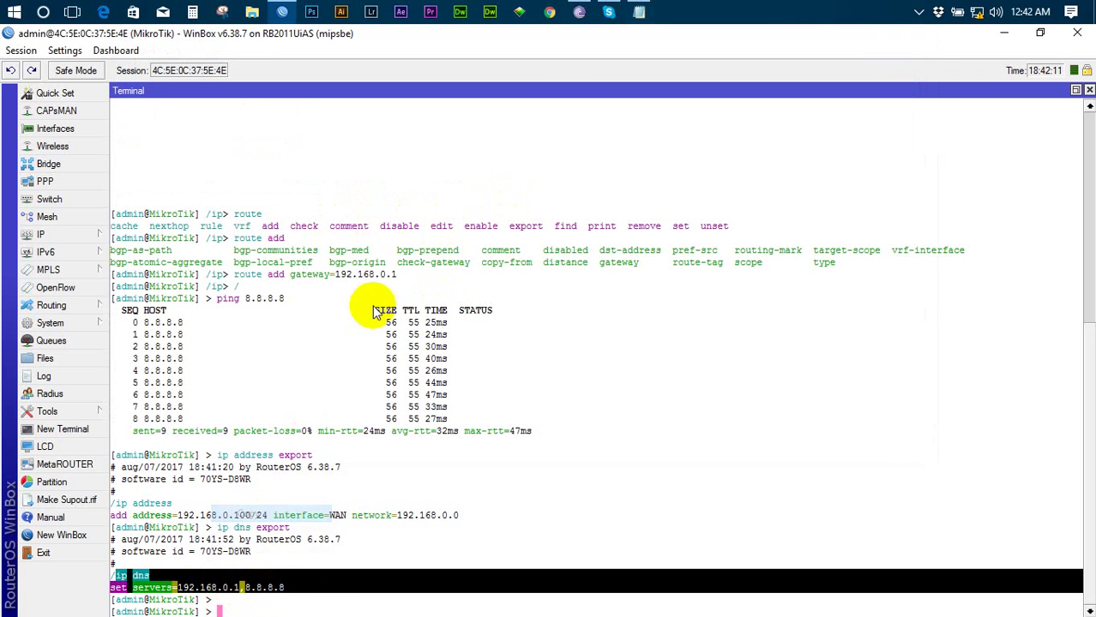
left_click(639, 11)
left_click_drag(120, 213, 523, 225)
key("Delete")
key("ctrl+v")
Step: Join the pasted DNS text into one line, ip dns set servers=192.168.0.1,8.8.8.8, and minimise Notepad
left_click(186, 215)
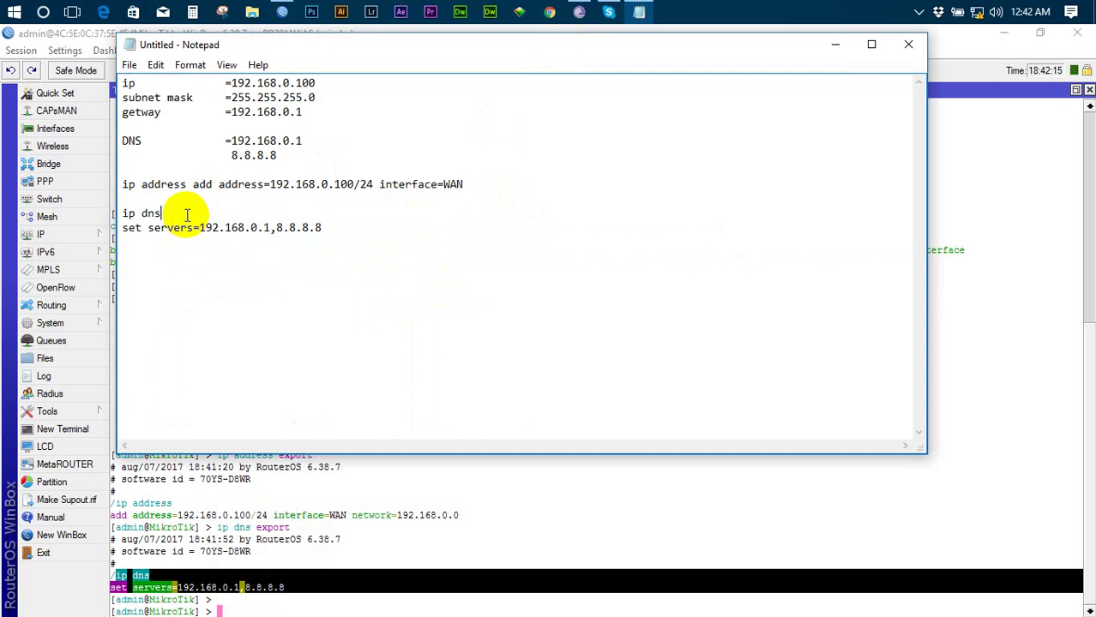
key("Delete")
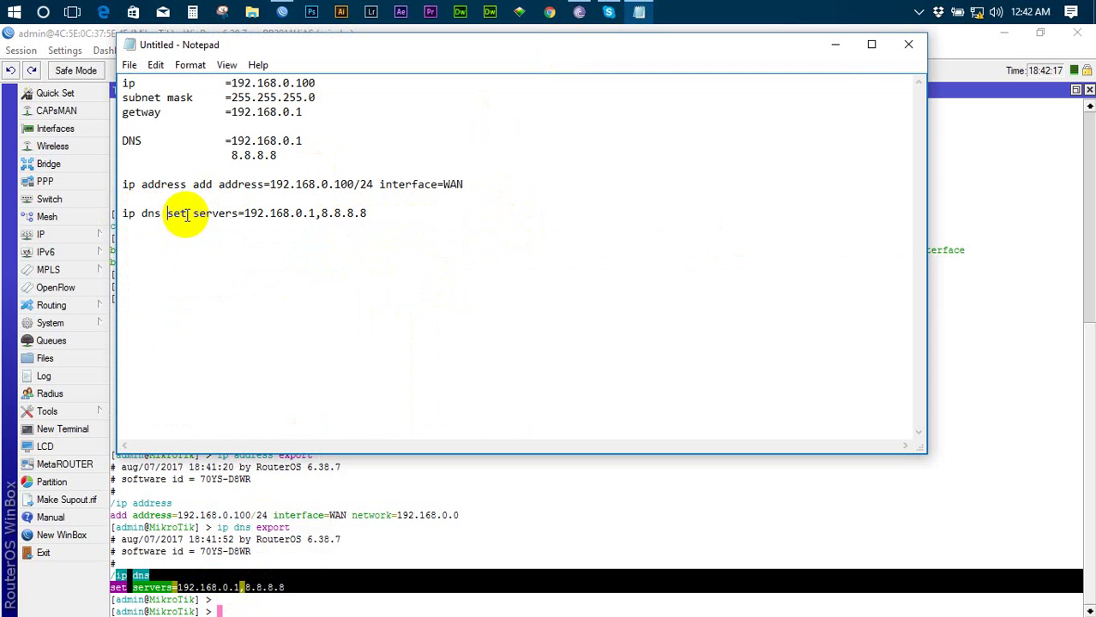
left_click(833, 44)
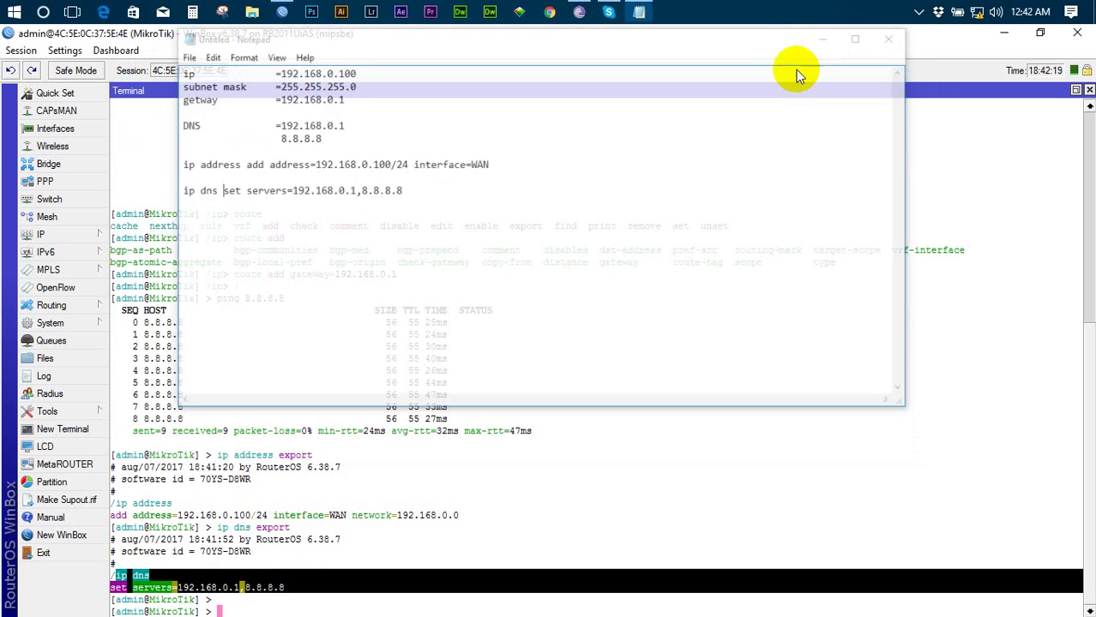
Step: Run ip route export in the WinBox terminal
left_click(264, 610)
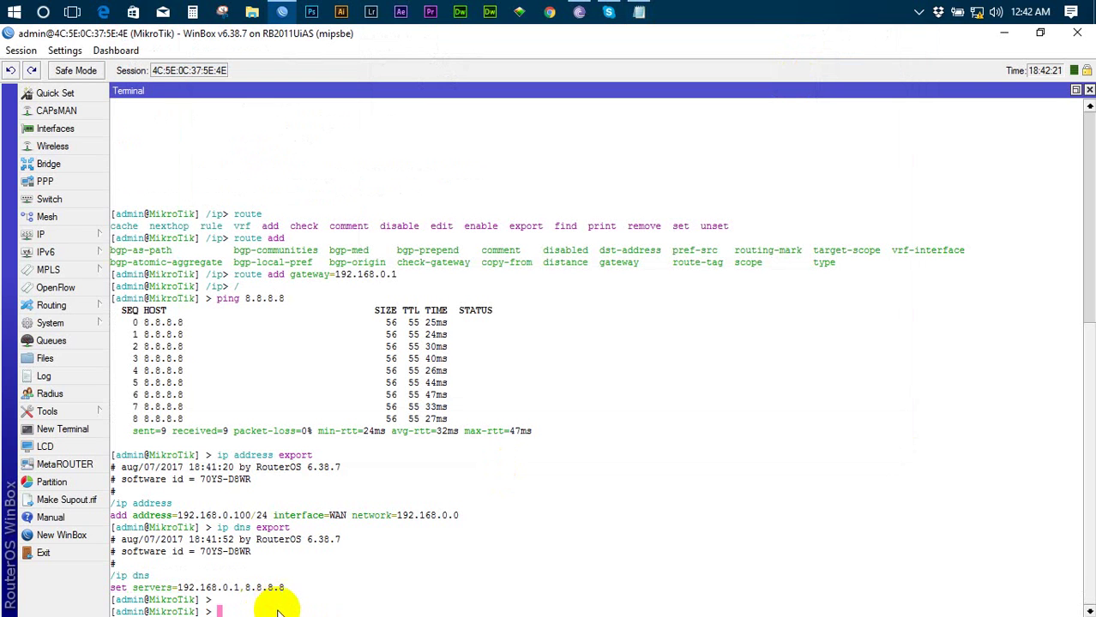
key("Up")
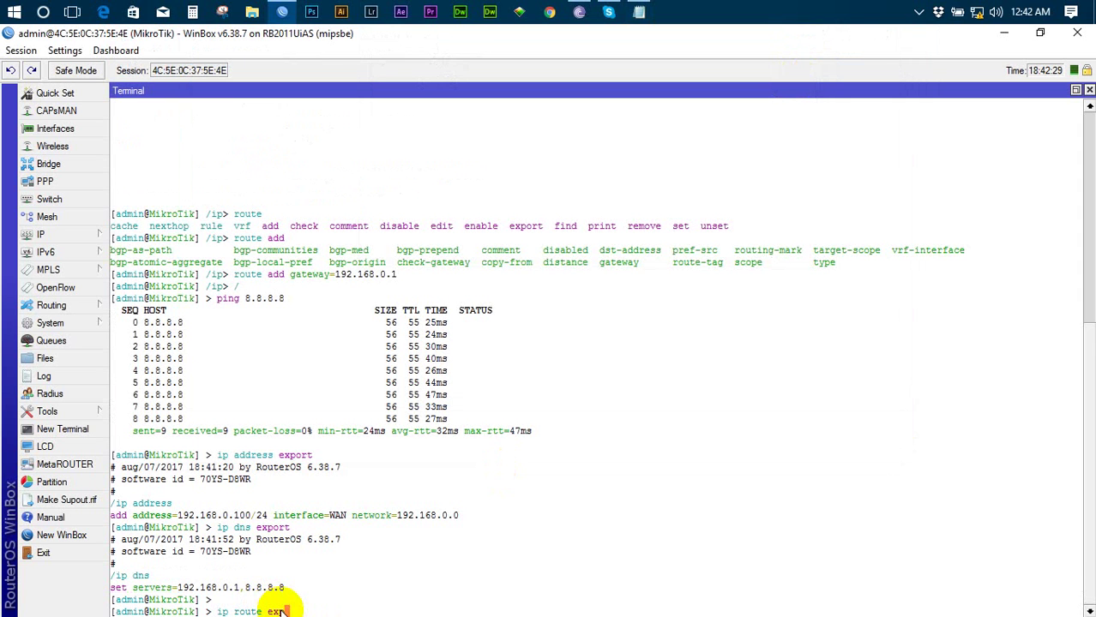
key("Return")
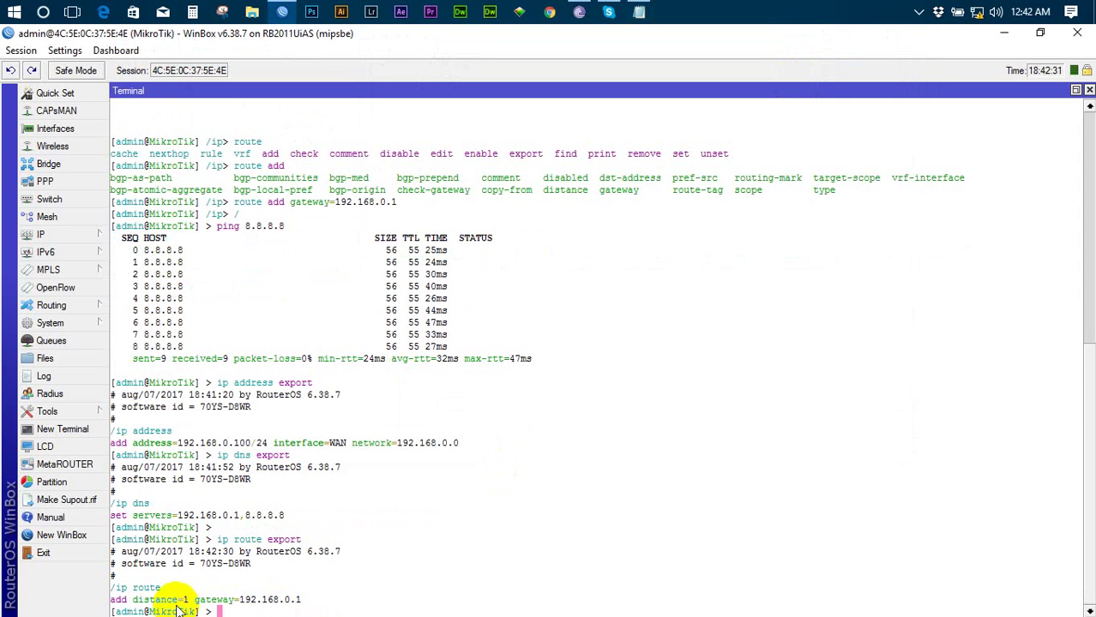
Step: Copy the exported /ip route lines and paste them into Notepad below the ip dns command
left_click_drag(112, 585, 296, 605)
right_click(296, 605)
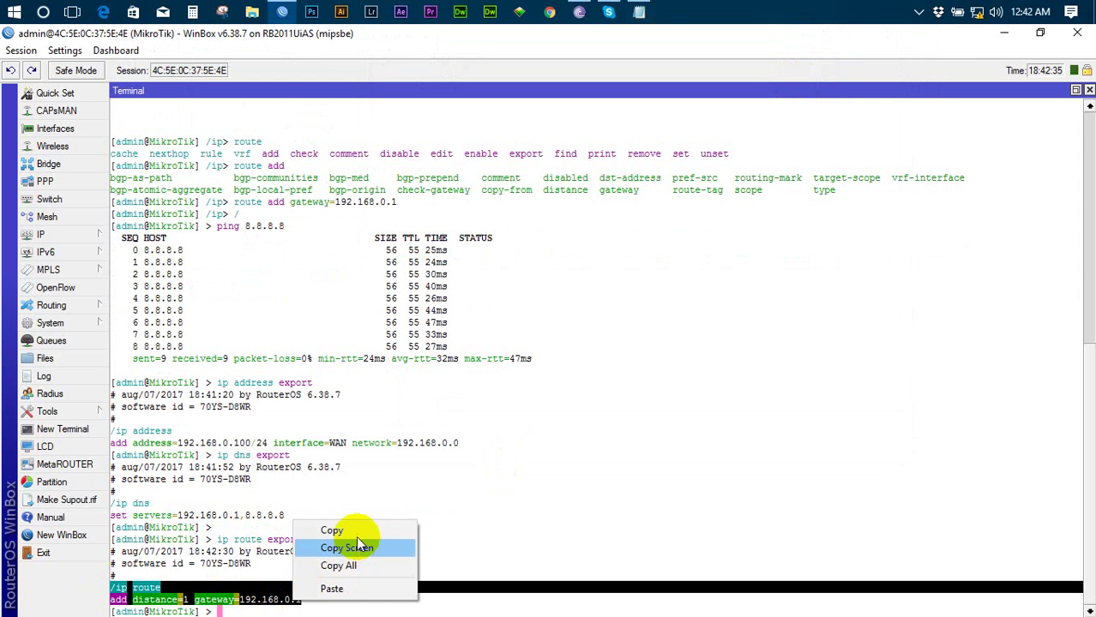
left_click(356, 533)
left_click(639, 12)
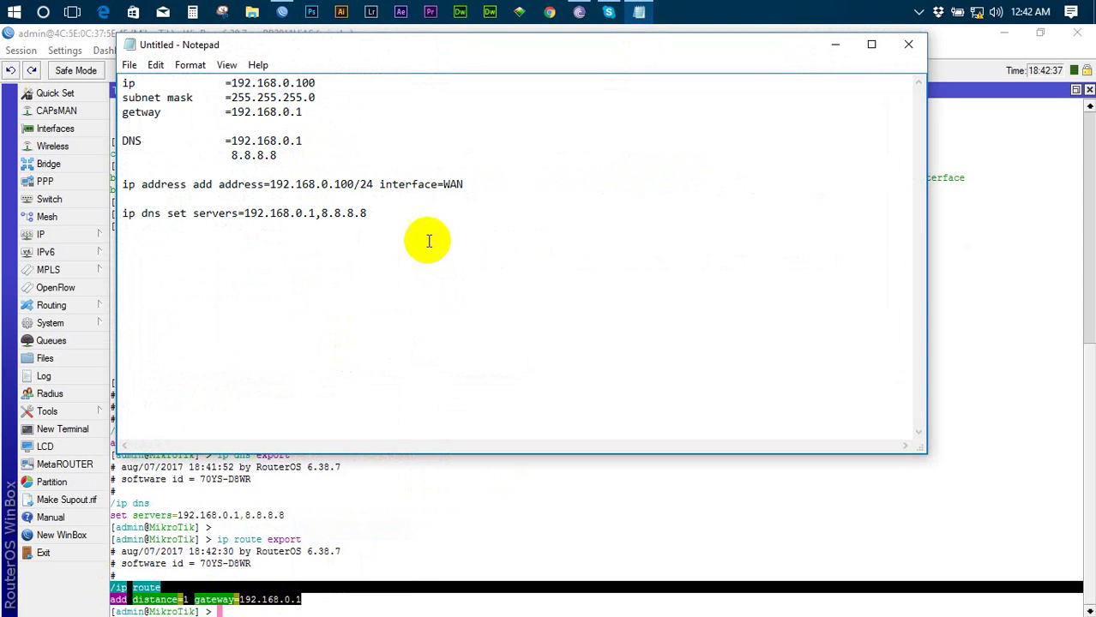
left_click(401, 272)
key("ctrl+v")
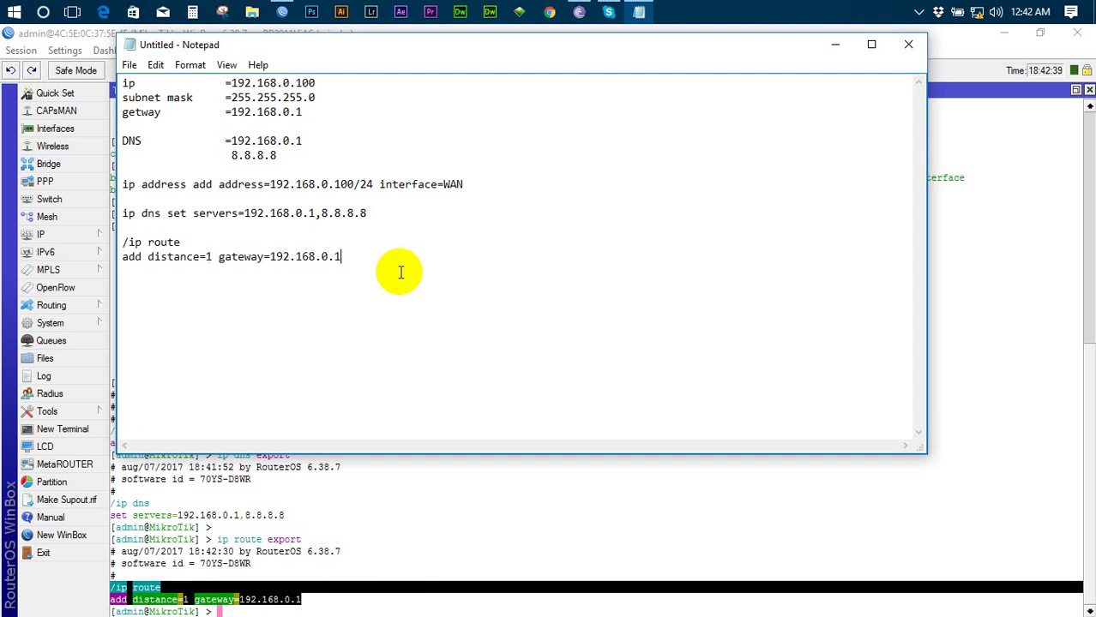
Step: Remove distance=1 from the pasted route text and edit it into one line, ip route add gateway=192.168.0.1
left_click_drag(216, 258, 152, 259)
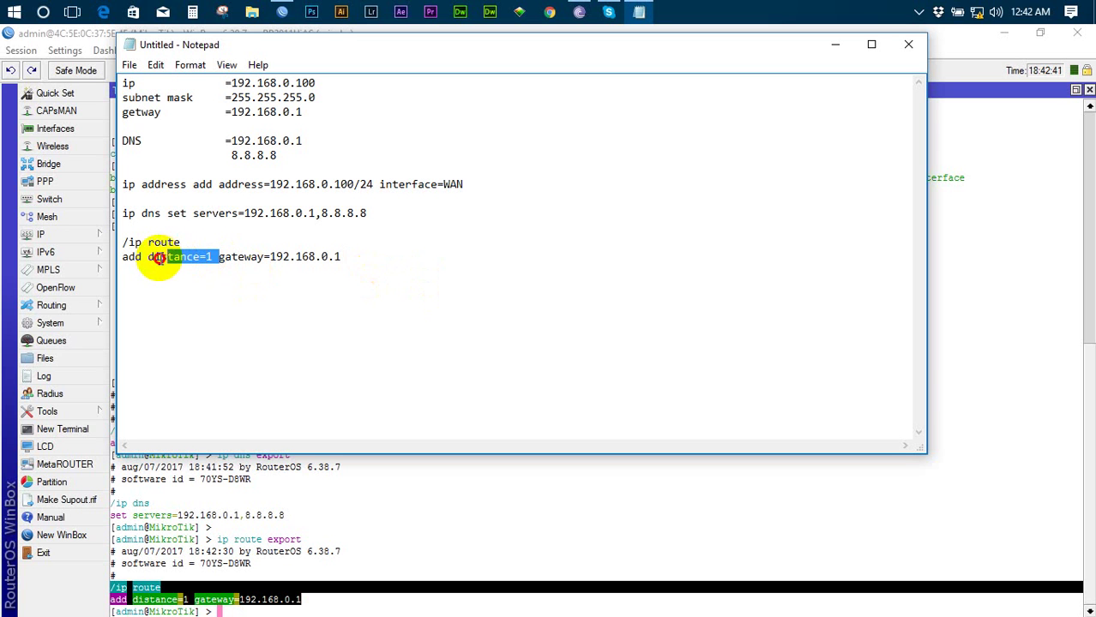
key("Delete")
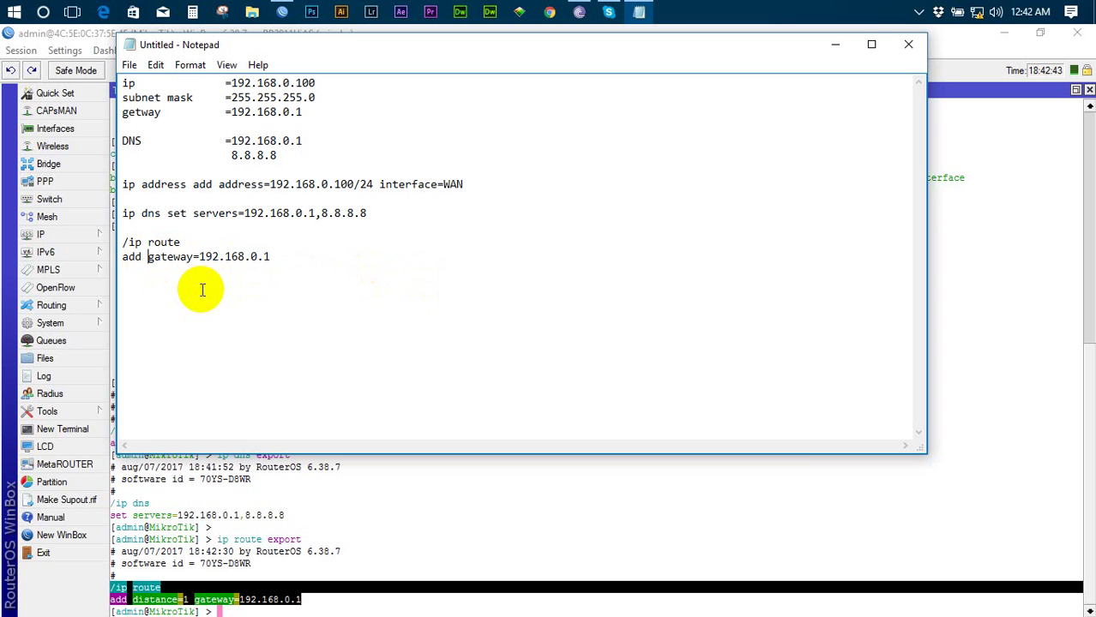
key("BackSpace")
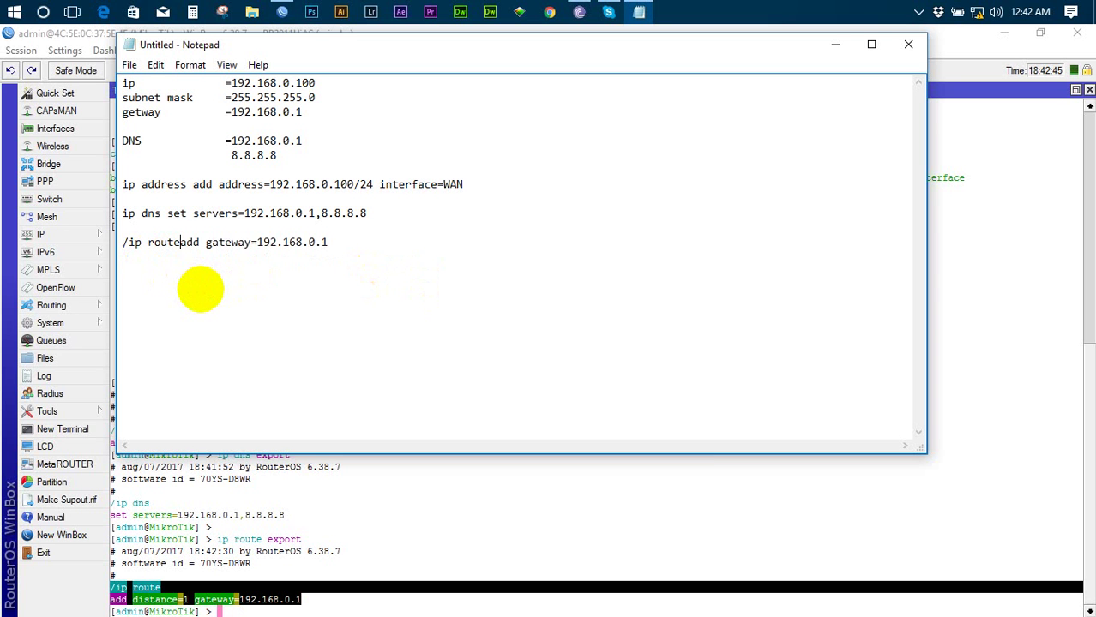
key("BackSpace")
Step: Review the three commands in Notepad, highlighting the IP address, the WAN interface, the DNS servers and the gateway route
left_click_drag(123, 184, 343, 244)
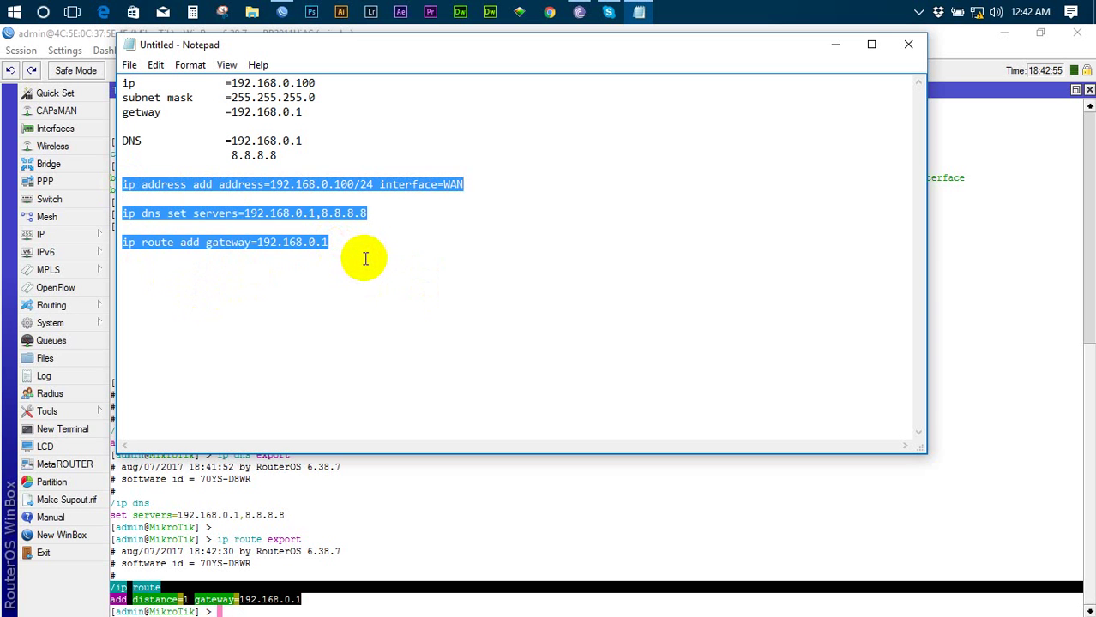
left_click(366, 256)
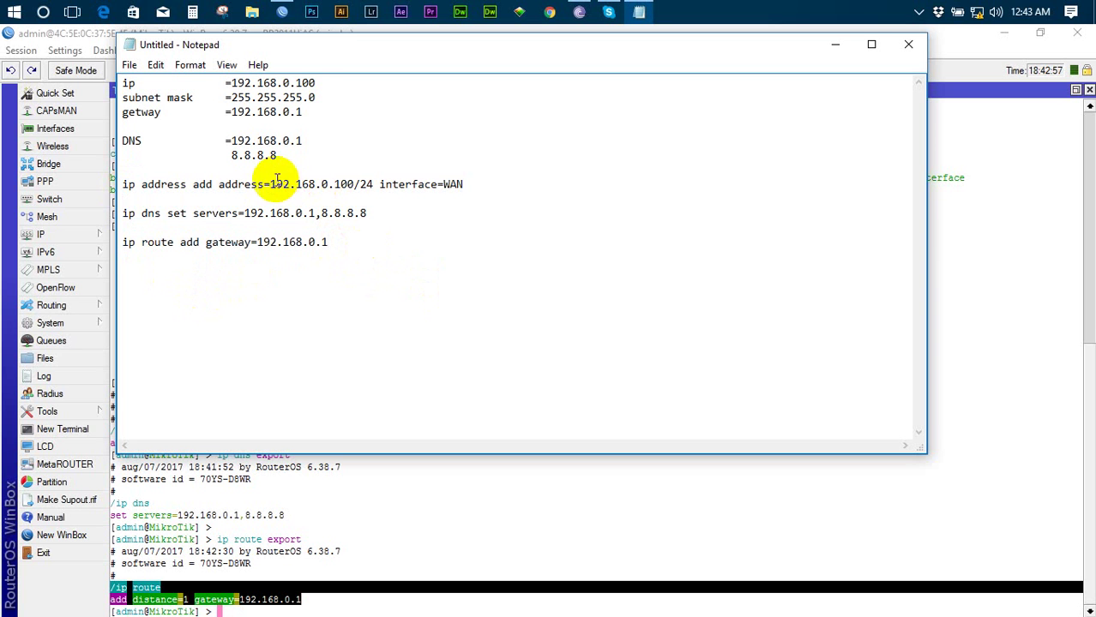
left_click_drag(271, 184, 373, 184)
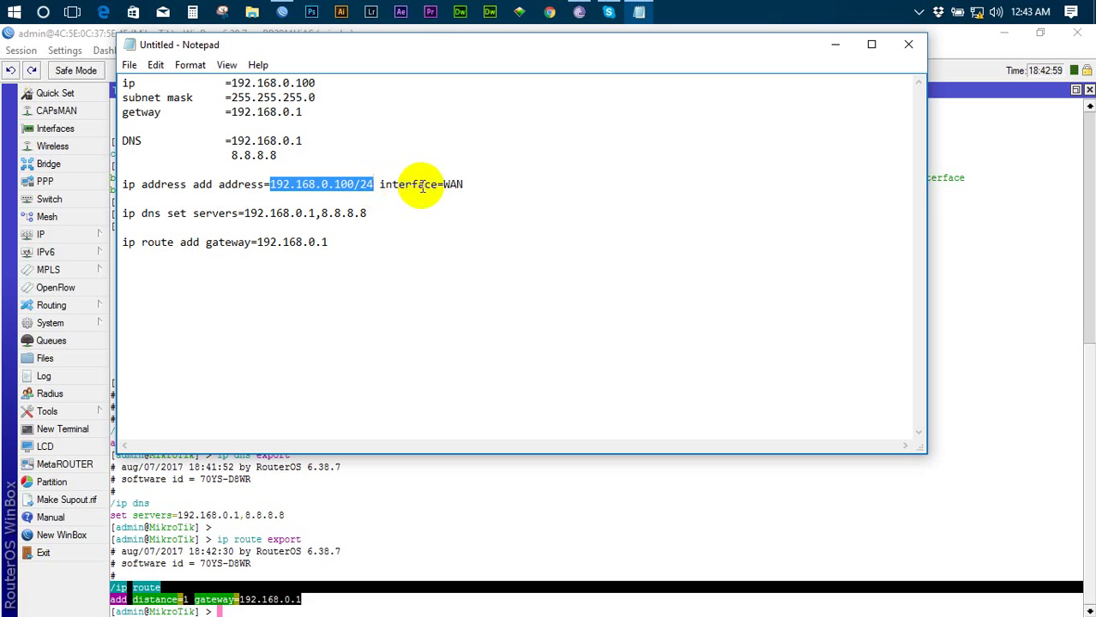
left_click_drag(443, 185, 470, 179)
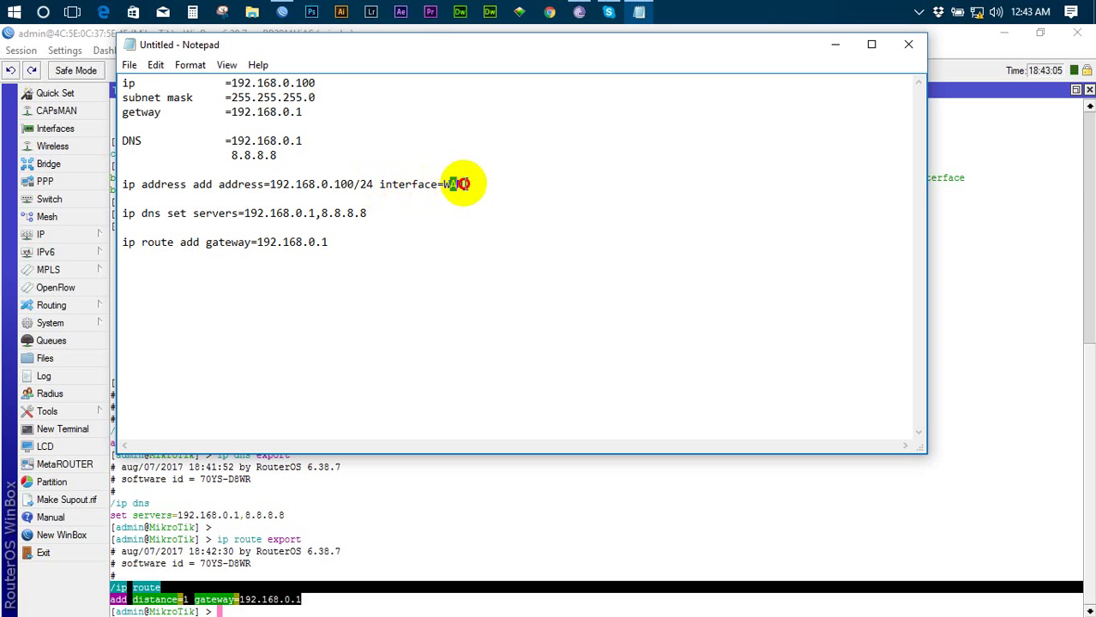
left_click_drag(464, 184, 443, 184)
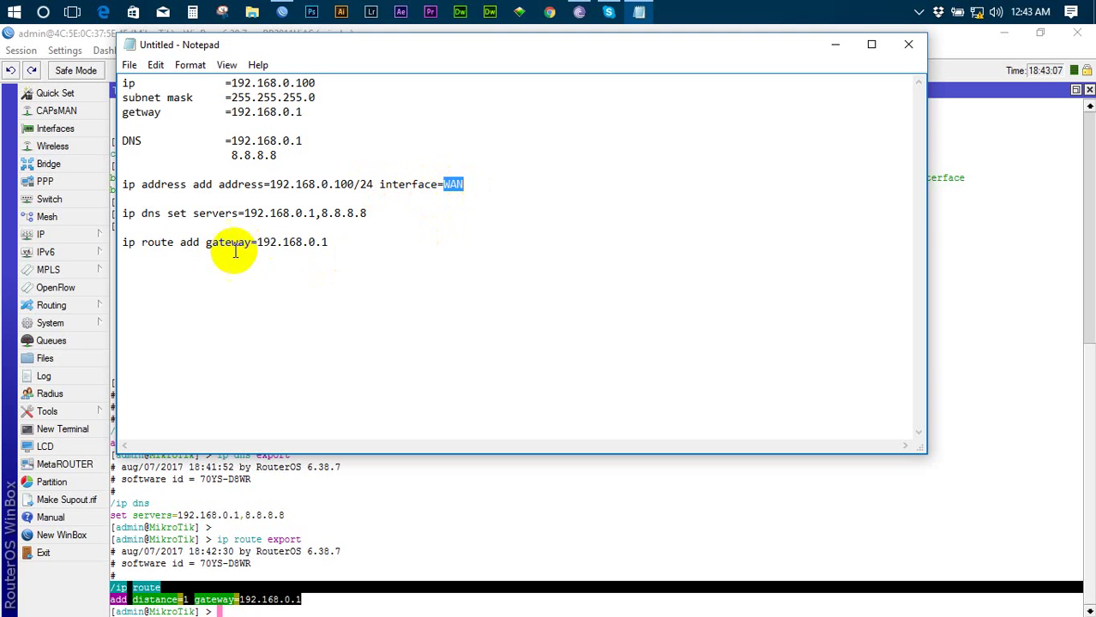
left_click_drag(122, 214, 316, 216)
left_click(250, 213)
left_click(316, 216)
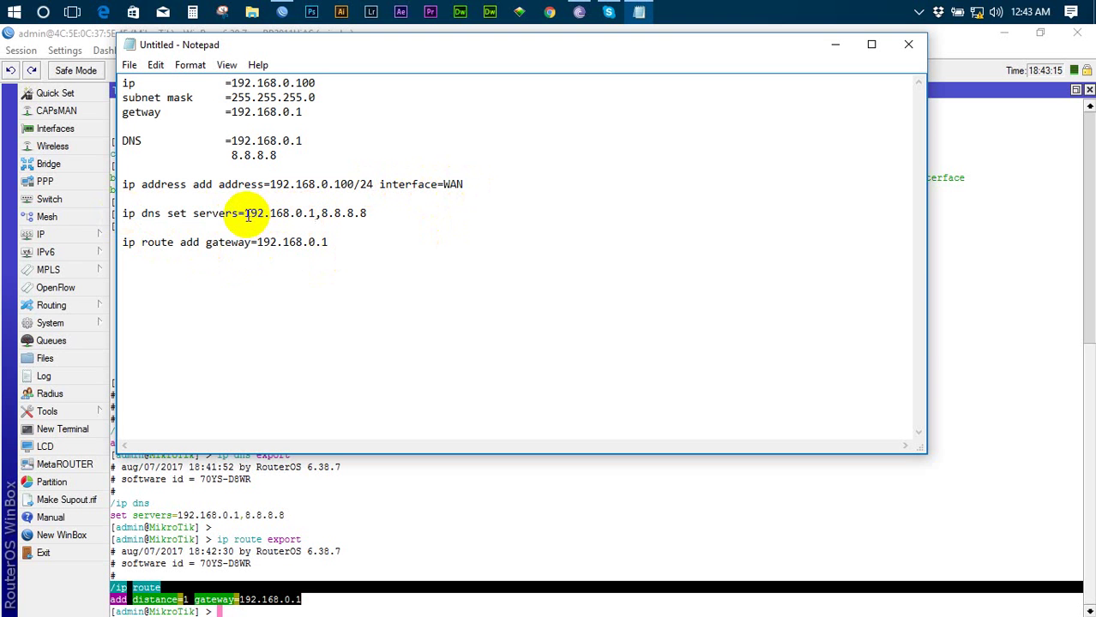
left_click_drag(247, 216, 355, 213)
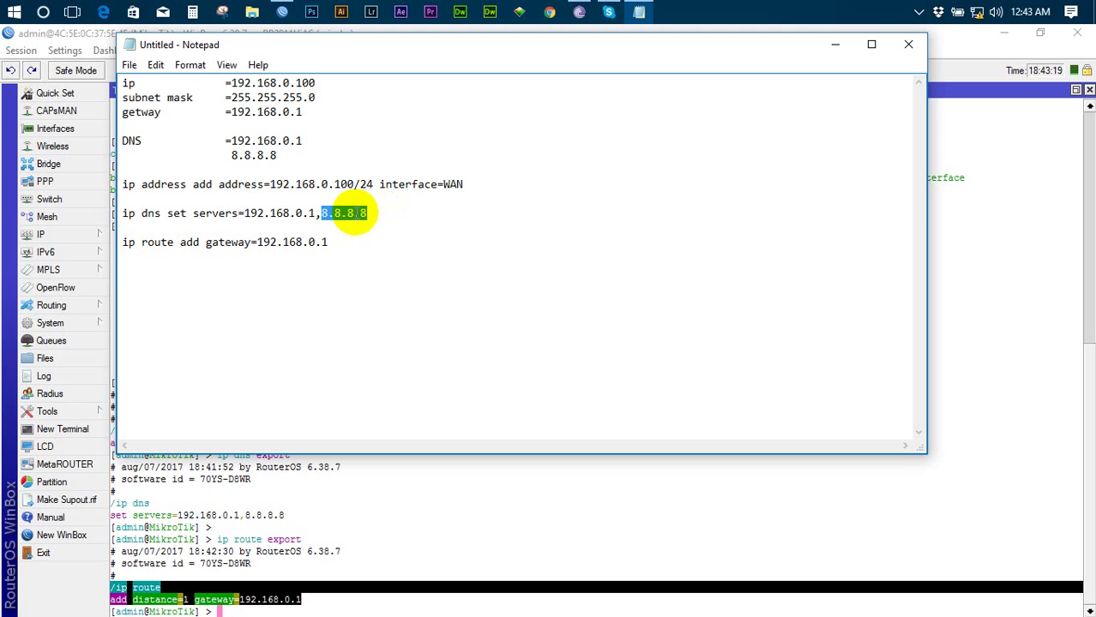
left_click_drag(124, 244, 328, 244)
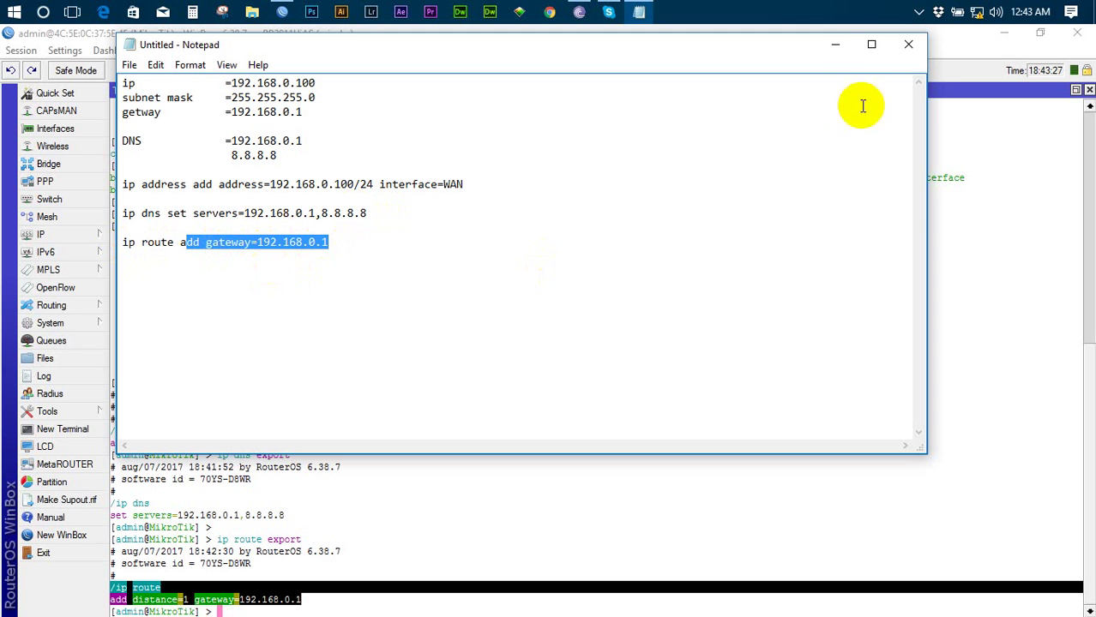
left_click(903, 47)
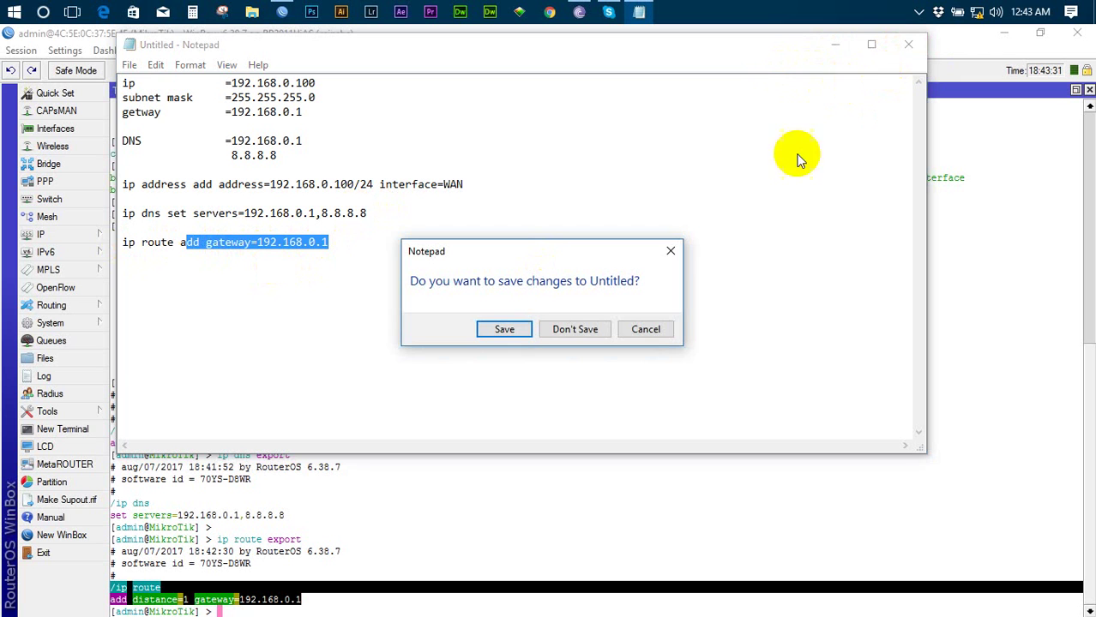
left_click(646, 329)
left_click(444, 259)
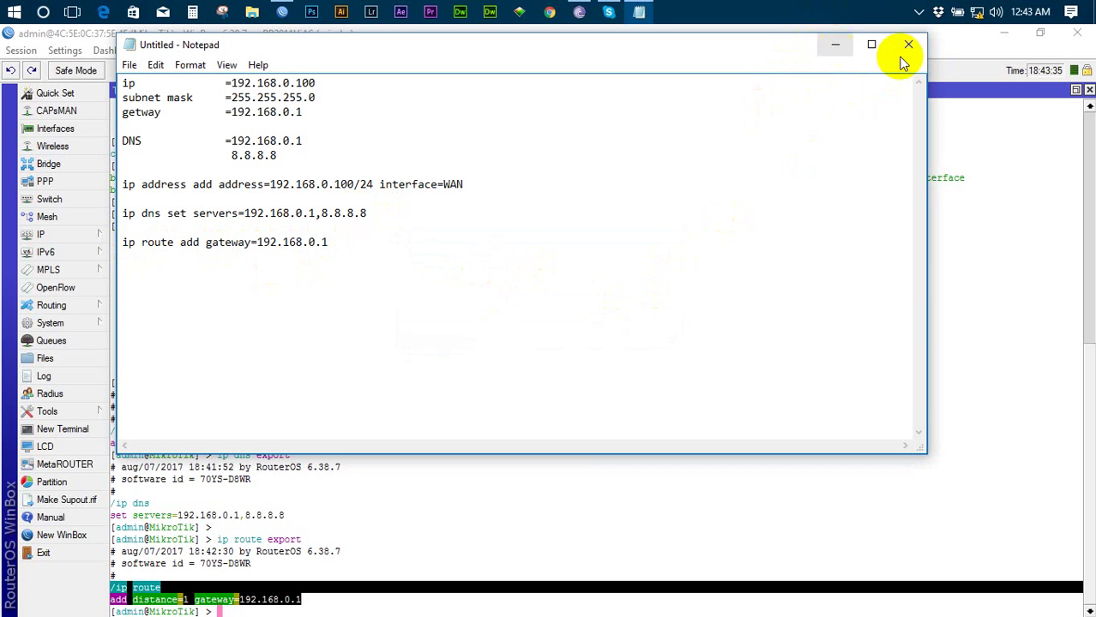
Step: Minimise Notepad and close the WinBox terminal window
left_click(837, 45)
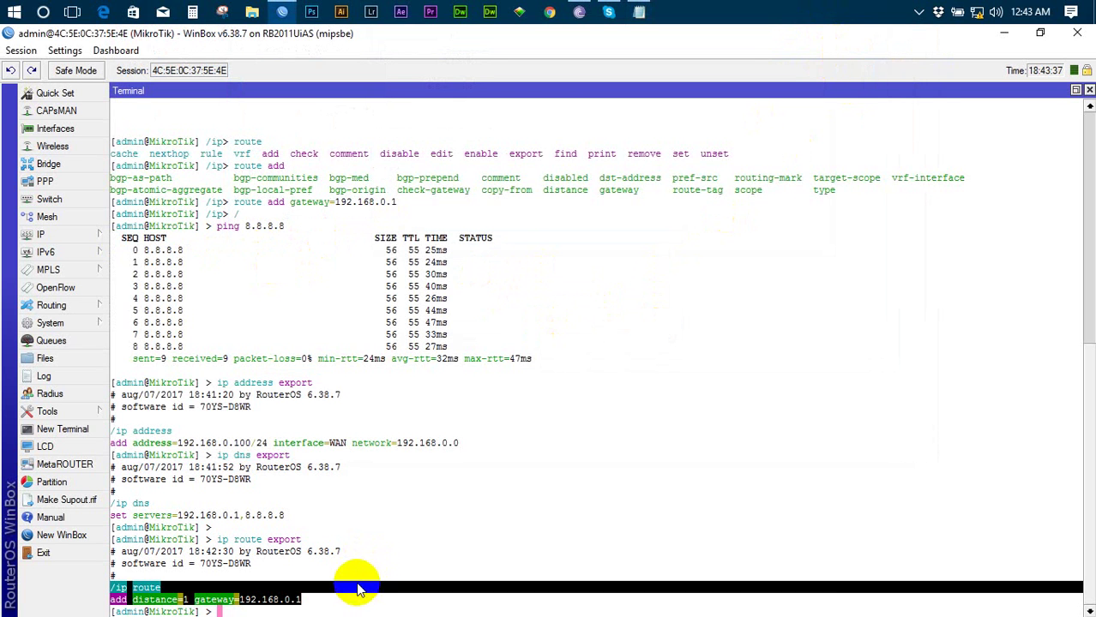
left_click(358, 576)
left_click(1089, 90)
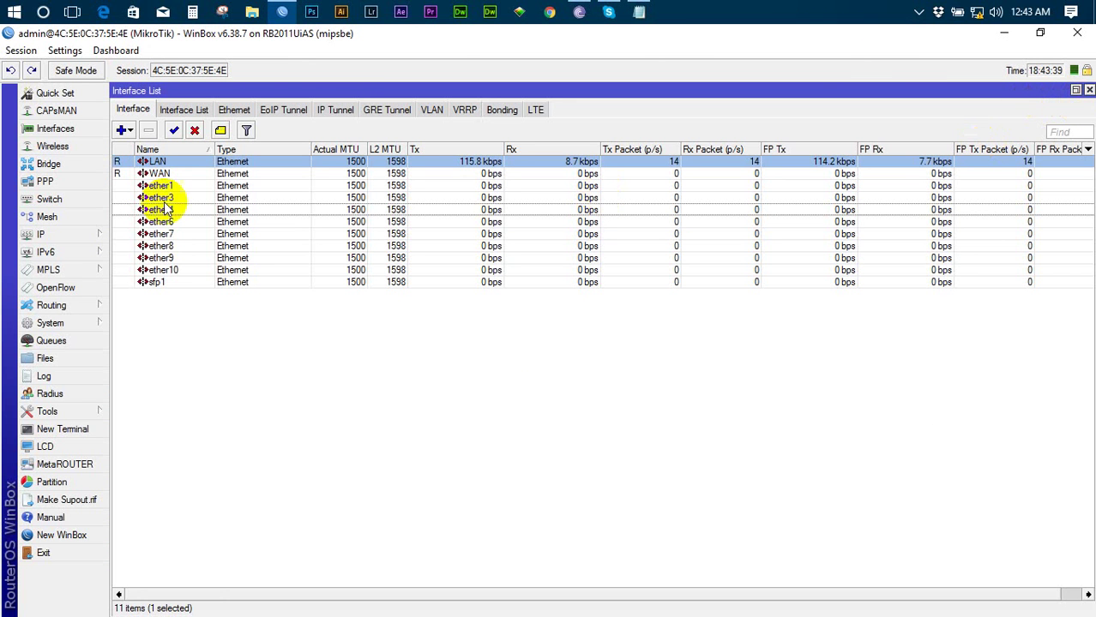
Step: Open the IP address list and delete the 192.168.0.100 entry on the WAN interface
left_click(72, 240)
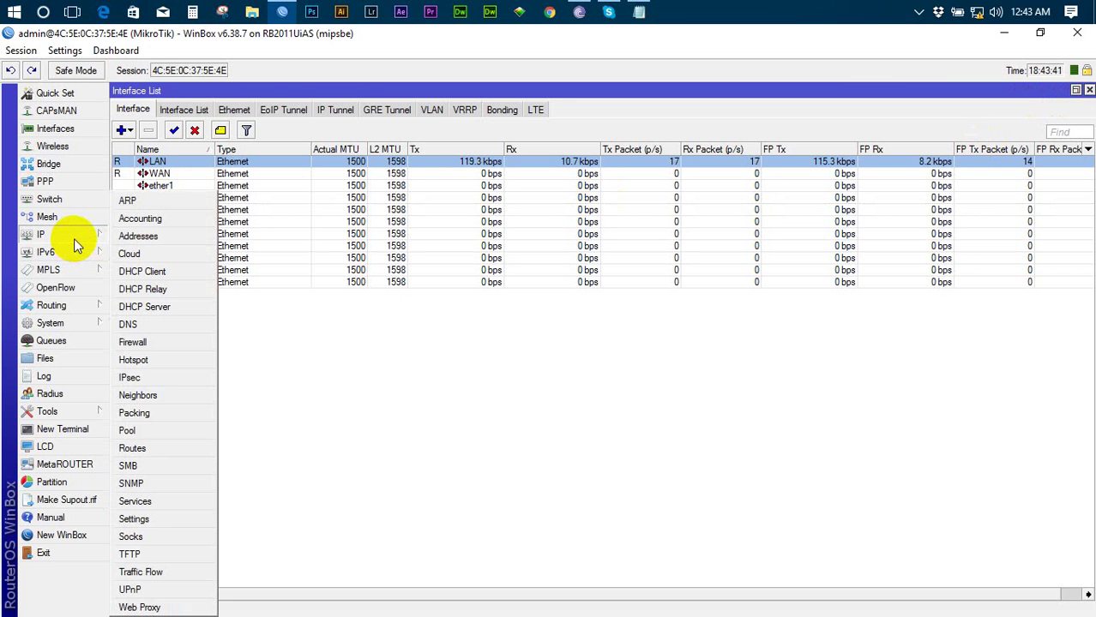
left_click(124, 236)
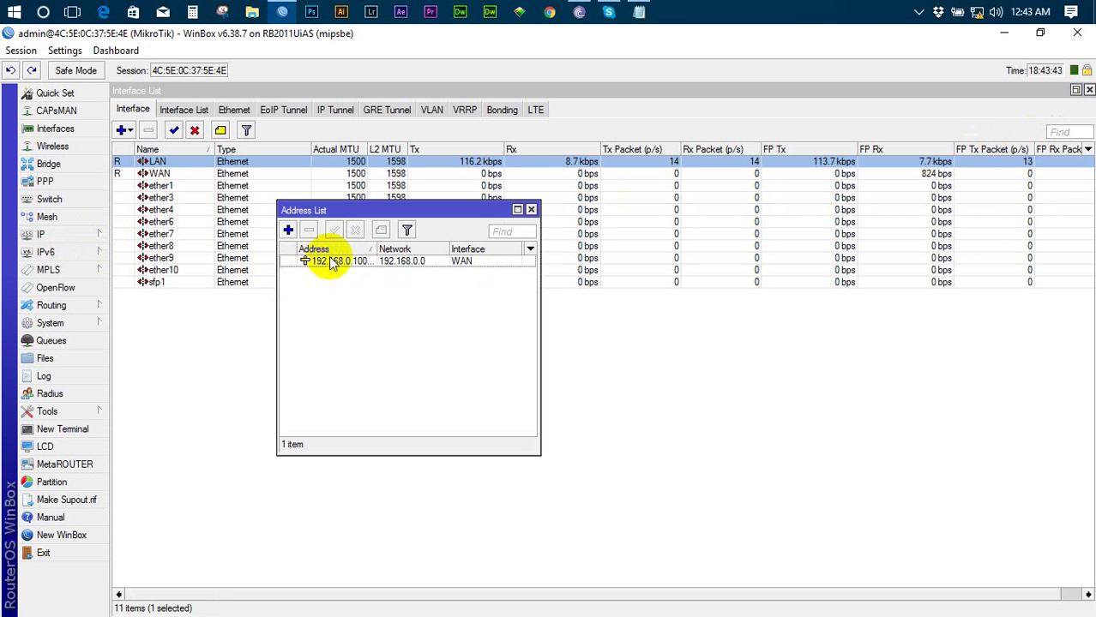
left_click(324, 261)
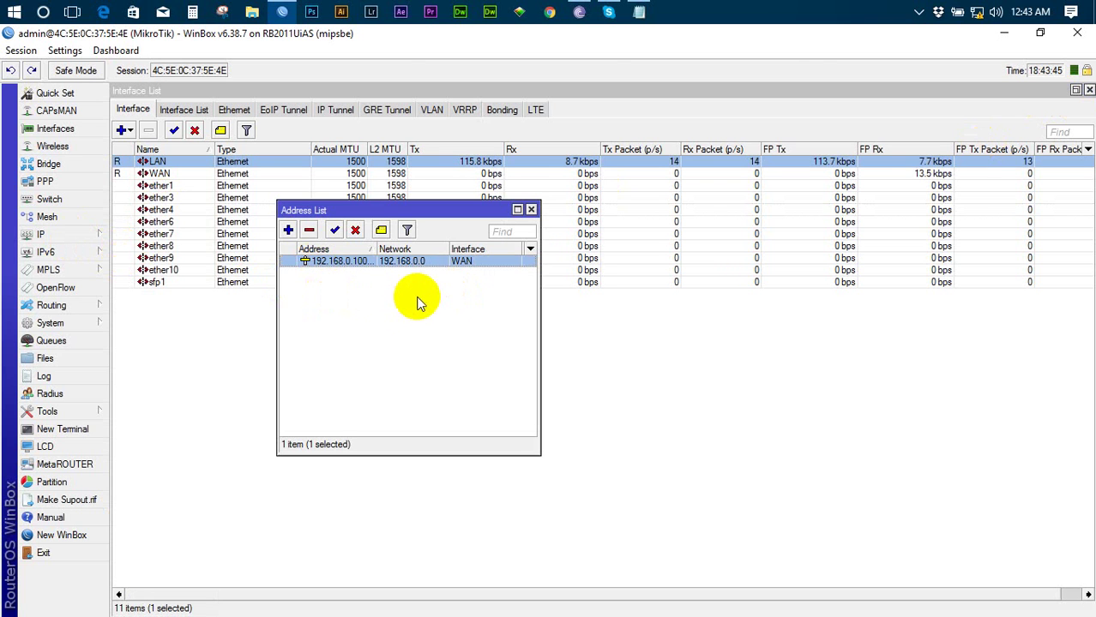
key("Delete")
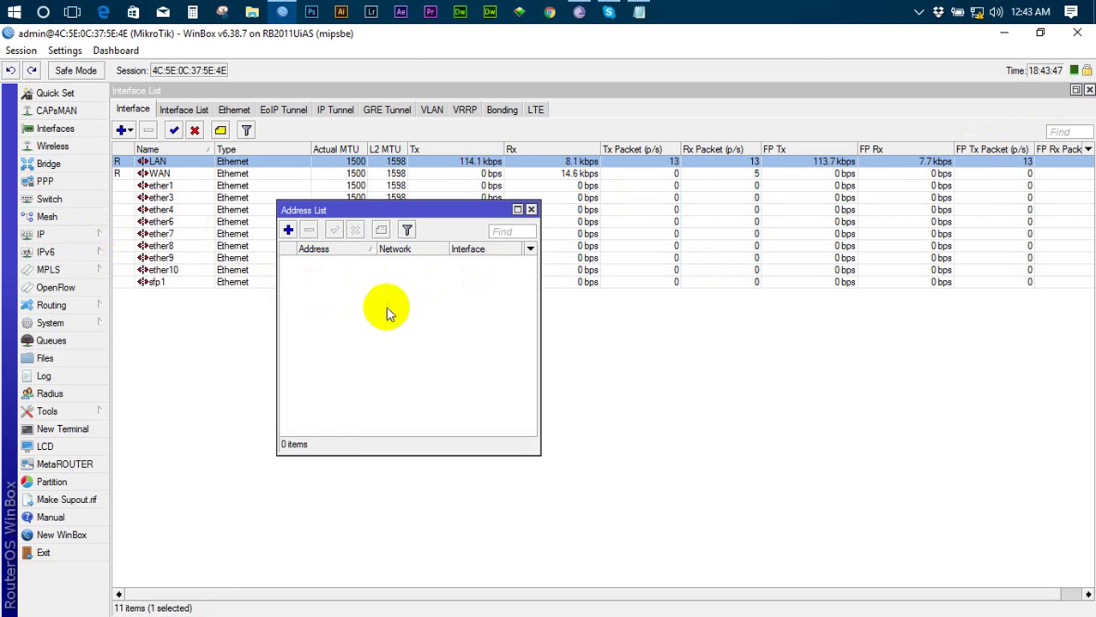
Step: Close the address list and remove both servers, 192.168.0.1 and 8.8.8.8, from the DNS settings
left_click(531, 210)
left_click(86, 236)
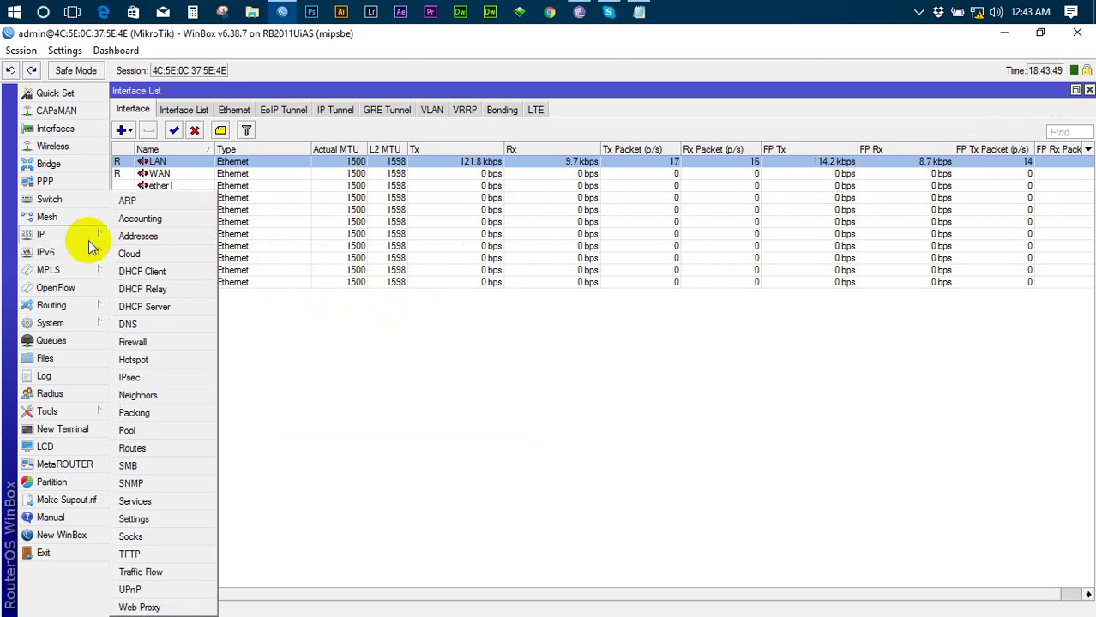
left_click(164, 329)
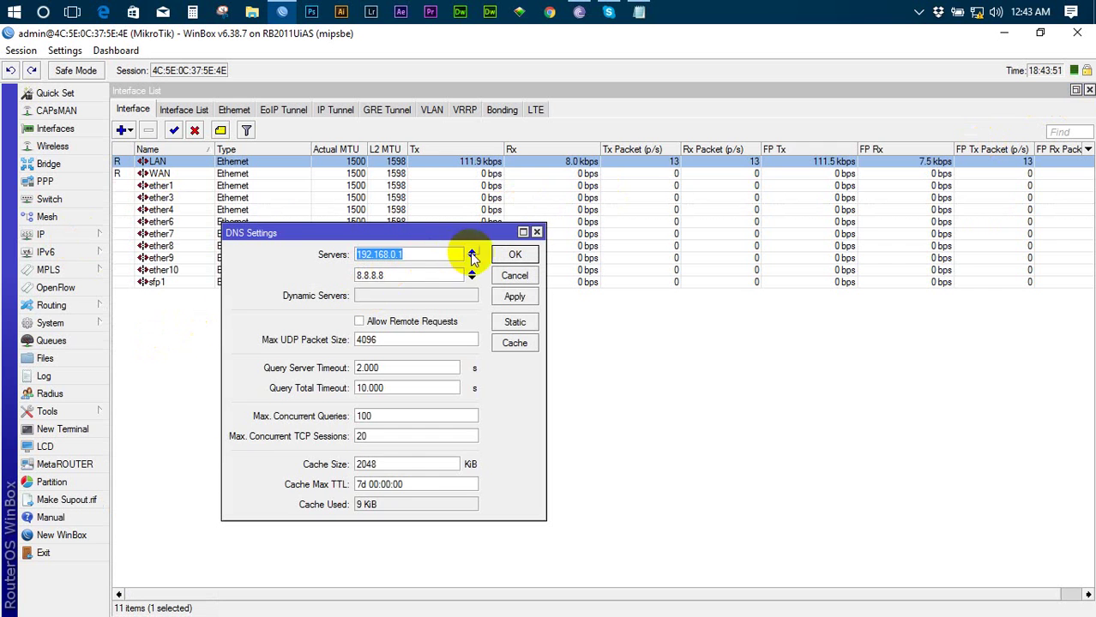
left_click(472, 251)
left_click(473, 254)
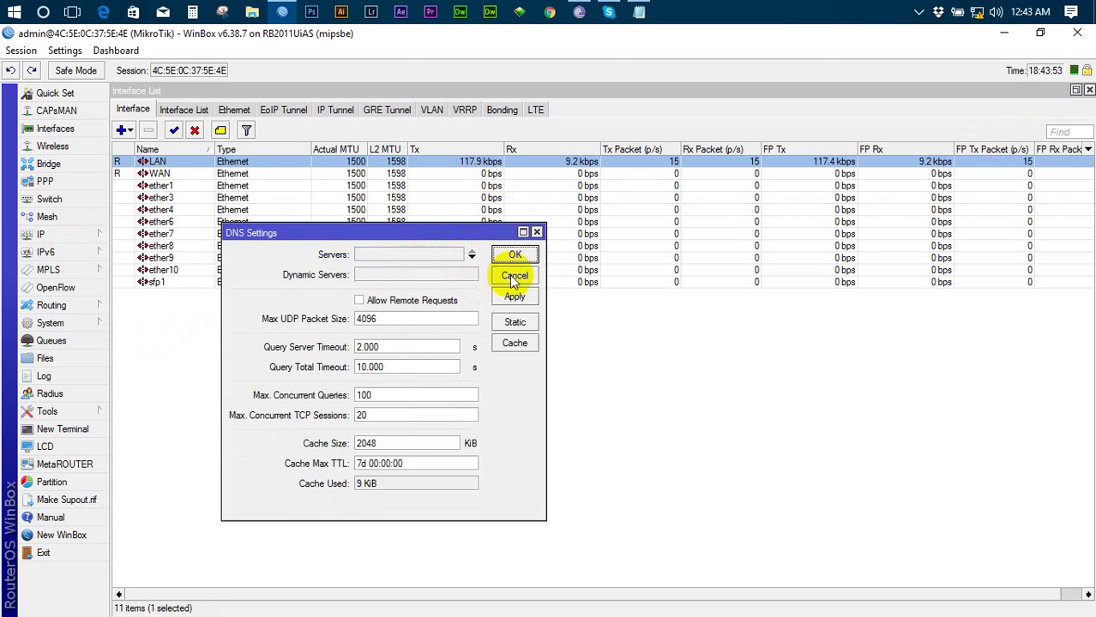
left_click(514, 254)
Step: Delete the gateway route from the IP route list and close the list
left_click(60, 234)
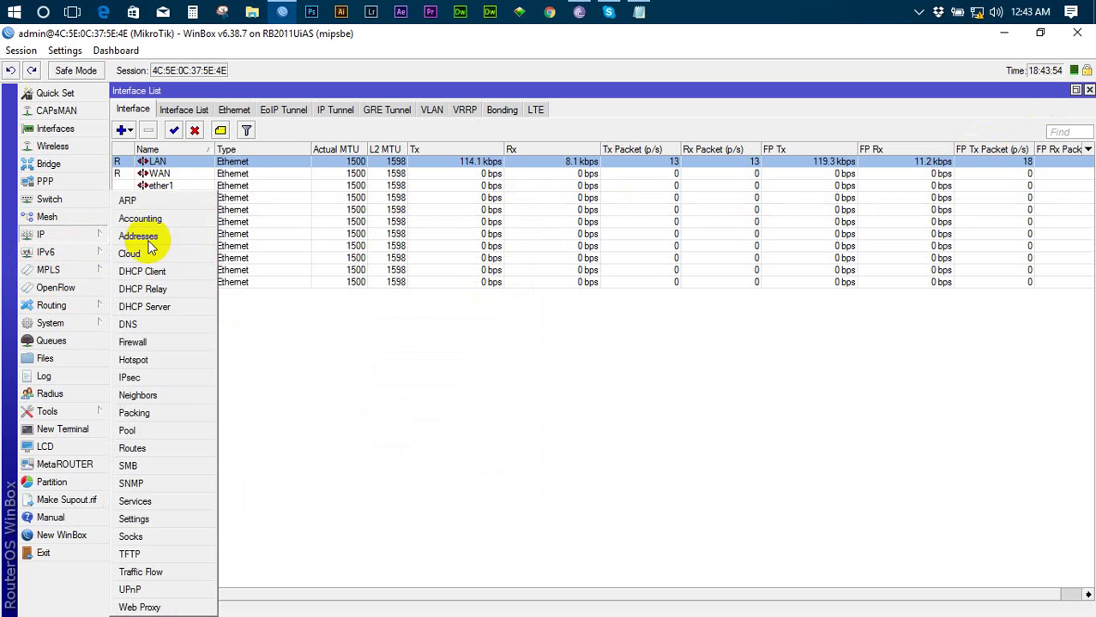
left_click(142, 449)
left_click(412, 314)
key("Delete")
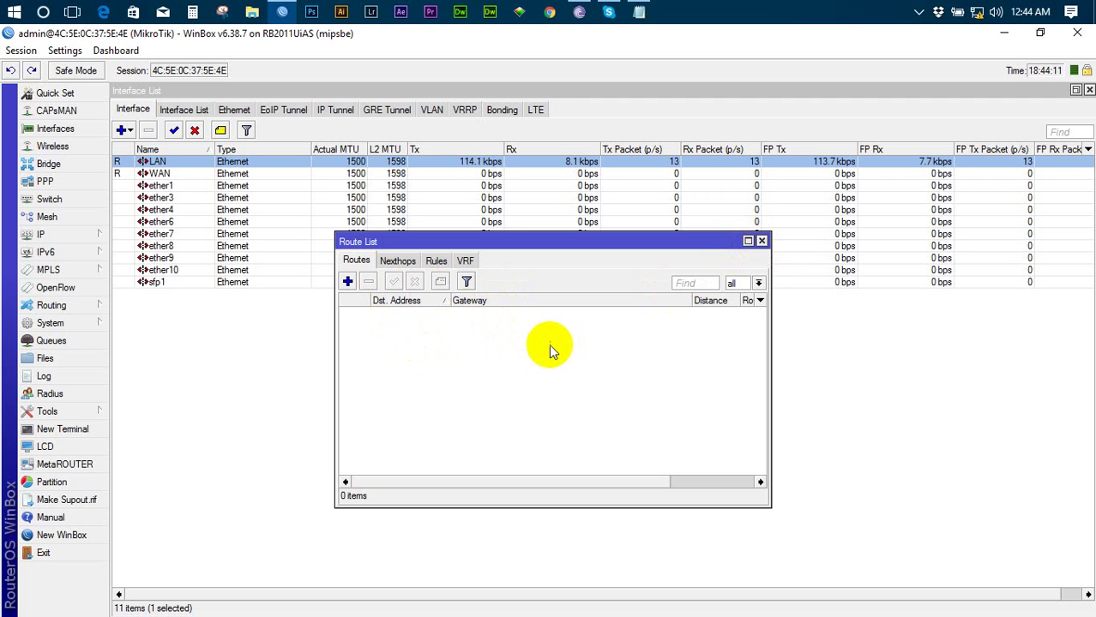
left_click(761, 242)
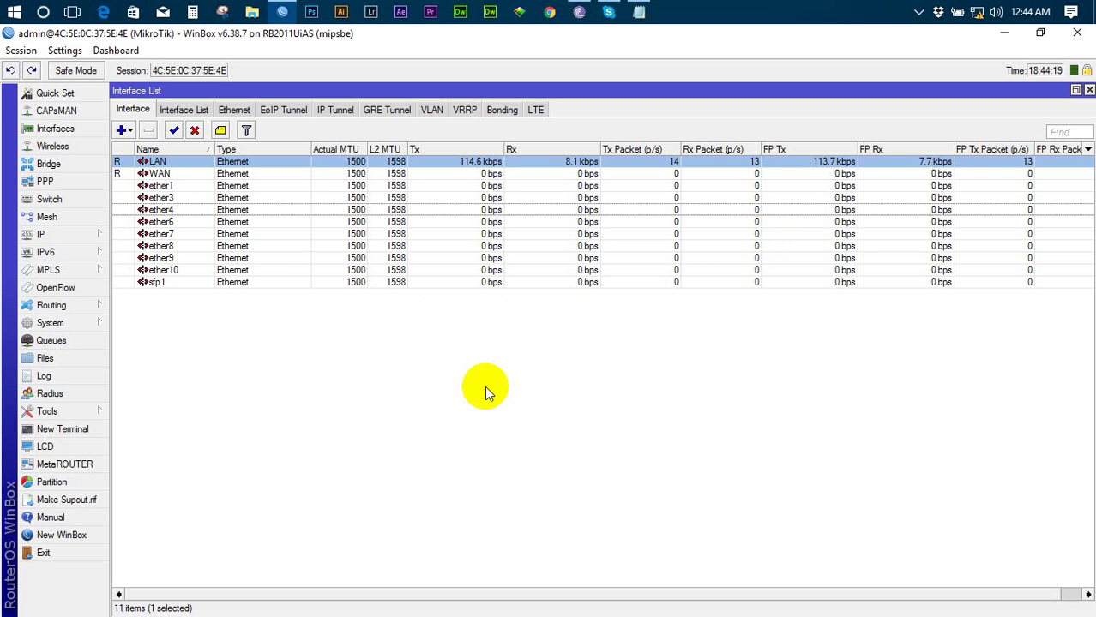
Step: Check the IP DHCP client list for existing entries and close it
left_click(38, 234)
left_click(153, 282)
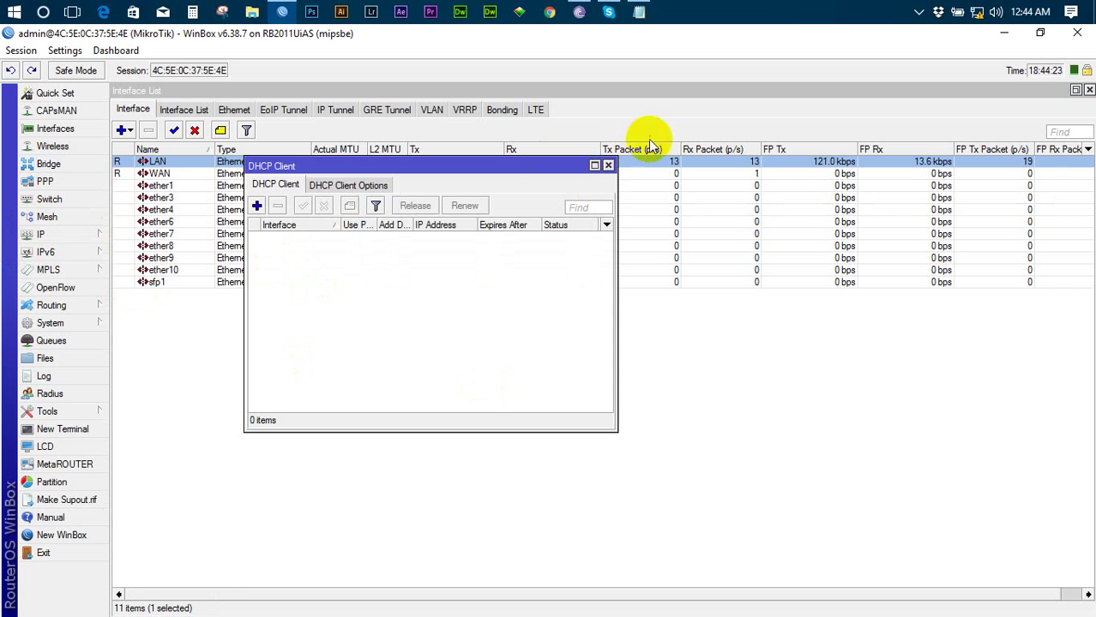
left_click(607, 164)
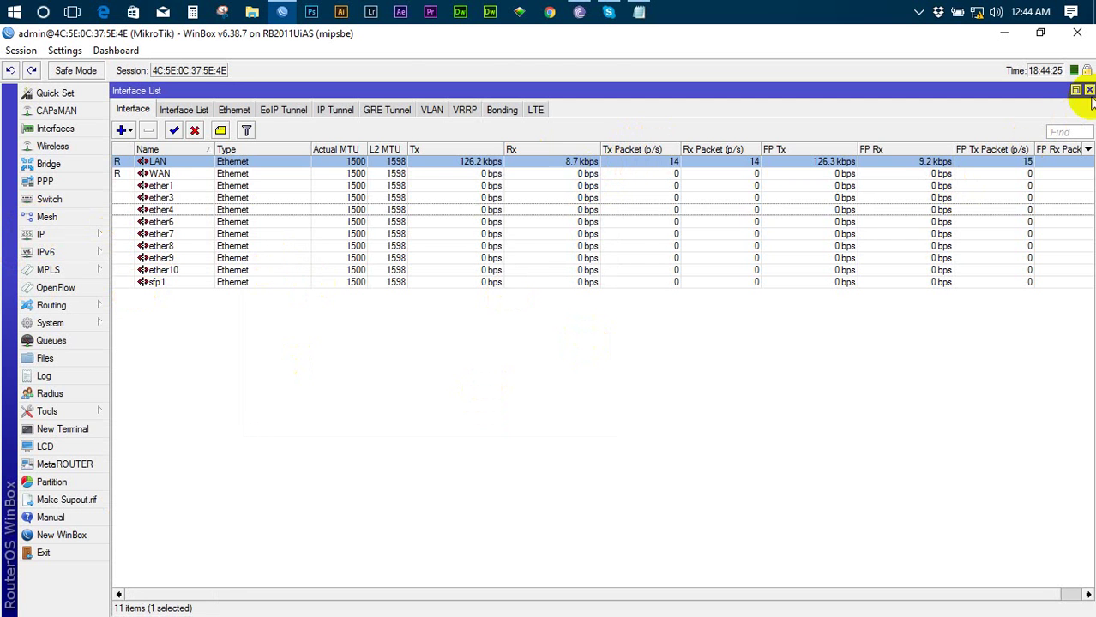
Step: Close the interface list, open a new terminal and clear its screen
left_click(1089, 90)
left_click(65, 429)
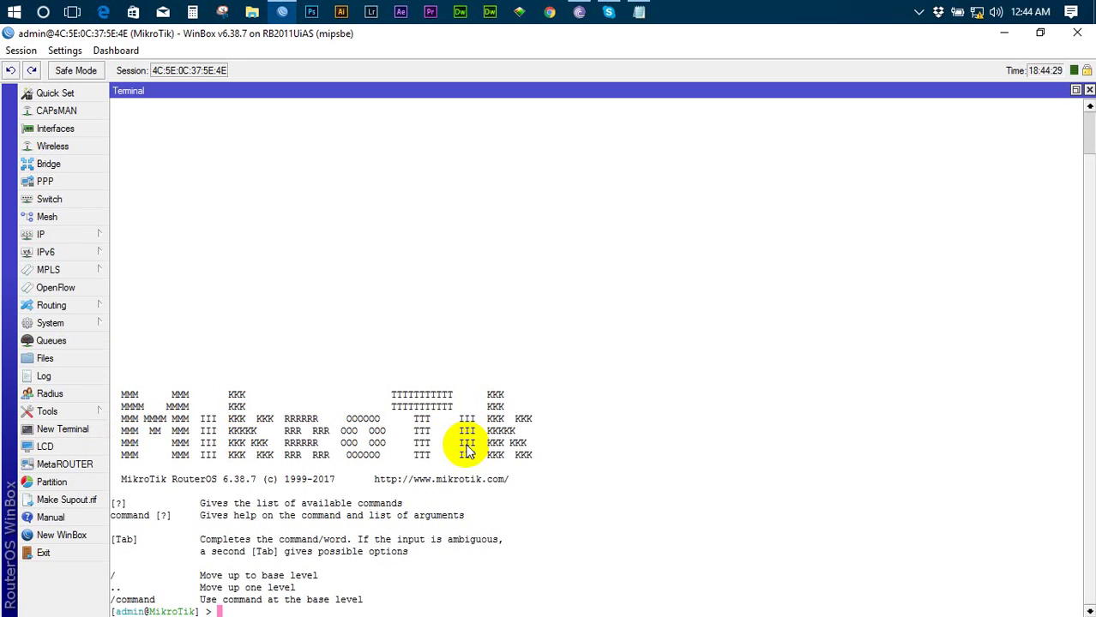
key("ctrl+l")
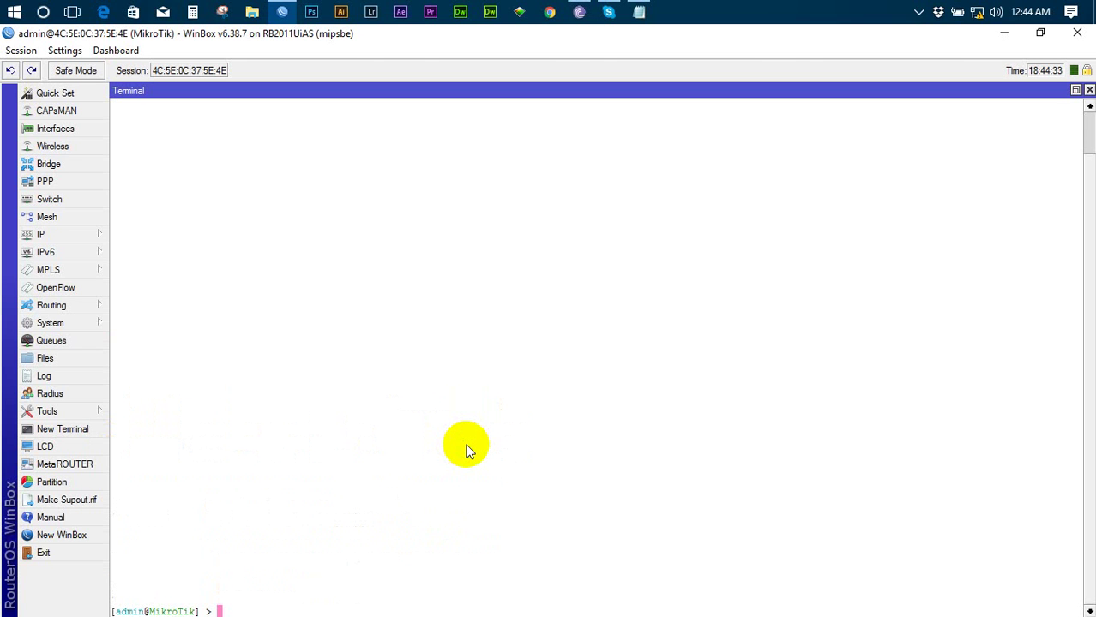
Step: Enter the command start ip dhcp-client add default-route-distance=0 dhcp-options= in the terminal
type("ip dc")
key("BackSpace")
key("BackSpace")
type("dhcp-client ")
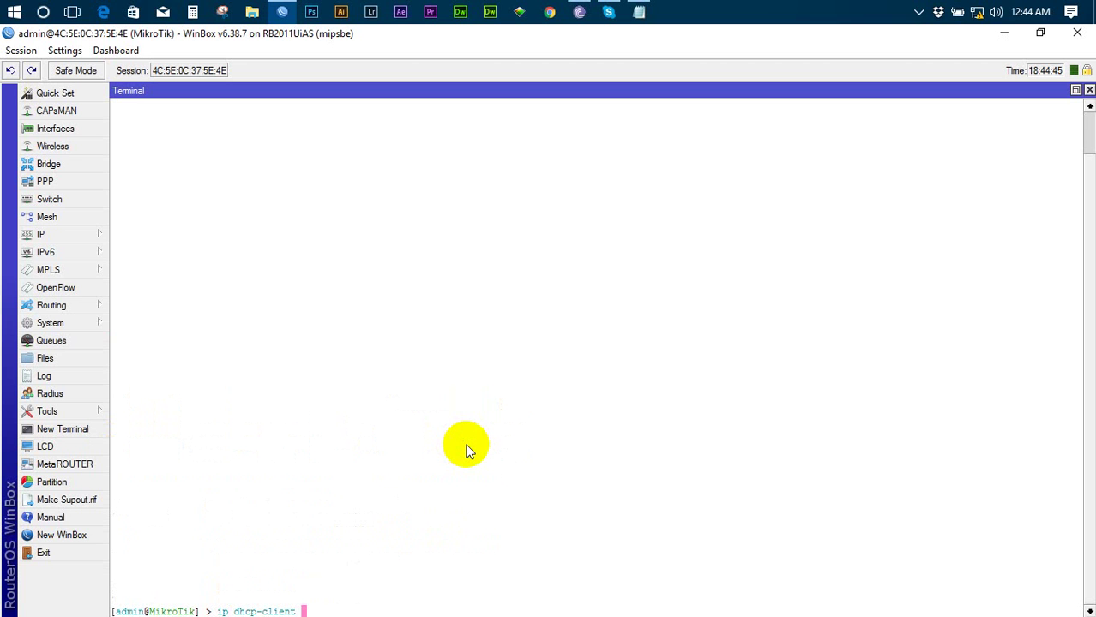
type("add def")
key("Tab")
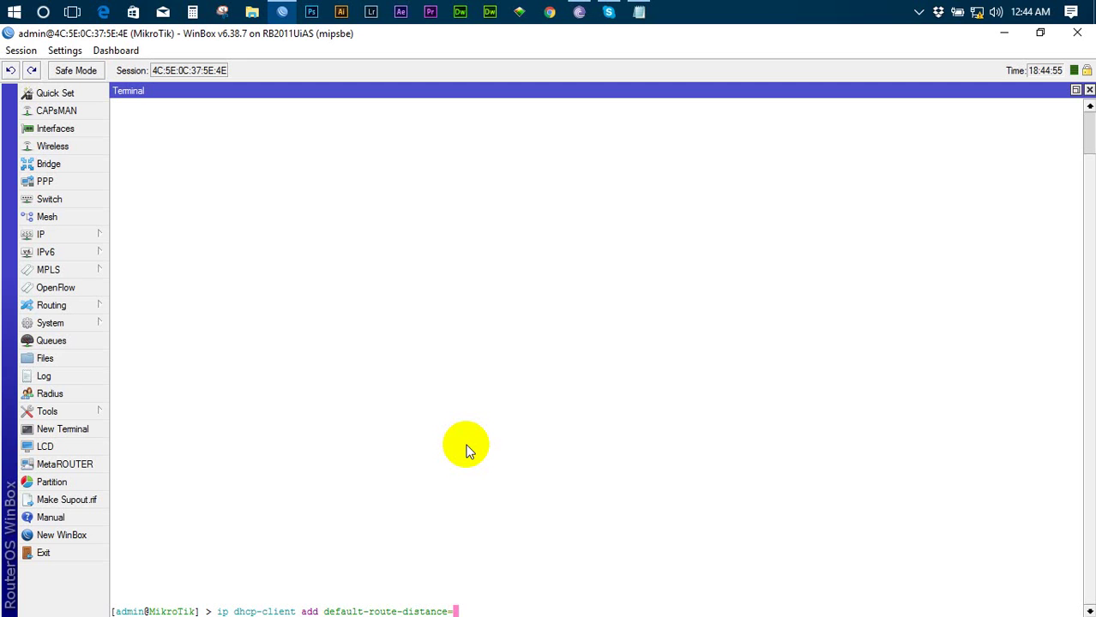
type("0 dhcp-options=")
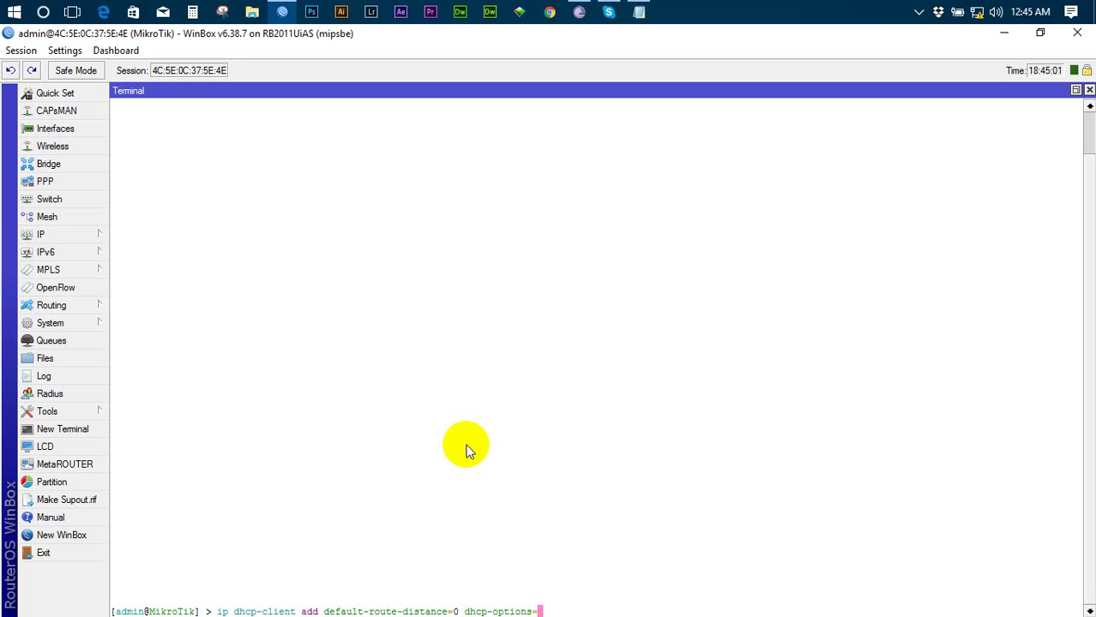
Step: List the available DHCP options and complete the argument as dhcp-options=hostname,clientid
key("Tab")
key("Tab")
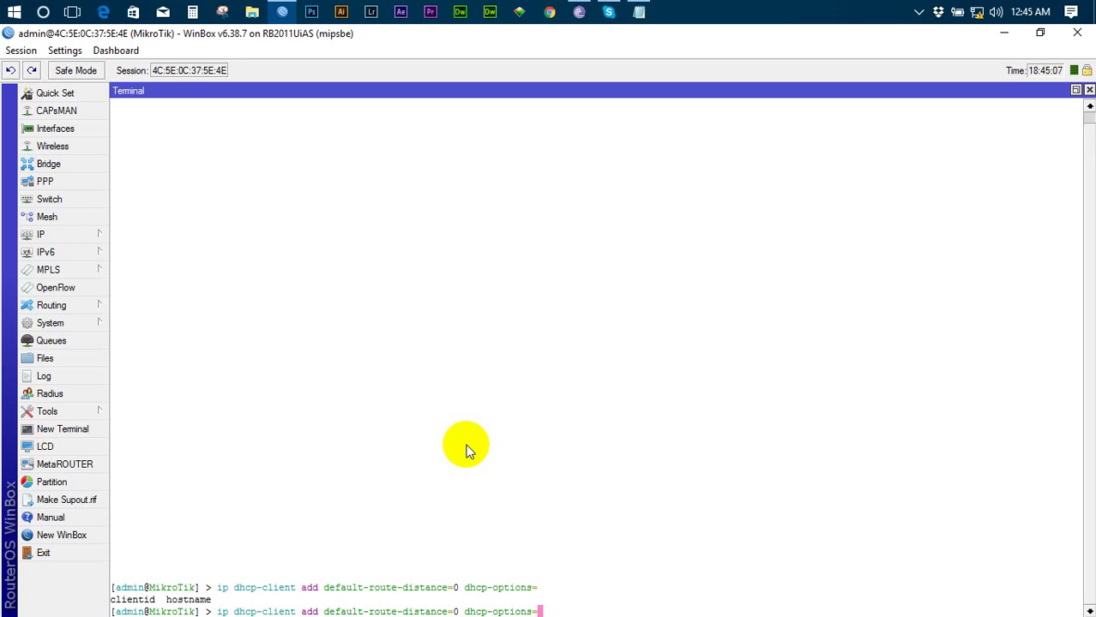
type("hos")
key("Tab")
key("BackSpace")
type(",")
type("cl")
key("Tab")
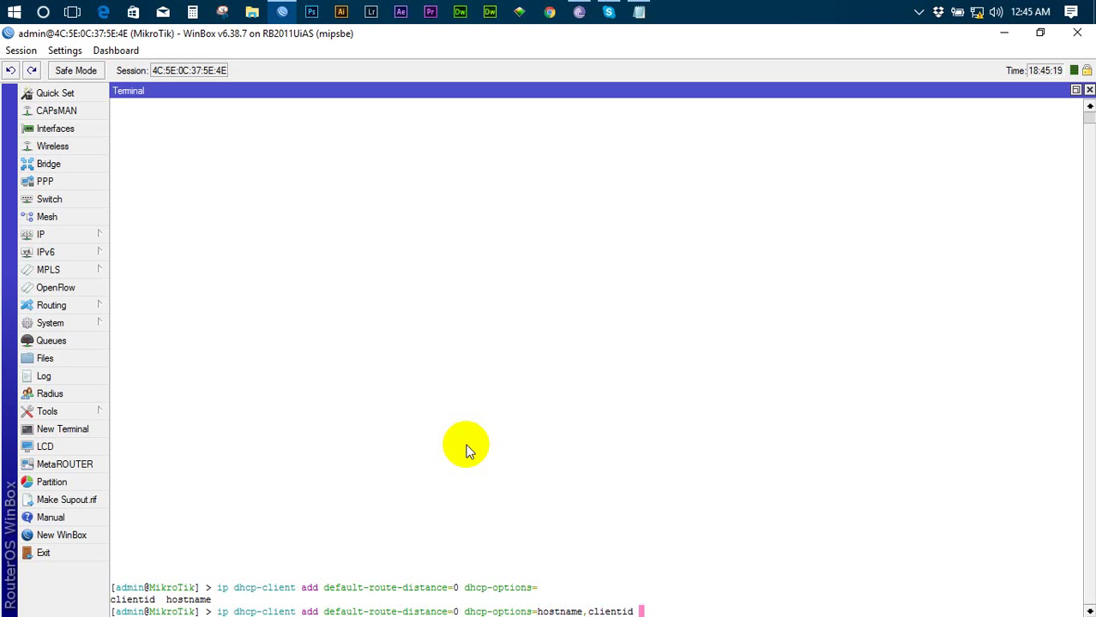
Step: List the remaining arguments and extend the DHCP client command with disabled=no interface=WAN
key("Tab")
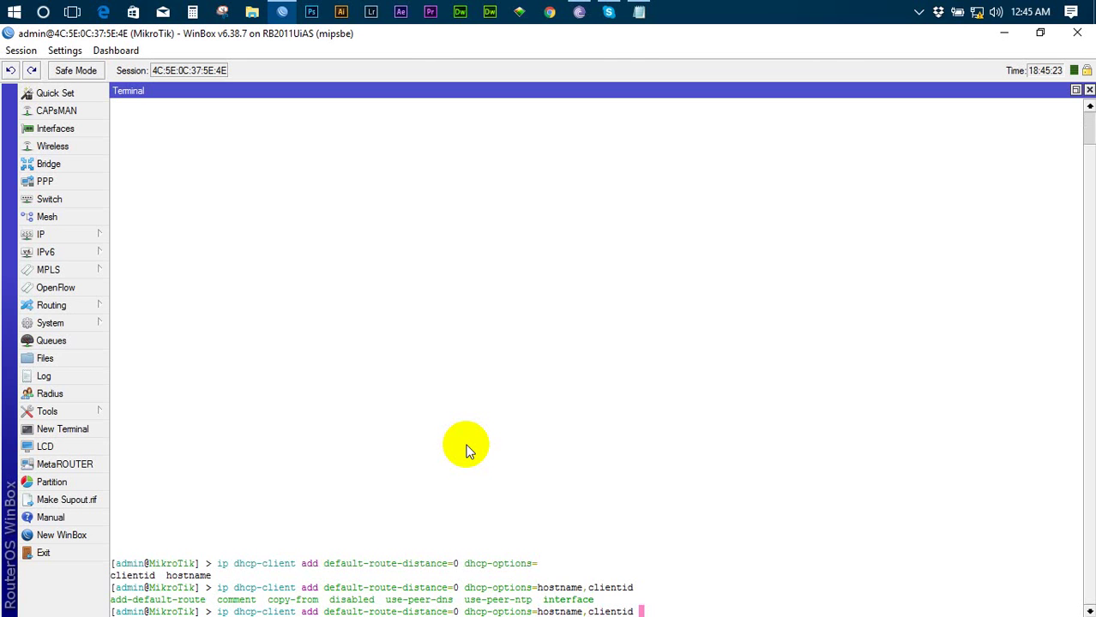
type("dis")
key("Tab")
key("Tab")
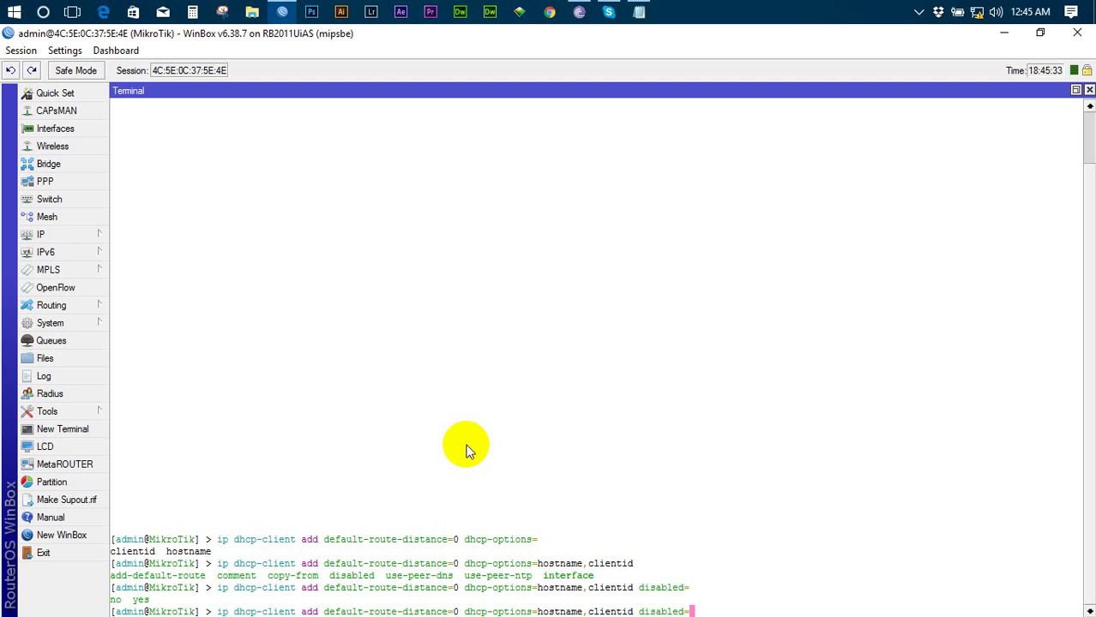
type("no in")
key("Tab")
key("Tab")
type("W")
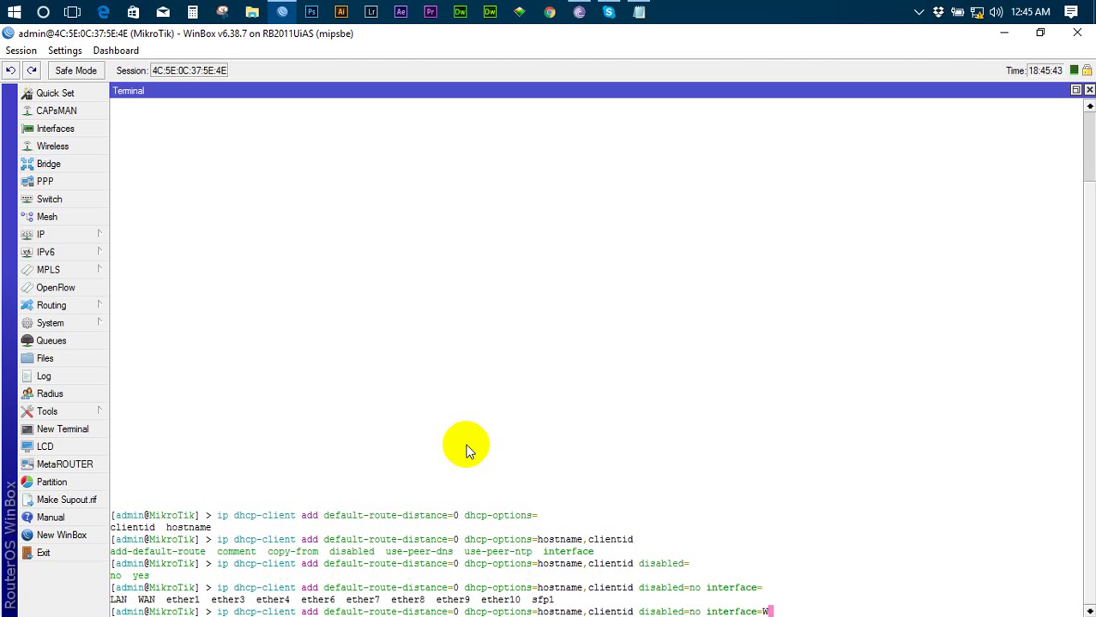
key("Tab")
Step: Check the WAN port in the interface list, return to the terminal and run the completed DHCP client command
left_click(80, 135)
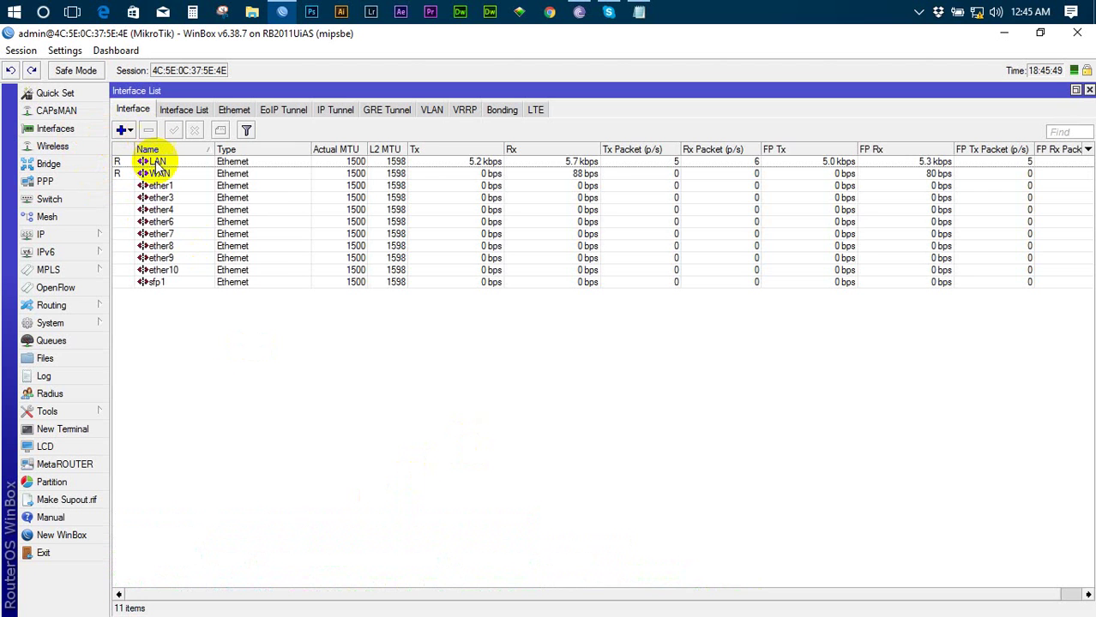
left_click(157, 175)
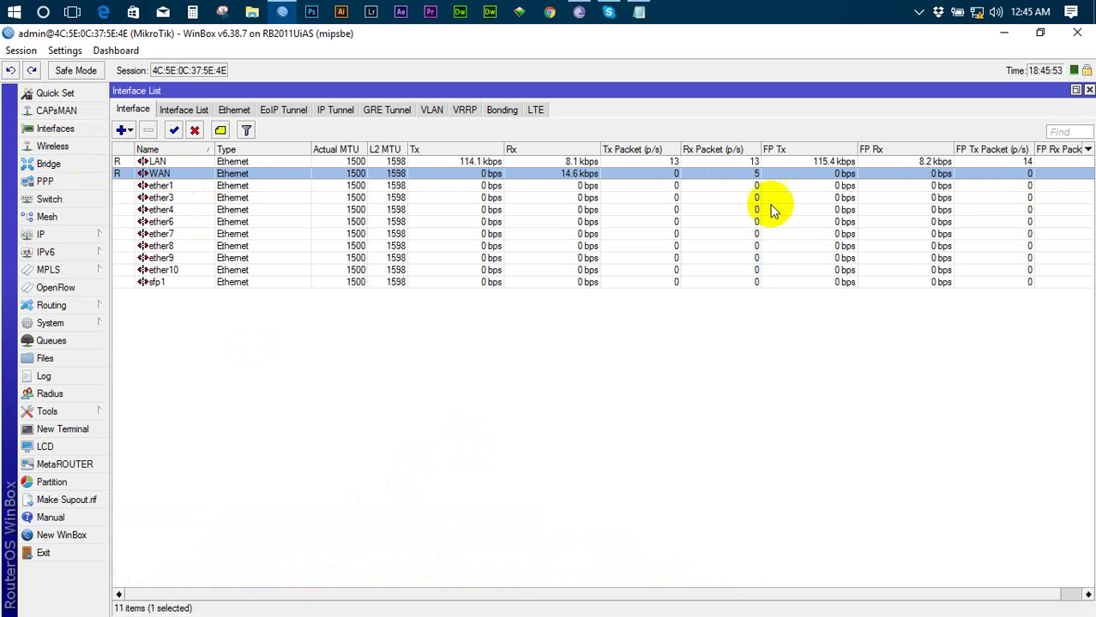
left_click(1088, 90)
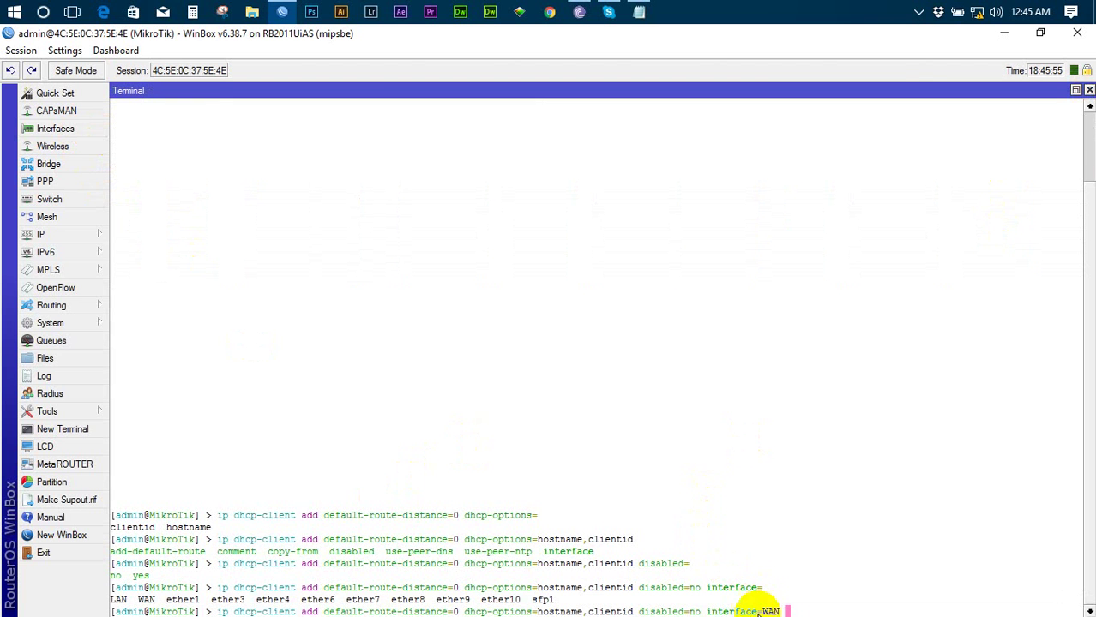
key("Return")
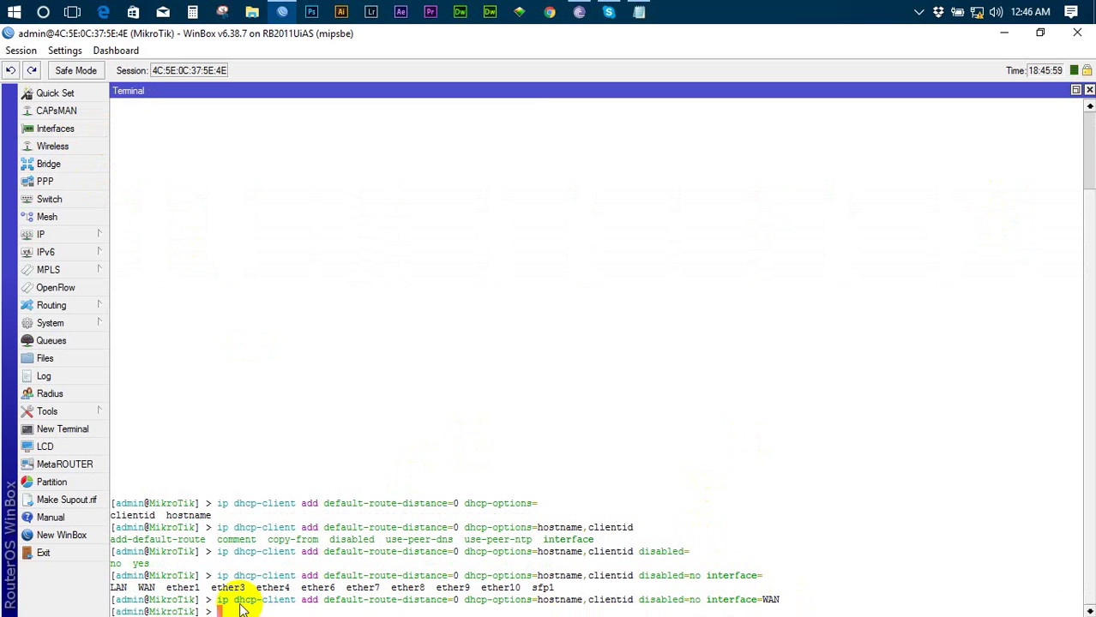
Step: Highlight the executed DHCP client command for review and ping 8.8.8.8 from the terminal
left_click_drag(218, 599, 785, 605)
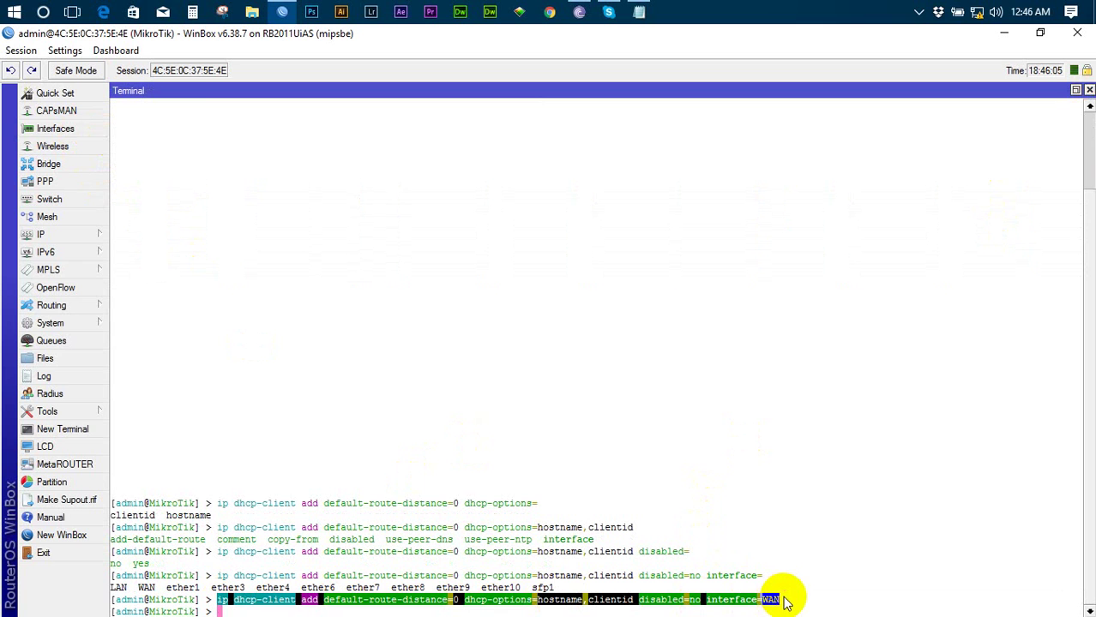
left_click(393, 614)
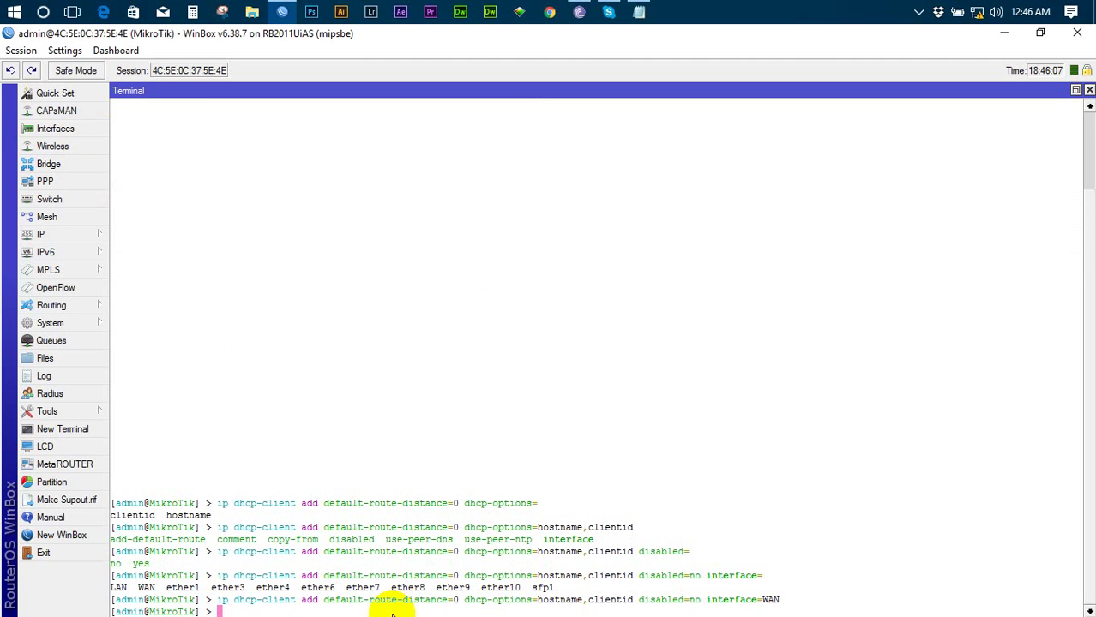
type("ping 8.8.8.8")
key("Return")
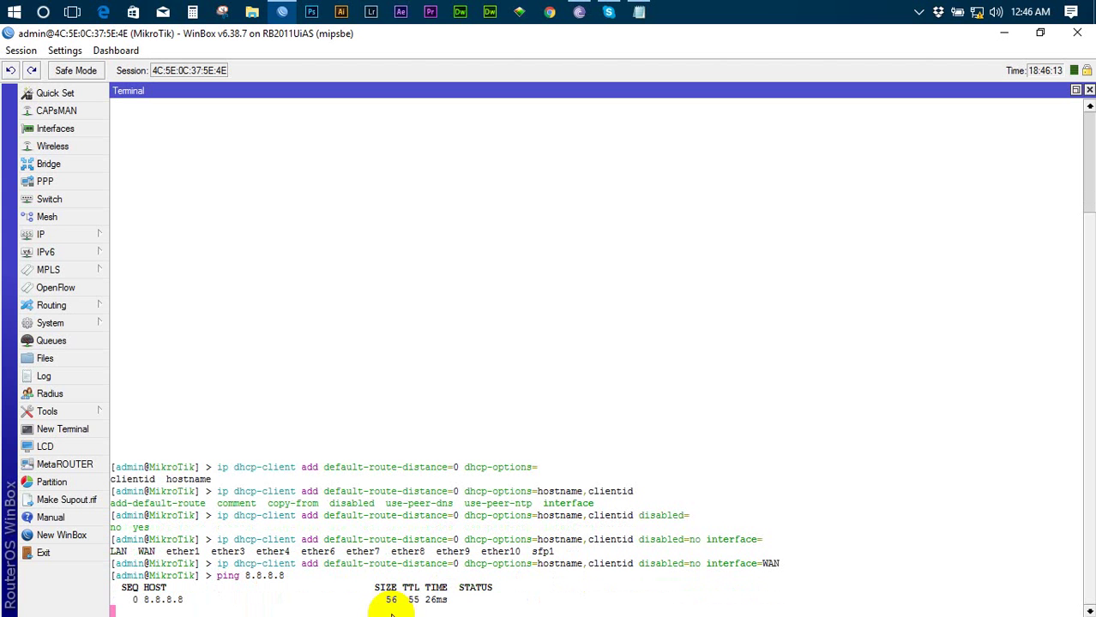
Step: Open the WAN entry in the DHCP client list and examine its assigned address, gateway and DNS status
left_click(57, 237)
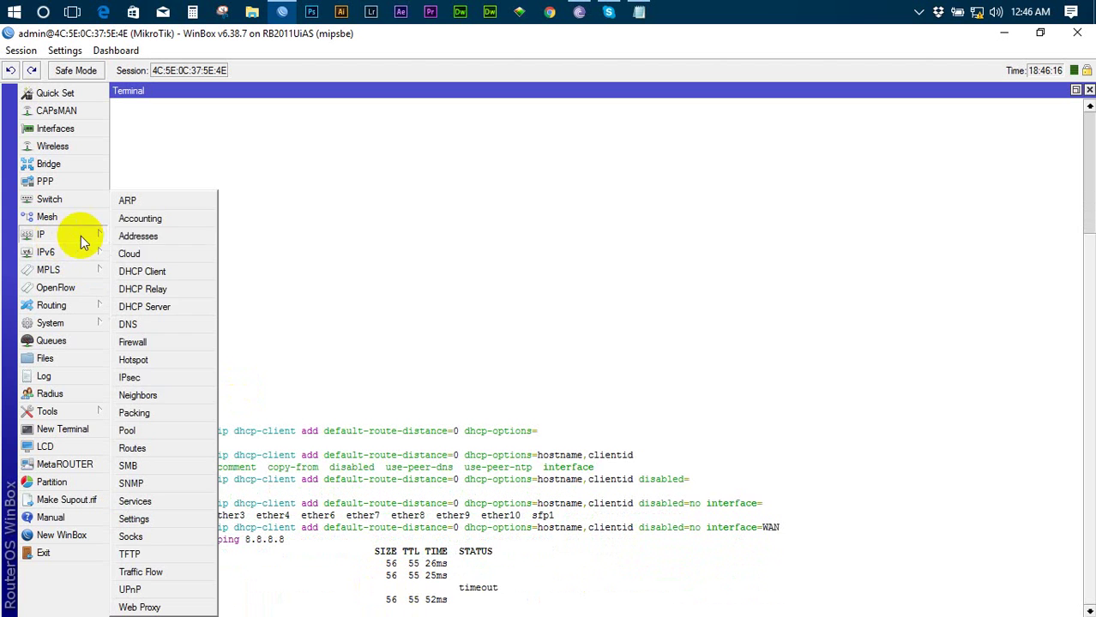
left_click(158, 272)
left_click(302, 242)
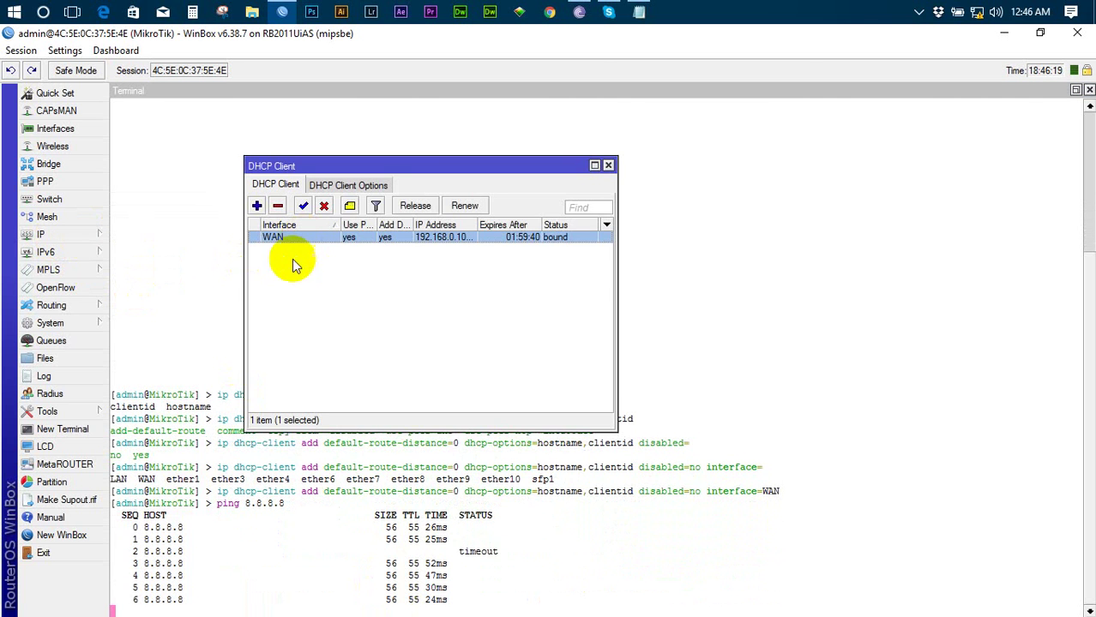
double_click(347, 237)
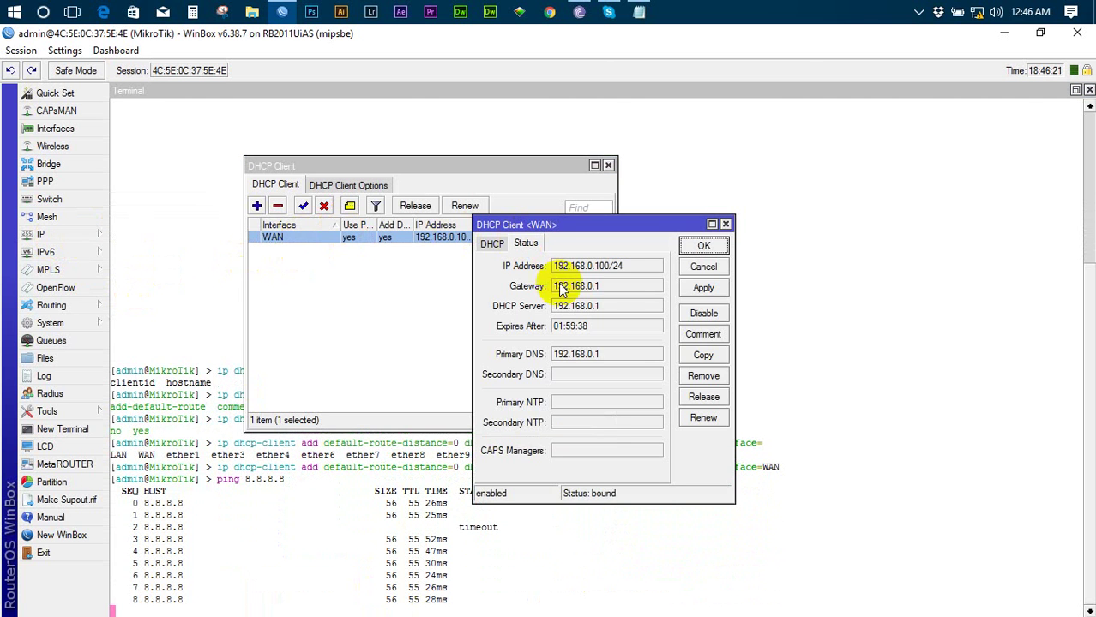
left_click(726, 224)
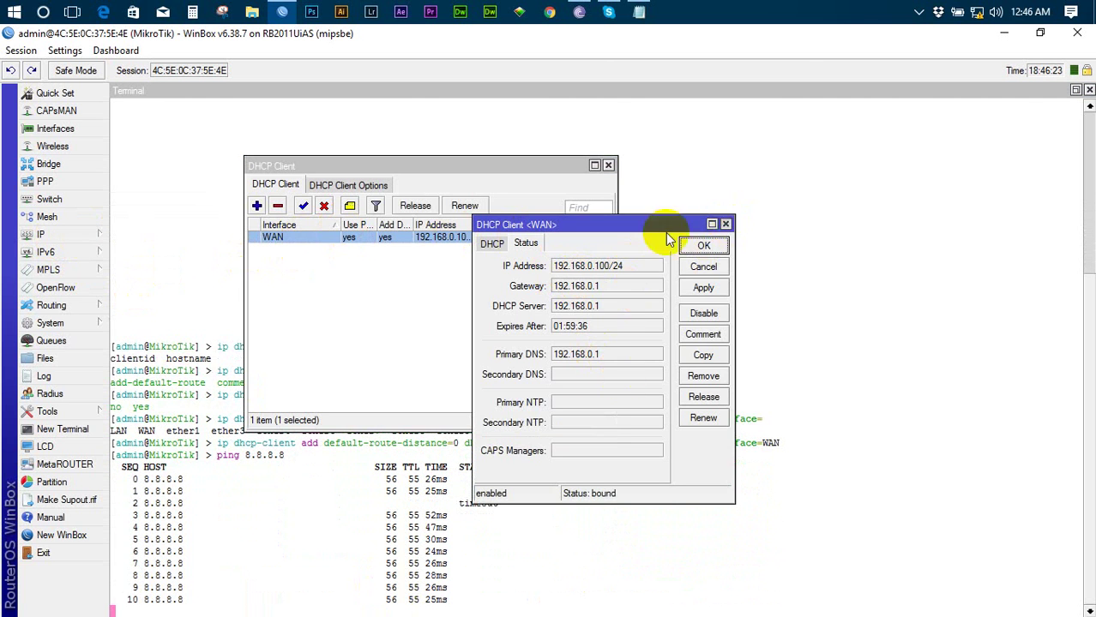
Step: Examine the dynamic servers entry in the DNS settings and close the dialog
left_click(61, 232)
left_click(147, 326)
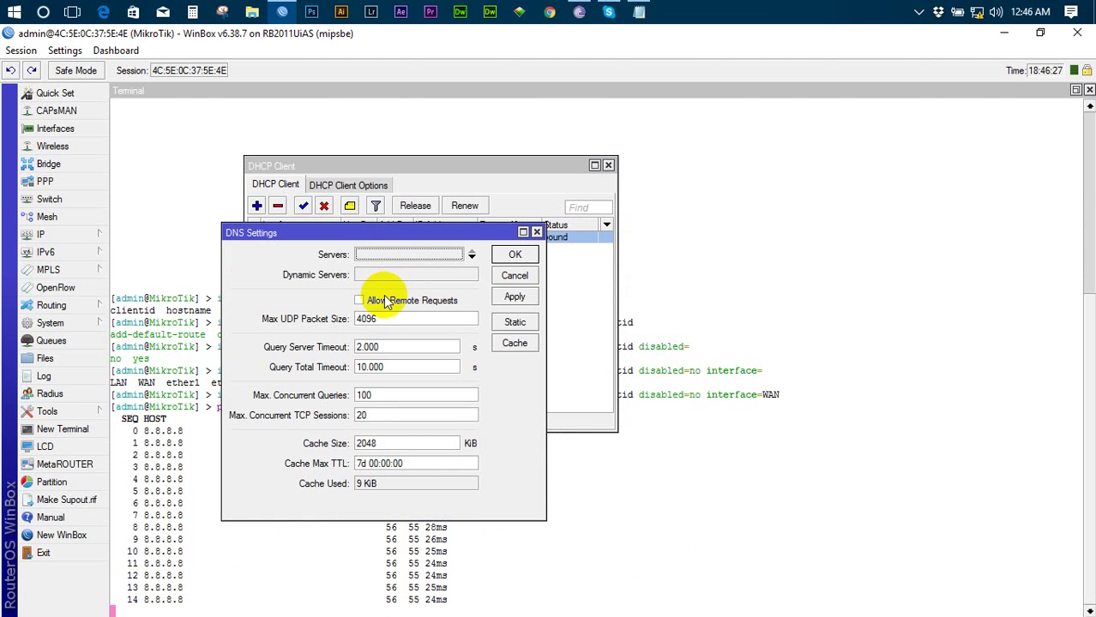
left_click_drag(403, 275, 261, 276)
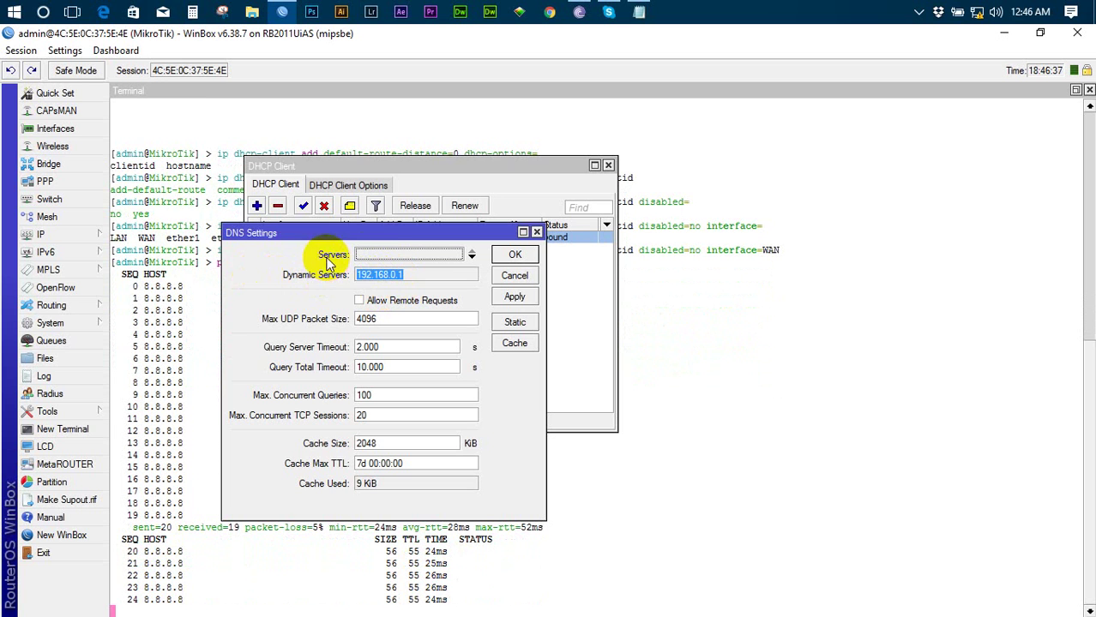
left_click(536, 233)
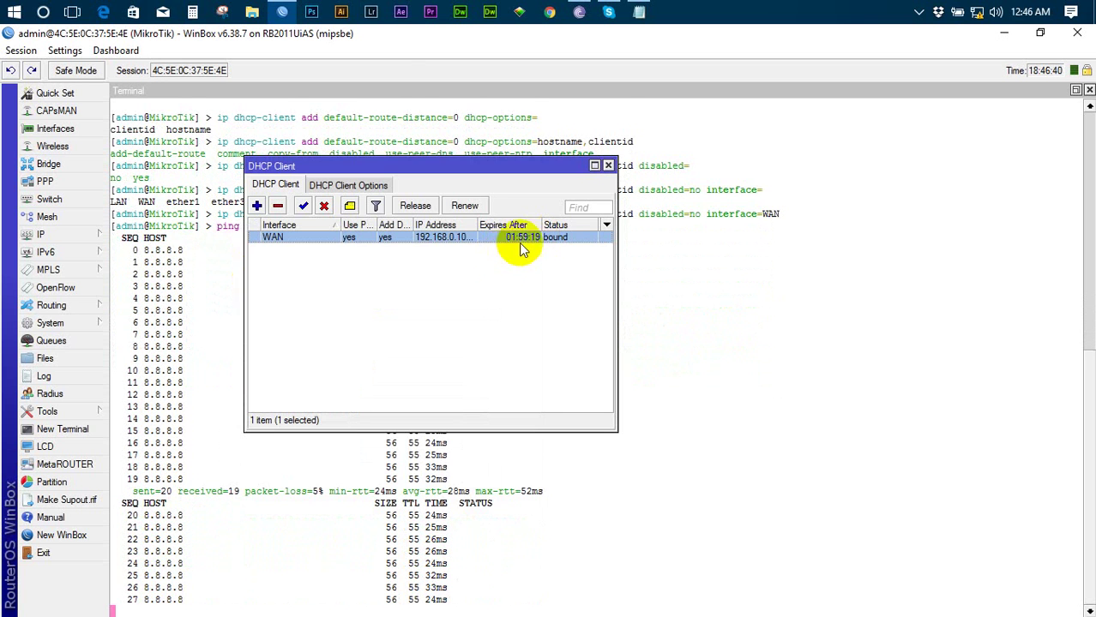
Step: Examine the dynamic default route 0.0.0.0/0 in the IP route list and close the list
left_click(64, 237)
left_click(154, 451)
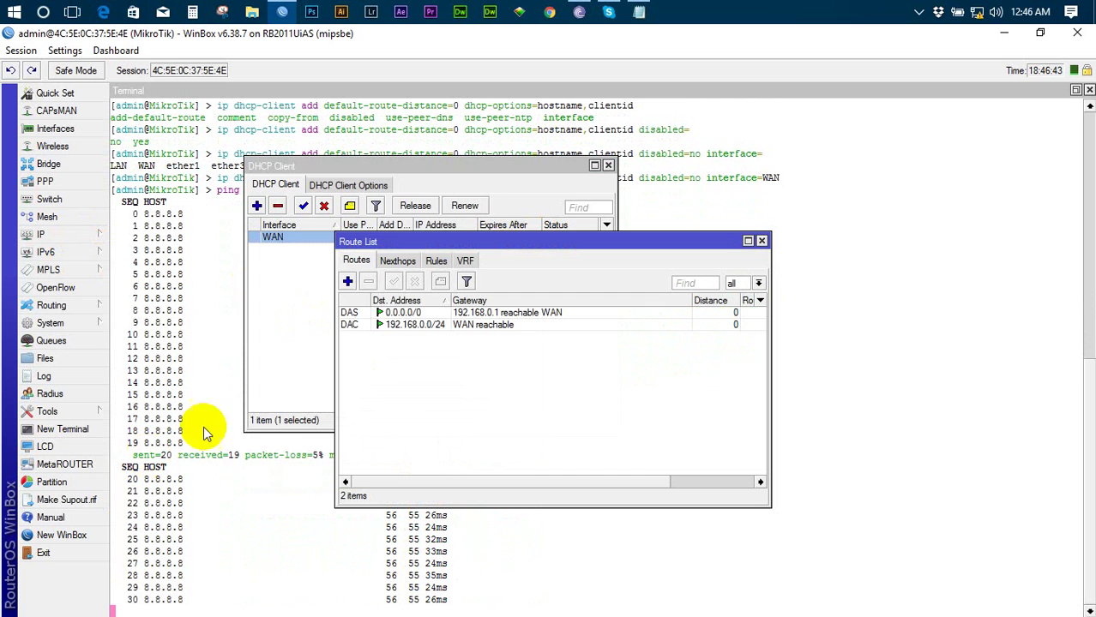
left_click(401, 313)
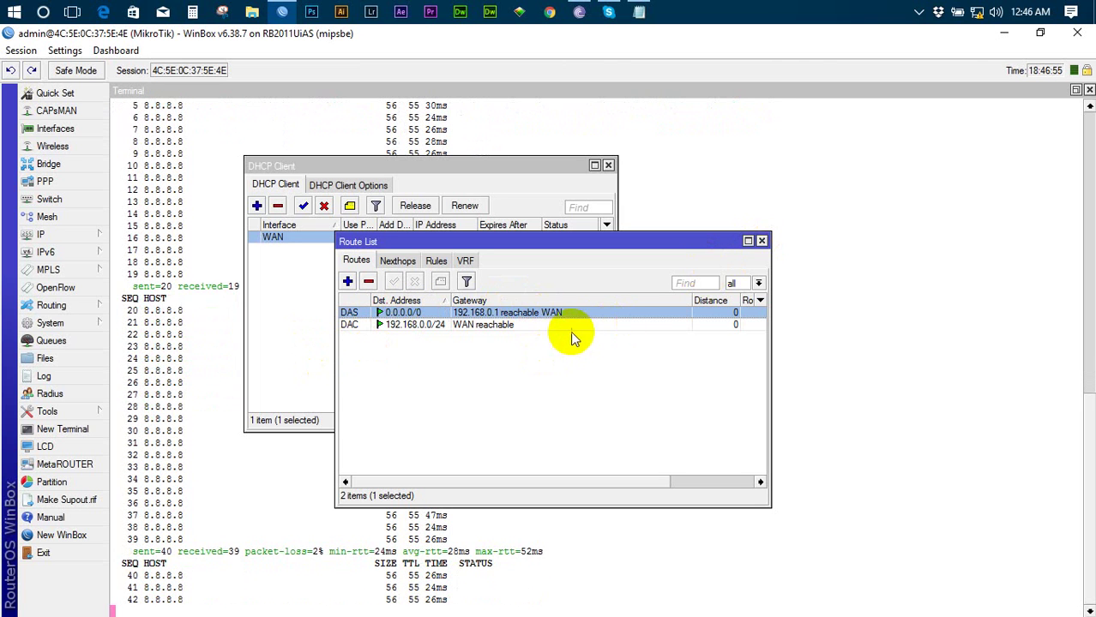
left_click(761, 241)
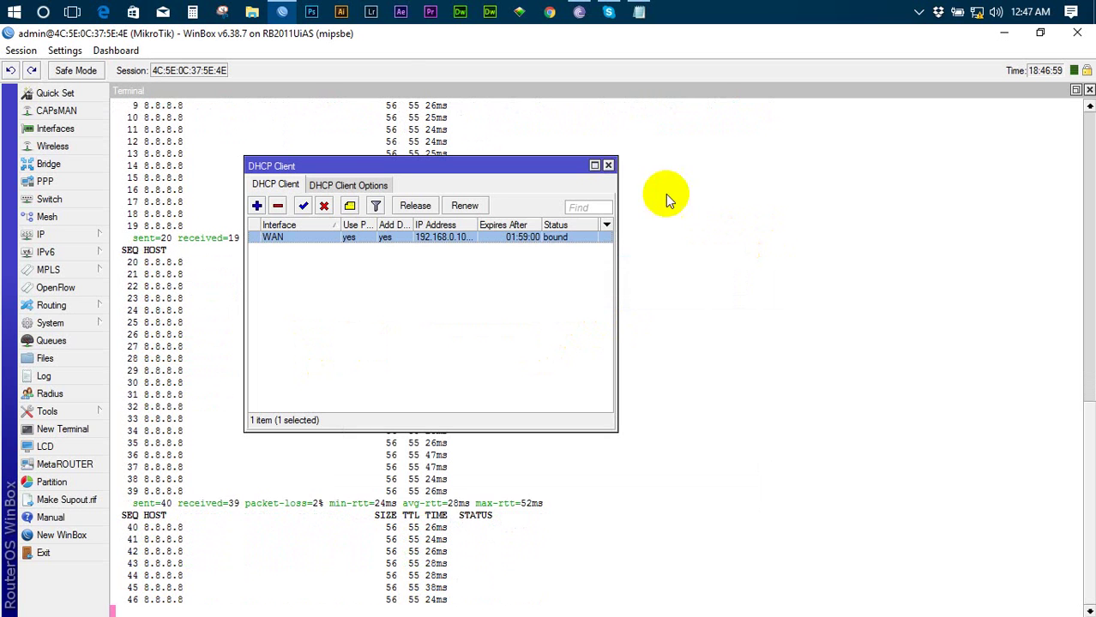
Step: Close the DHCP client list and copy the executed ip dhcp-client add command from the terminal history
left_click(609, 166)
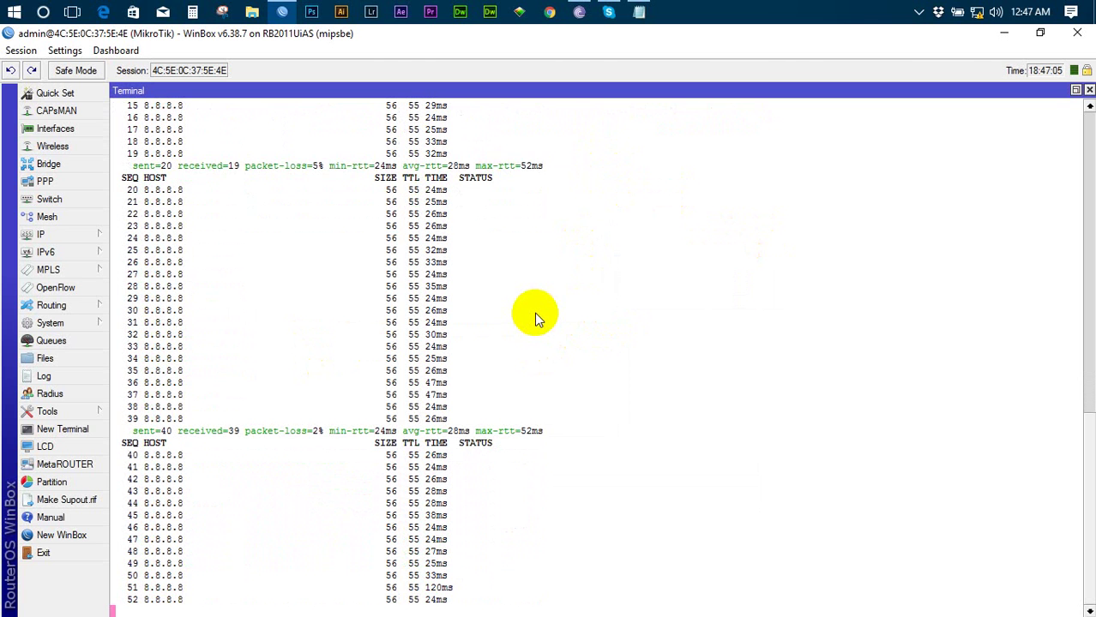
scroll(341, 317, "up", 3)
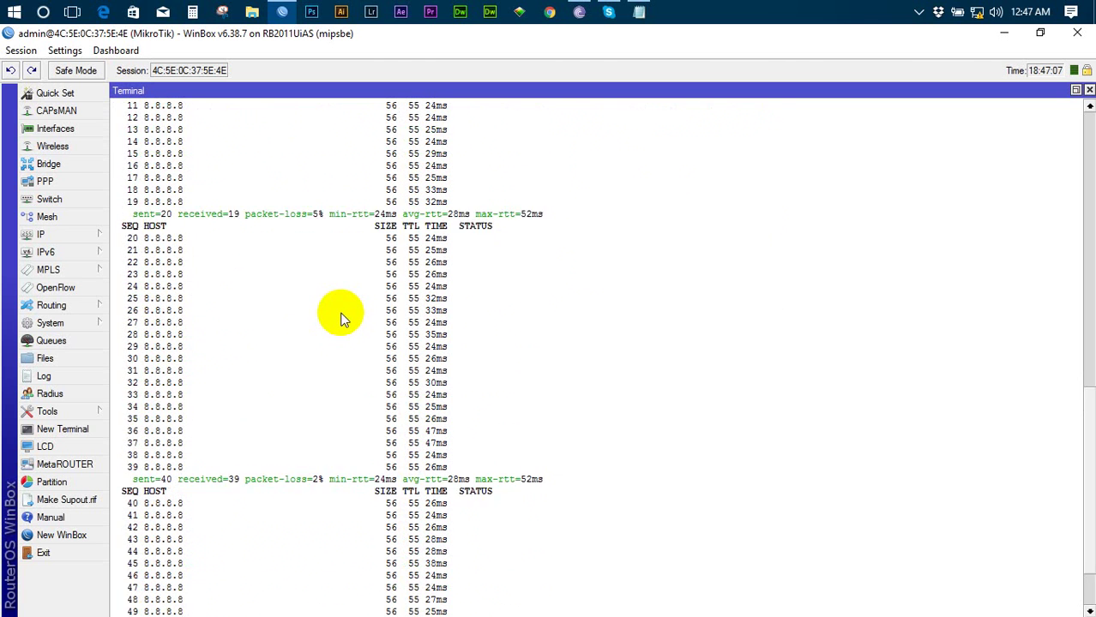
scroll(341, 318, "up", 8)
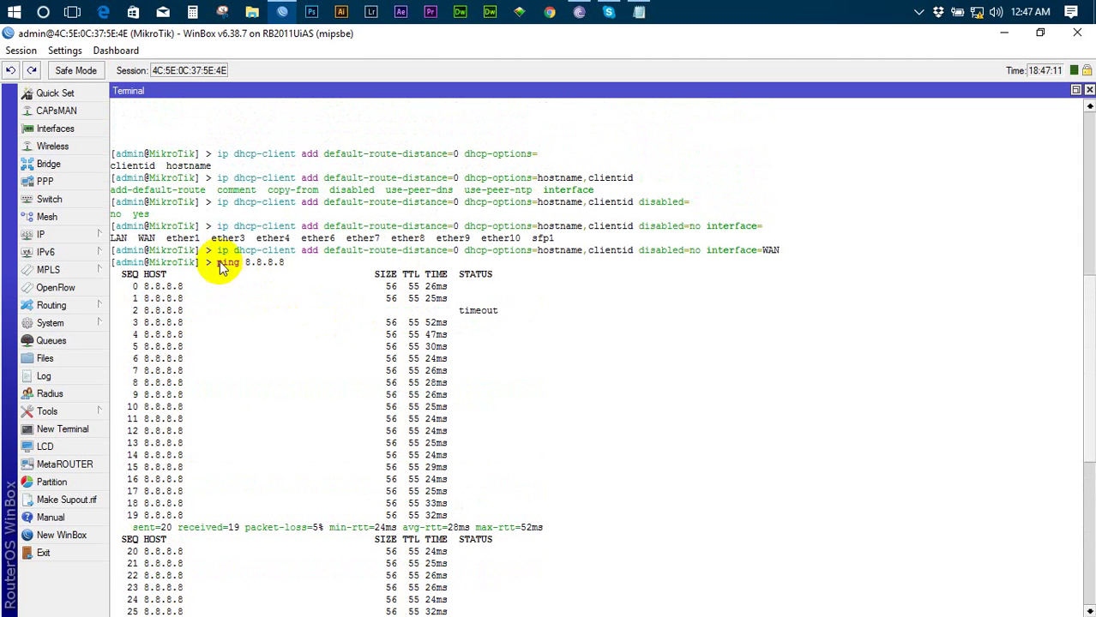
left_click_drag(216, 251, 782, 256)
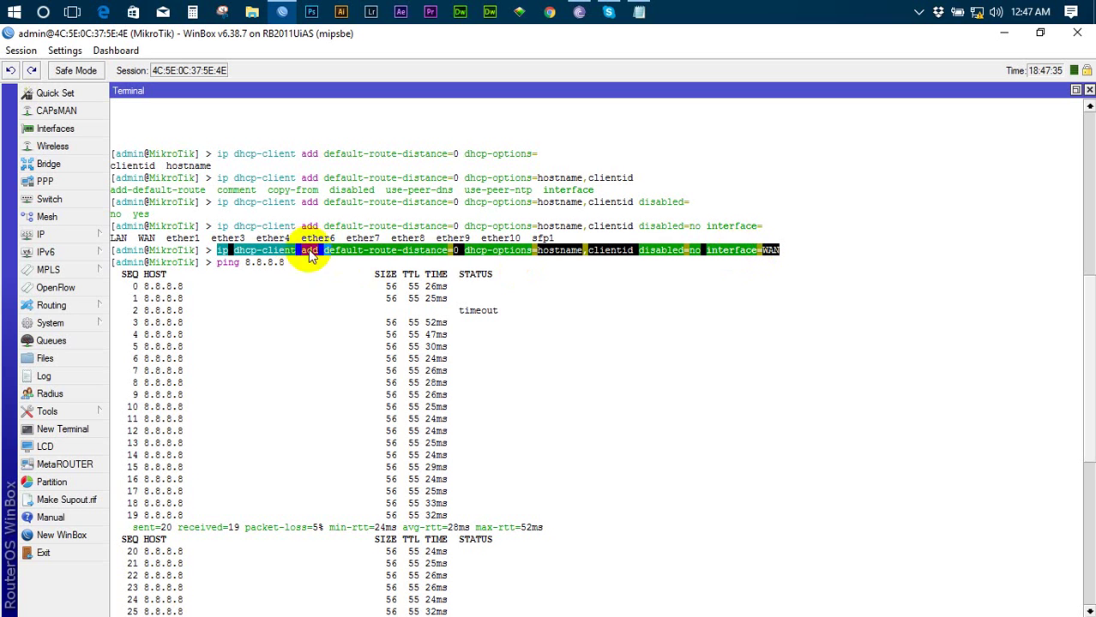
right_click(362, 255)
left_click(392, 262)
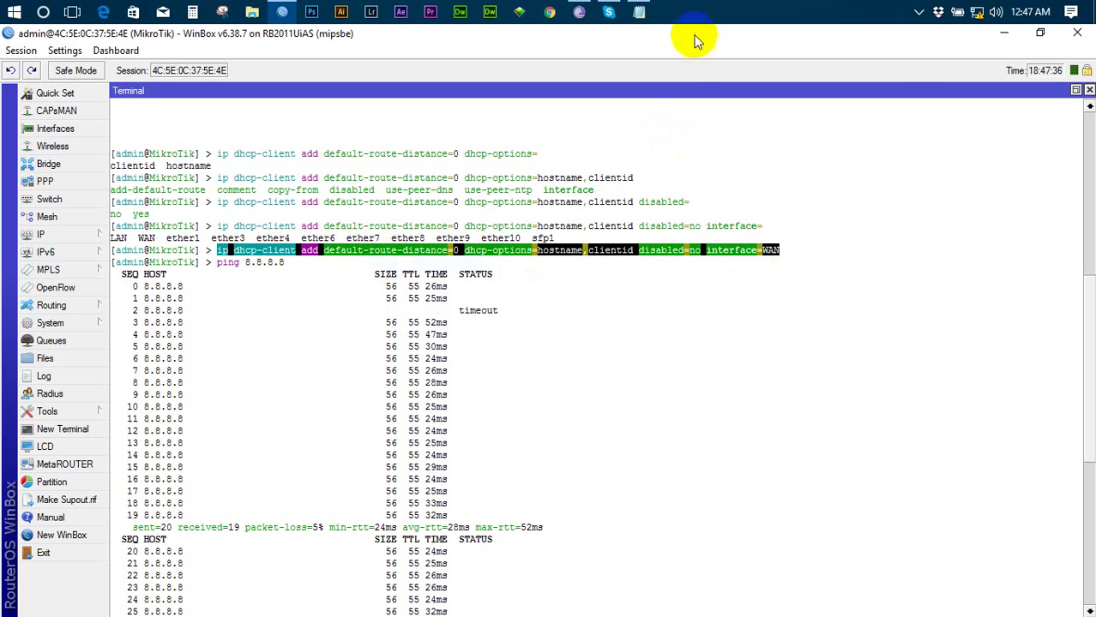
Step: In the Notepad notes, add the heading dhcp-client below the route command and paste the copied DHCP client command under it
left_click(638, 12)
key("Return")
key("Return")
key("Return")
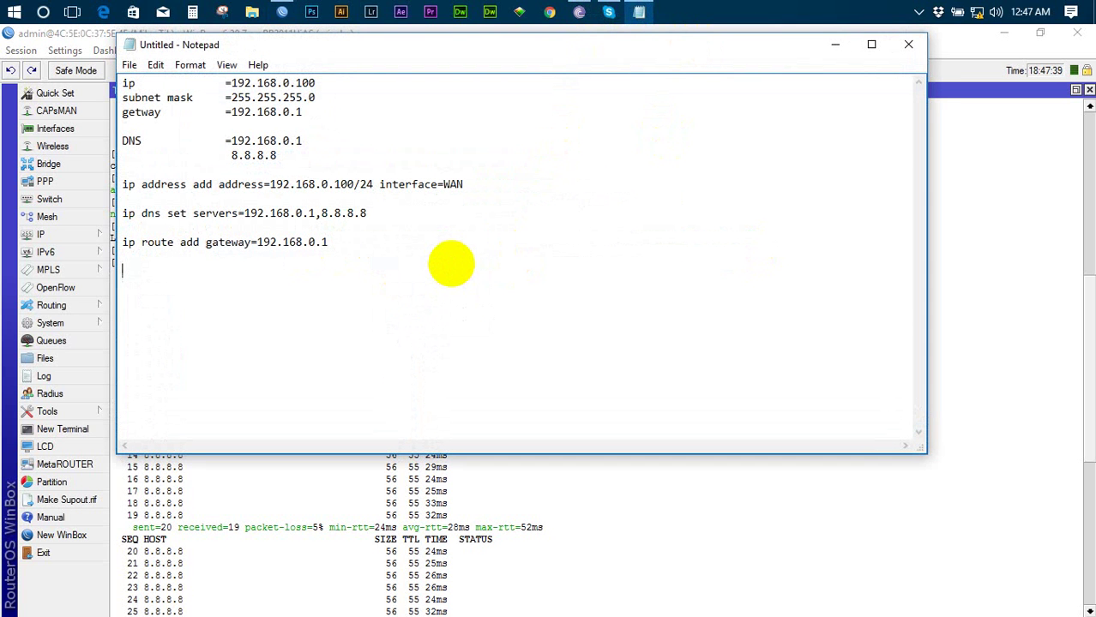
type("dhcp-client")
key("Return")
key("Return")
key("ctrl+v")
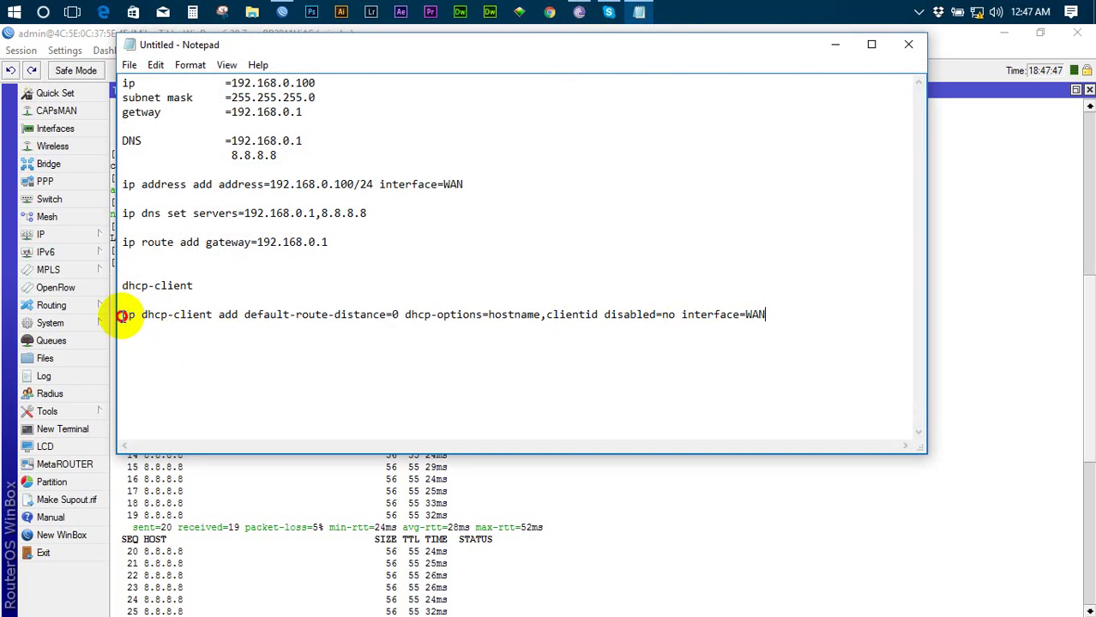
Step: Review the pasted DHCP client command in the notes, highlighting the whole line and its interface value WAN
left_click_drag(126, 315, 809, 313)
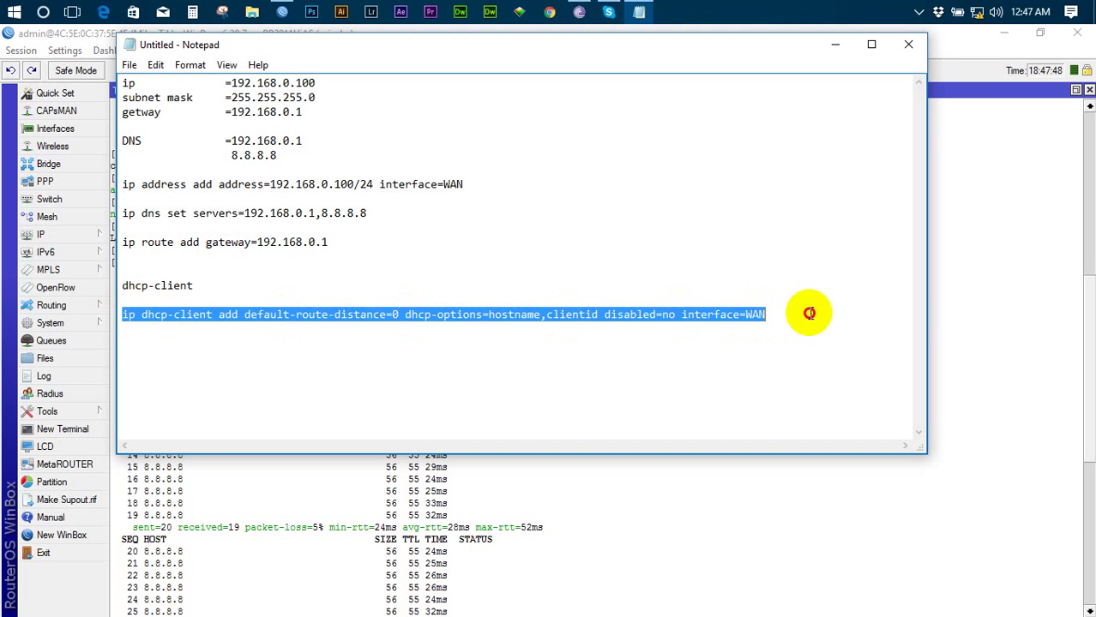
left_click_drag(120, 315, 767, 314)
left_click(141, 317)
double_click(221, 315)
left_click(626, 315)
left_click(746, 314)
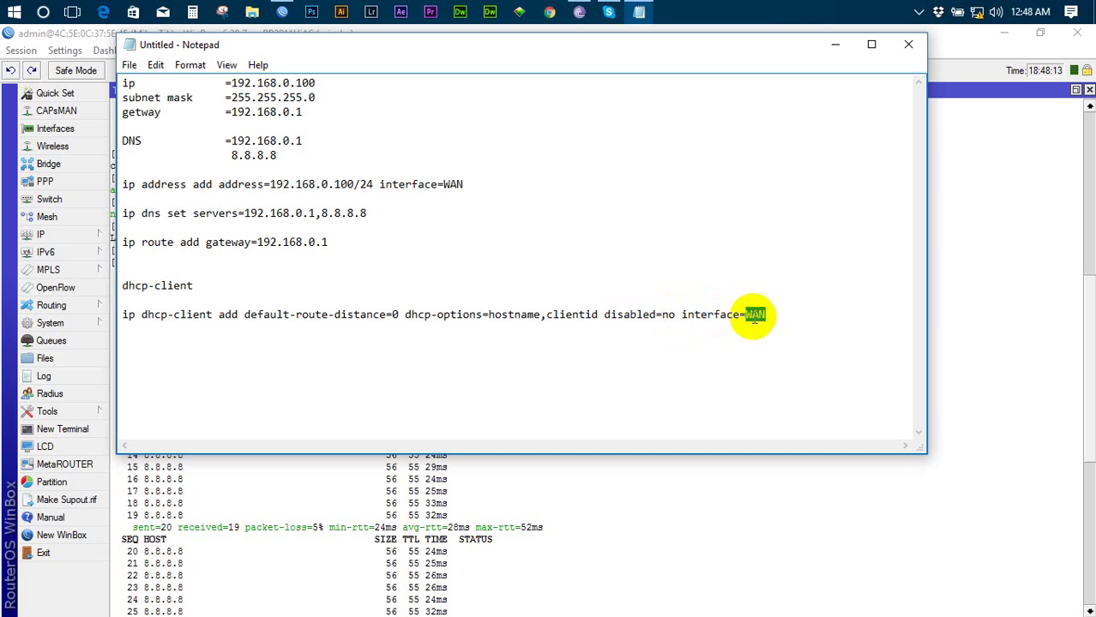
left_click(746, 315)
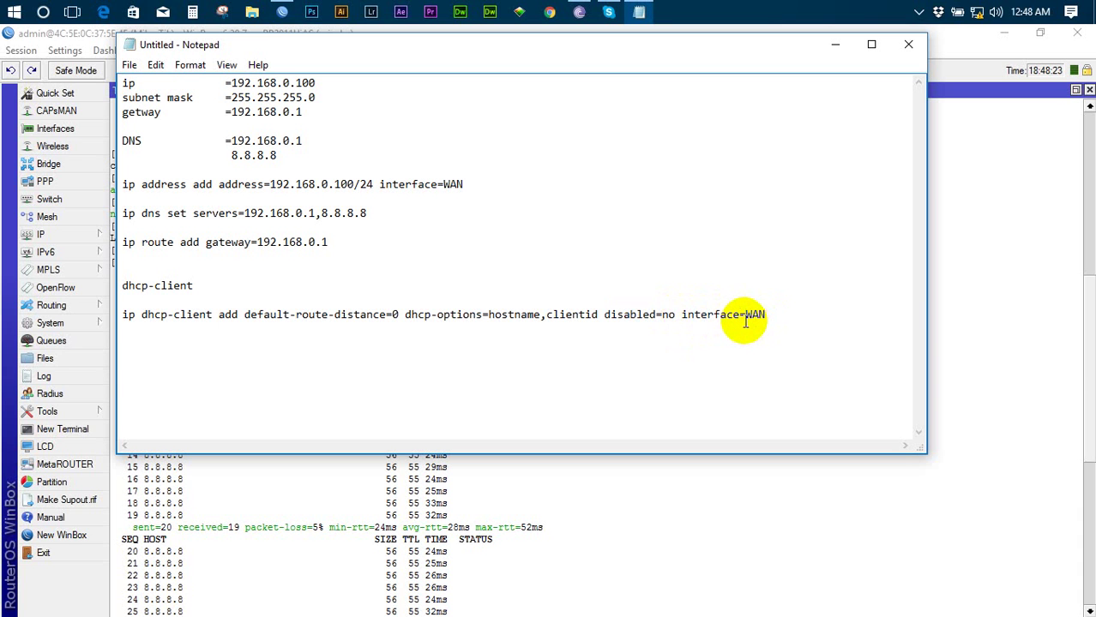
left_click(745, 323)
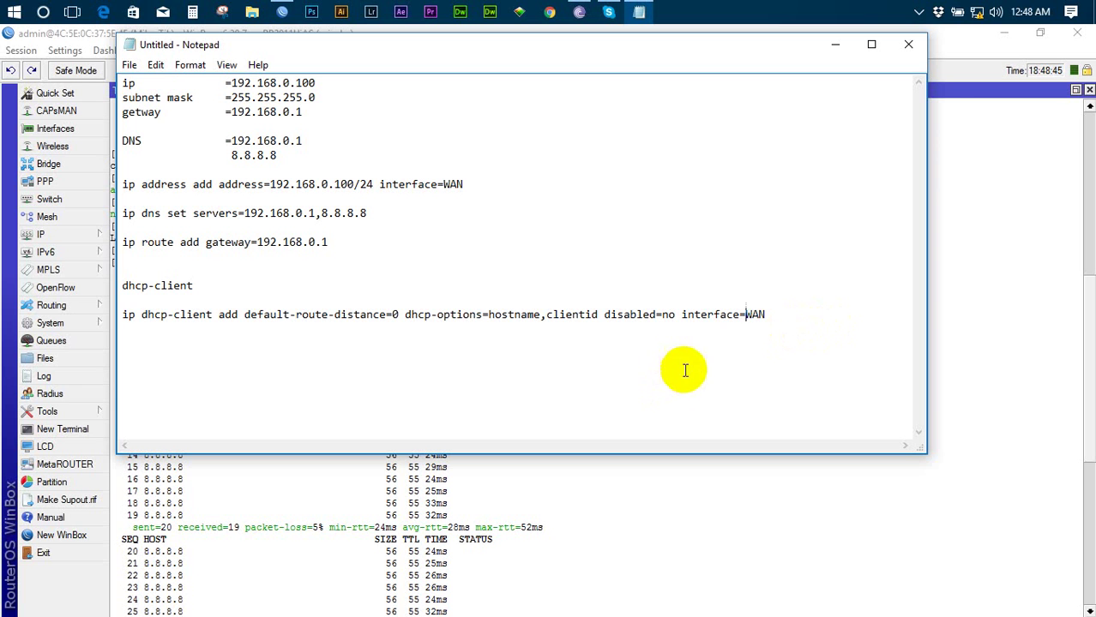
Step: Move the notes window down and highlight the interface value WAN, plus the full DHCP client command, for another review
left_click_drag(792, 49, 822, 147)
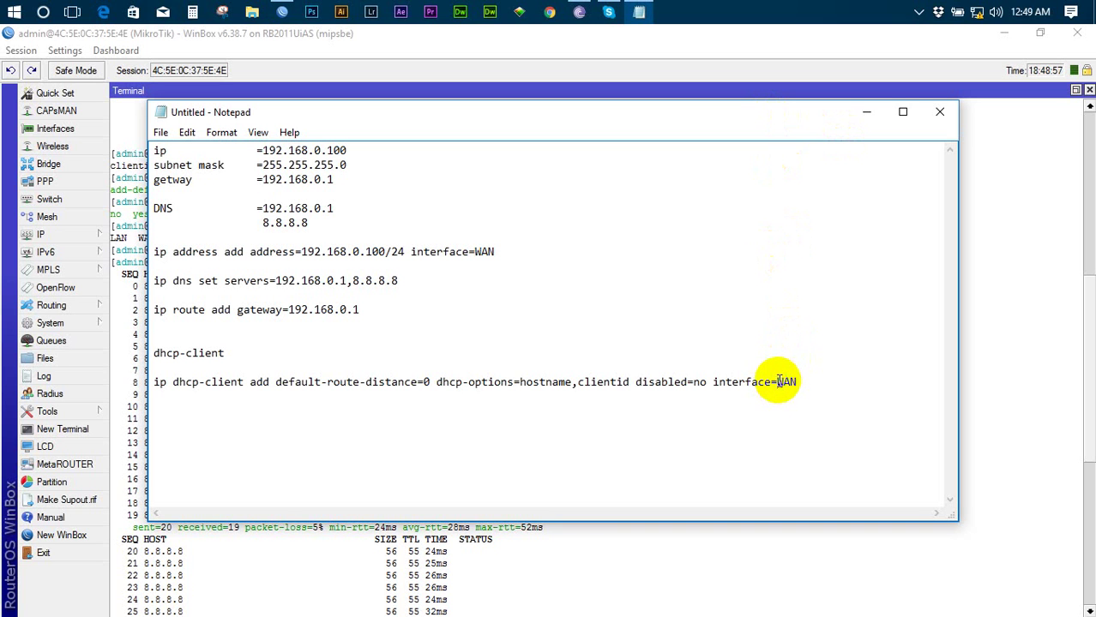
left_click_drag(777, 382, 797, 380)
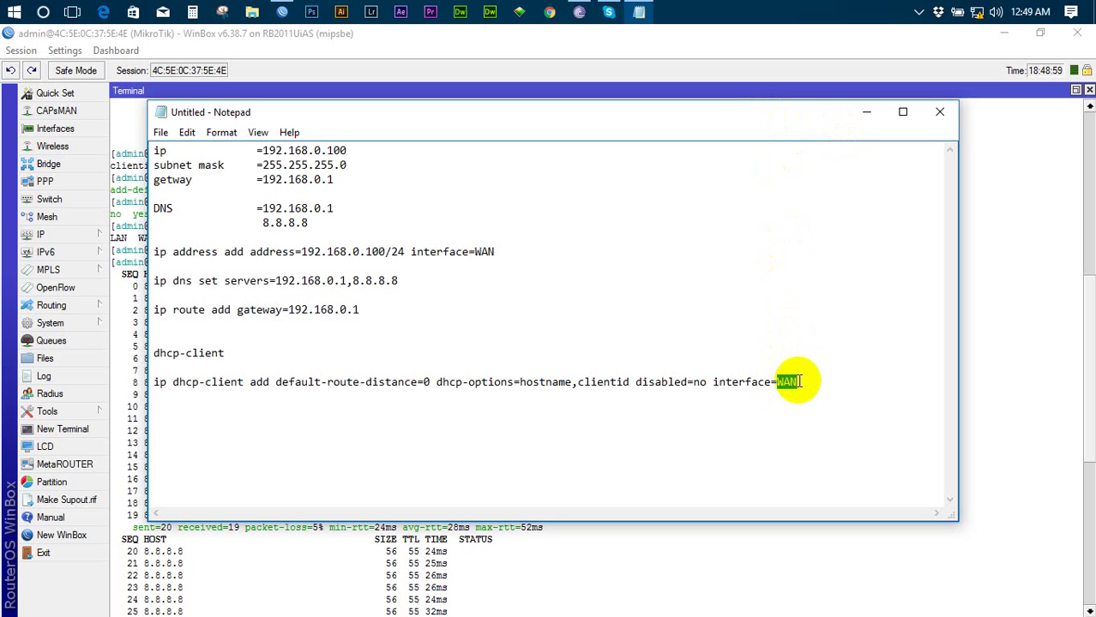
left_click(783, 381)
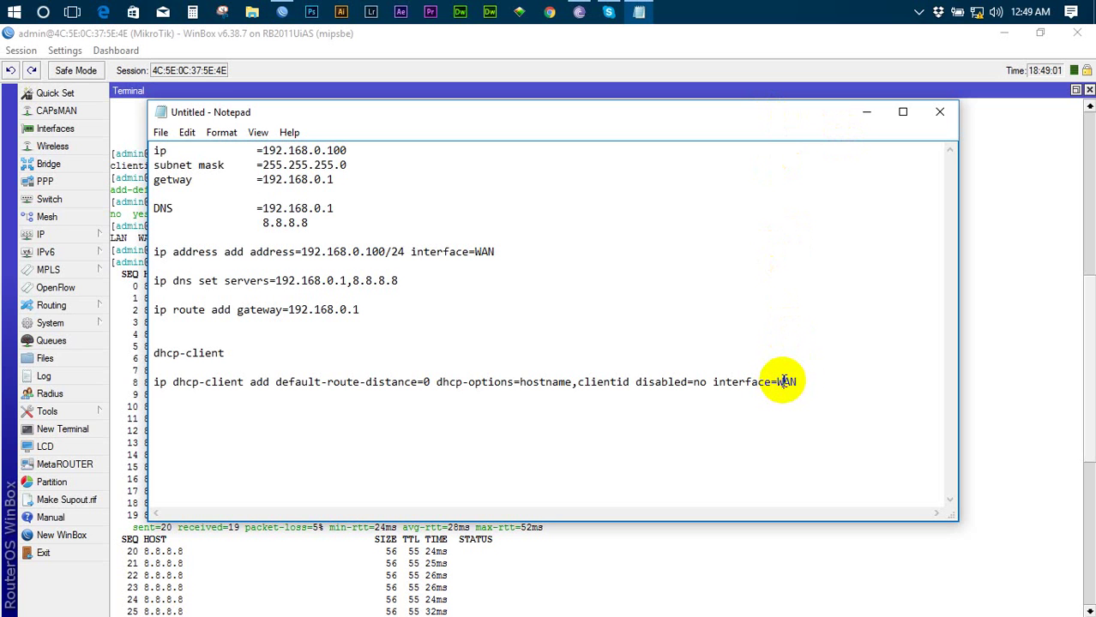
left_click_drag(778, 382, 795, 380)
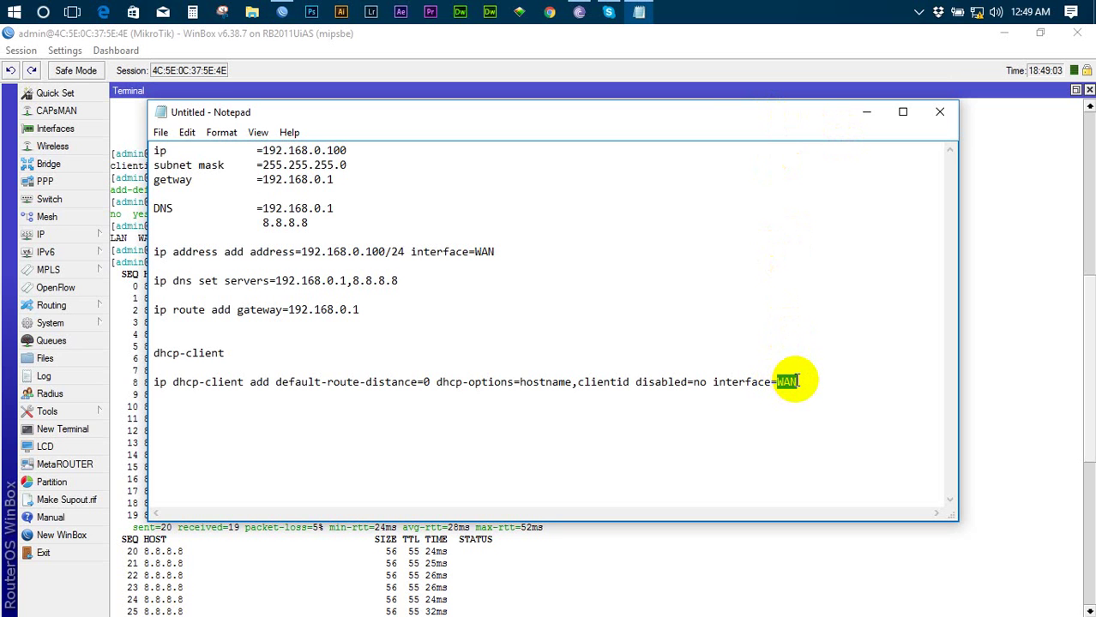
left_click(795, 383)
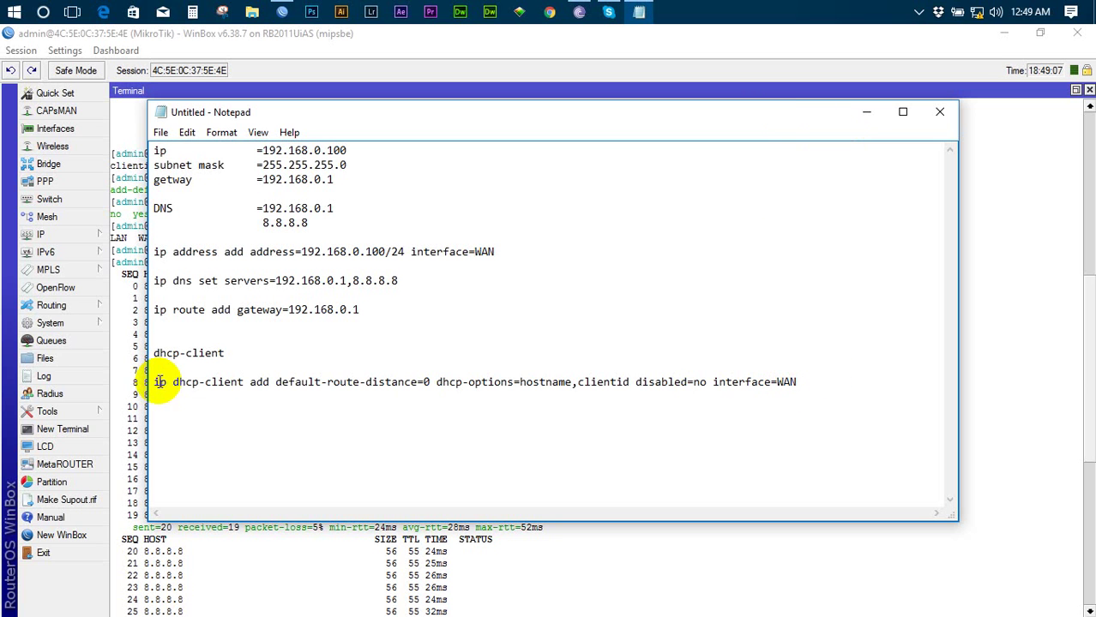
left_click_drag(158, 382, 807, 388)
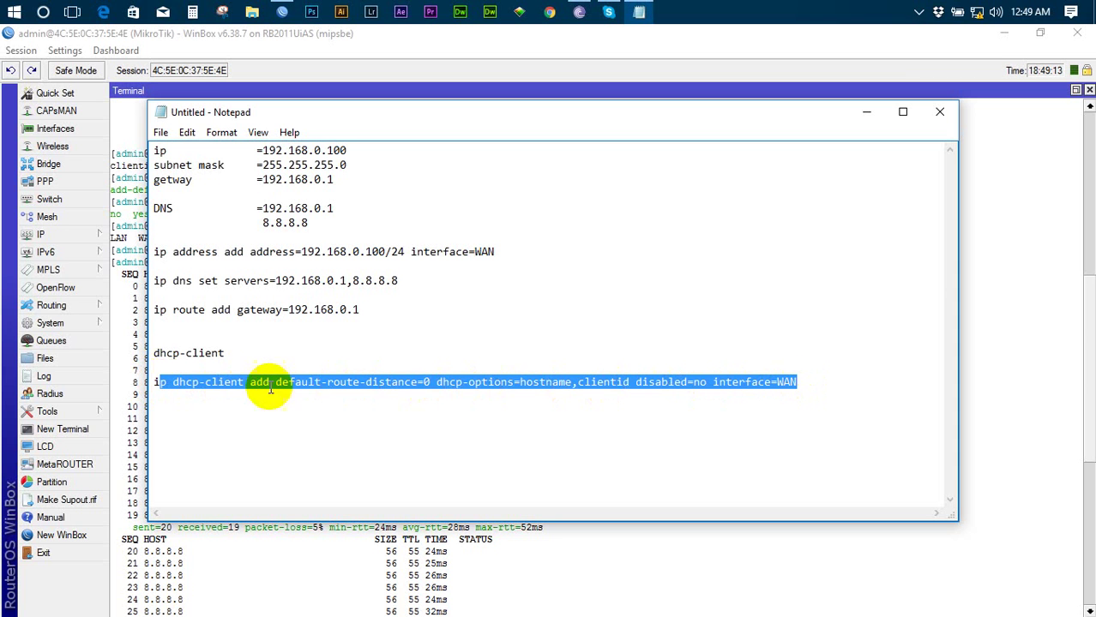
left_click(157, 382)
mouse_move(156, 383)
left_mouse_down()
mouse_move(535, 391)
mouse_move(801, 377)
left_mouse_up()
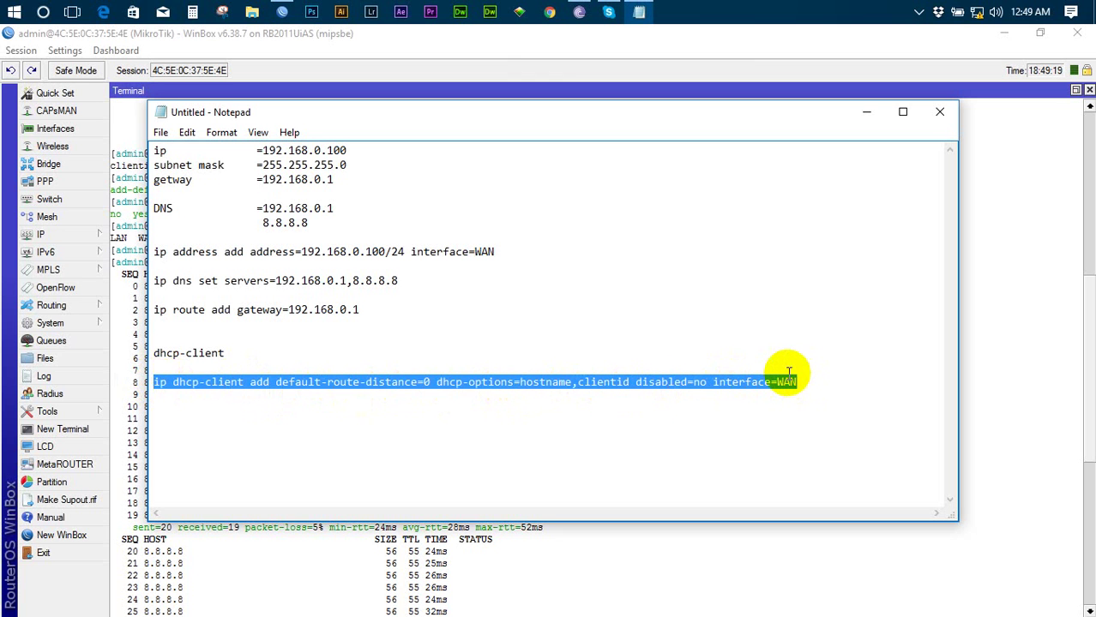
Step: Close the notes without saving them and exit the router session to return to the desktop
left_click(940, 115)
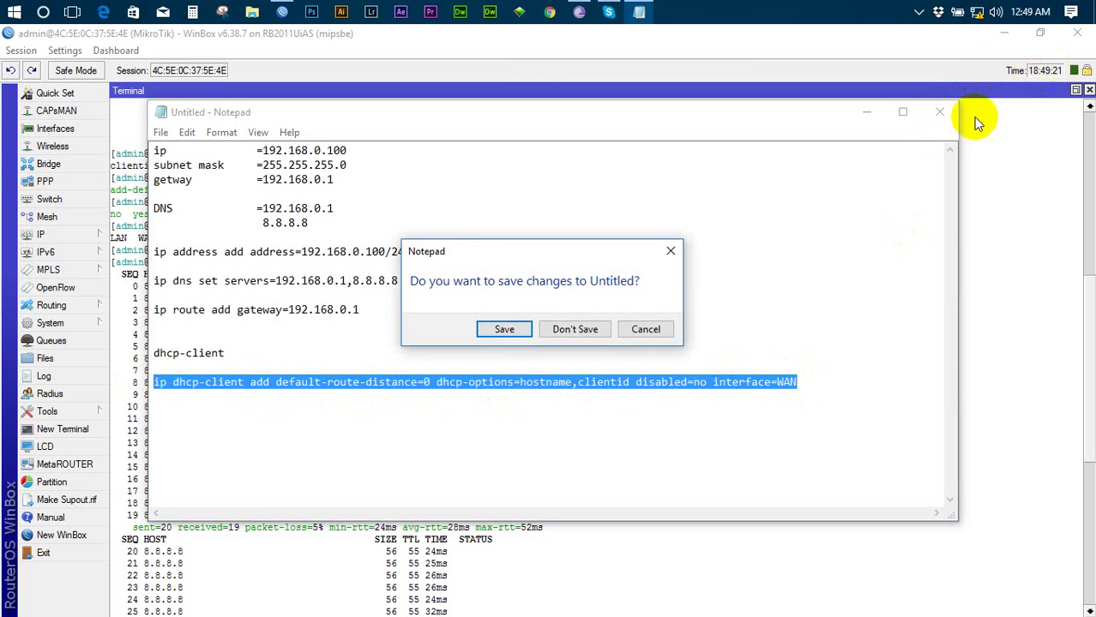
left_click(575, 326)
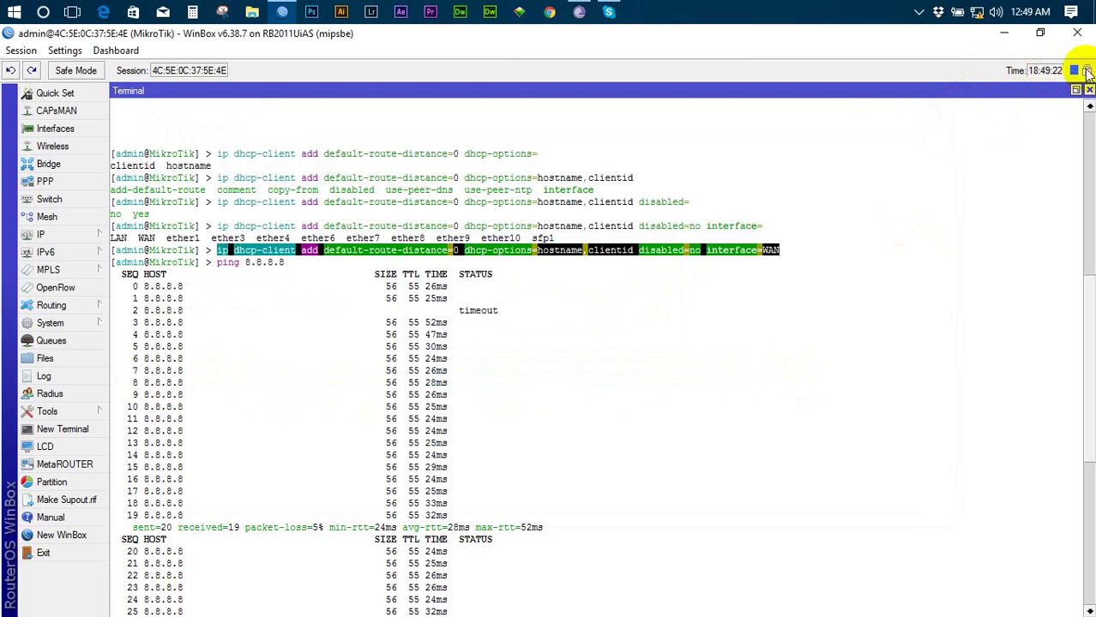
left_click(1093, 10)
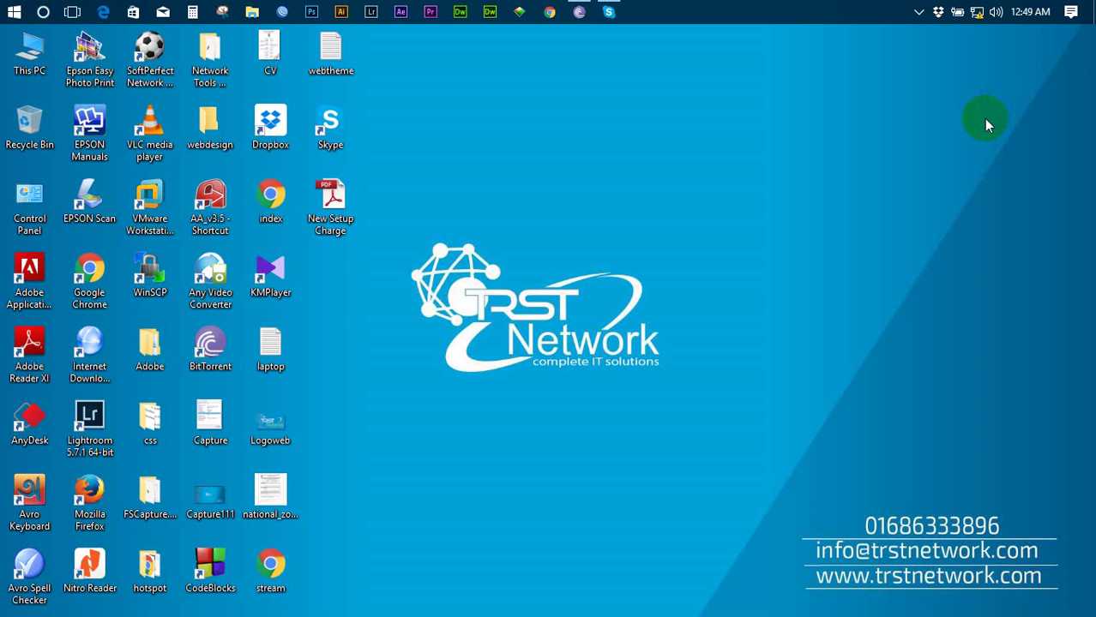